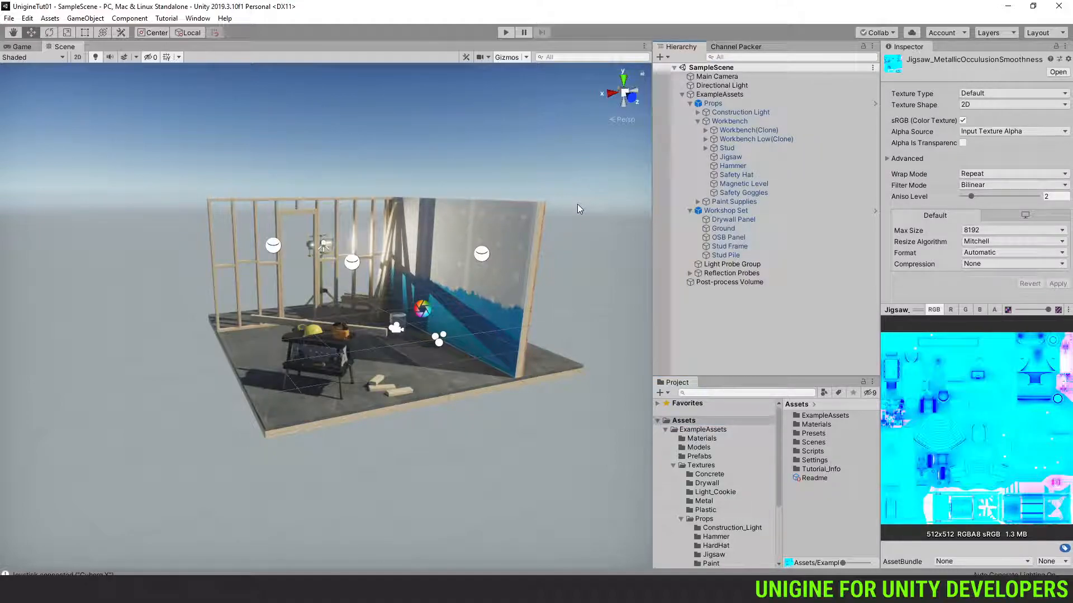
# Step: Switch to UnigineEditor and look over the UnigineTutorial world from a wider viewpoint
pyautogui.press('alt')
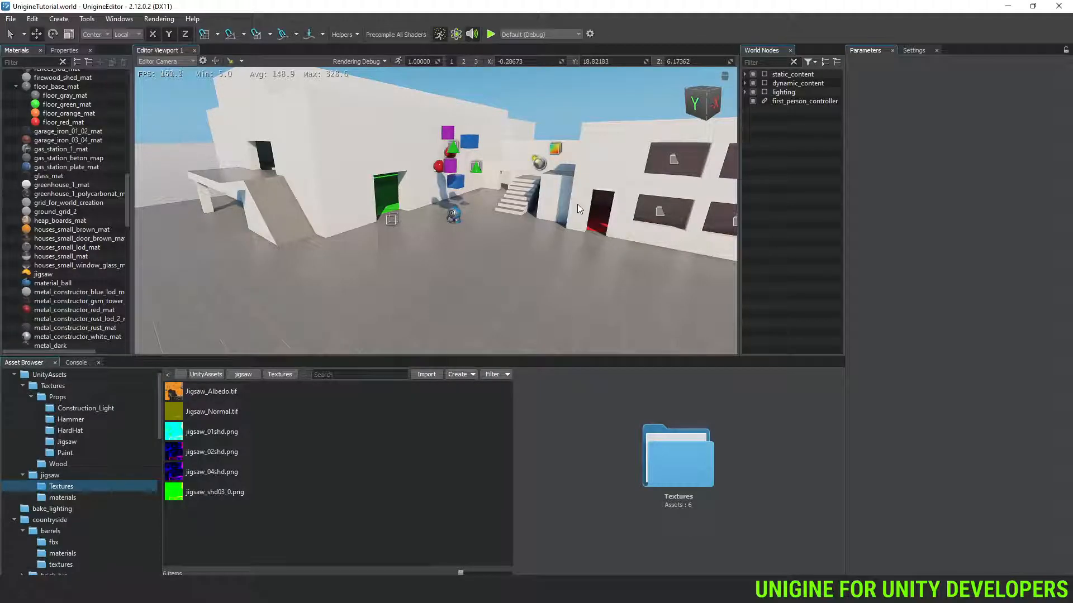
pyautogui.moveTo(594, 173)
pyautogui.mouseDown(button='right')
pyautogui.moveTo(589, 232)
pyautogui.moveTo(594, 192)
pyautogui.mouseUp(button='right')
pyautogui.press('s')
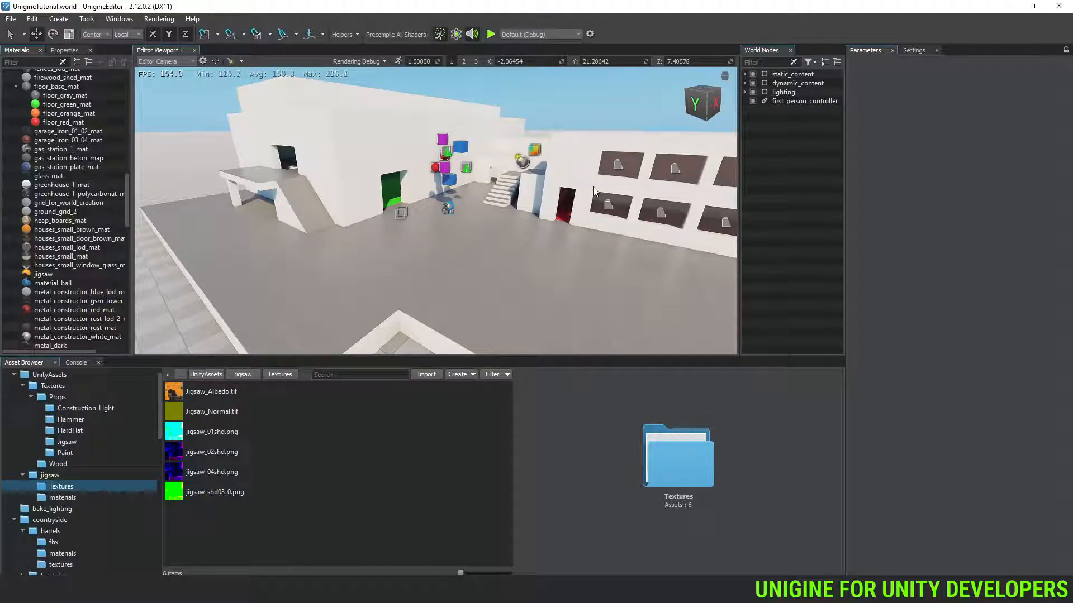
# Step: Switch to the web browser and examine the Migrating to UNIGINE from Unity article, from its Quick Glossary to the Editor Interface comparison
pyautogui.hotkey('alt', 'Tab')
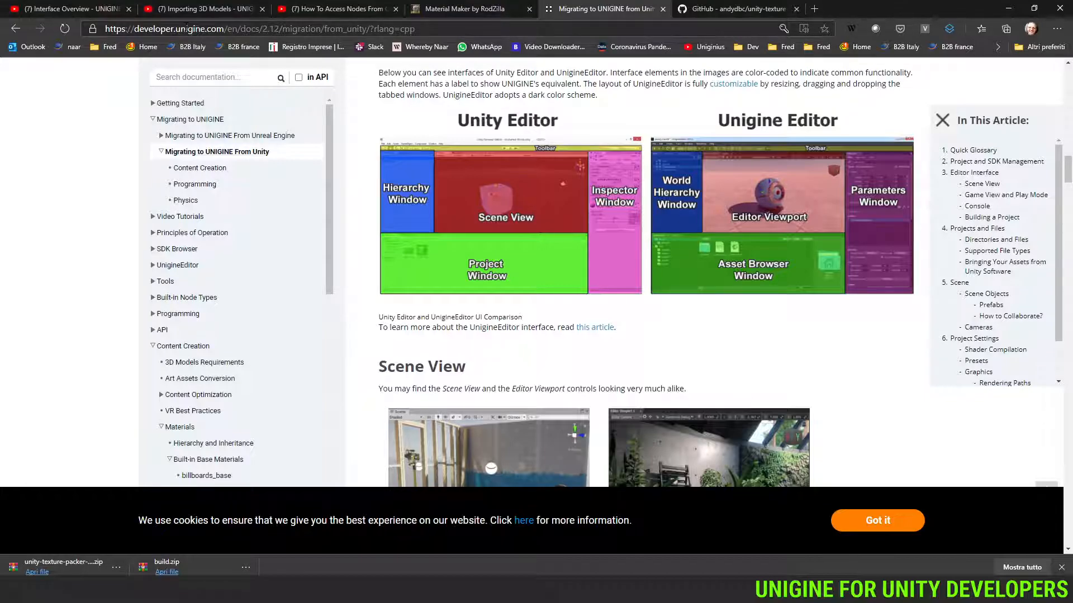
pyautogui.scroll(15, 285, 148)
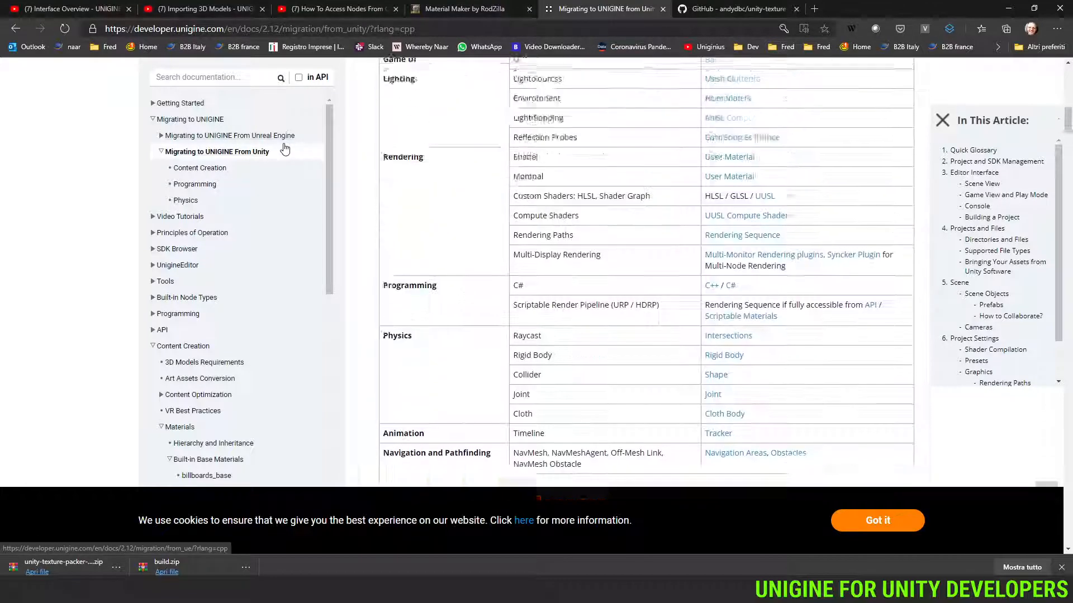
pyautogui.scroll(10, 285, 148)
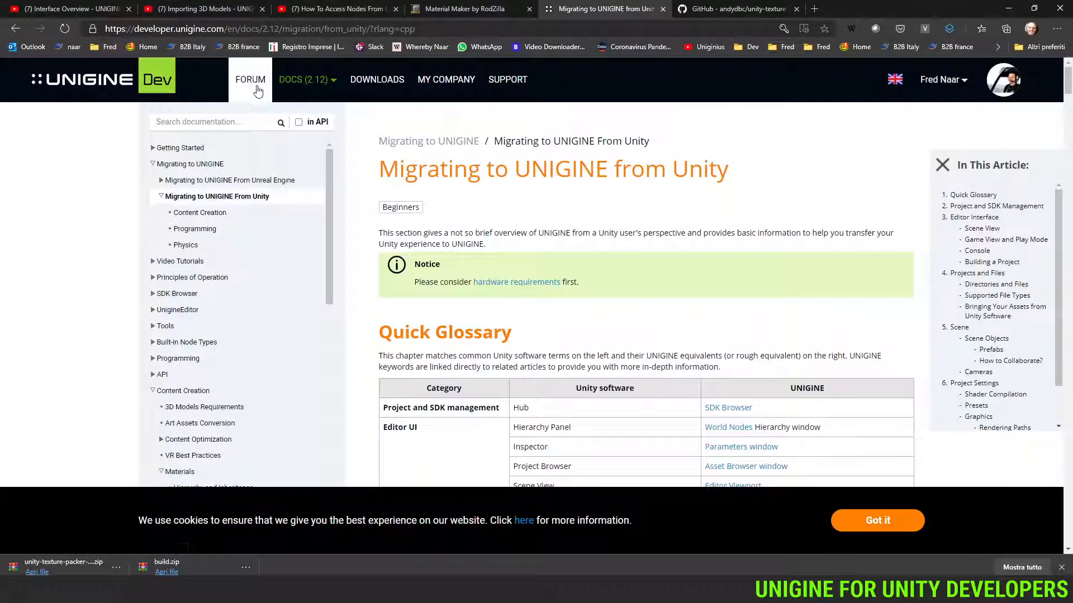
pyautogui.moveTo(309, 98)
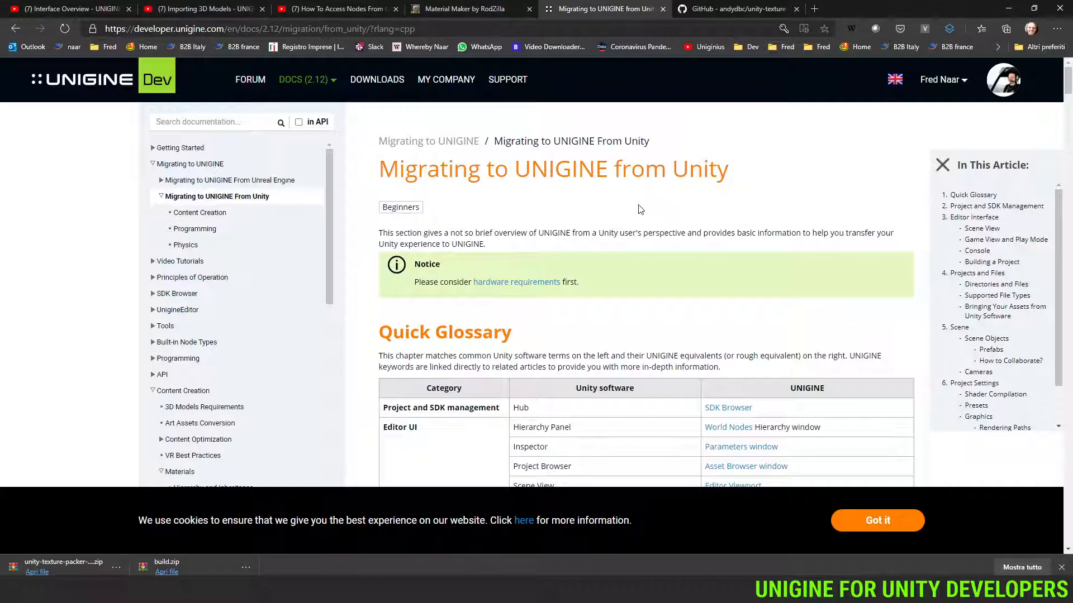
pyautogui.scroll(-4, 639, 210)
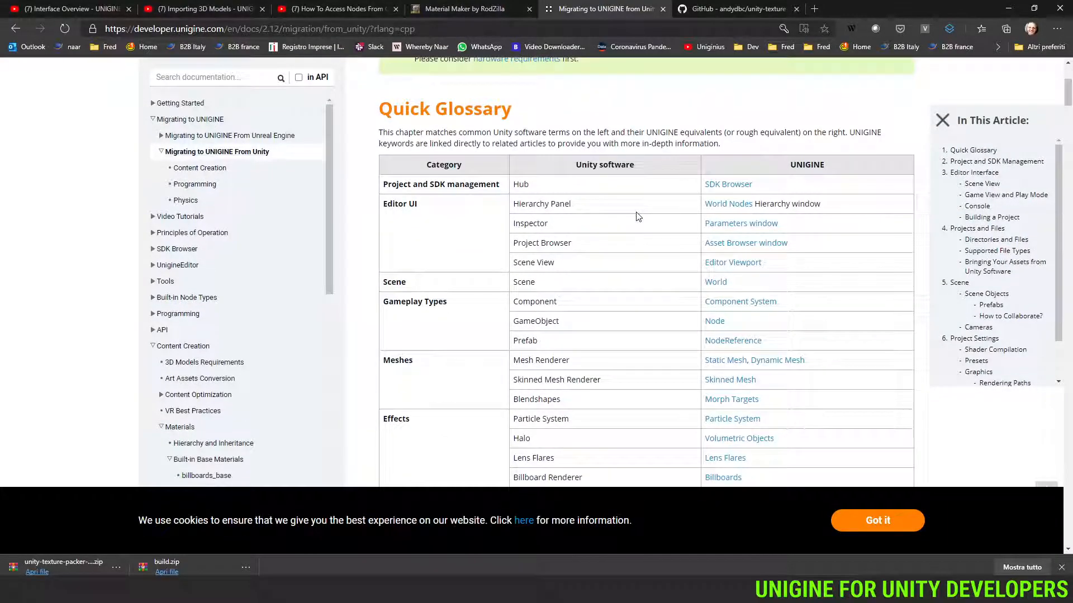
pyautogui.scroll(-5, 636, 218)
pyautogui.scroll(-4, 637, 221)
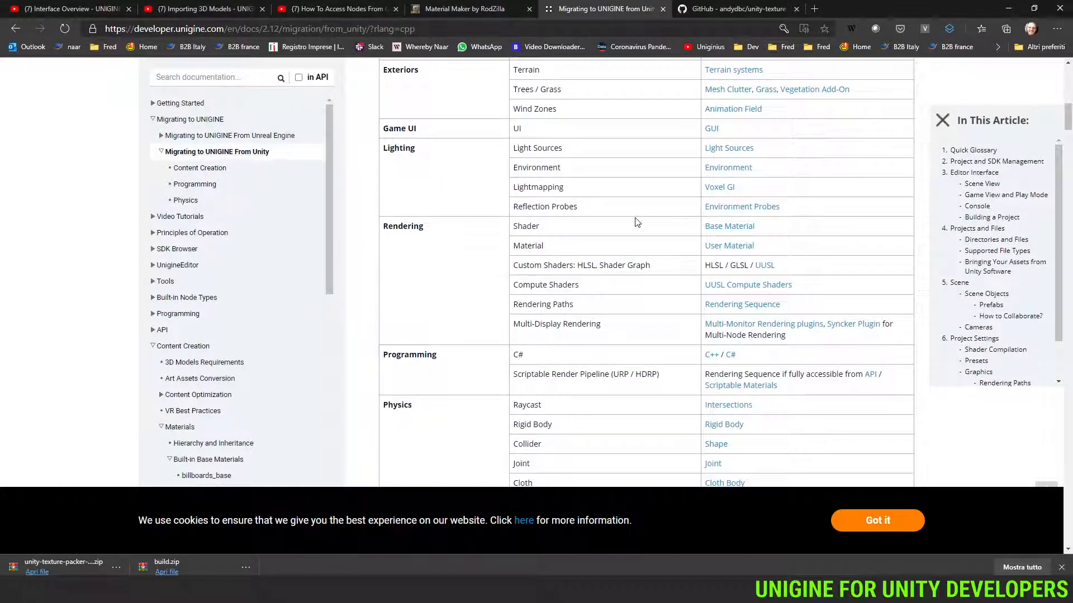
pyautogui.scroll(-5, 637, 222)
pyautogui.scroll(-3, 637, 222)
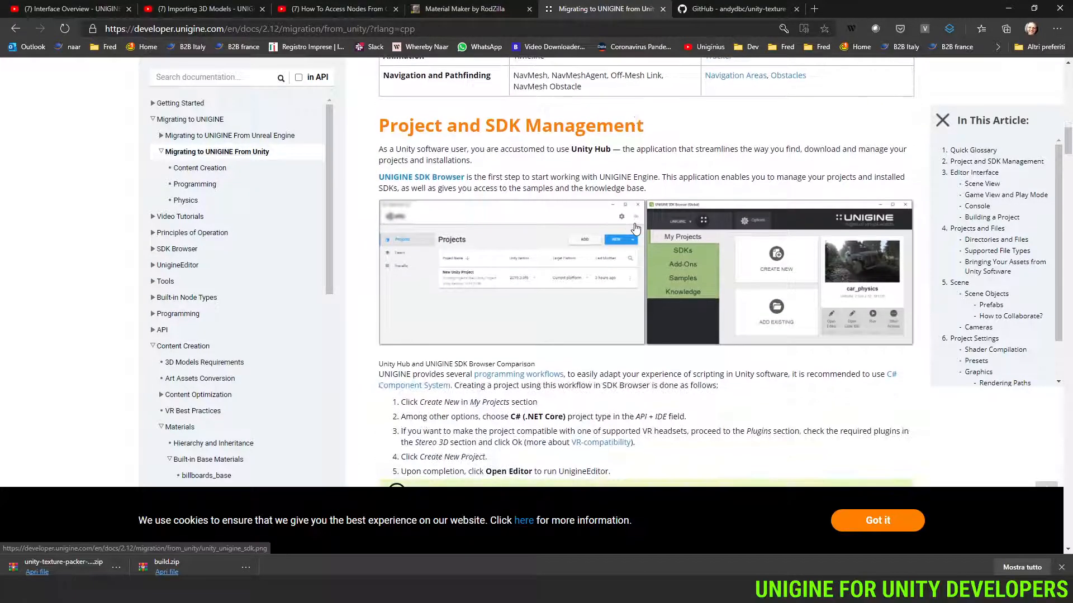
pyautogui.scroll(-5, 636, 228)
pyautogui.scroll(-3, 620, 259)
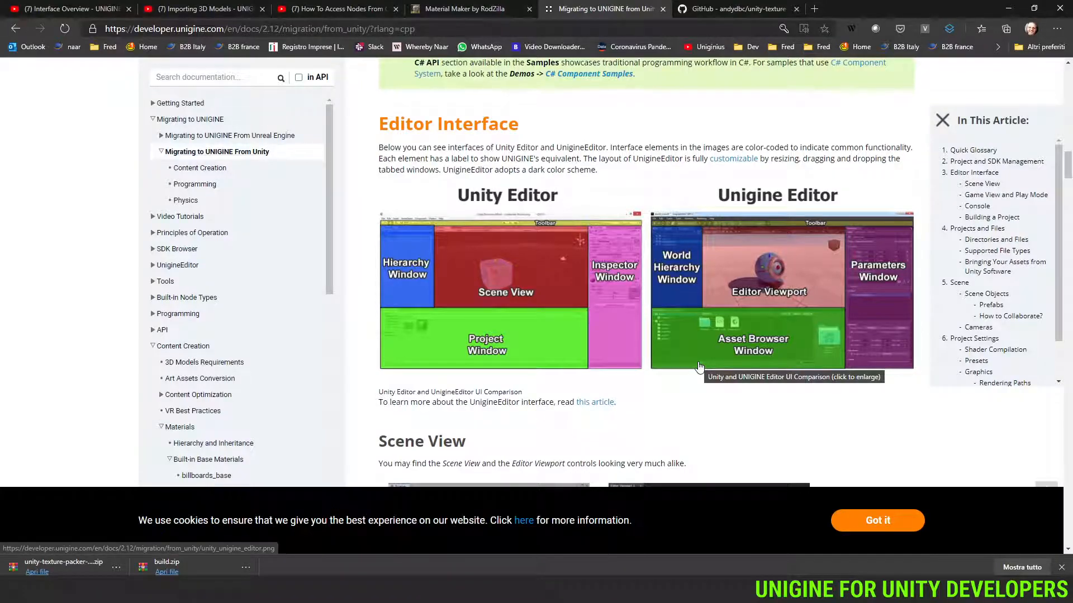
# Step: Switch to the UNIGINE SDK Browser and open the add-on selection for a new project
pyautogui.hotkey('alt', 'Tab')
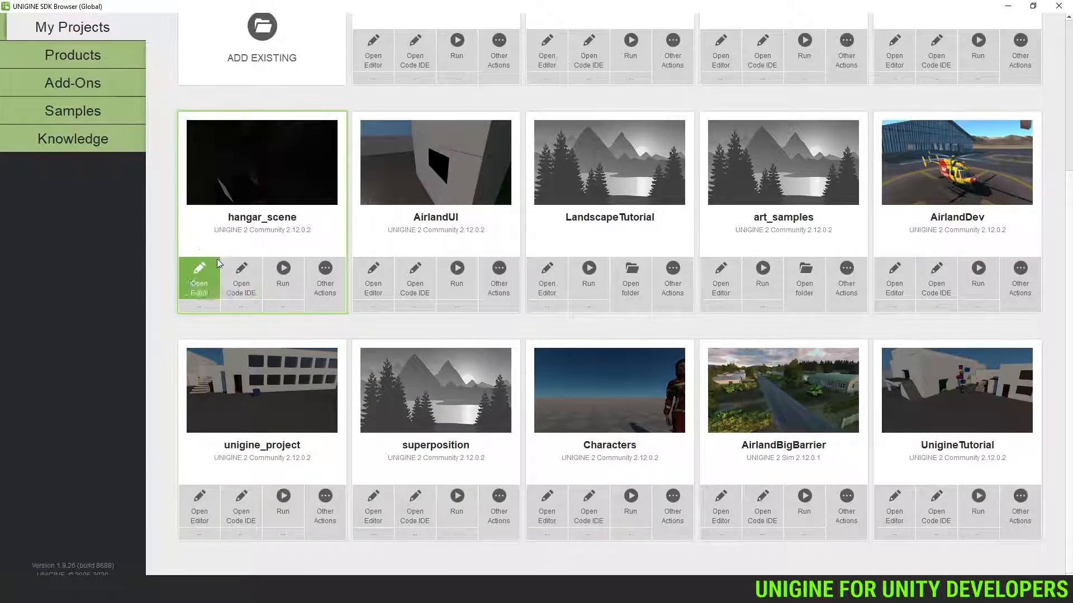
pyautogui.scroll(3, 189, 113)
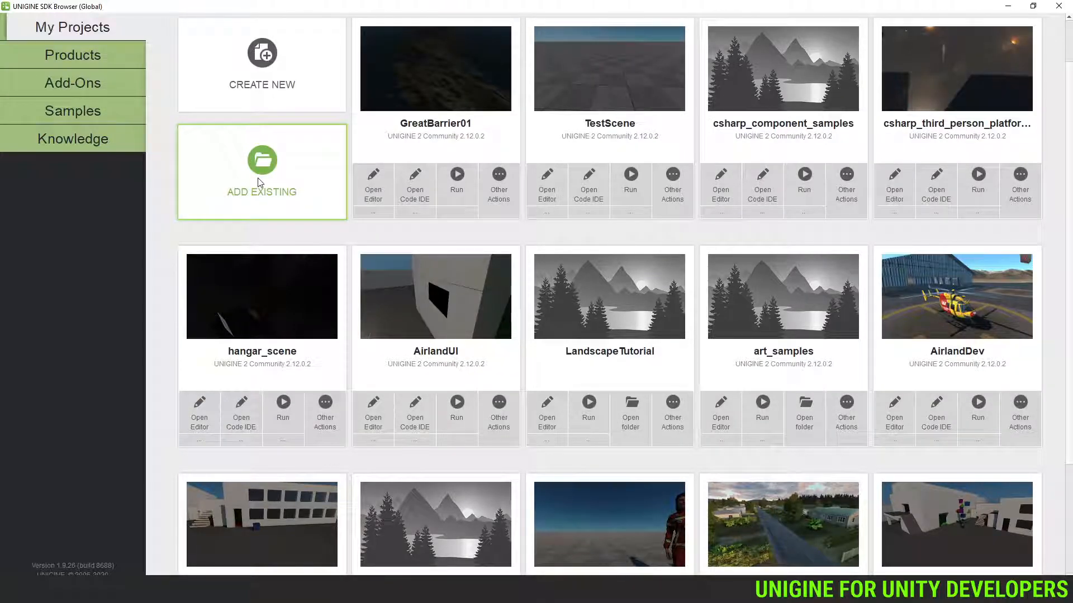
pyautogui.click(263, 104)
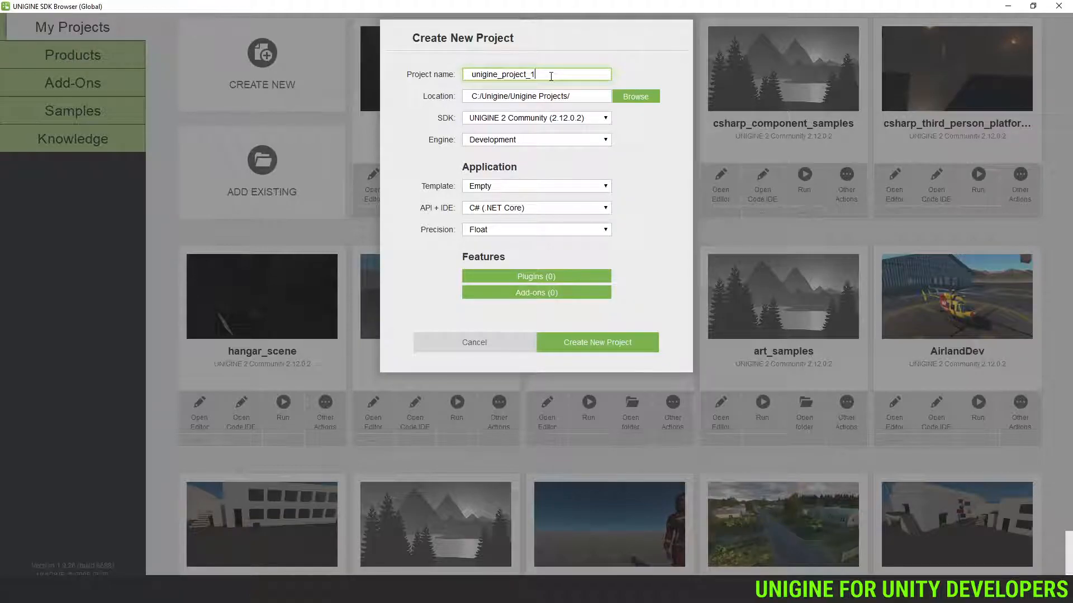
pyautogui.click(550, 291)
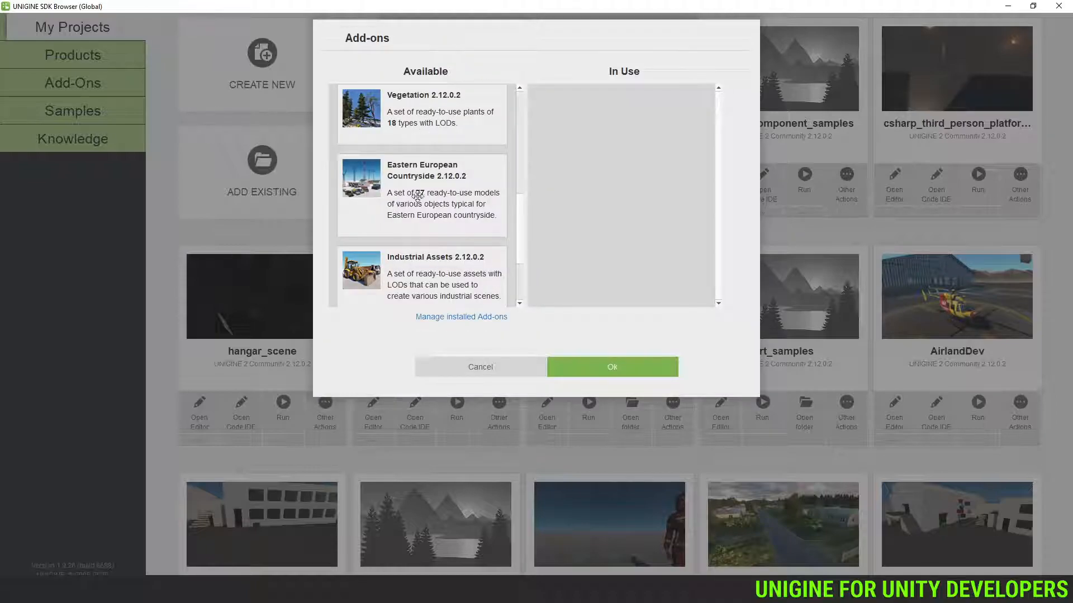
# Step: Try adding the Eastern European Countryside add-on to the new project, and discard the project setup
pyautogui.moveTo(522, 232); pyautogui.dragTo(526, 287)
pyautogui.scroll(10, 510, 211)
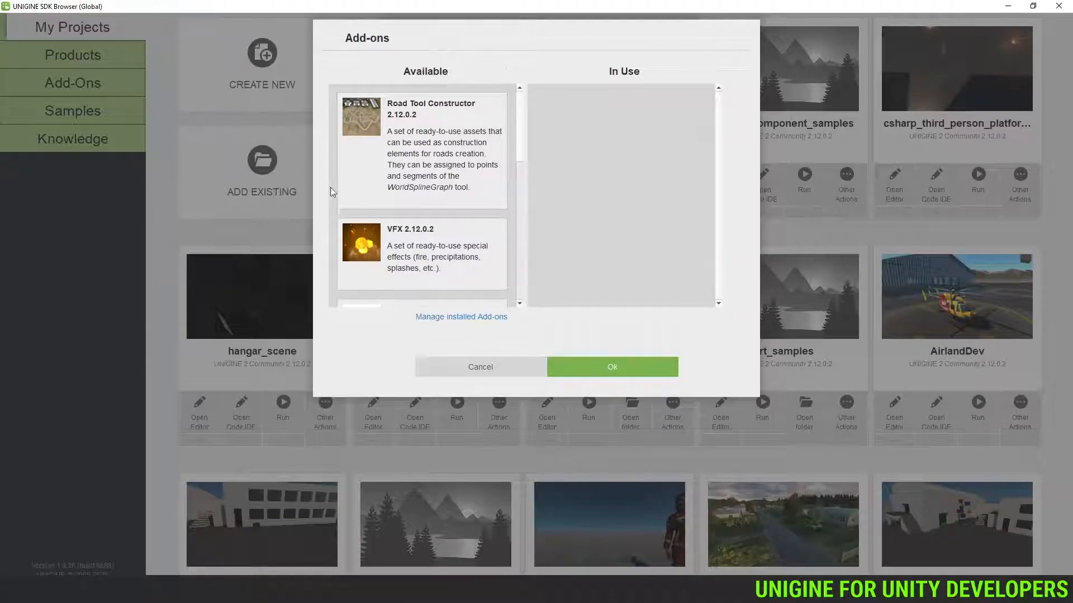
pyautogui.scroll(-3, 464, 203)
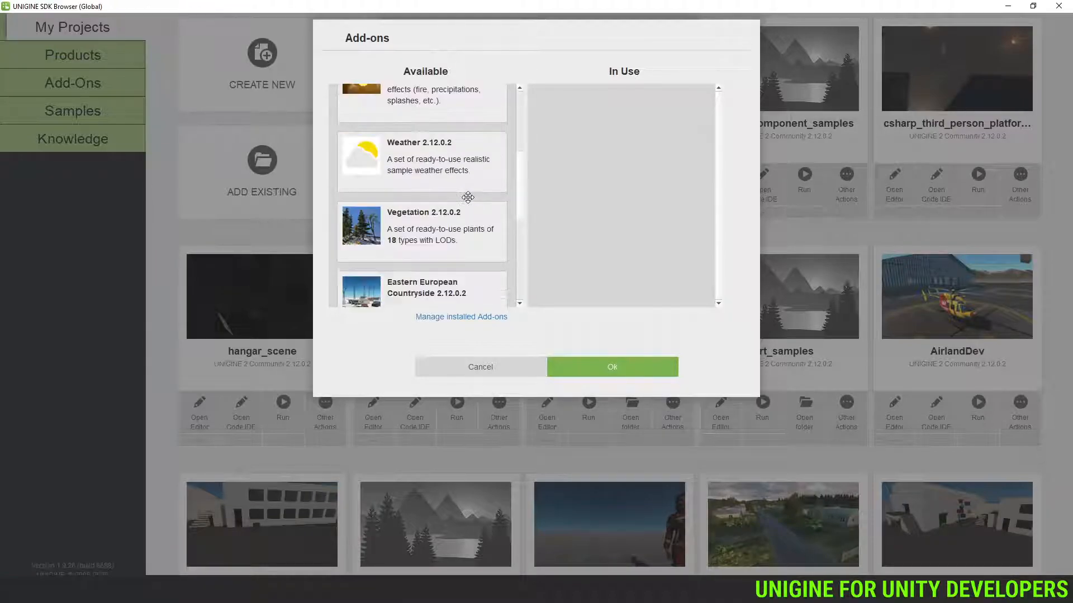
pyautogui.scroll(-1, 464, 199)
pyautogui.moveTo(464, 212); pyautogui.dragTo(615, 165)
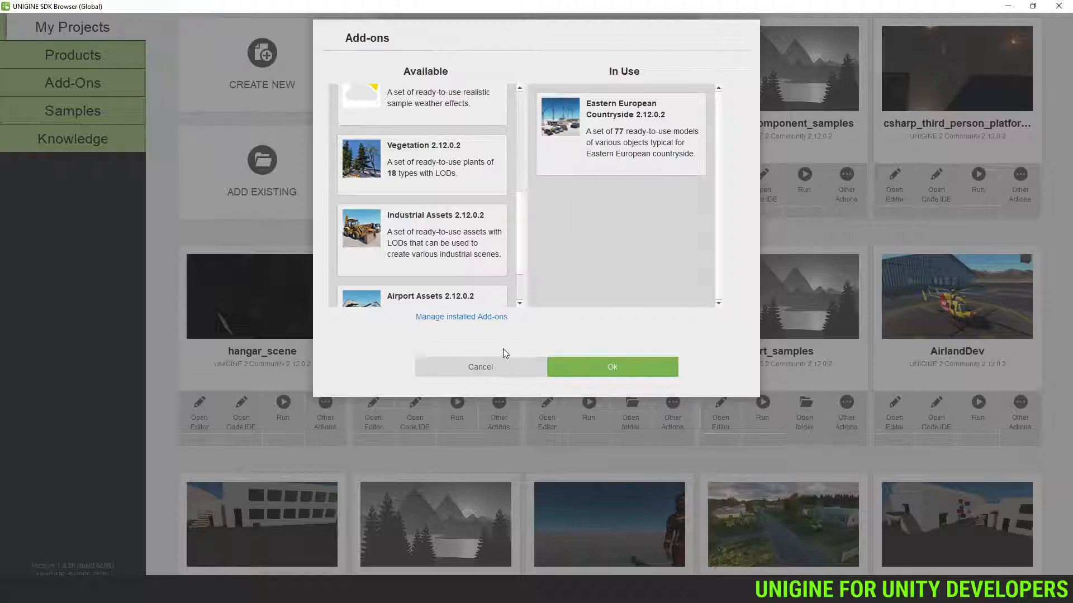
pyautogui.click(488, 371)
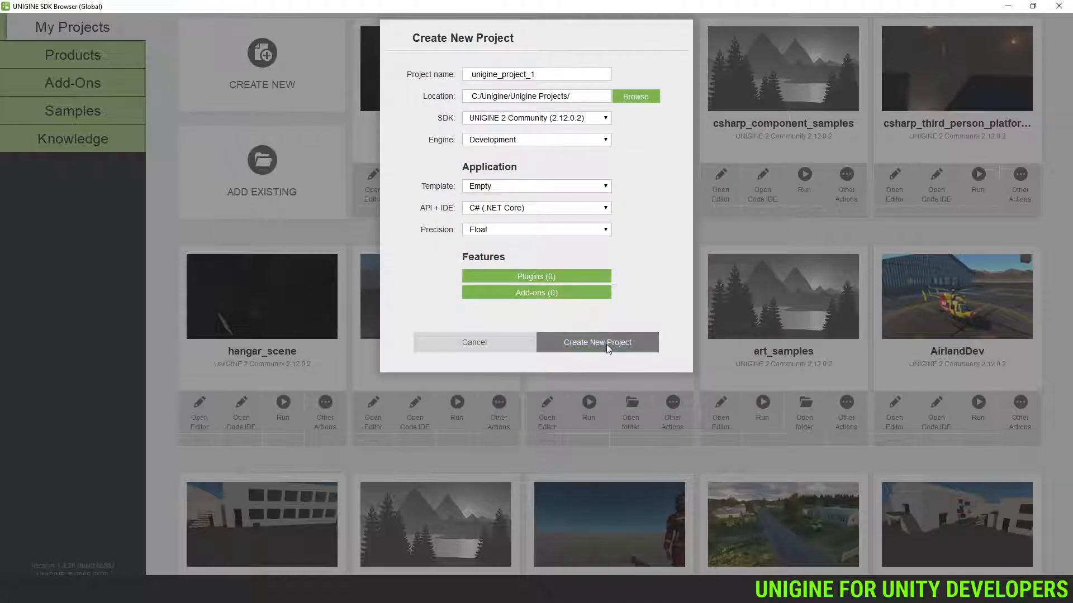
pyautogui.click(516, 347)
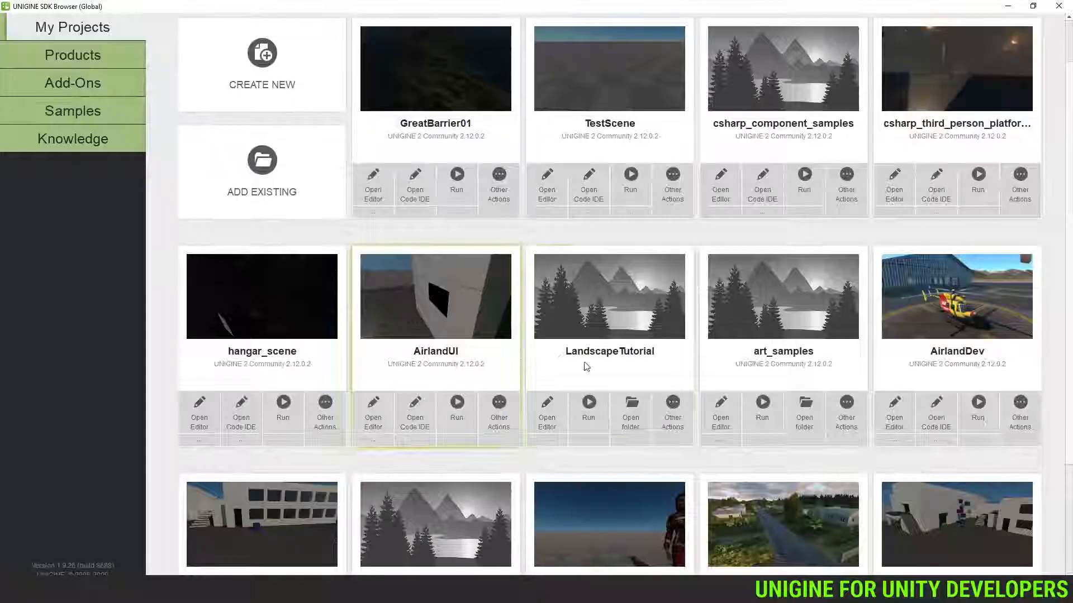
# Step: Examine the existing projects and the add-on library in the SDK Browser, and return to UnigineEditor
pyautogui.scroll(-3, 887, 412)
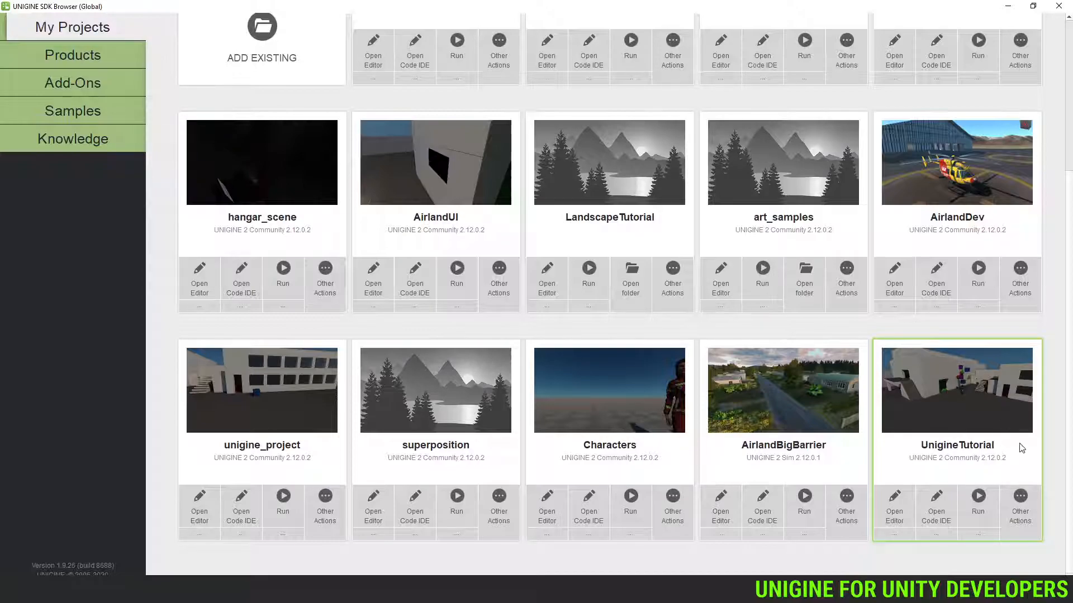
pyautogui.click(58, 79)
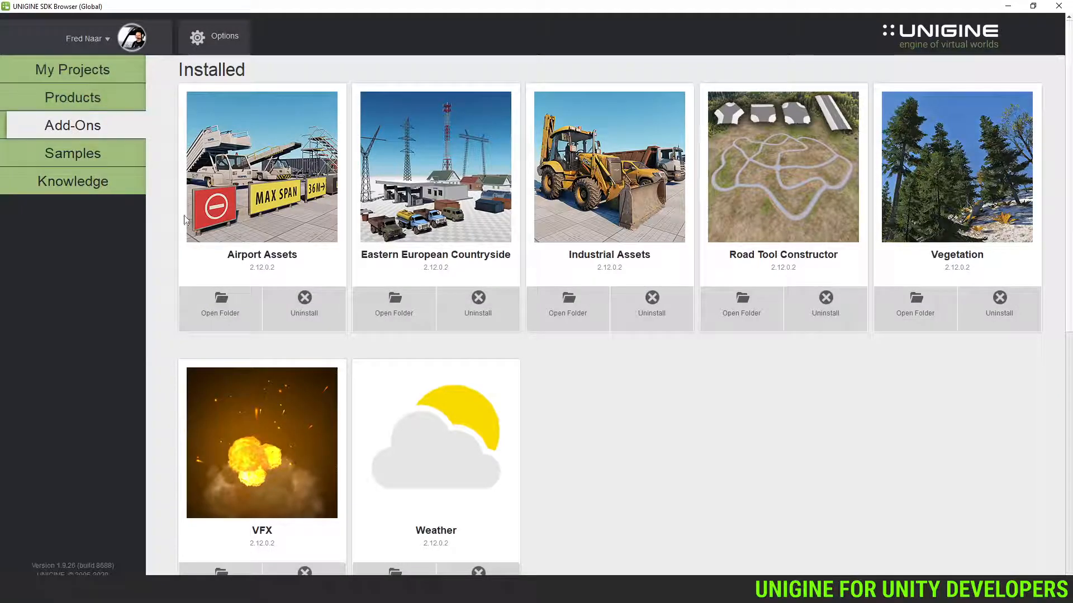
pyautogui.scroll(-5, 733, 402)
pyautogui.scroll(3, 541, 357)
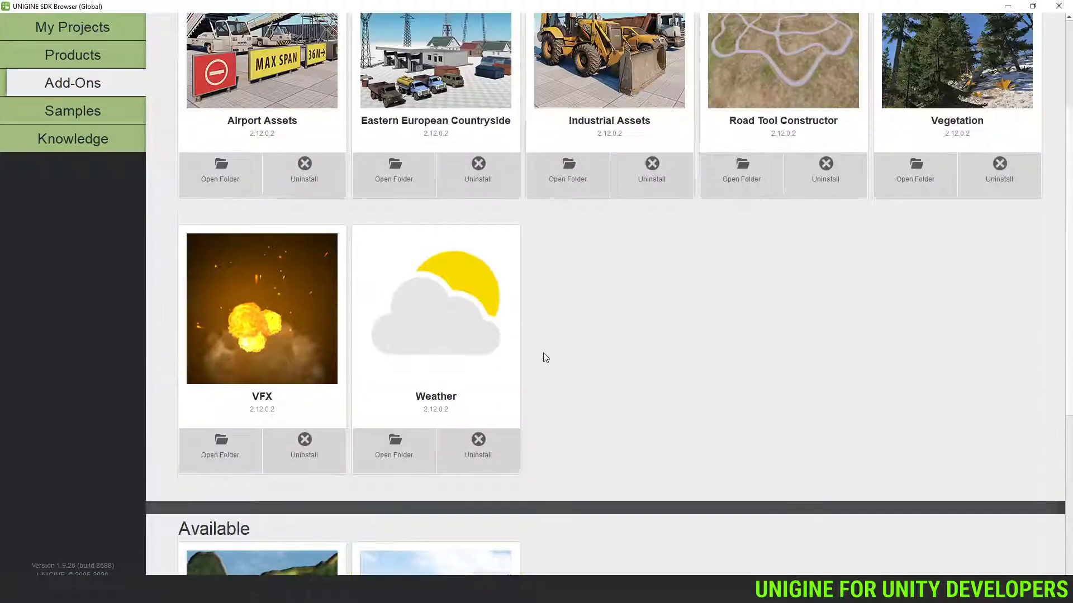
pyautogui.scroll(1, 684, 361)
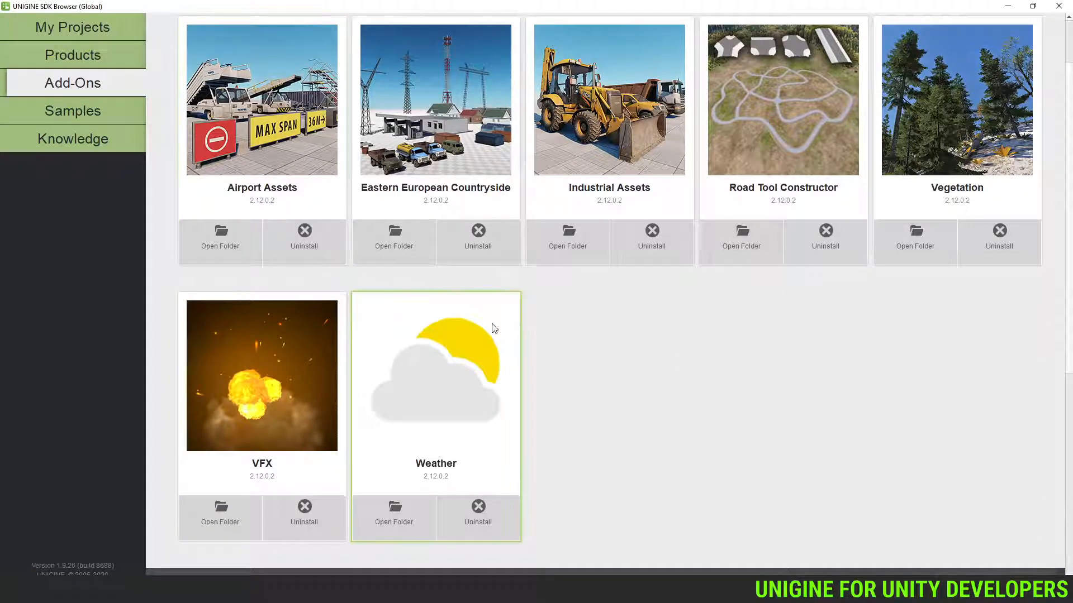
pyautogui.click(95, 28)
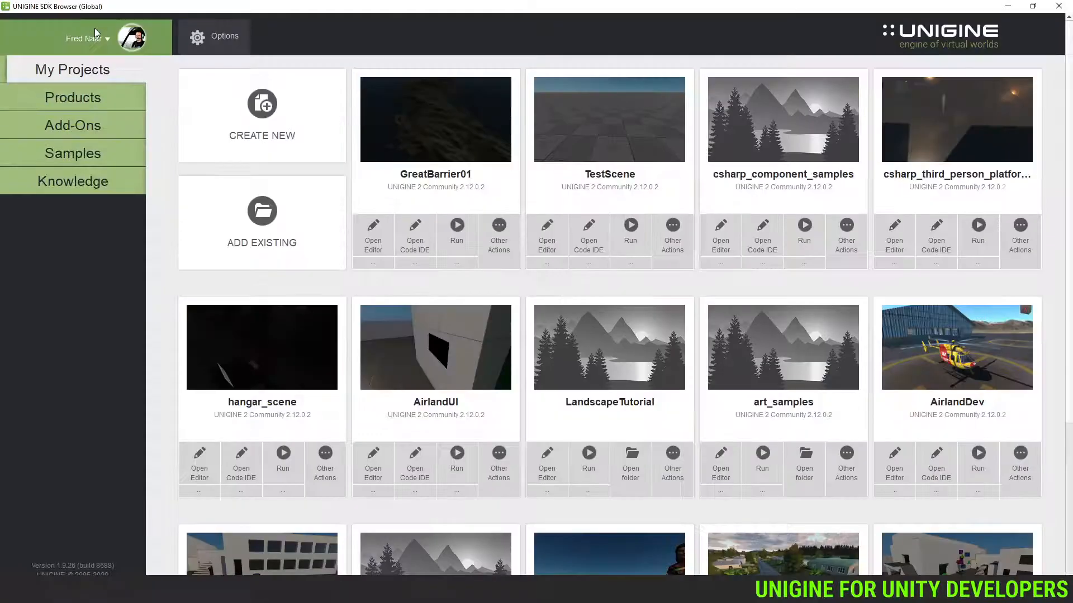
pyautogui.click(1014, 8)
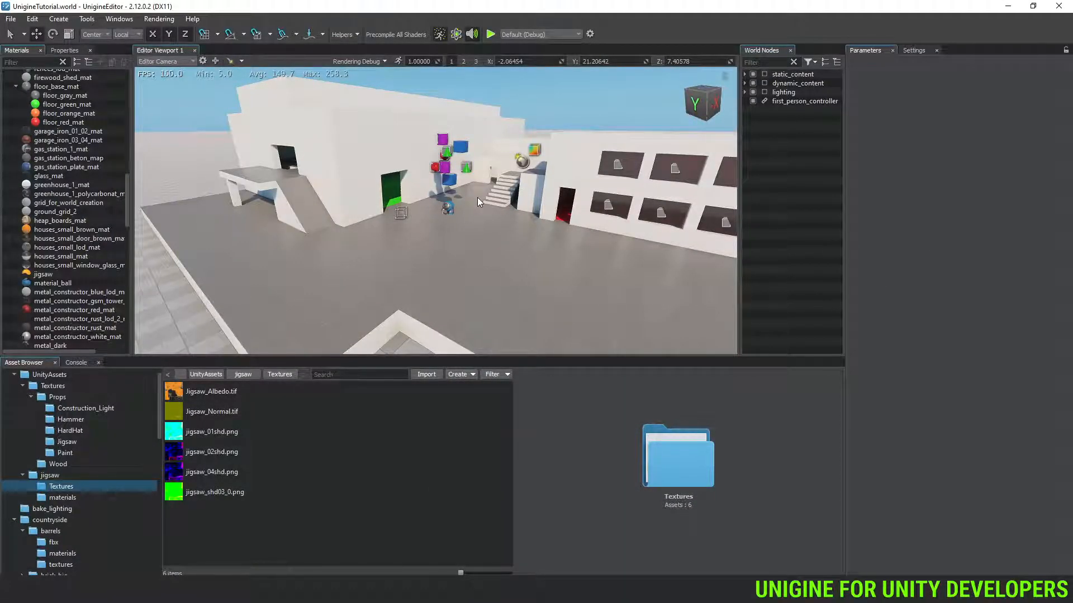
# Step: Set the editor camera's movement speed to 5 and fly it forward and back over the courtyard
pyautogui.moveTo(477, 197); pyautogui.dragTo(484, 237, button='right')
pyautogui.scroll(-1, 485, 237)
pyautogui.doubleClick(425, 59)
pyautogui.write('5')
pyautogui.moveTo(484, 202)
pyautogui.mouseDown(button='right')
pyautogui.moveTo(483, 220)
pyautogui.moveTo(483, 195)
pyautogui.moveTo(520, 174)
pyautogui.moveTo(471, 196)
pyautogui.moveTo(468, 175)
pyautogui.moveTo(556, 169)
pyautogui.moveTo(497, 189)
pyautogui.mouseUp(button='right')
pyautogui.press('s')
pyautogui.press('w')
pyautogui.press('w')
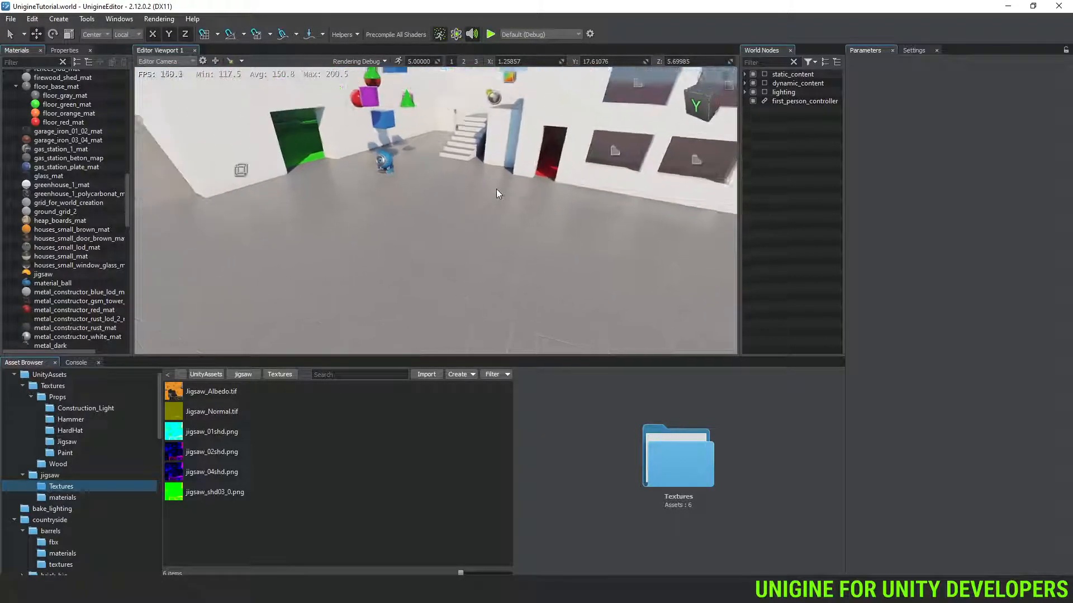
pyautogui.press('s')
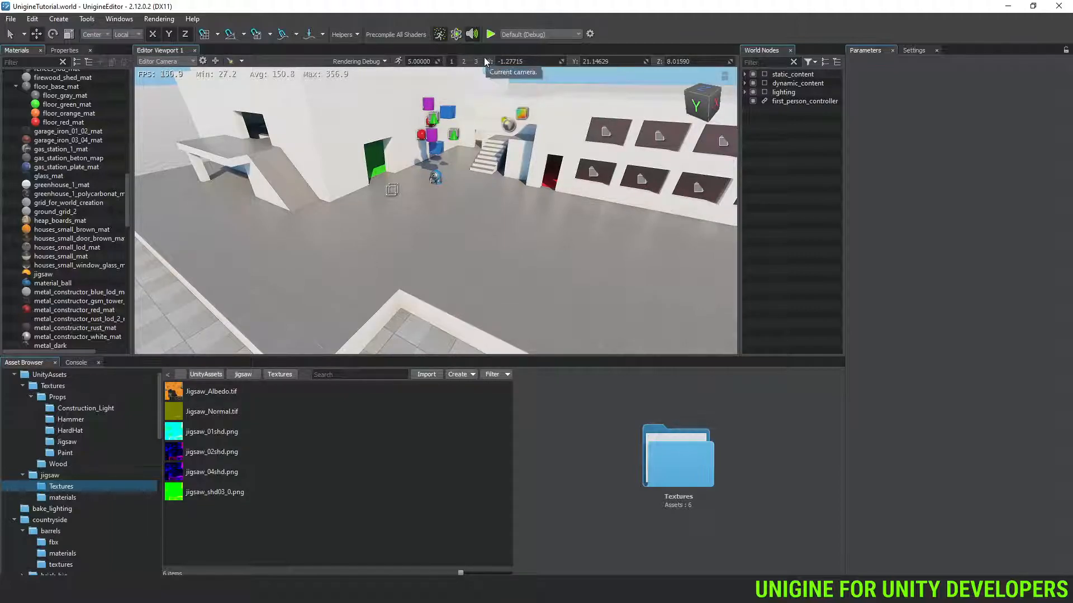
# Step: Activate the second camera speed preset, 50, and fly the camera away from and toward the buildings
pyautogui.click(464, 62)
pyautogui.moveTo(505, 154)
pyautogui.mouseDown(button='right')
pyautogui.moveTo(505, 169)
pyautogui.moveTo(504, 154)
pyautogui.mouseUp(button='right')
pyautogui.scroll(-8, 504, 154)
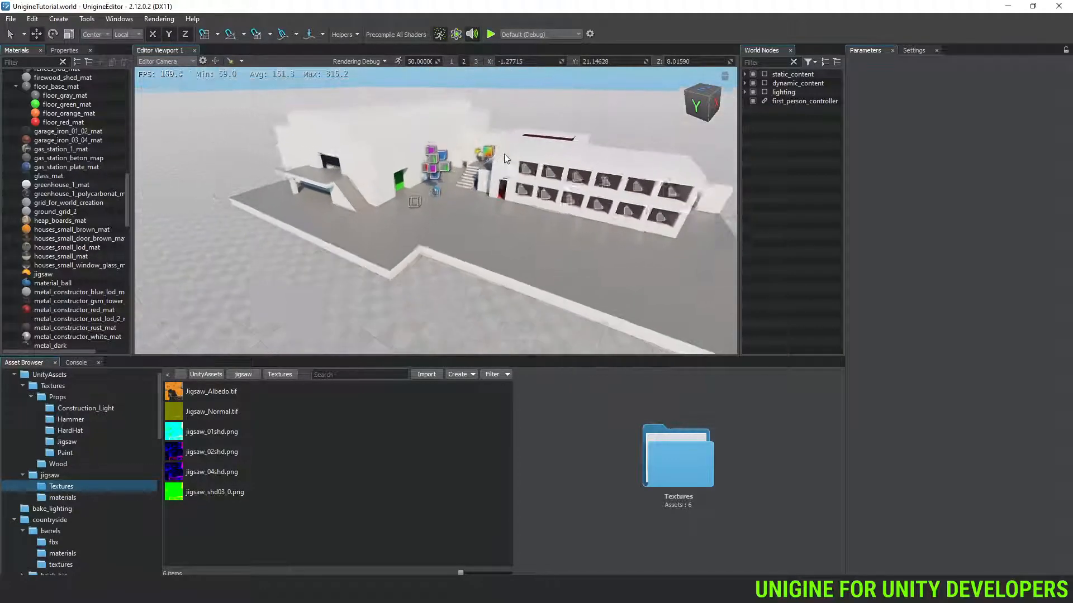
pyautogui.scroll(6, 504, 155)
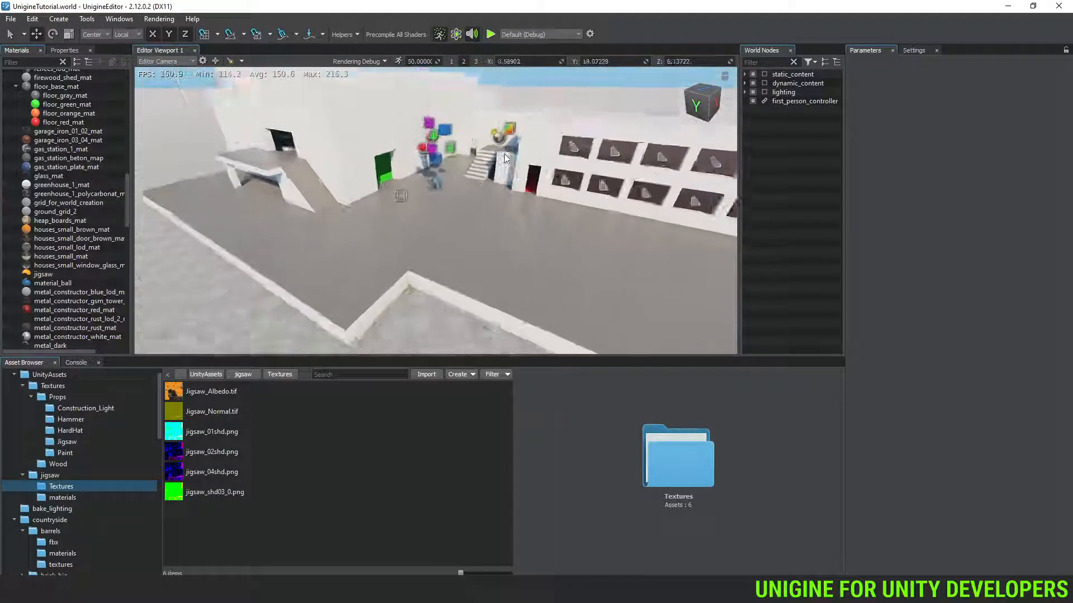
pyautogui.scroll(-6, 504, 154)
# Step: Activate the third camera speed preset, 500, and fly the camera far out over the terrain and back
pyautogui.press('3')
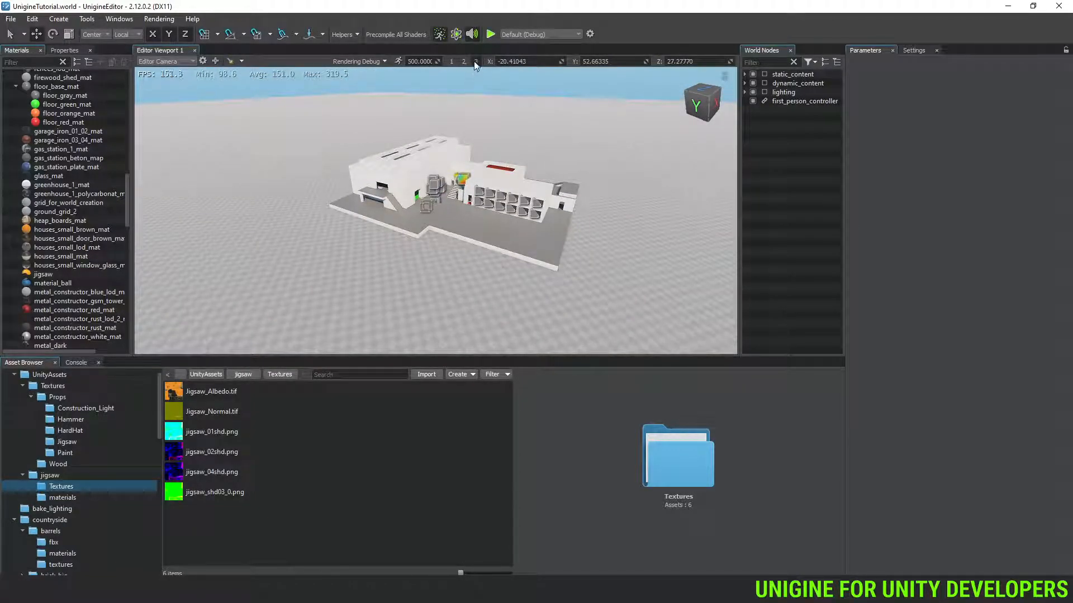
pyautogui.moveTo(493, 160); pyautogui.dragTo(492, 175, button='right')
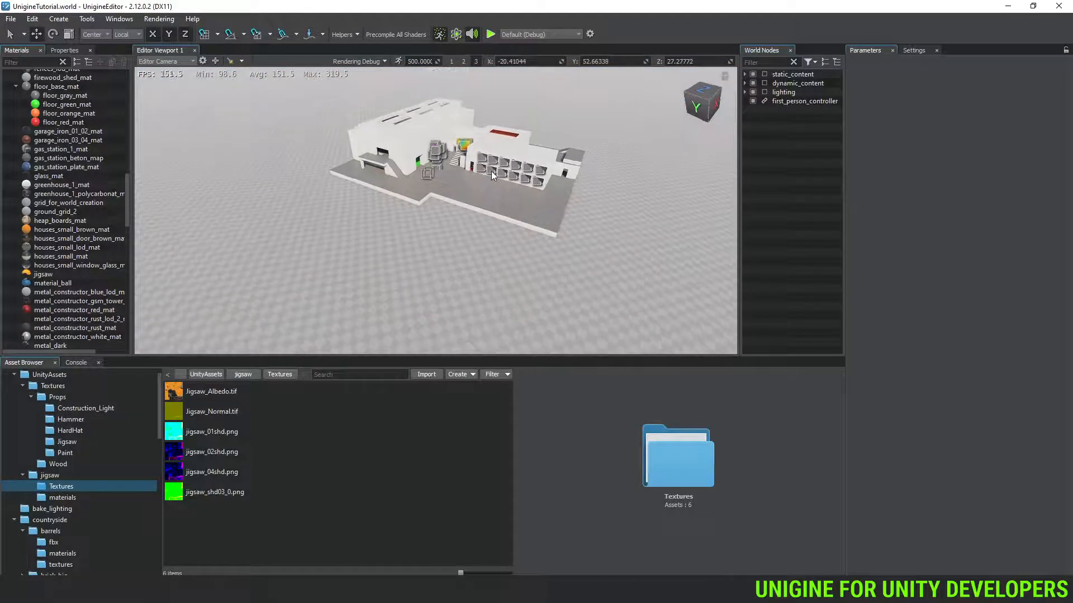
pyautogui.press('w')
pyautogui.scroll(-6, 491, 153)
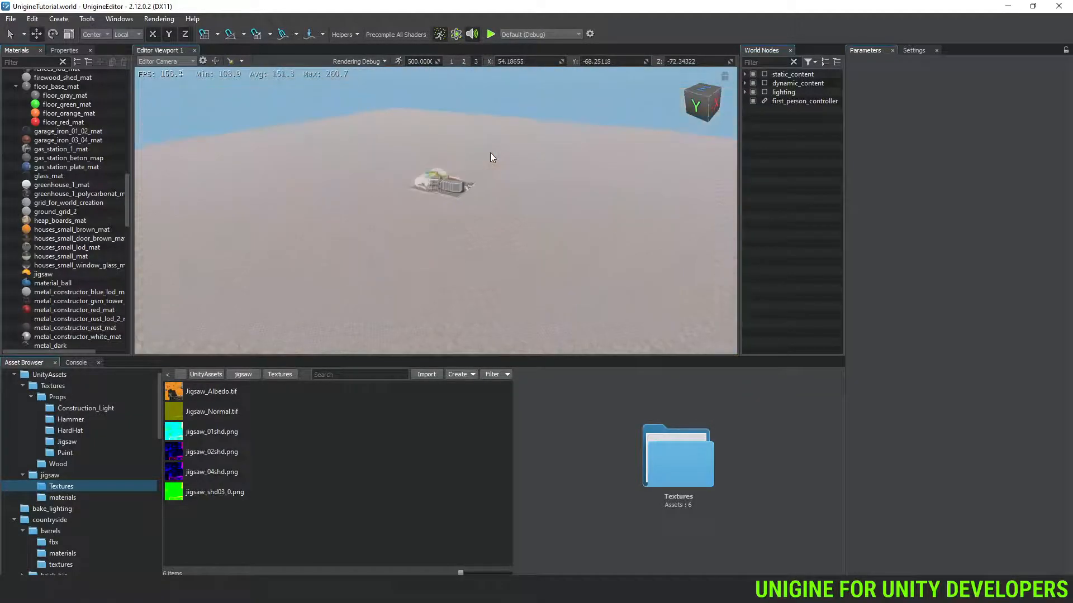
pyautogui.scroll(5, 491, 152)
pyautogui.moveTo(491, 153); pyautogui.dragTo(74, 103, button='right')
# Step: Activate the first camera speed preset and fly the camera up to the coloured shapes by the green doorway
pyautogui.click(451, 61)
pyautogui.press('w')
pyautogui.press('w')
pyautogui.moveTo(299, 153); pyautogui.dragTo(576, 186, button='right')
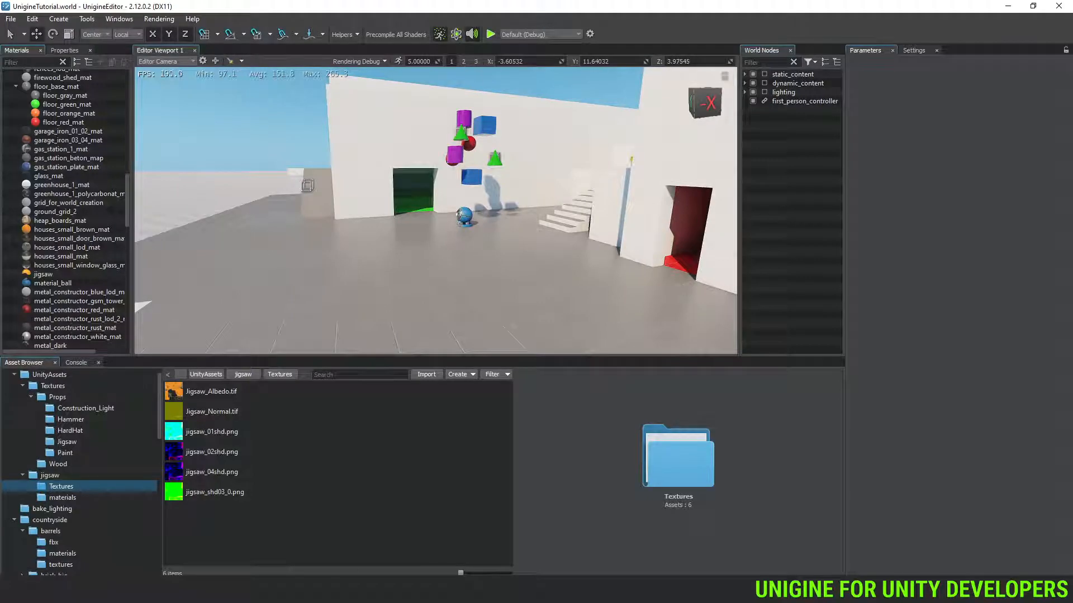
# Step: Switch to the Unity editor and show the Game view of SampleScene
pyautogui.click(490, 34)
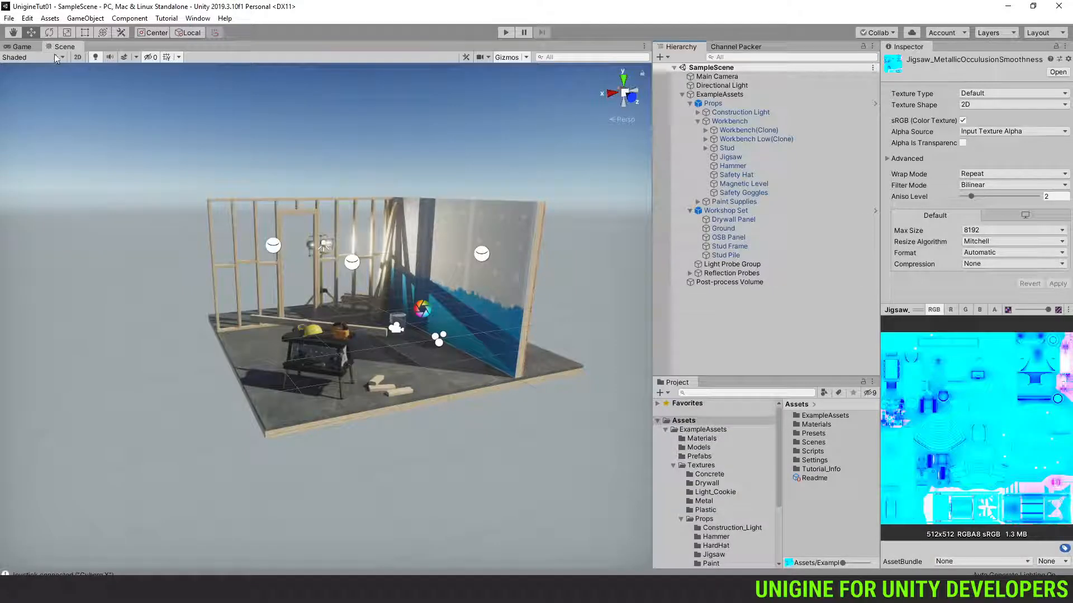
pyautogui.click(21, 47)
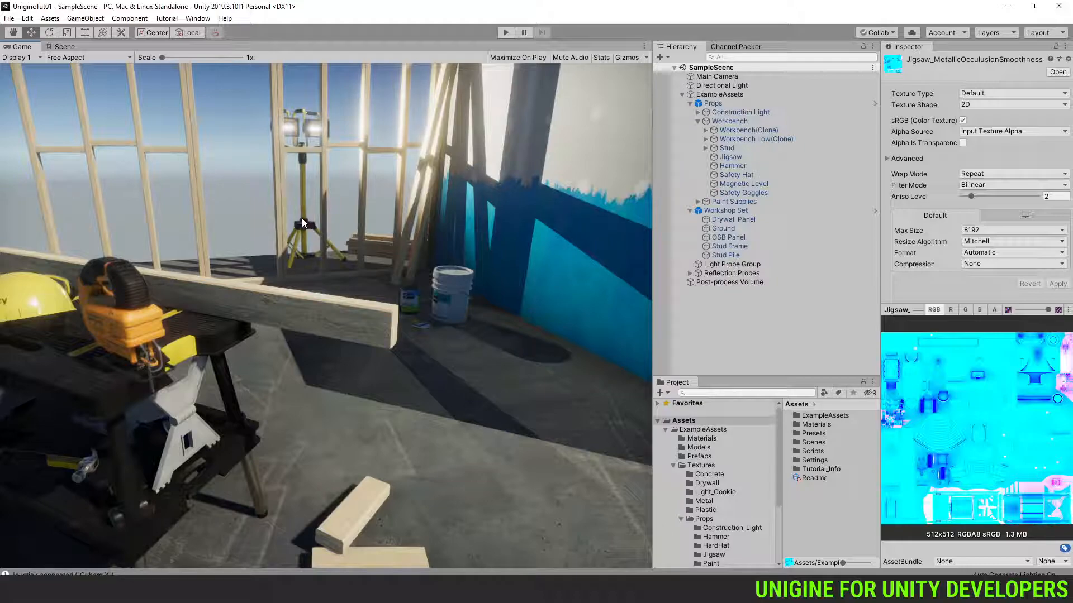
# Step: Show Unity's Scene view, then switch to UnigineEditor and move the camera back from the coloured shapes
pyautogui.click(65, 48)
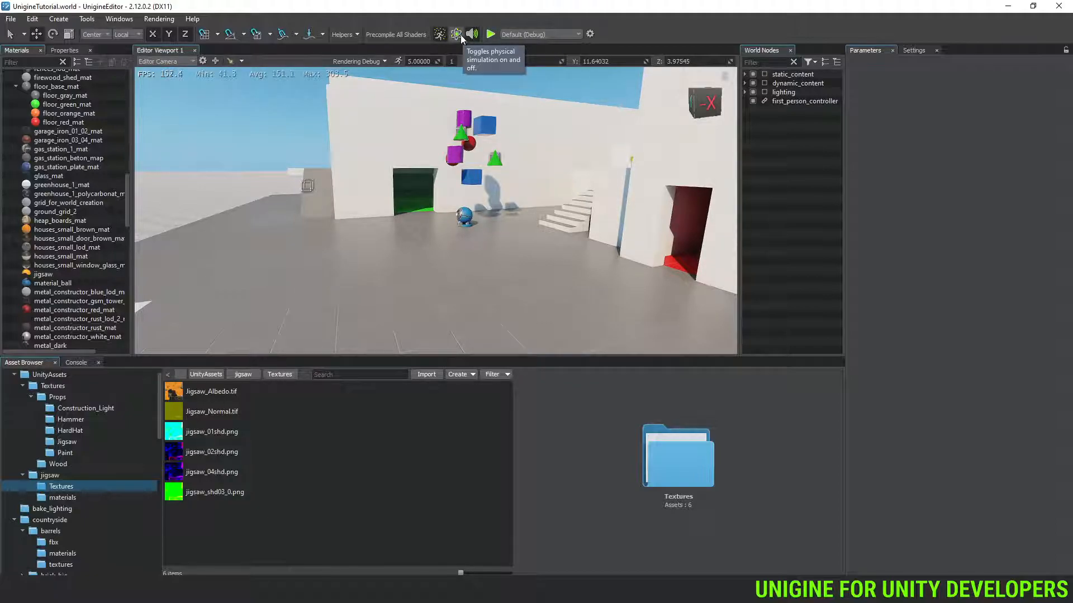
pyautogui.moveTo(463, 88); pyautogui.dragTo(462, 143, button='right')
pyautogui.press('s')
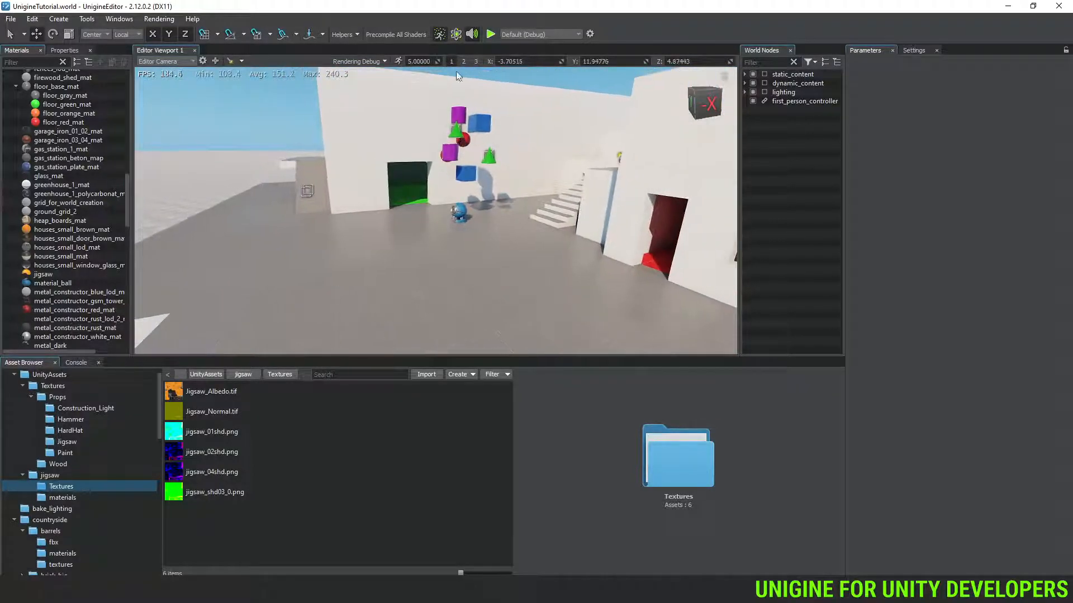
# Step: Switch scene animation off and on again and try the sound toggle
pyautogui.click(440, 34)
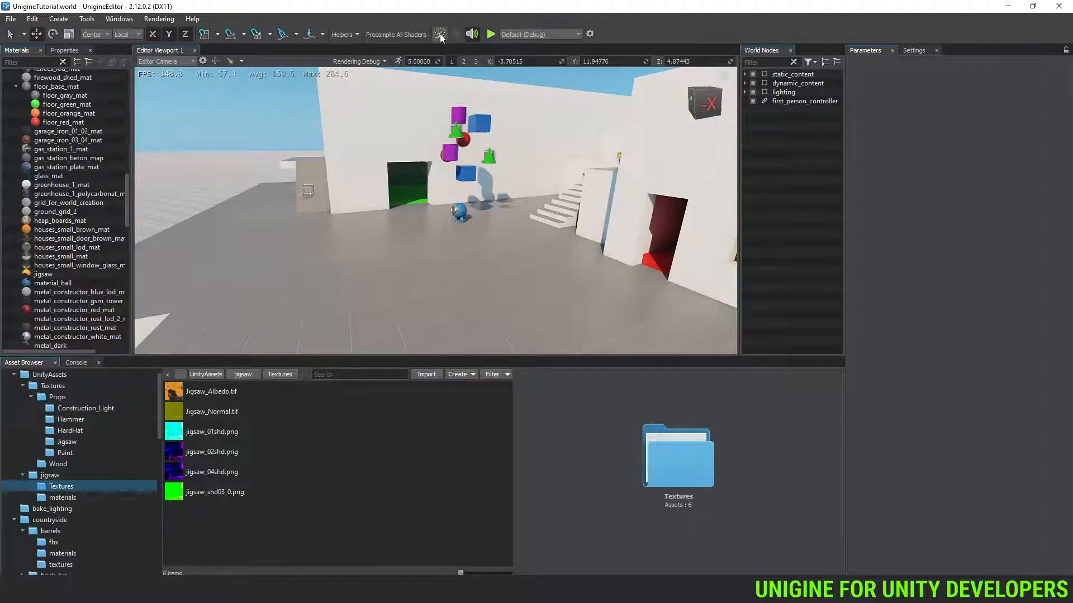
pyautogui.click(441, 35)
pyautogui.click(472, 34)
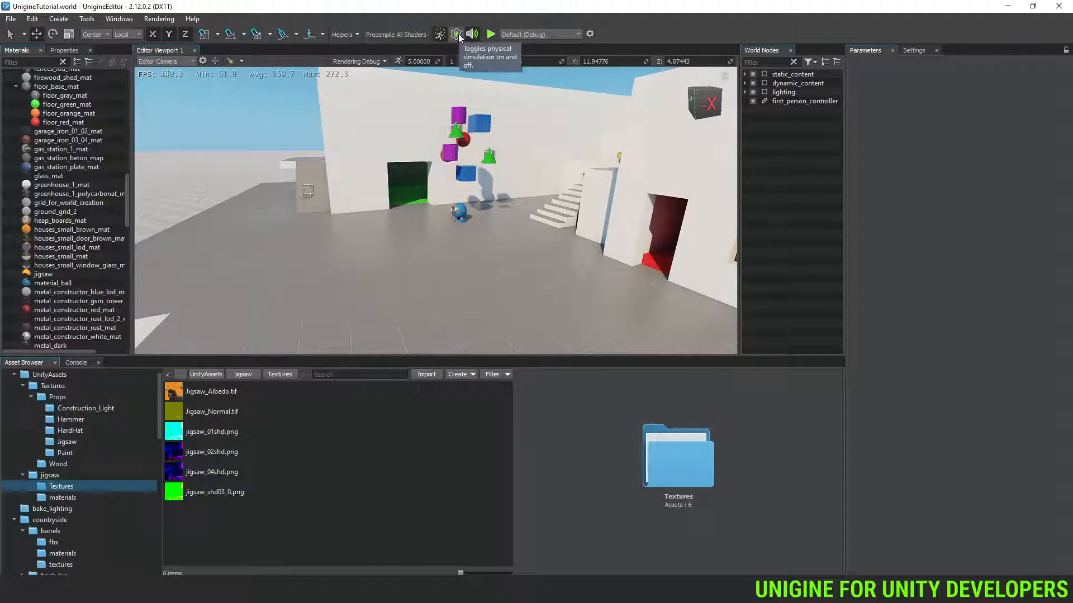
# Step: Frame the floating coloured shapes and run the physical simulation on them, then switch the simulation off
pyautogui.moveTo(513, 121); pyautogui.dragTo(574, 104, button='right')
pyautogui.press('a')
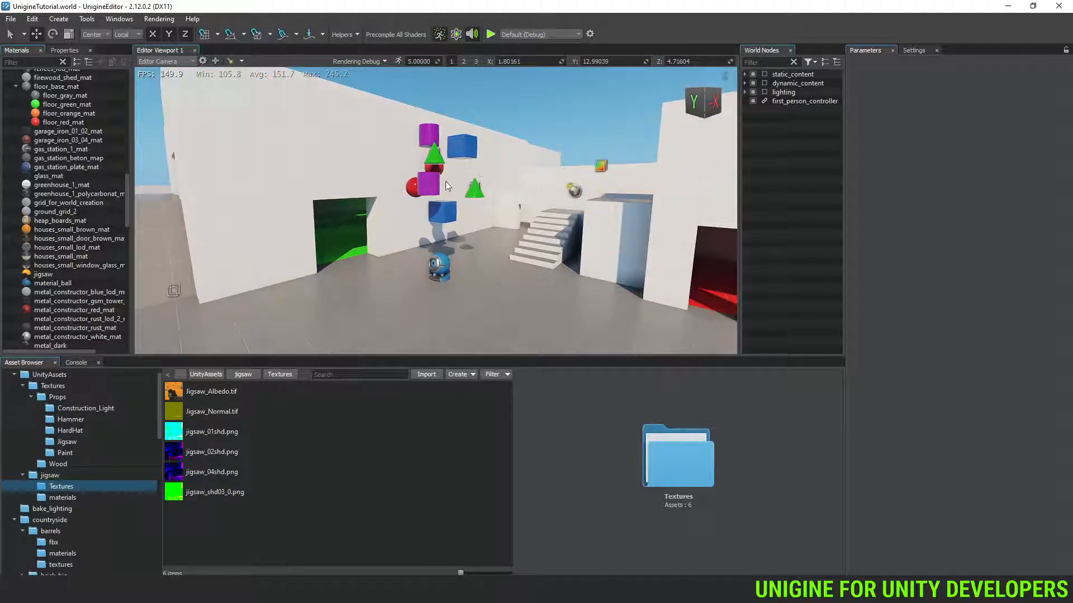
pyautogui.click(455, 34)
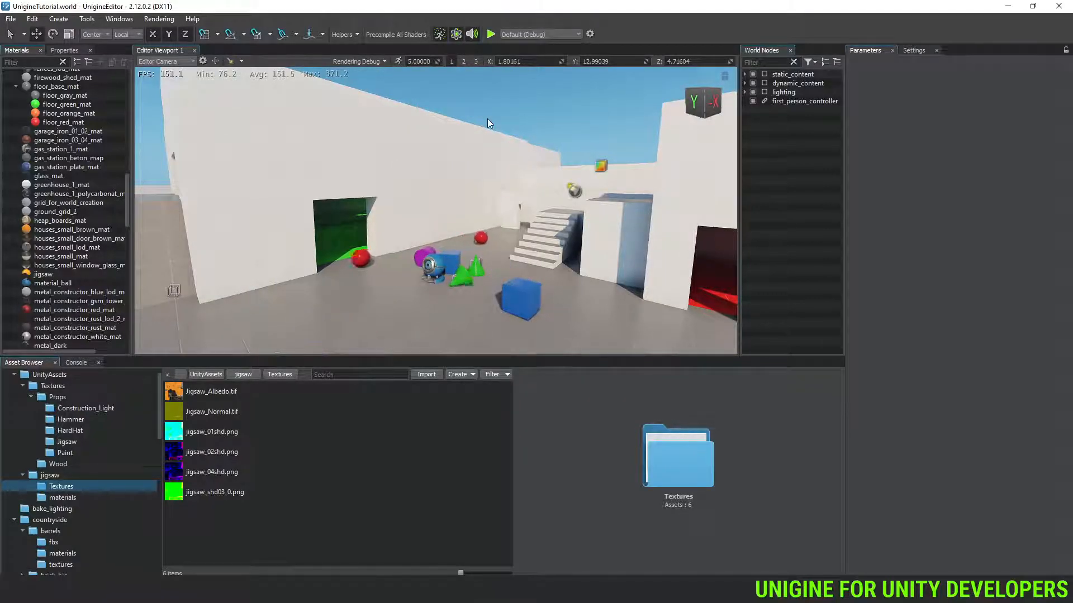
pyautogui.click(457, 36)
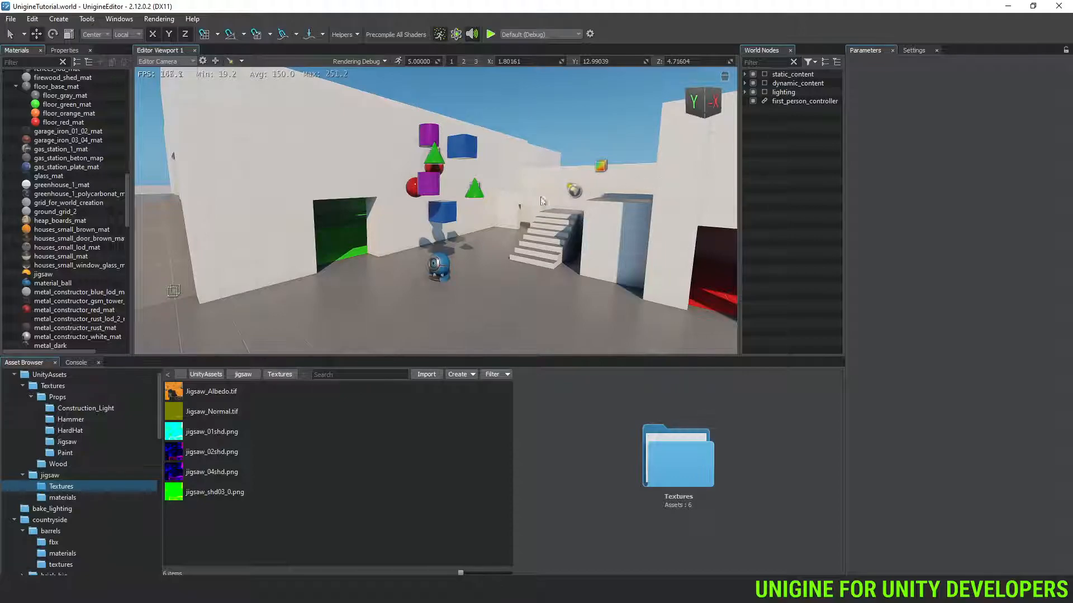
# Step: Select the first_person_controller node, run the project with the Default (Debug) preset and place the game window over the editor
pyautogui.click(798, 101)
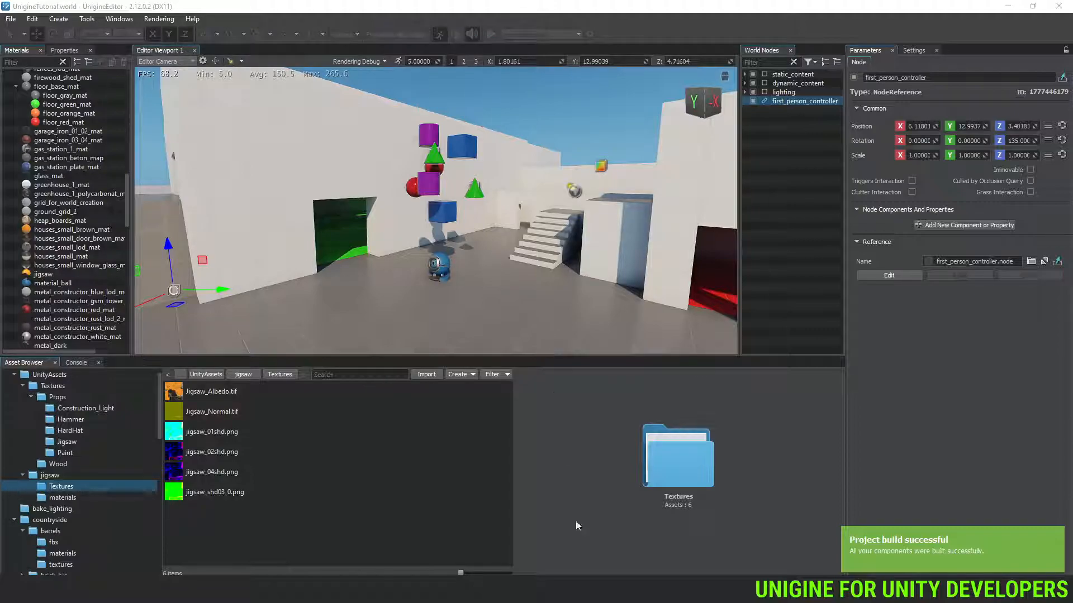
pyautogui.moveTo(605, 575); pyautogui.dragTo(663, 30)
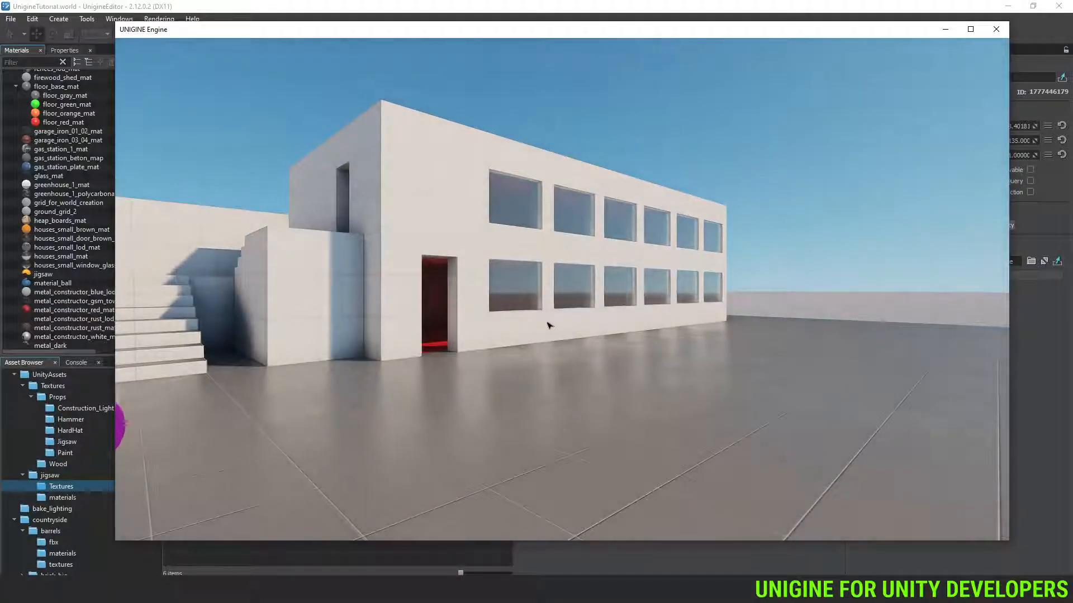
pyautogui.click(557, 338)
# Step: Walk the first-person player past the green doorway, among the fallen shapes and around the staircase, then quit the game
pyautogui.press('w')
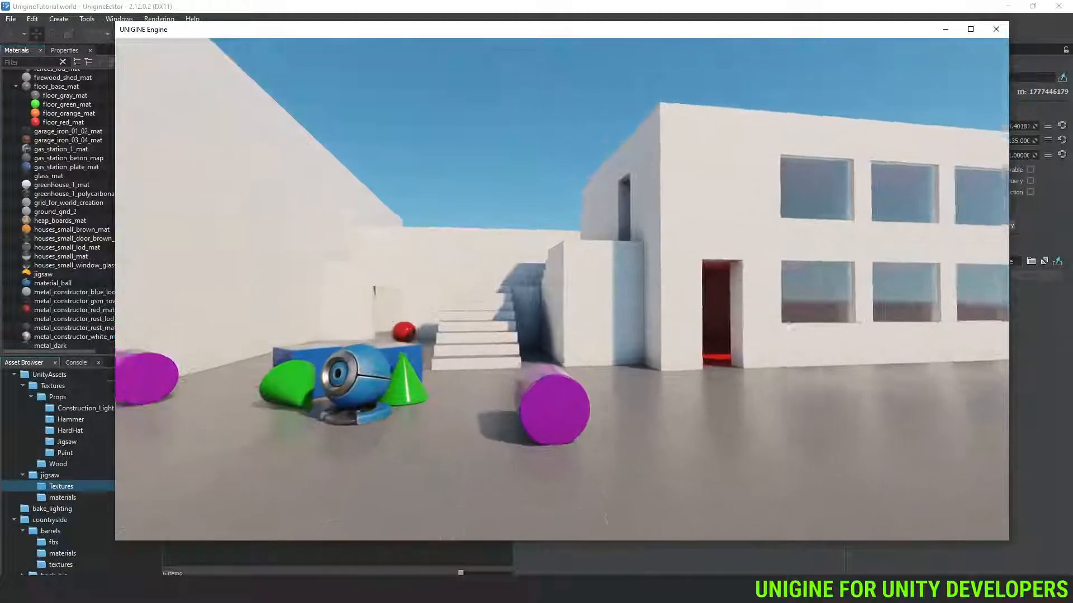
pyautogui.press('w')
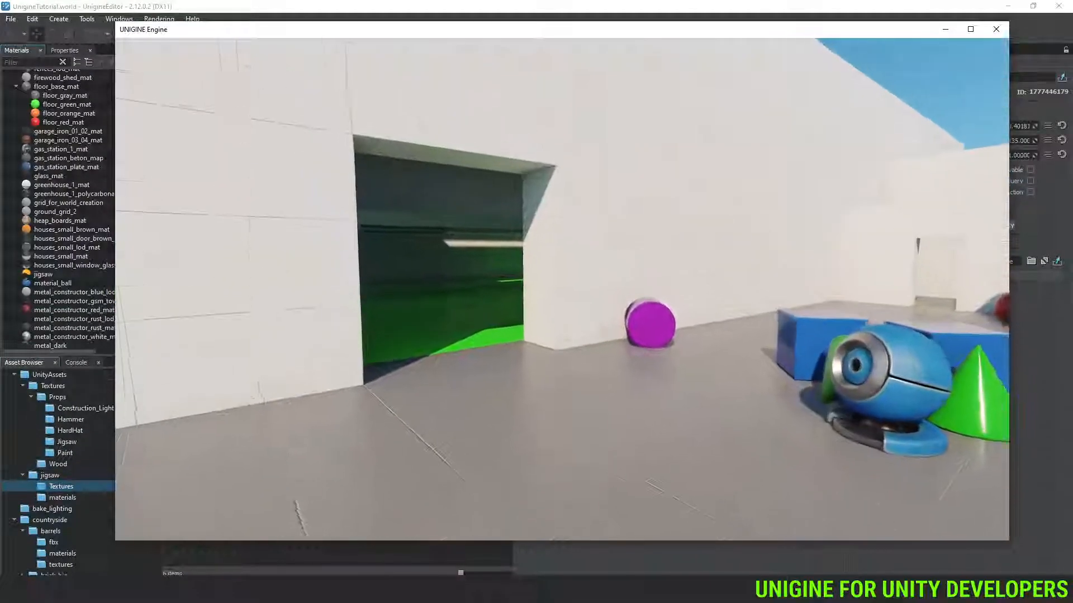
pyautogui.press('w')
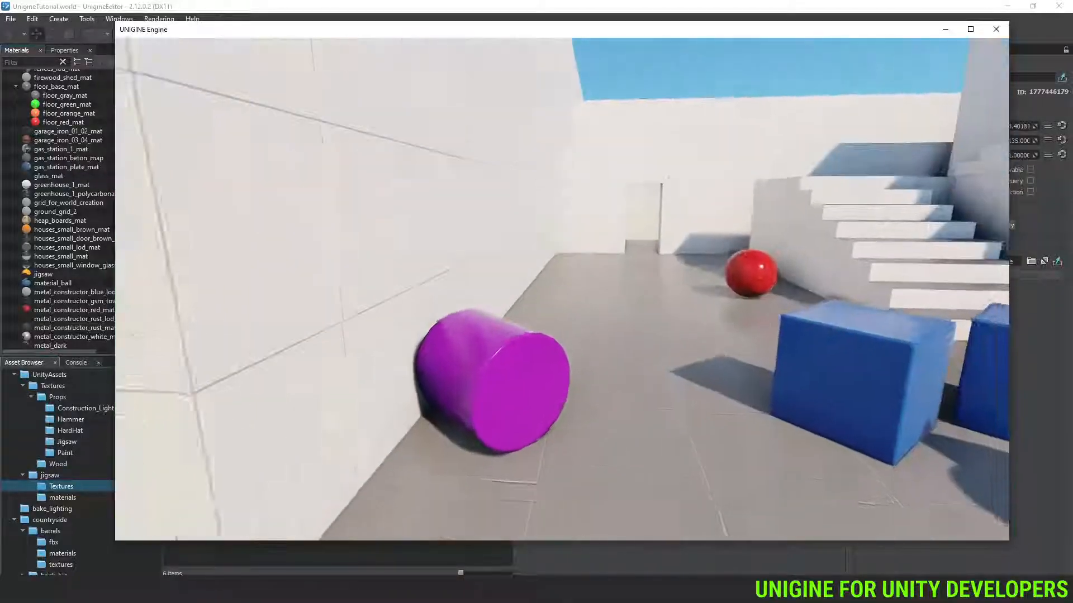
pyautogui.press('w')
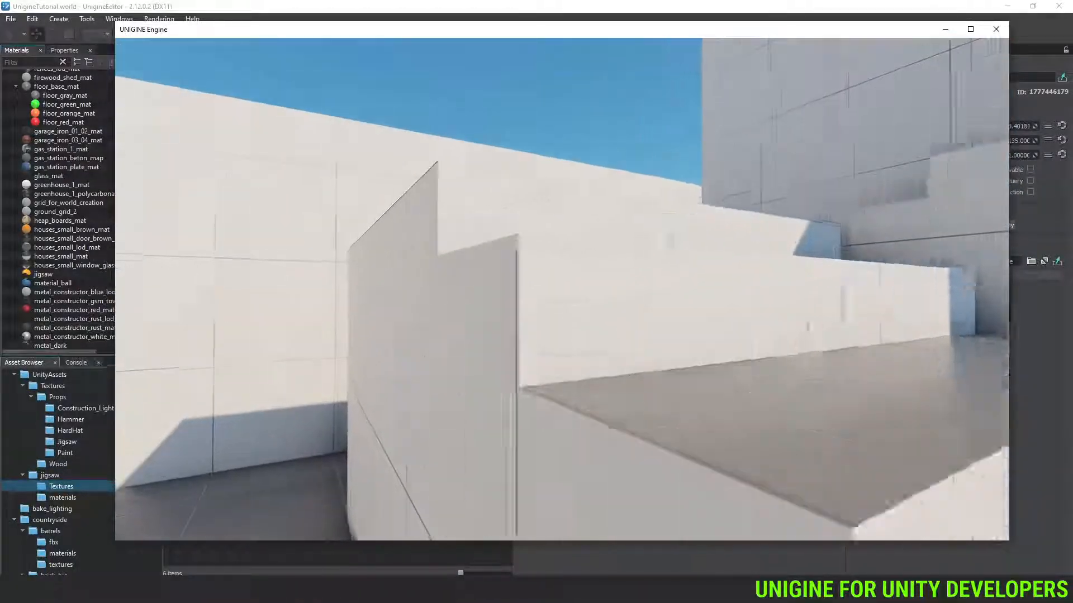
pyautogui.press('w')
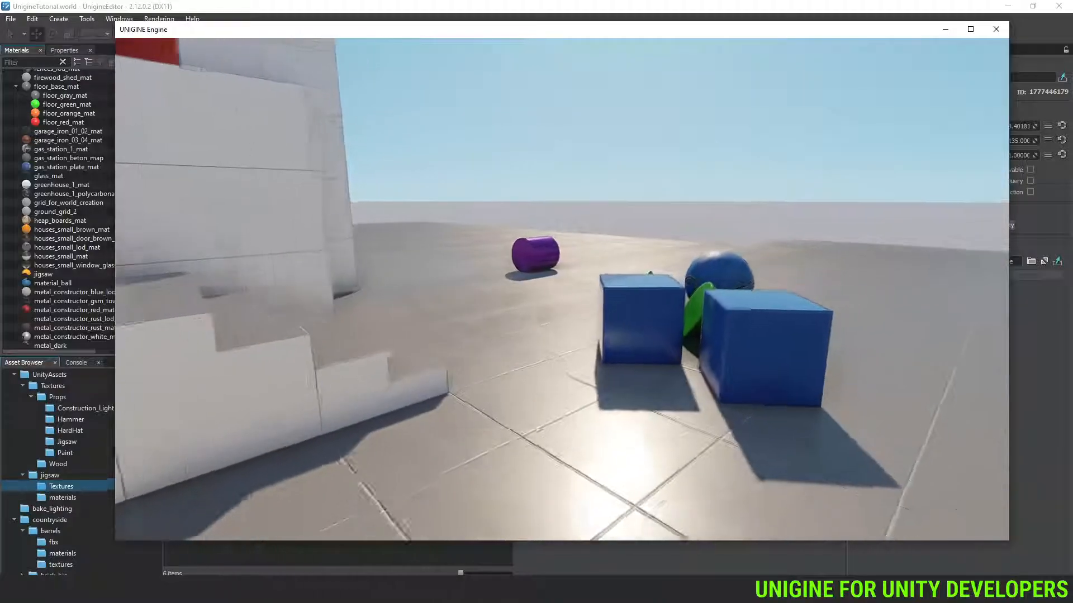
pyautogui.press('Escape')
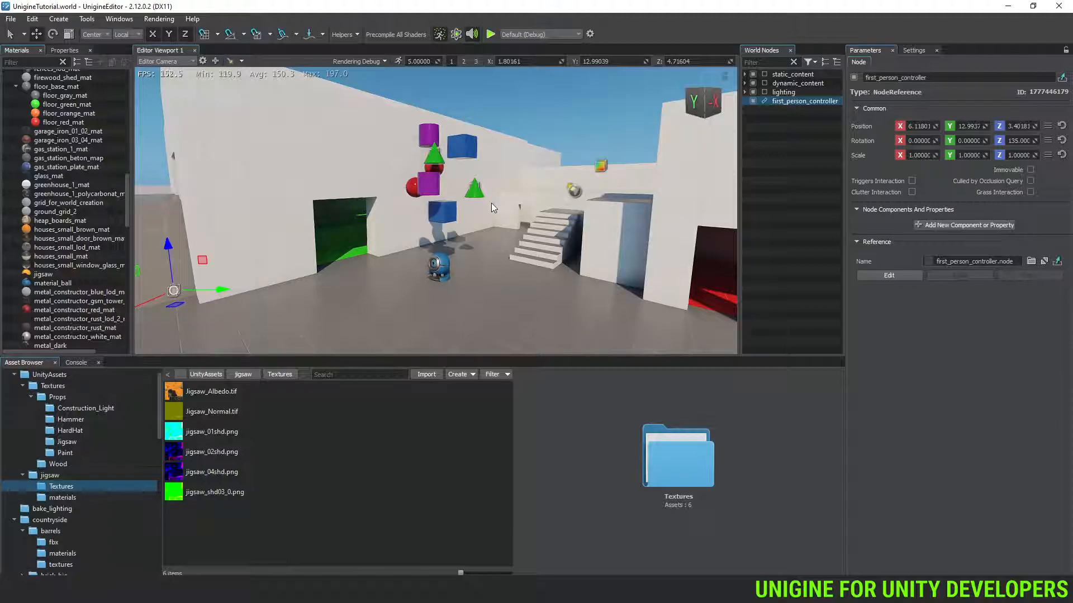
# Step: Collapse the UnityAssets and countryside folders and show the contents of the root data folder
pyautogui.click(14, 375)
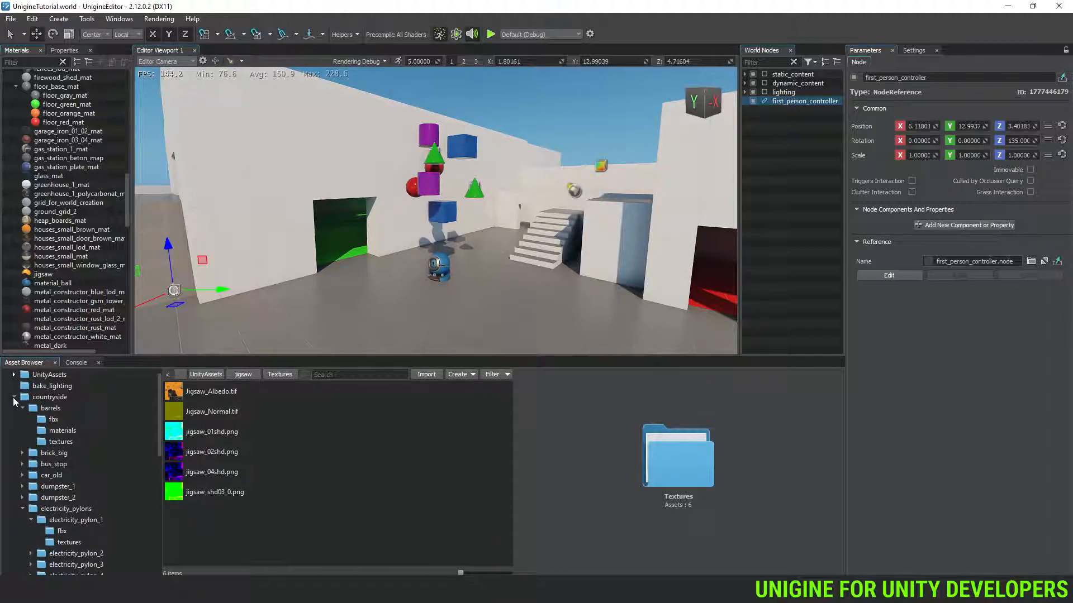
pyautogui.click(14, 397)
pyautogui.click(30, 375)
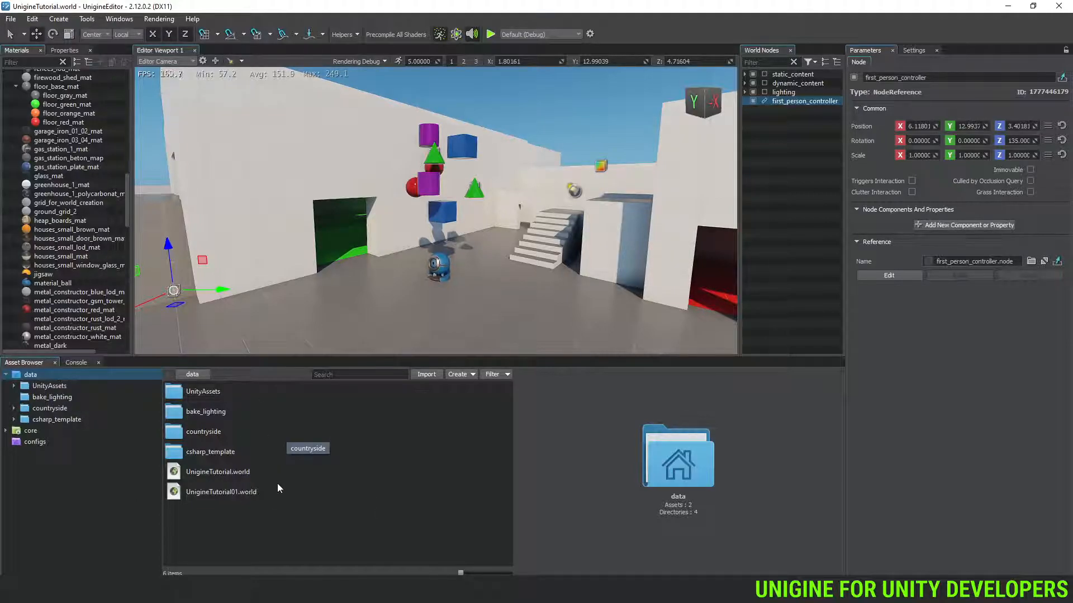
# Step: Compare the two world assets, UnigineTutorial.world and UnigineTutorial01.world, and leave UnigineTutorial.world selected
pyautogui.click(239, 474)
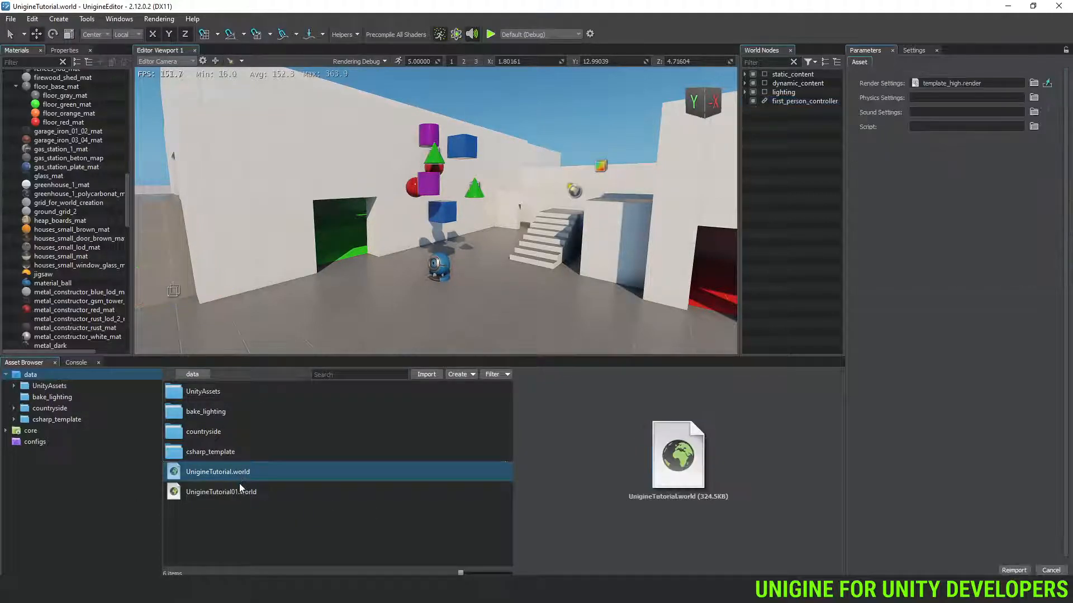
pyautogui.click(239, 492)
pyautogui.click(249, 471)
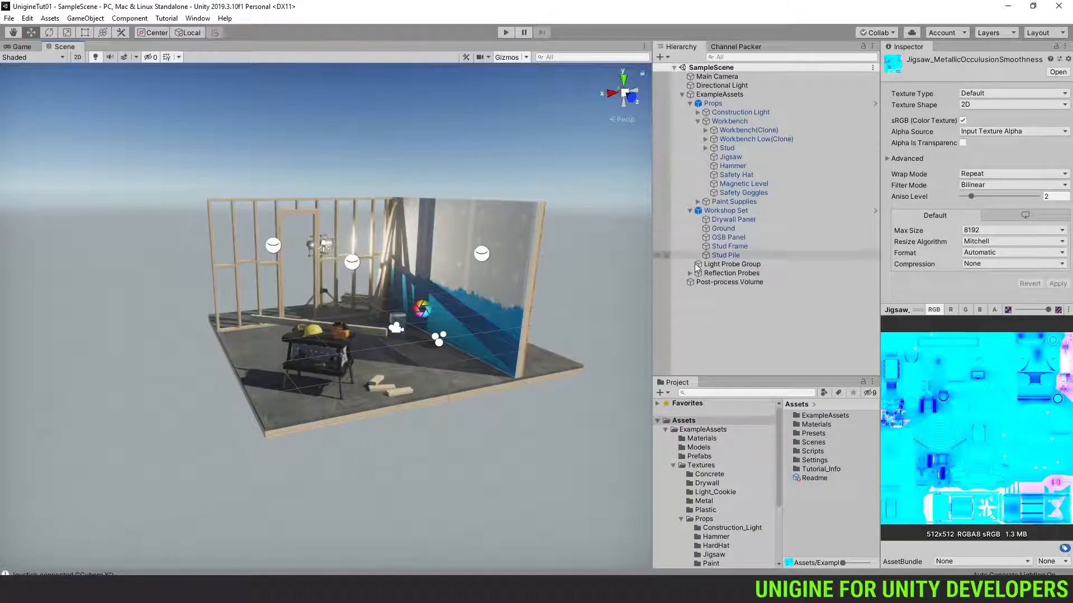
# Step: In the Unity editor, collapse the Props and Workshop Set objects in the SampleScene hierarchy
pyautogui.click(690, 104)
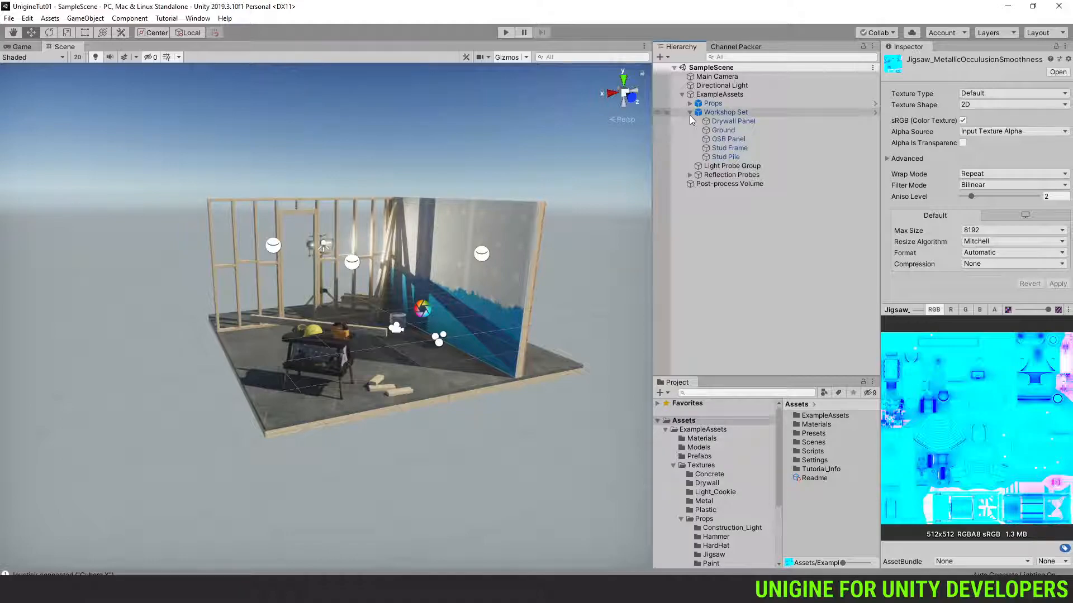
pyautogui.click(689, 114)
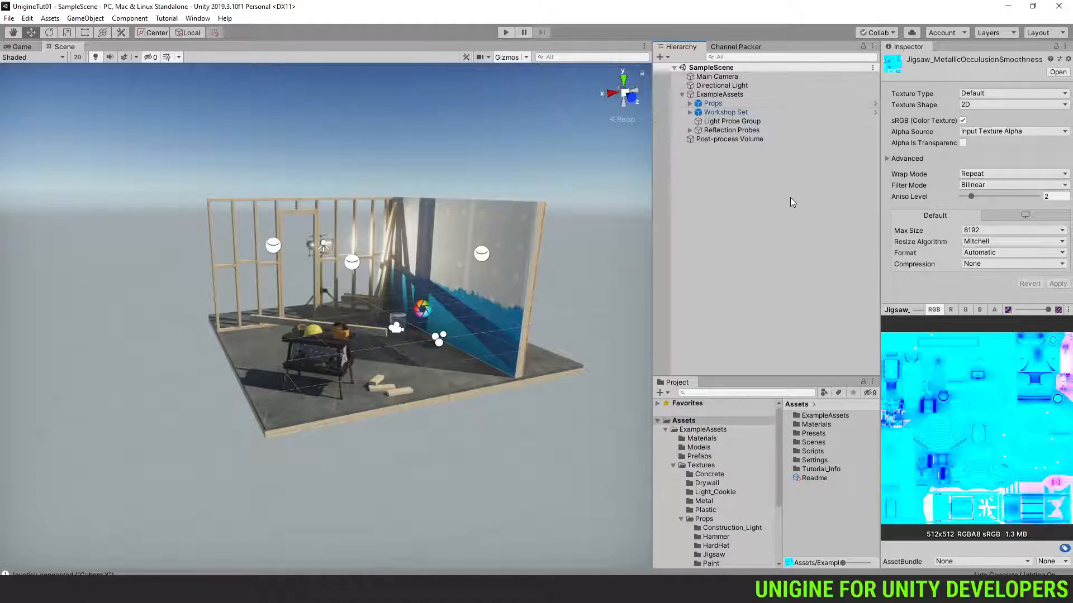
# Step: Switch back to UnigineEditor and expand the static_content node and its buildings_clusters child
pyautogui.hotkey('alt', 'Tab')
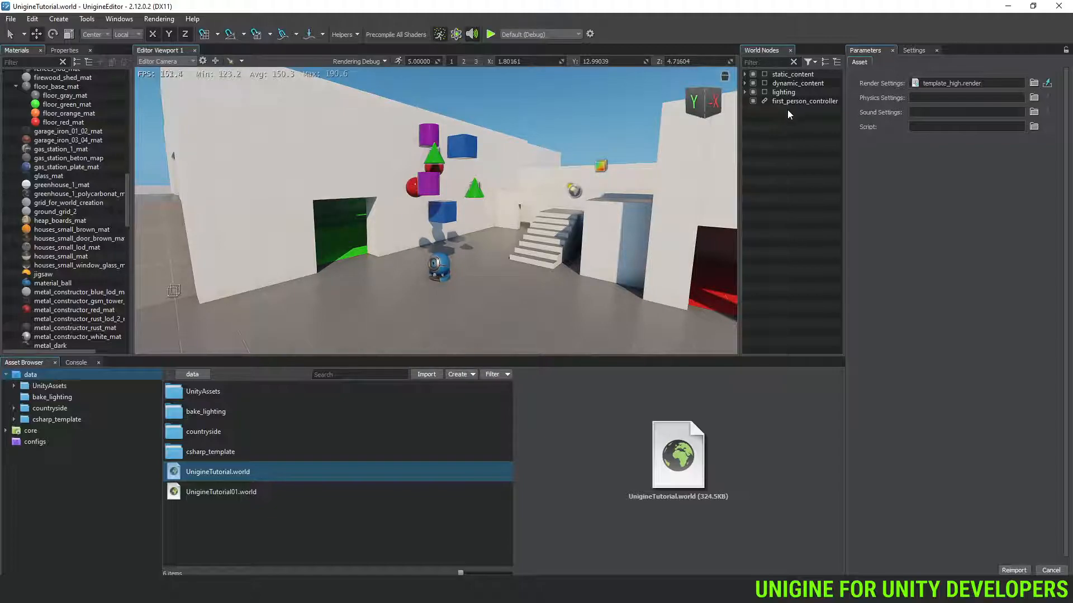
pyautogui.click(744, 74)
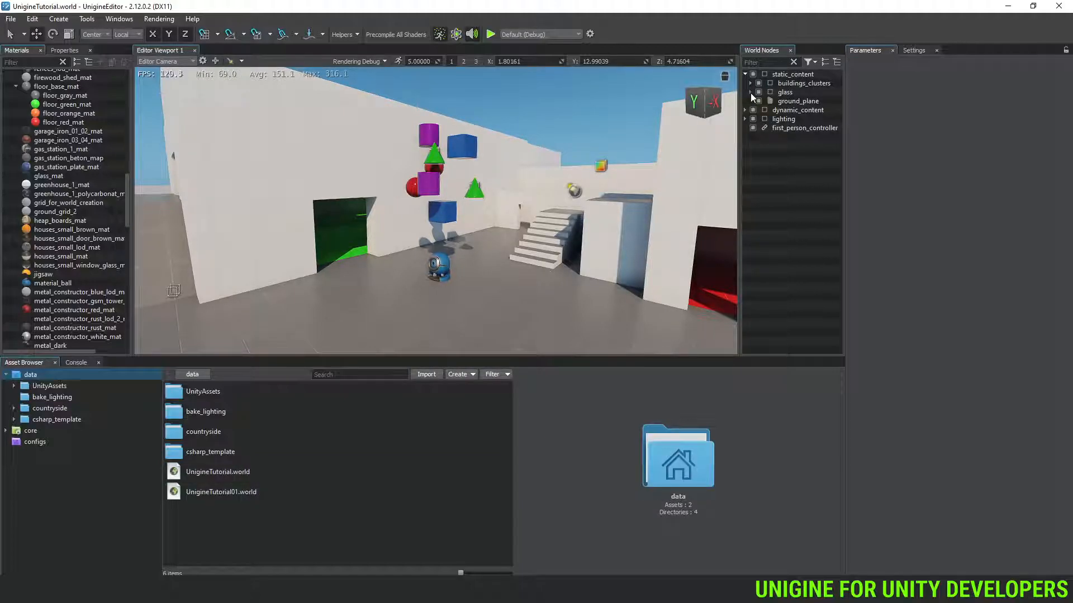
pyautogui.click(750, 82)
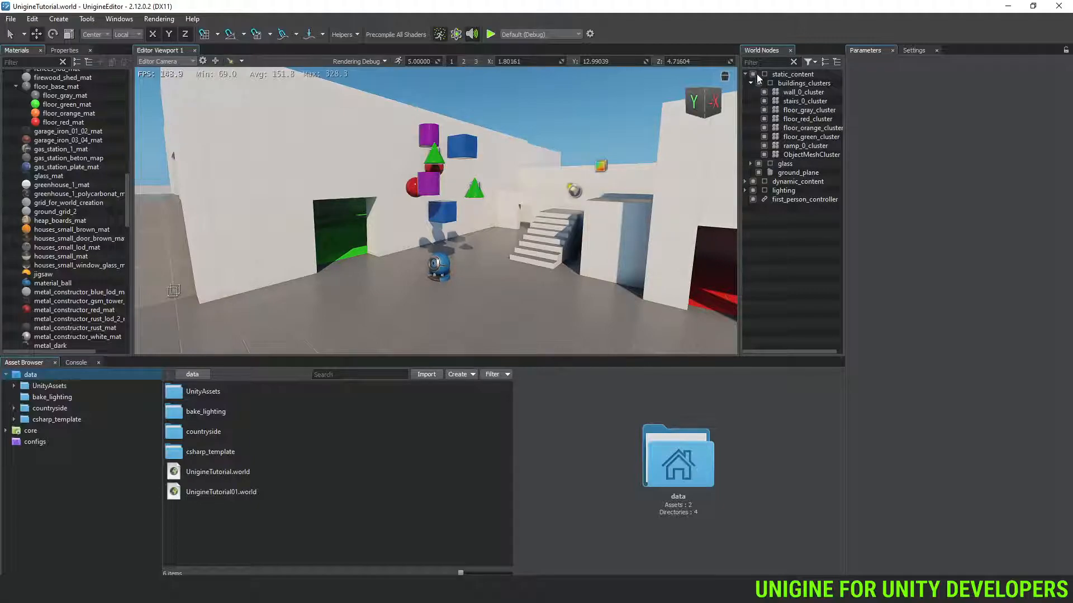
# Step: Pull back to an overview of the buildings, disable the static_content node and enable it again
pyautogui.moveTo(591, 173); pyautogui.dragTo(591, 201, button='right')
pyautogui.press('s')
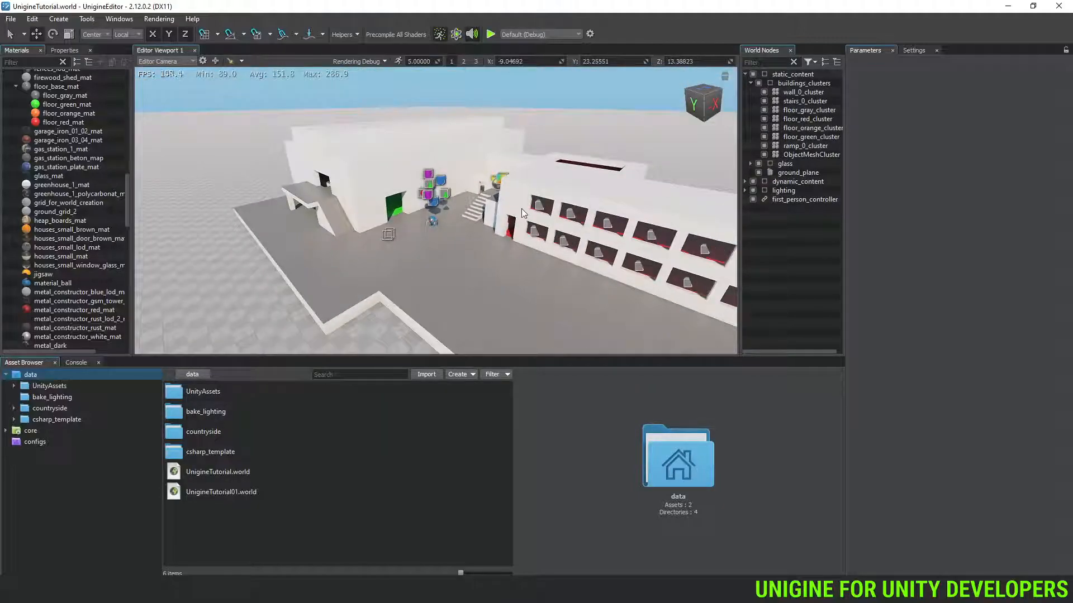
pyautogui.click(753, 74)
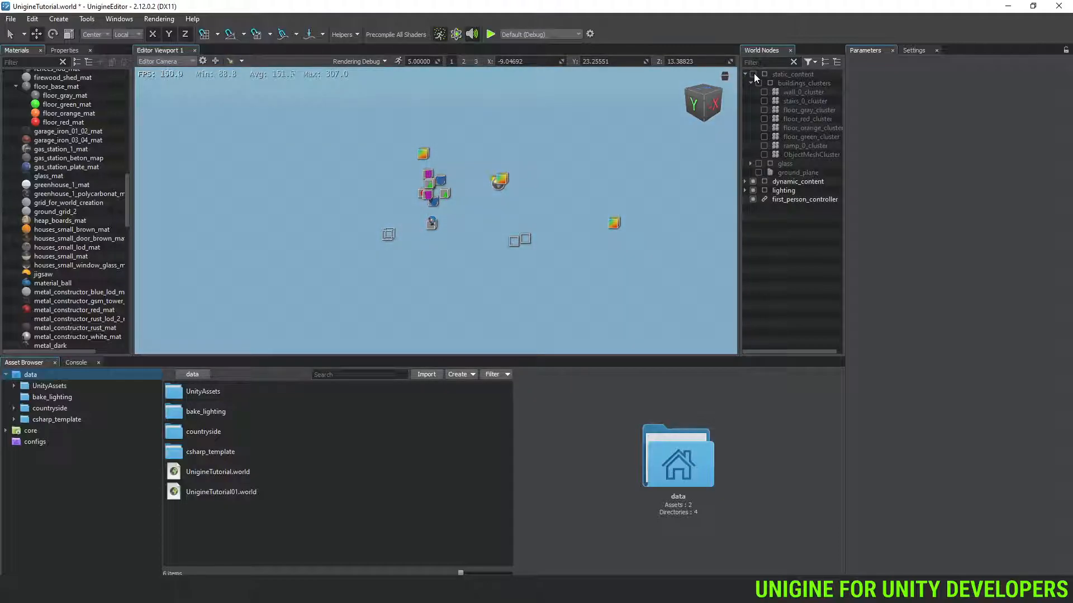
pyautogui.click(754, 73)
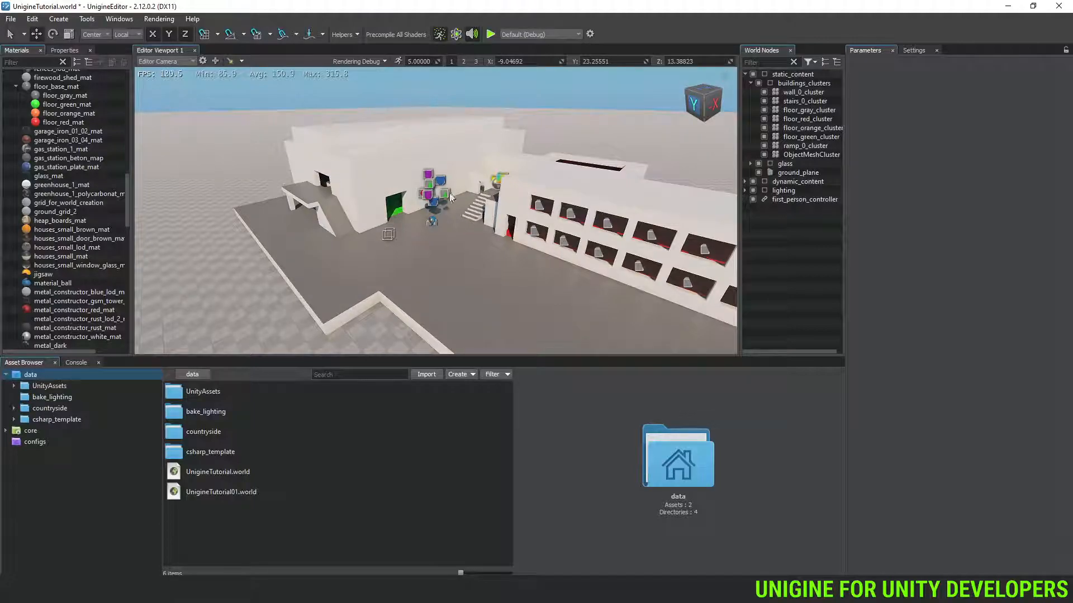
# Step: Select the buildings_clusters node, disable it to reveal the bare ground plane, and enable it again
pyautogui.click(812, 87)
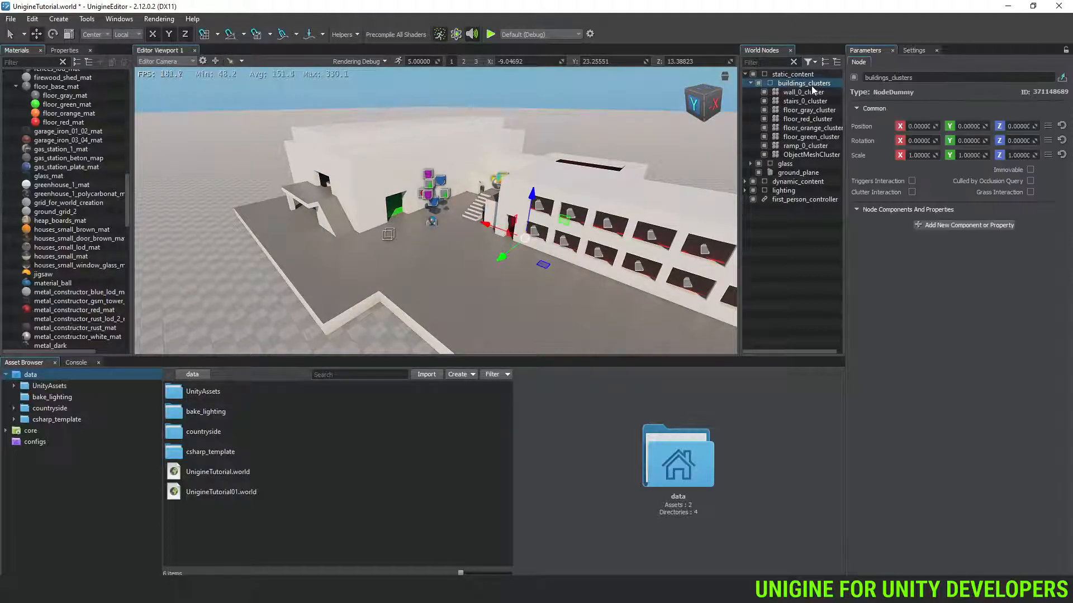
pyautogui.click(759, 84)
pyautogui.moveTo(479, 136); pyautogui.dragTo(619, 252, button='right')
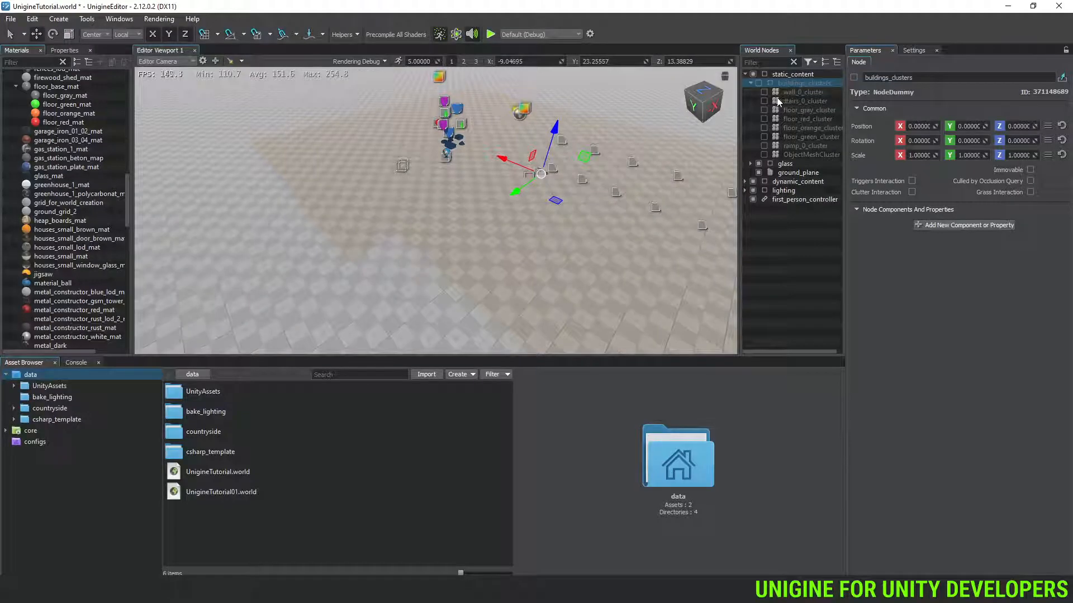
pyautogui.click(758, 84)
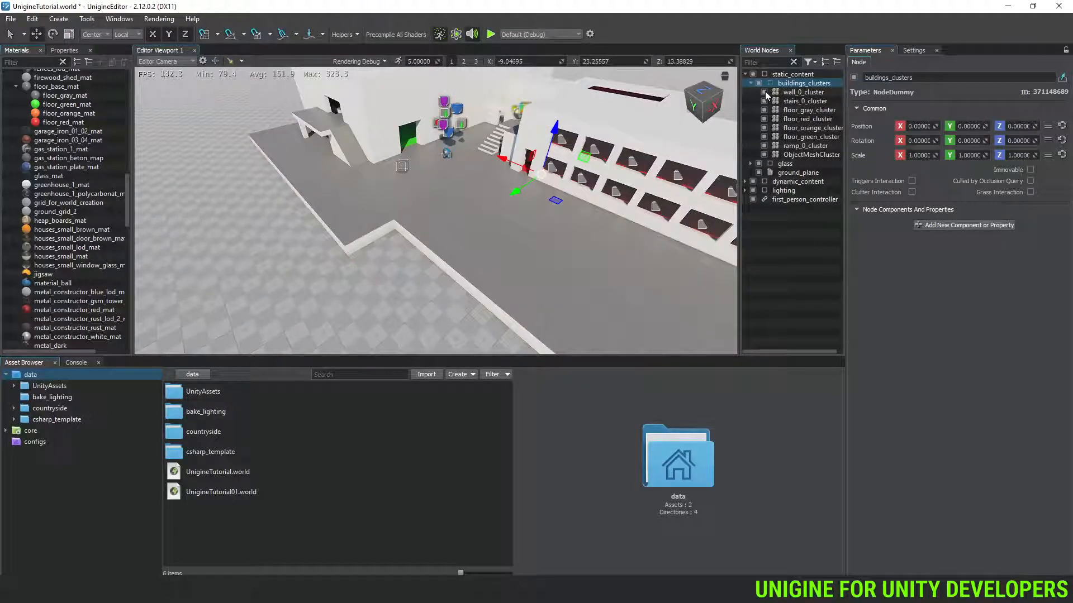
# Step: Disable wall_0_cluster, stairs_0_cluster and floor_gray_cluster one after another, then enable all three again
pyautogui.click(764, 101)
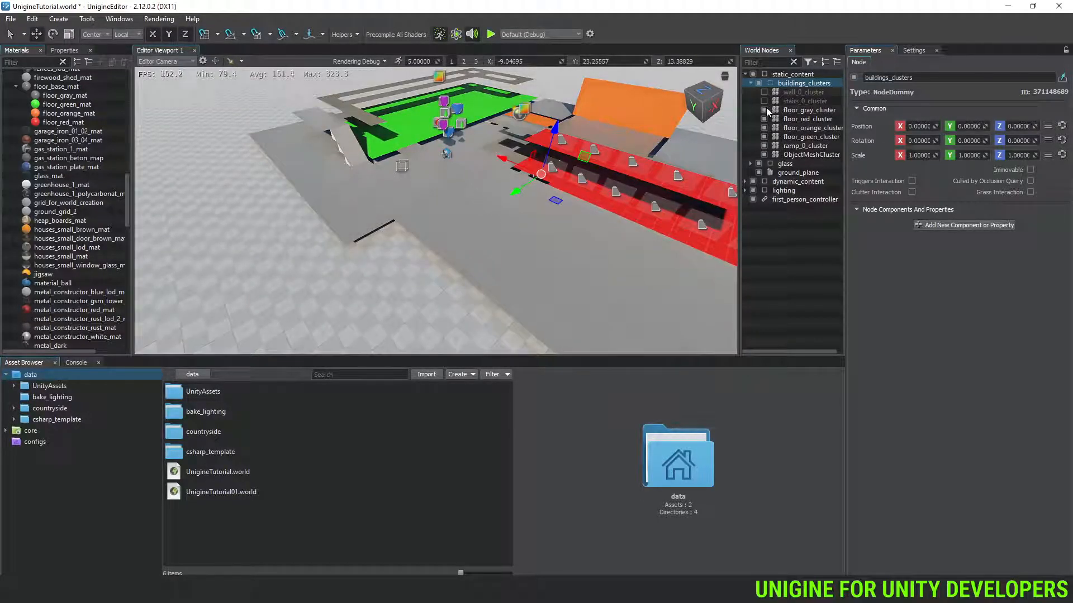
pyautogui.click(765, 110)
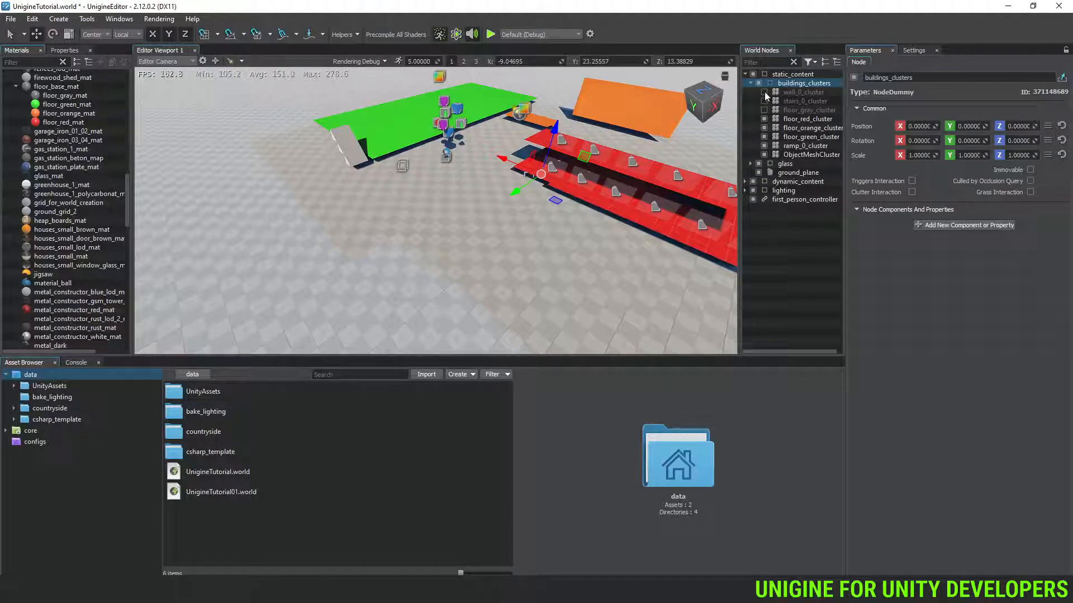
pyautogui.click(764, 92)
pyautogui.click(763, 101)
pyautogui.click(764, 110)
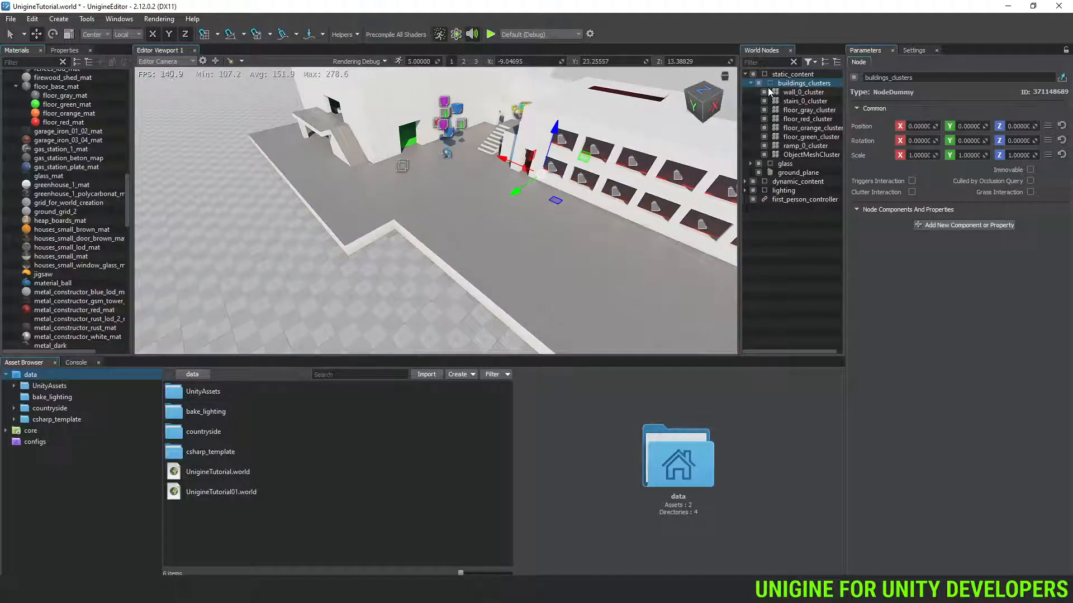
# Step: Select the glass node, fly close to the red-floored building's windows, and disable and re-enable the glass
pyautogui.click(785, 165)
pyautogui.moveTo(644, 204); pyautogui.dragTo(820, 185, button='right')
pyautogui.press('e')
pyautogui.press('w')
pyautogui.press('w')
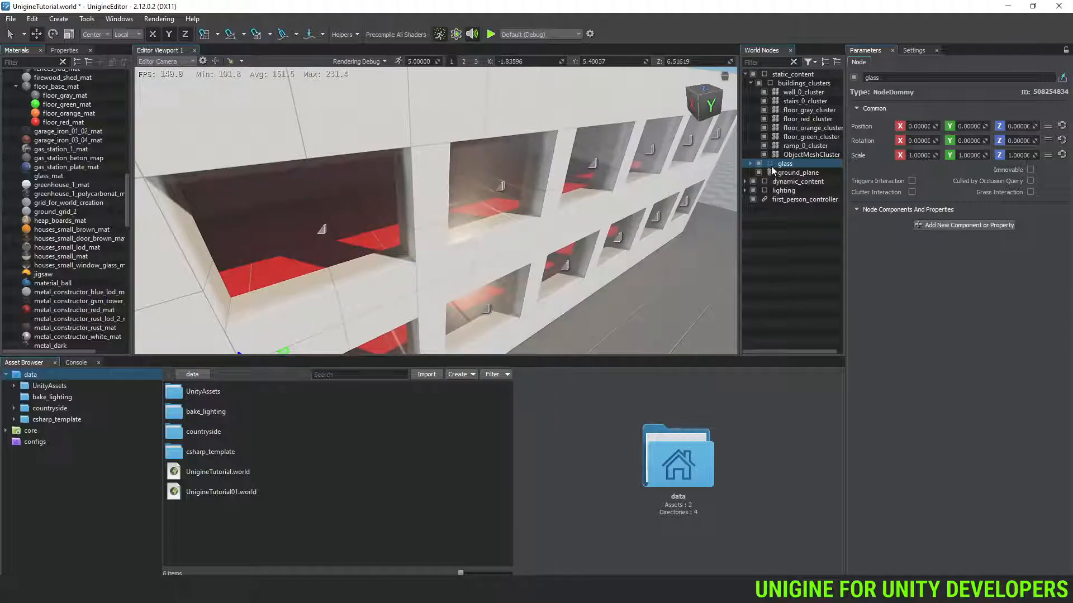
pyautogui.click(759, 163)
pyautogui.click(759, 163)
# Step: Select the ground_plane node and pull the camera back to view the ground plane together with the buildings
pyautogui.click(804, 172)
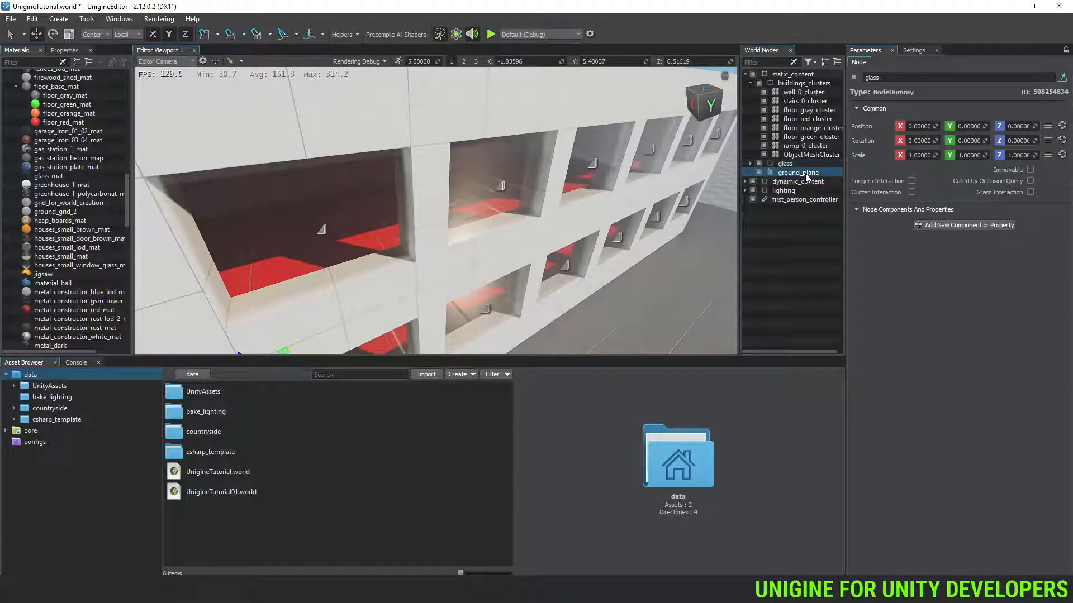
pyautogui.press('s')
pyautogui.moveTo(695, 245); pyautogui.dragTo(528, 294, button='right')
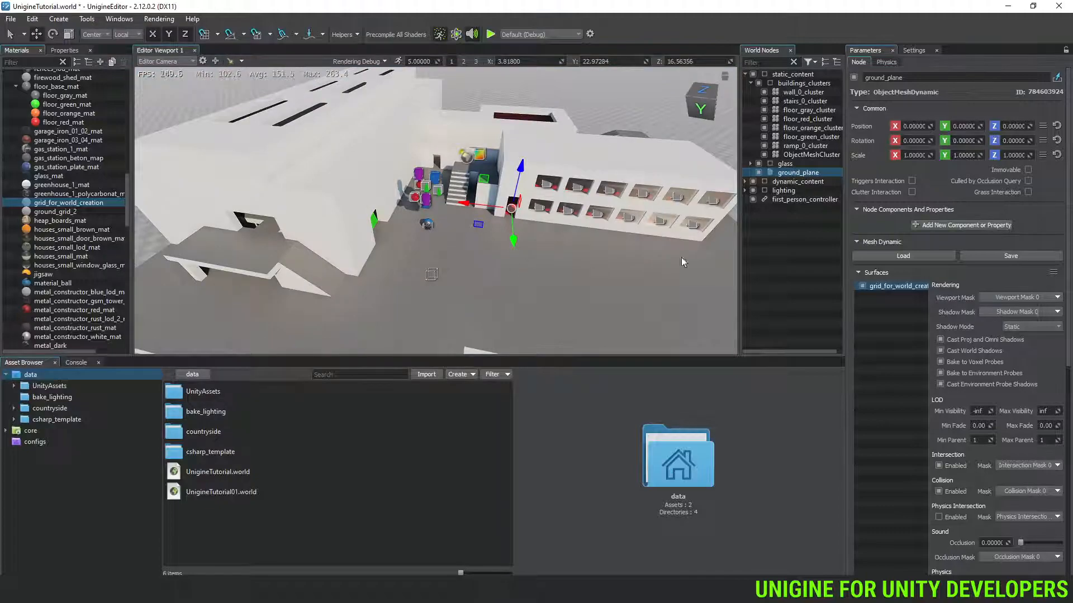
# Step: Select the material ball, cycle through the move, rotate and scale manipulators, and move it along X to about 3.3
pyautogui.click(426, 225)
pyautogui.moveTo(479, 251); pyautogui.dragTo(521, 241, button='right')
pyautogui.press('w')
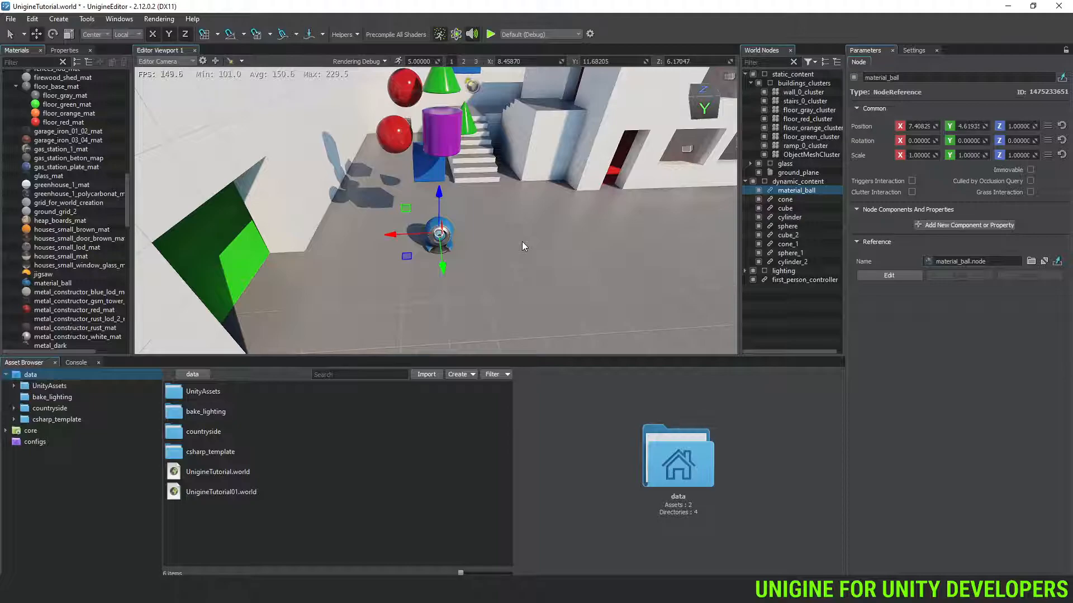
pyautogui.press('e')
pyautogui.press('r')
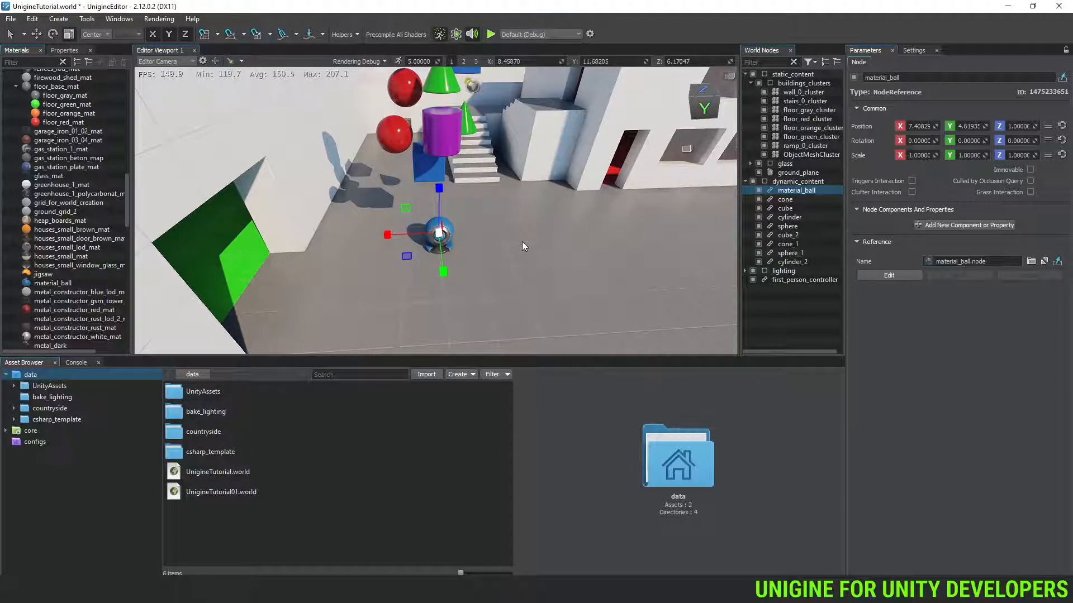
pyautogui.press('w')
pyautogui.press('e')
pyautogui.press('r')
pyautogui.press('w')
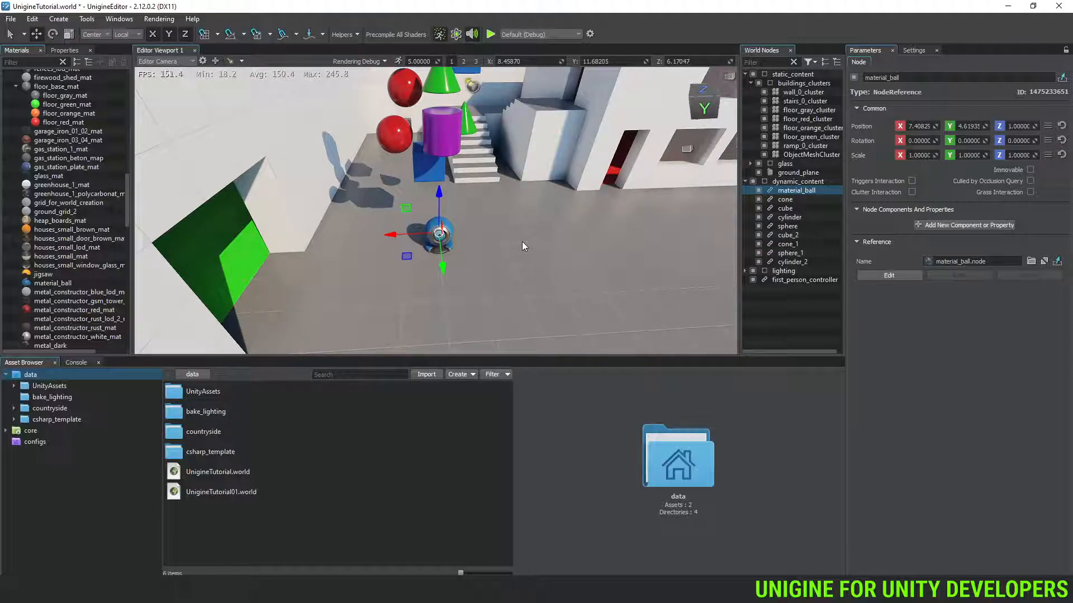
pyautogui.moveTo(400, 236); pyautogui.dragTo(542, 237)
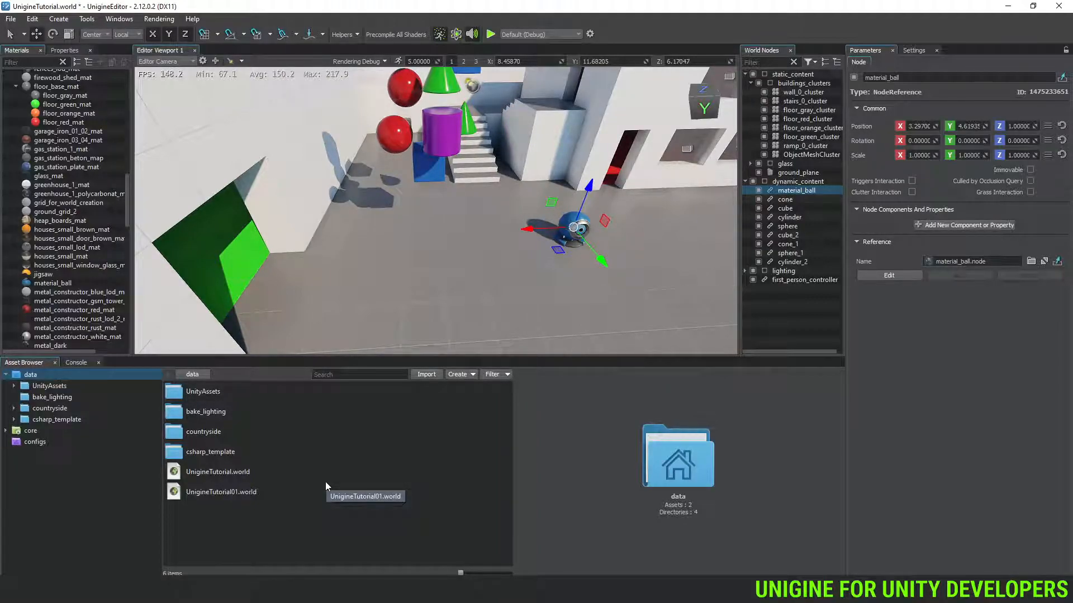
# Step: Start editing the material_ball node reference and show the parameters of its surface material
pyautogui.click(795, 200)
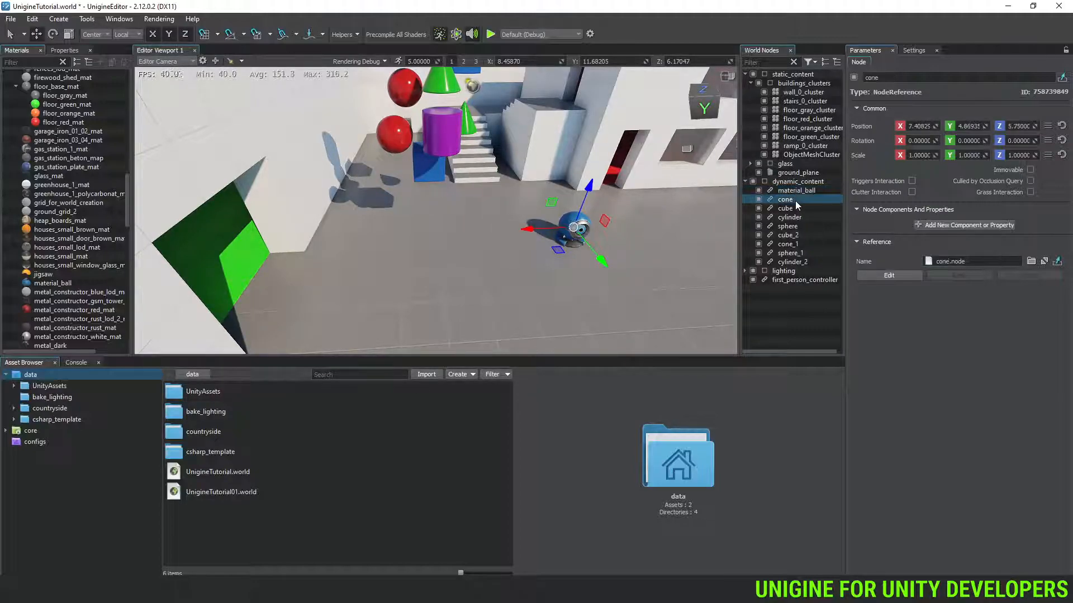
pyautogui.click(798, 192)
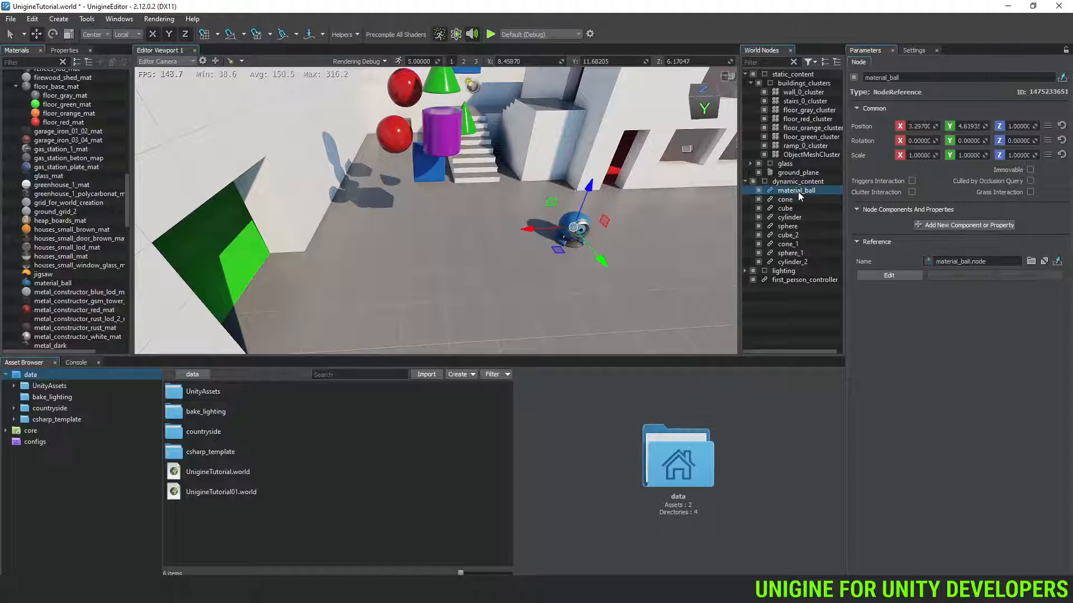
pyautogui.click(901, 277)
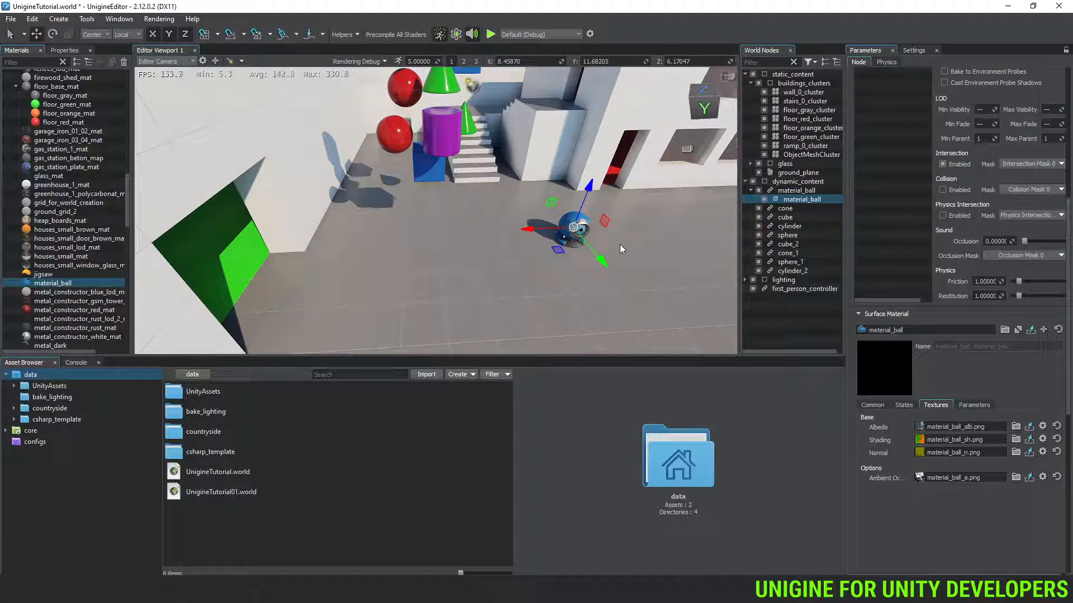
pyautogui.click(974, 405)
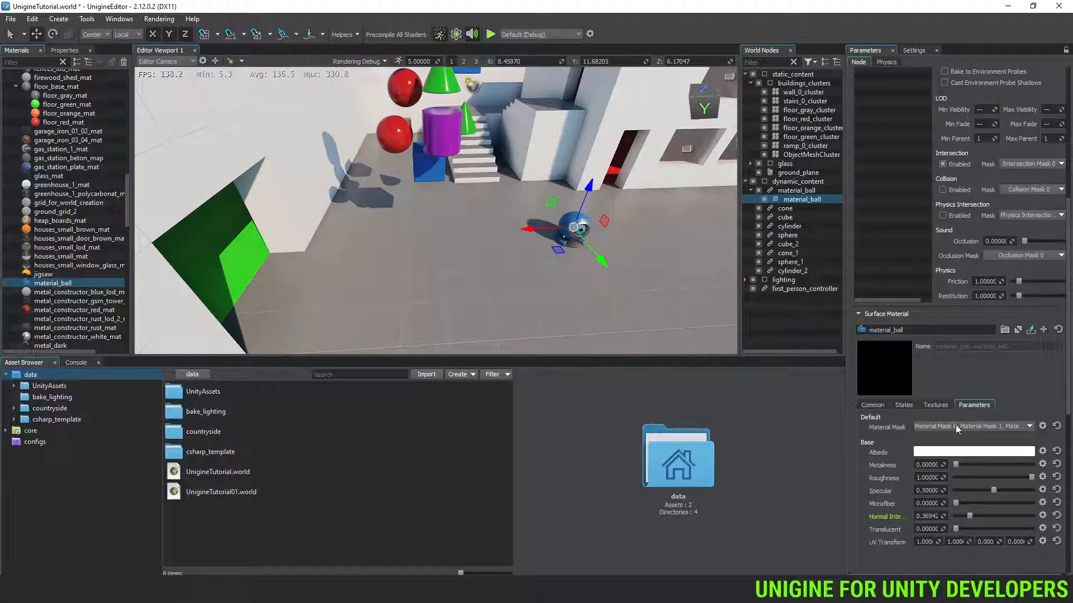
# Step: Try other albedo colours on the material ball's surface, cancel the colour choice, and cancel editing of the node reference
pyautogui.click(962, 452)
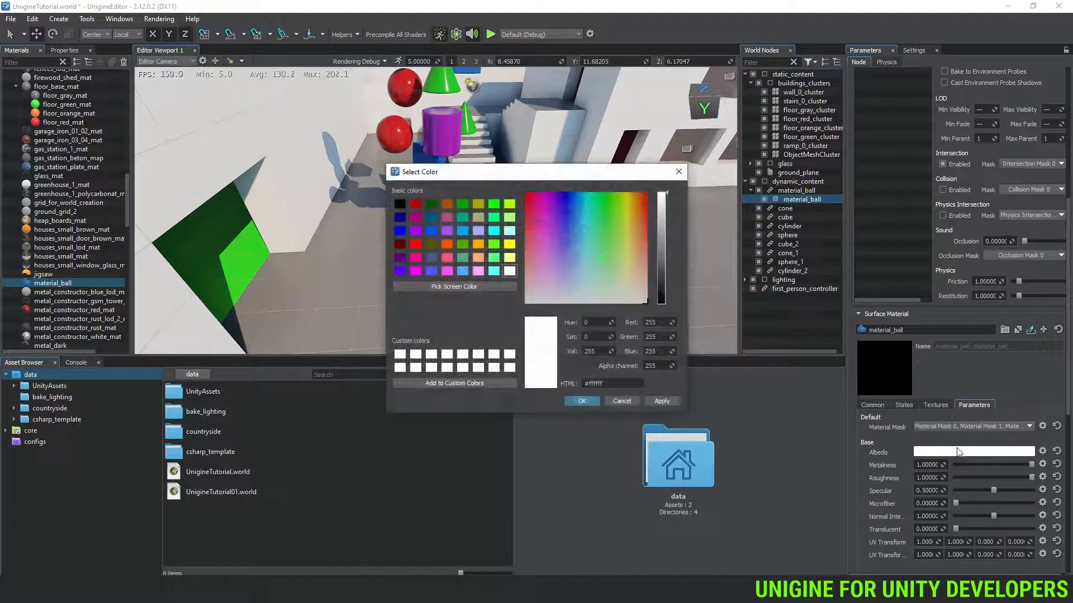
pyautogui.click(604, 265)
pyautogui.moveTo(579, 171); pyautogui.dragTo(882, 276)
pyautogui.click(879, 237)
pyautogui.click(957, 438)
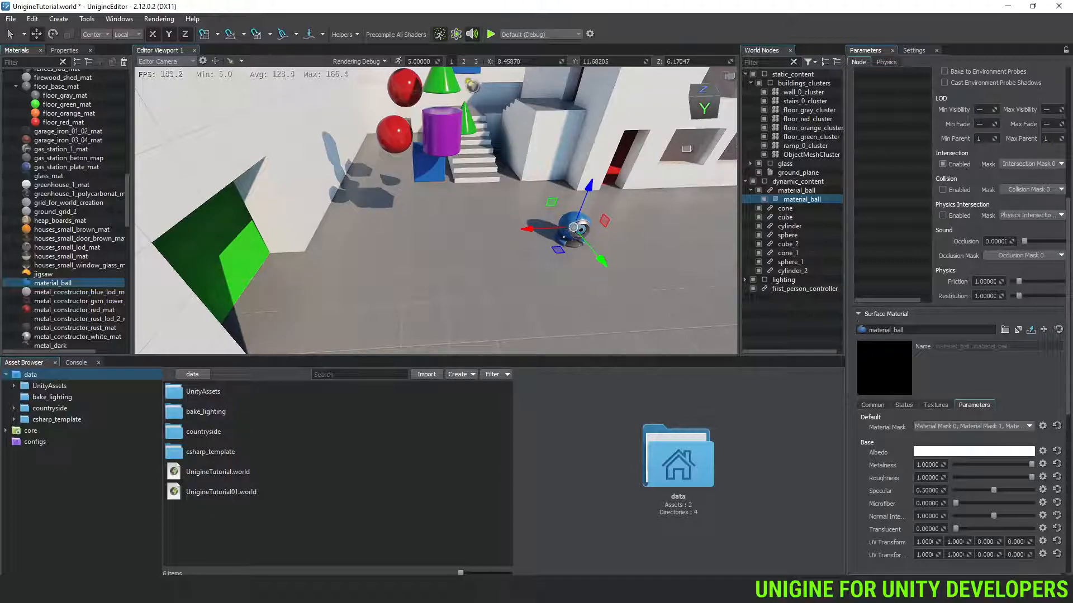
pyautogui.click(788, 191)
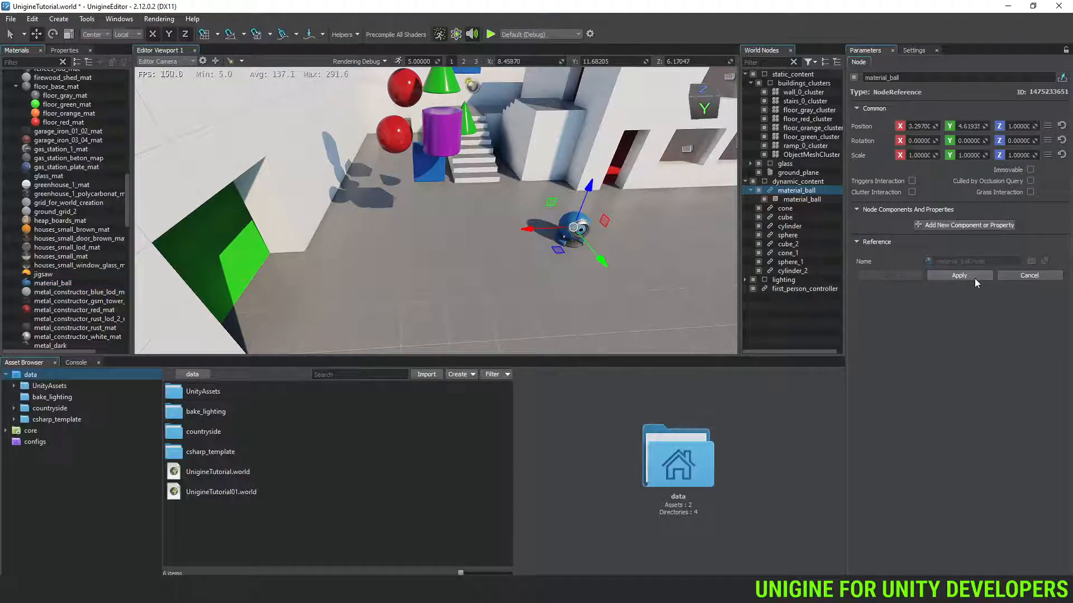
pyautogui.click(1034, 276)
pyautogui.moveTo(619, 247); pyautogui.dragTo(528, 223, button='right')
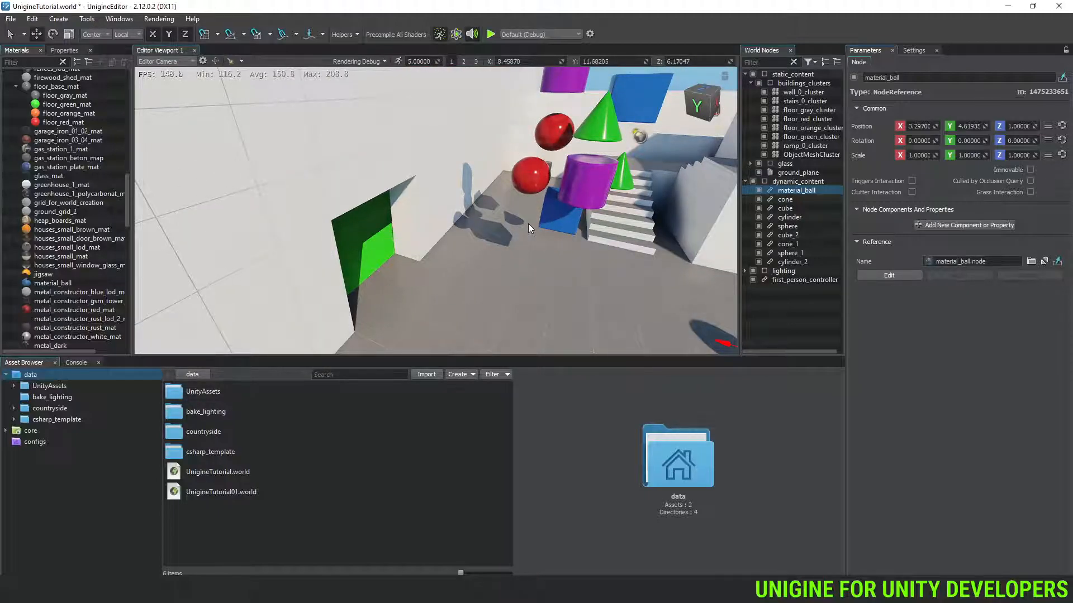
# Step: Switch to the browser, view the Unity migration documentation and the Interface Overview video page, and return to UnigineEditor
pyautogui.hotkey('ctrl', 's')
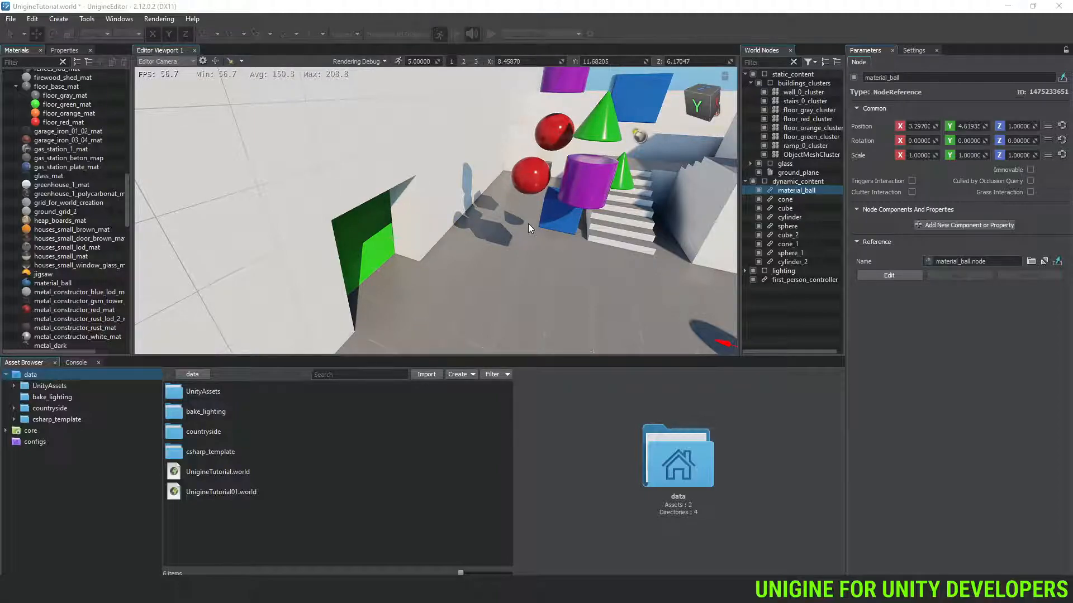
pyautogui.hotkey('alt', 'Tab')
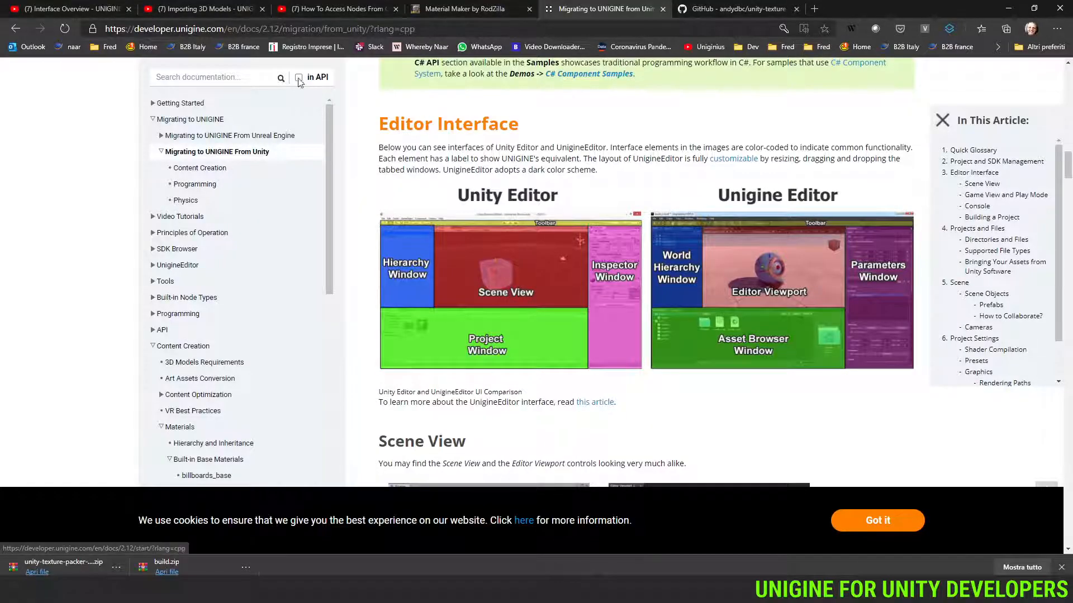
pyautogui.click(95, 11)
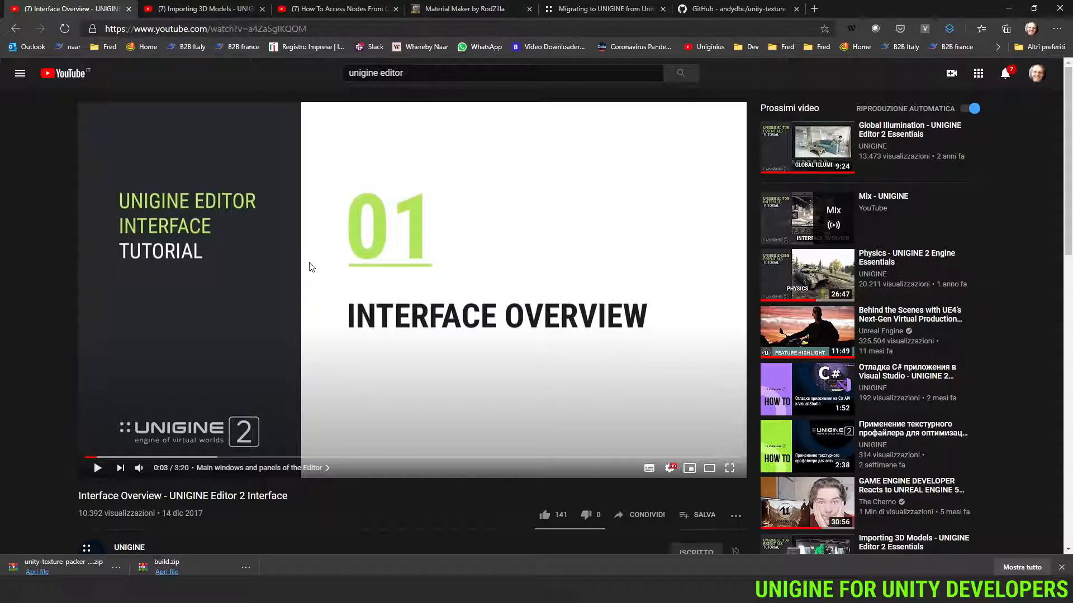
pyautogui.hotkey('alt', 'Tab')
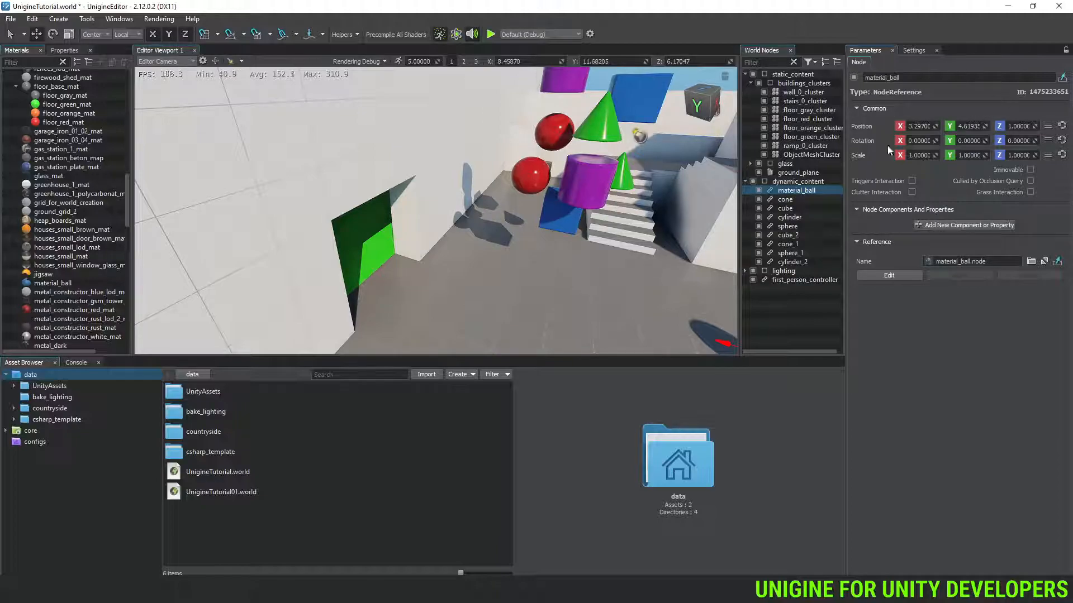
# Step: Inspect the parameters of the cone and wall_0_cluster nodes and compare them with the Hierarchy and Inspector in Unity
pyautogui.click(786, 200)
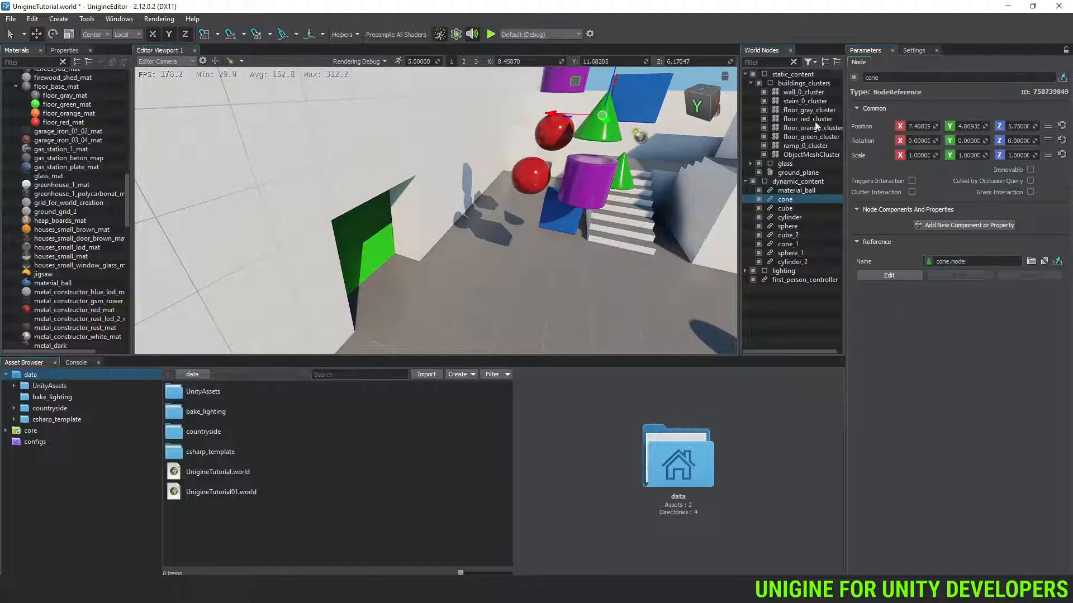
pyautogui.click(802, 93)
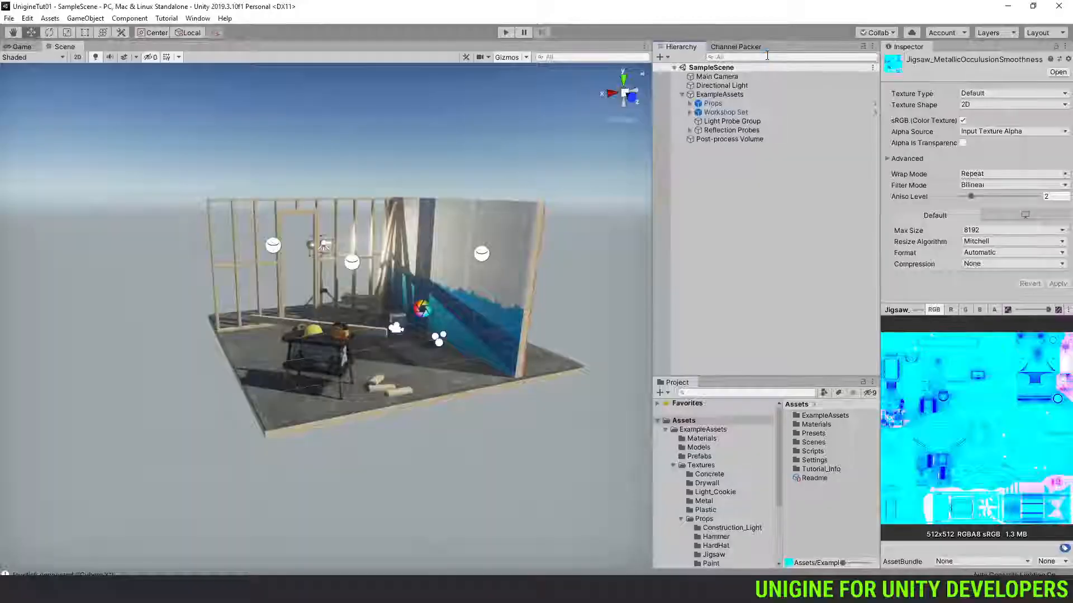
pyautogui.press('alt')
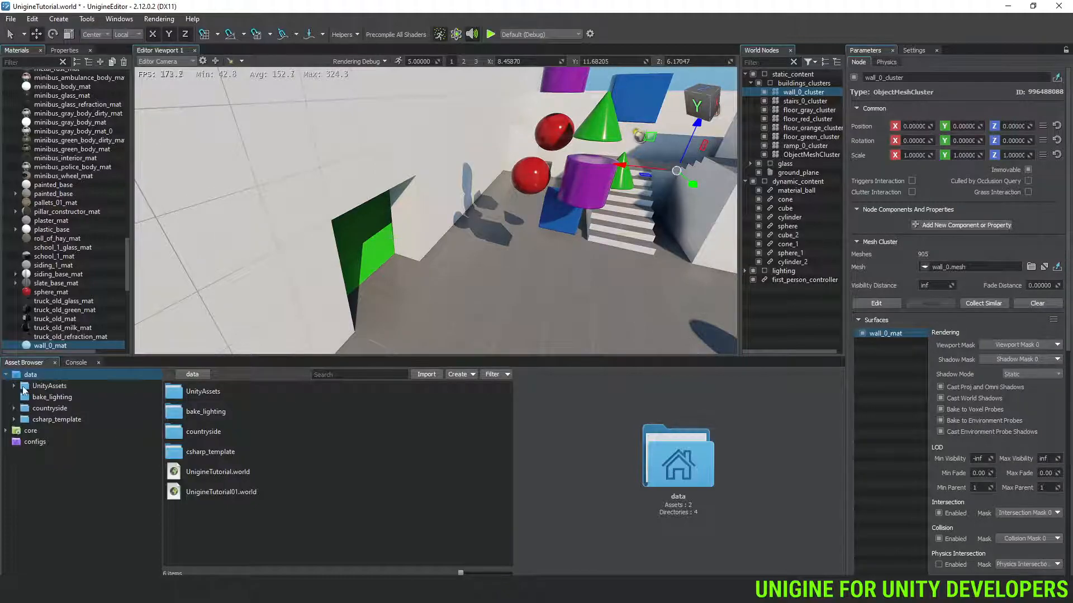
# Step: Read through the console log to its end, clear it, and return to the project's asset list
pyautogui.click(67, 363)
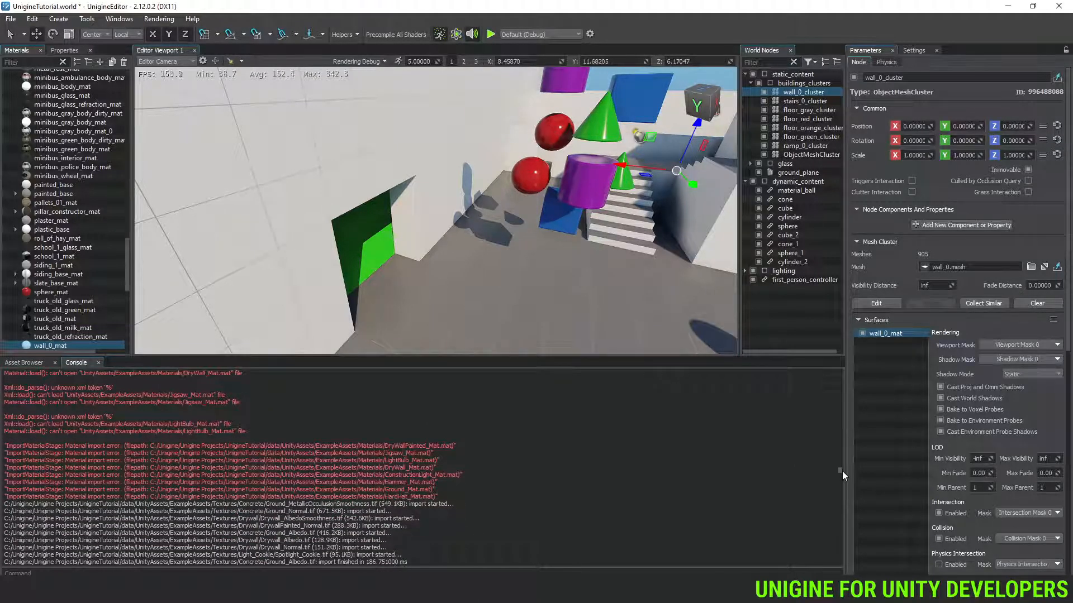
pyautogui.moveTo(839, 470); pyautogui.dragTo(836, 548)
pyautogui.scroll(-5, 369, 465)
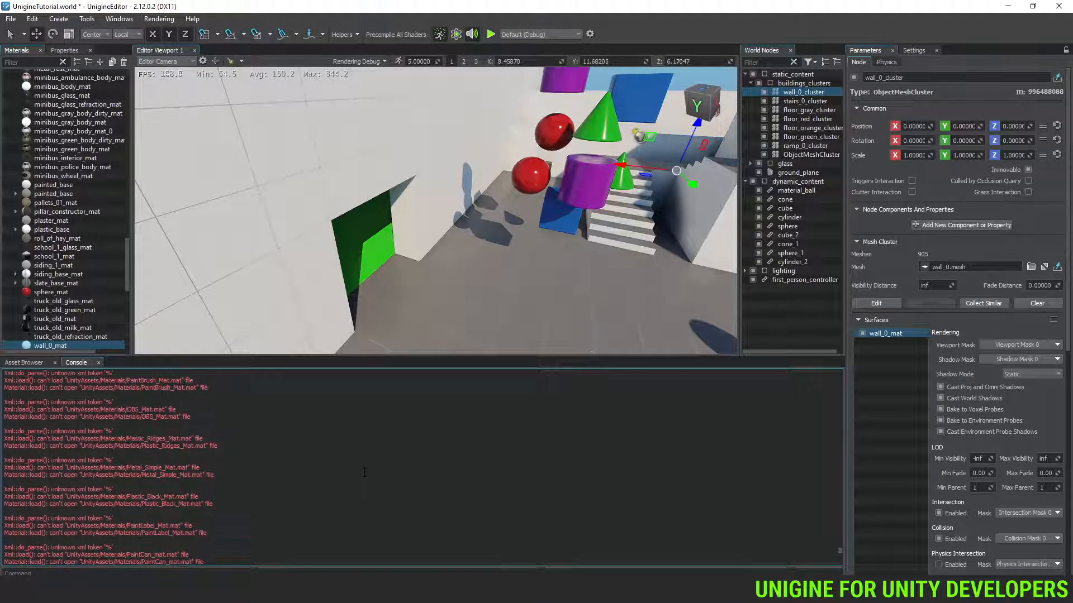
pyautogui.scroll(-5, 367, 444)
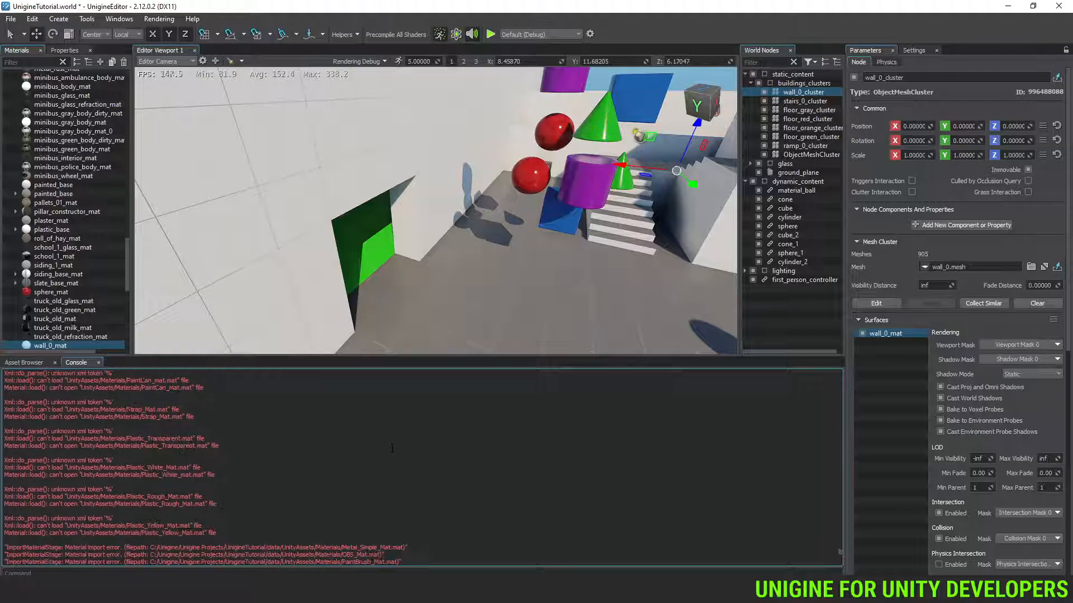
pyautogui.rightClick(584, 477)
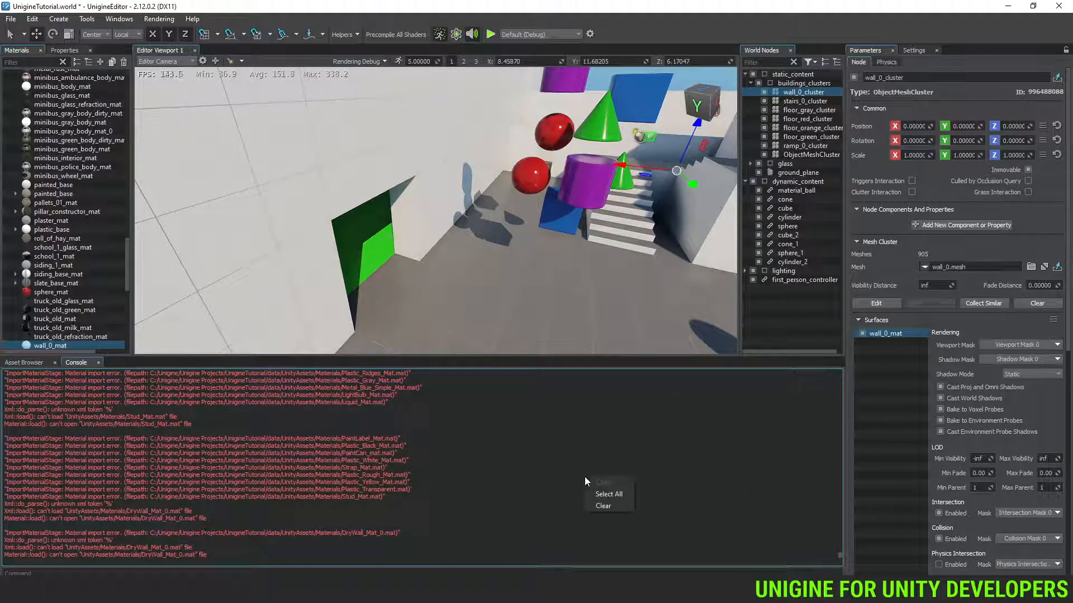
pyautogui.click(611, 505)
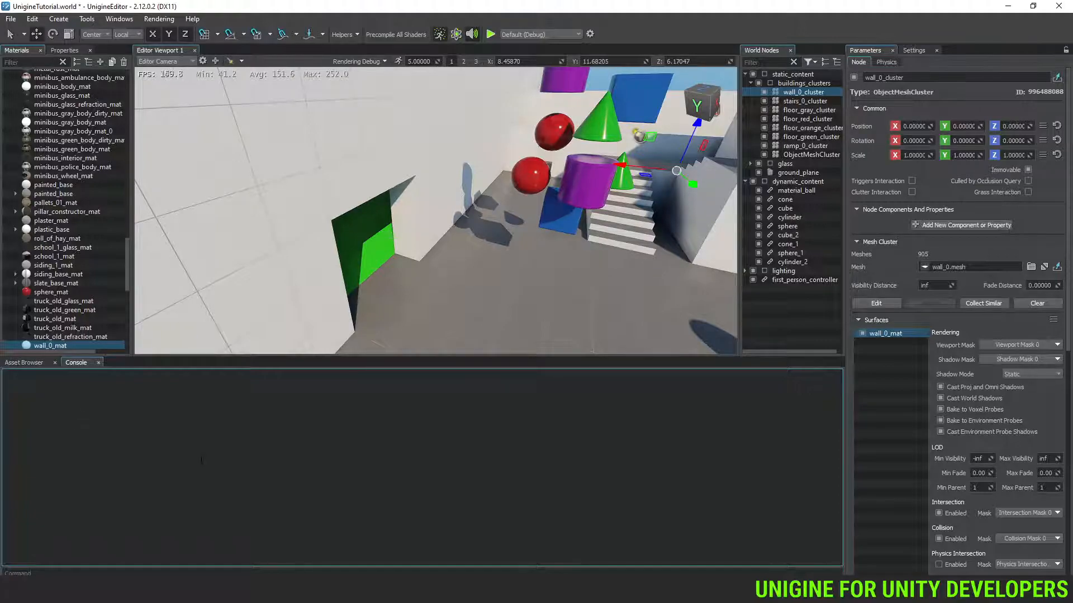
pyautogui.click(25, 363)
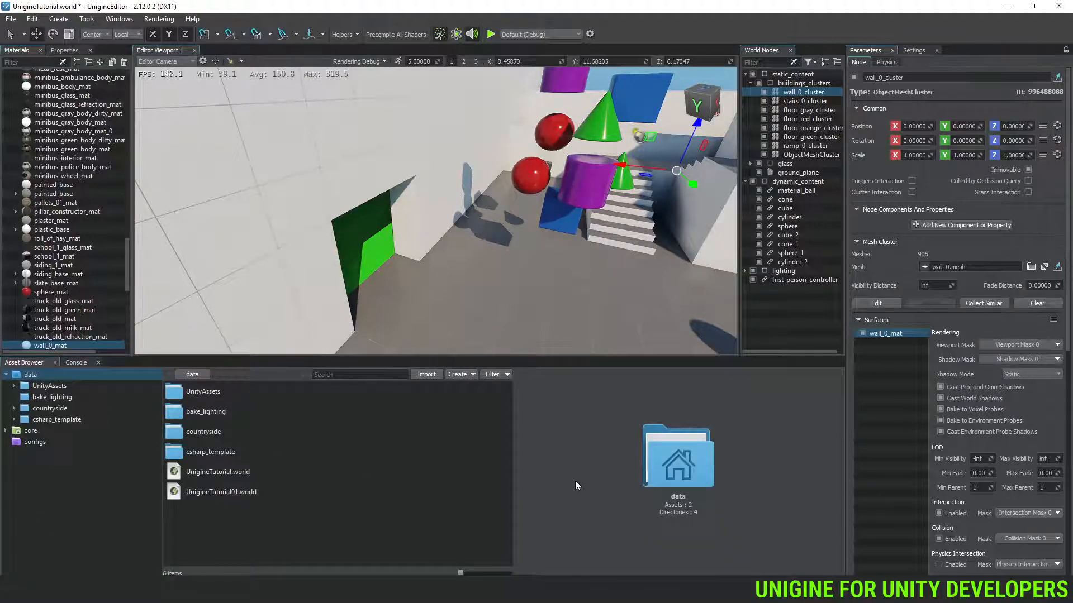
# Step: Open the editor's Hotkeys settings and widen the settings area so the full hotkey list fits
pyautogui.click(917, 49)
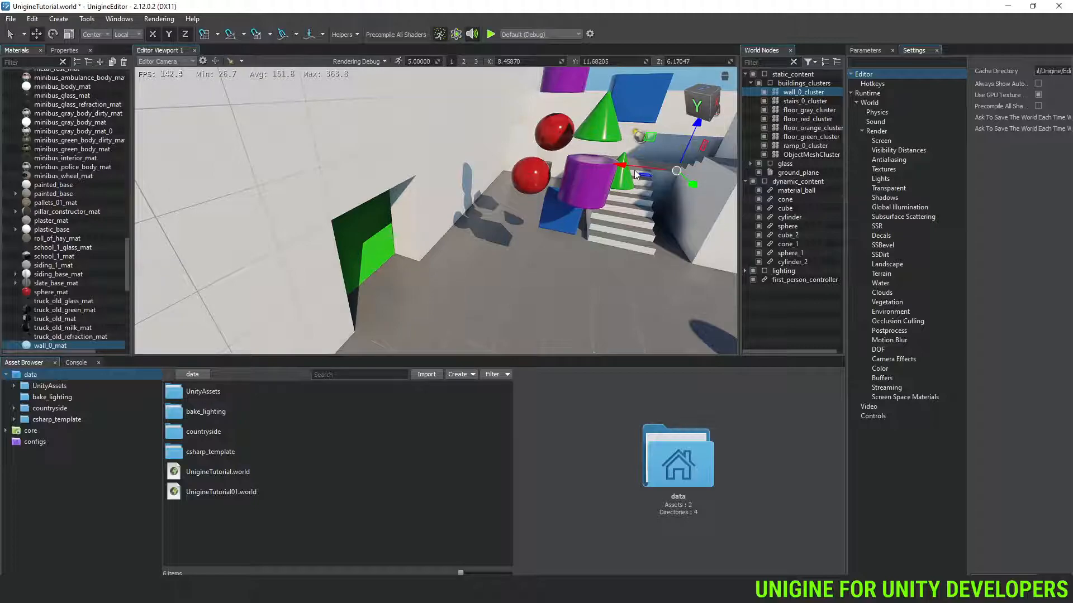
pyautogui.click(890, 85)
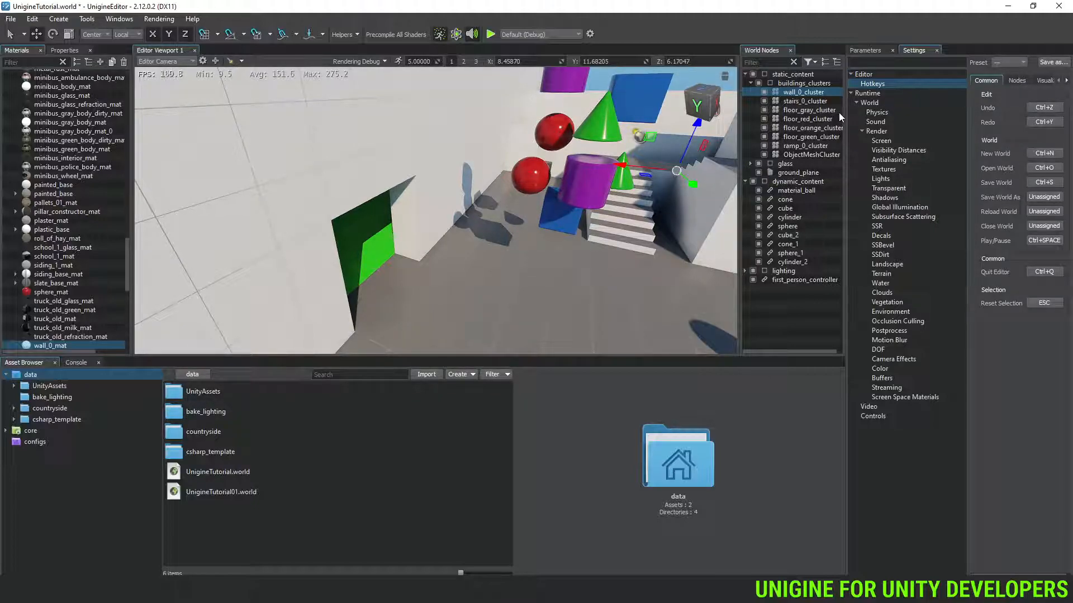
pyautogui.moveTo(839, 117); pyautogui.dragTo(763, 117)
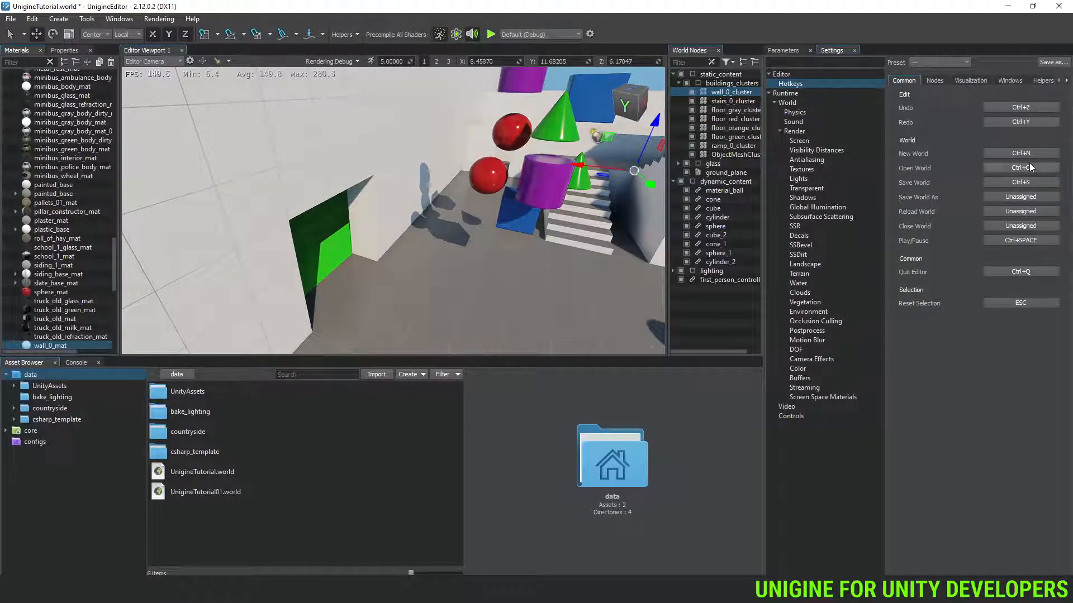
# Step: Examine the Nodes, Visualization, Windows and Helpers hotkey categories and reveal the remaining categories up to Brushes
pyautogui.click(943, 80)
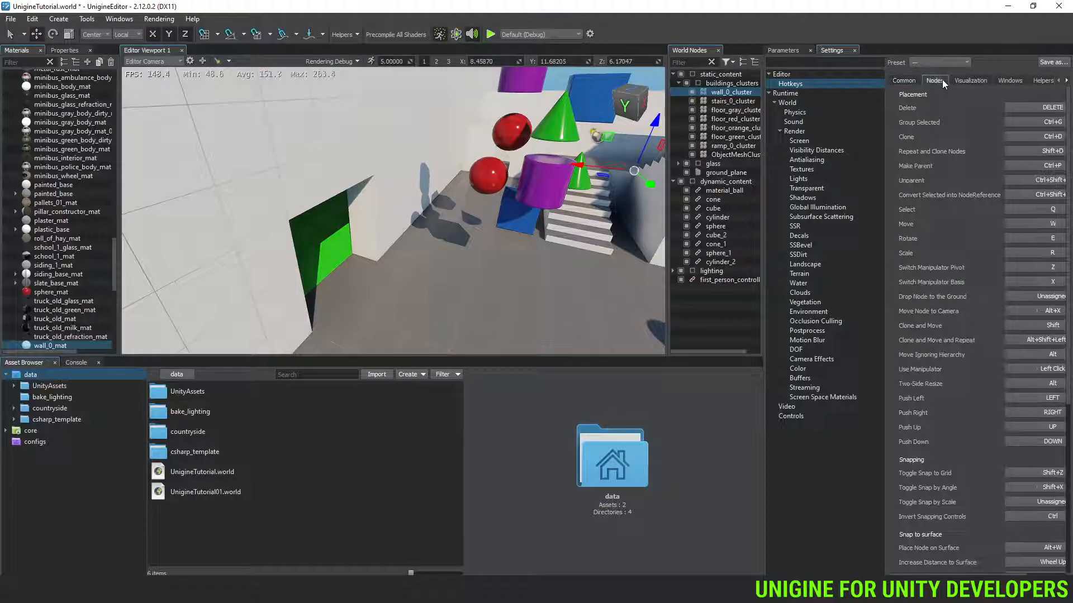
pyautogui.click(973, 79)
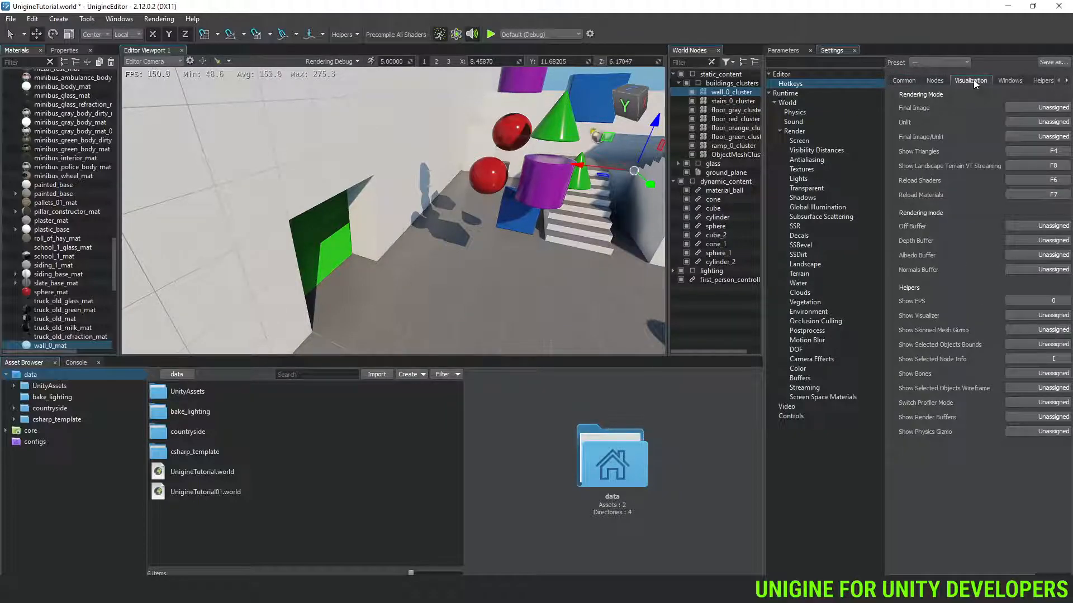
pyautogui.click(1010, 77)
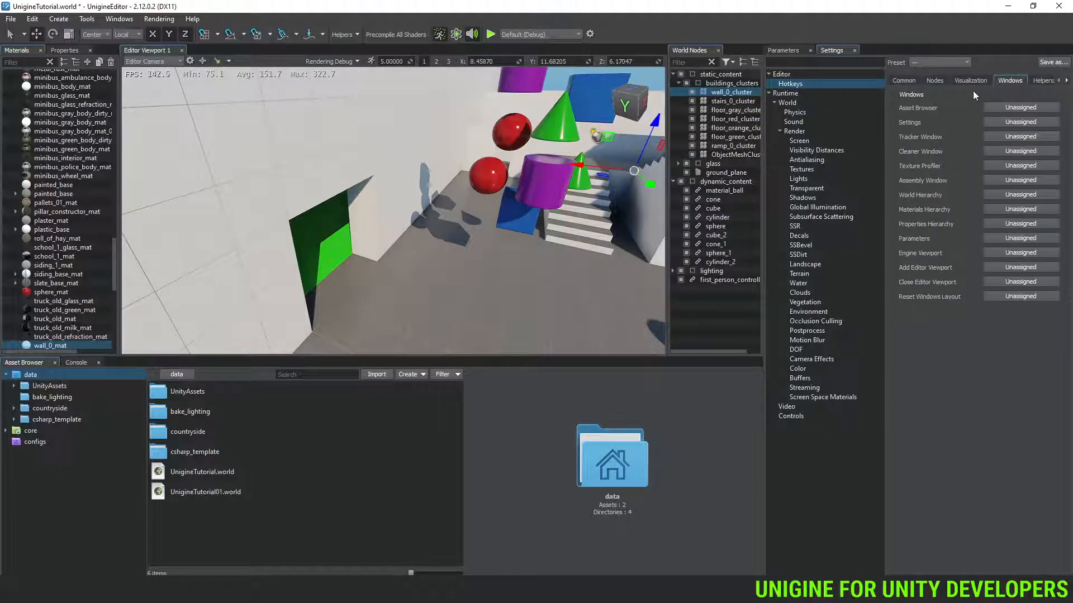
pyautogui.click(1043, 84)
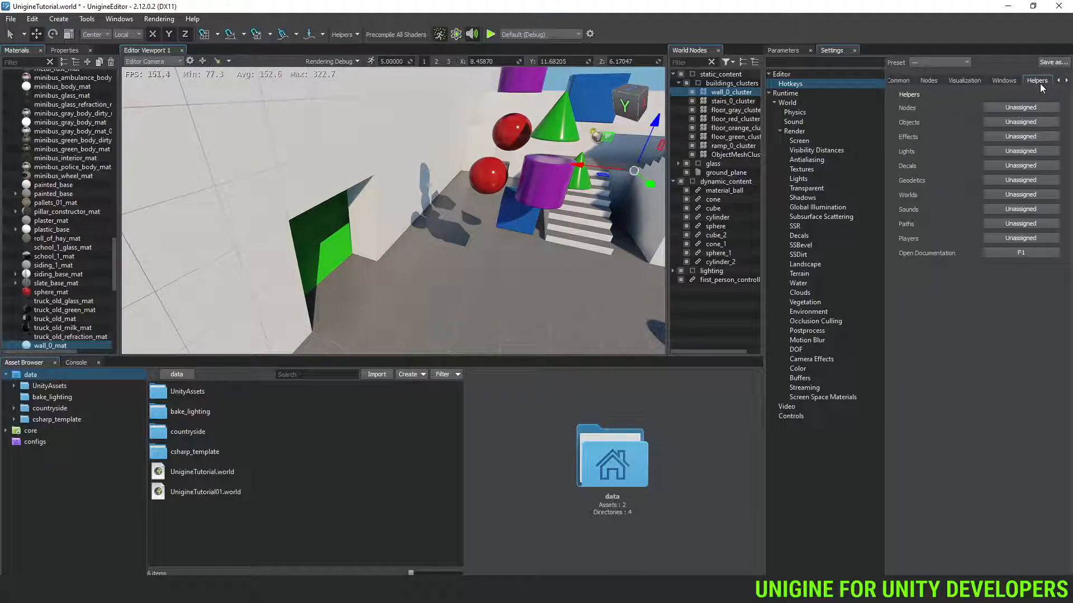
pyautogui.click(1067, 82)
pyautogui.click(1067, 81)
pyautogui.click(1067, 82)
pyautogui.click(1067, 82)
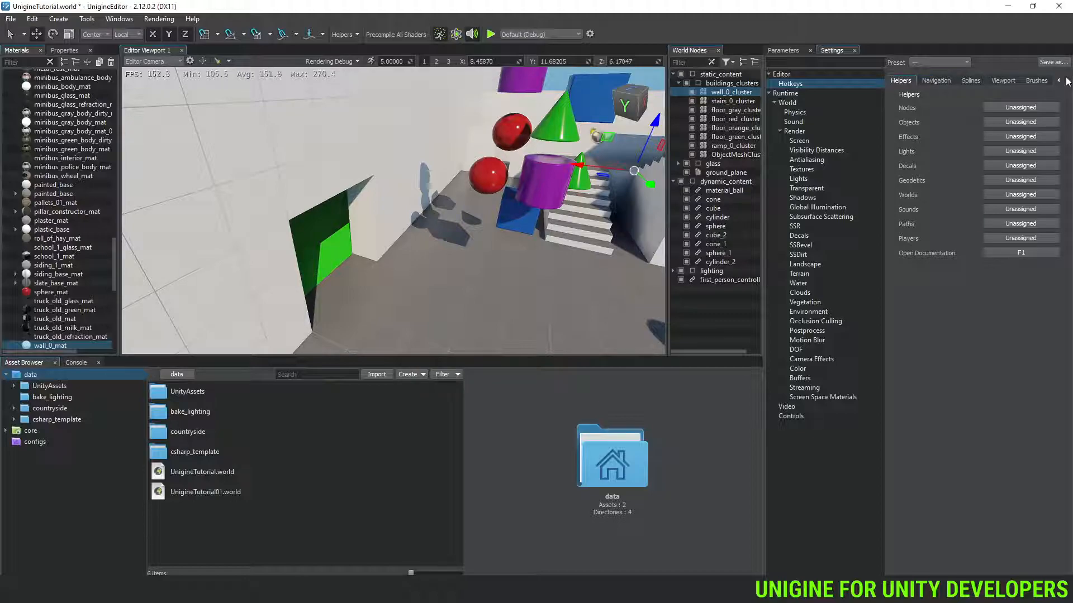
# Step: Look at the Viewport hotkeys, go back to the first hotkey categories, and show the runtime World settings
pyautogui.click(1008, 83)
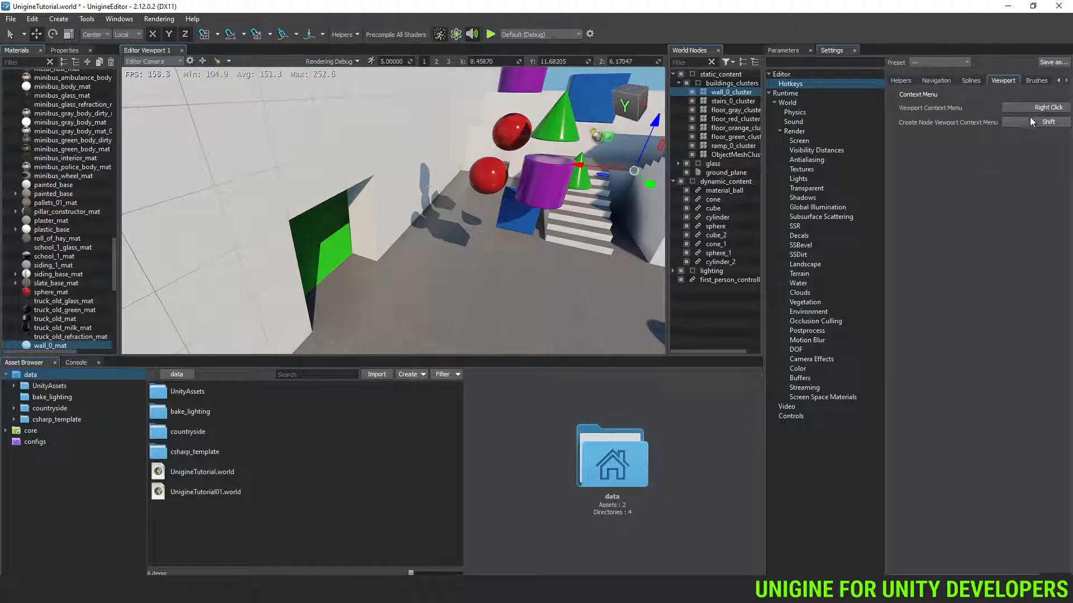
pyautogui.click(1058, 83)
pyautogui.click(1059, 83)
pyautogui.click(1059, 82)
pyautogui.click(1059, 83)
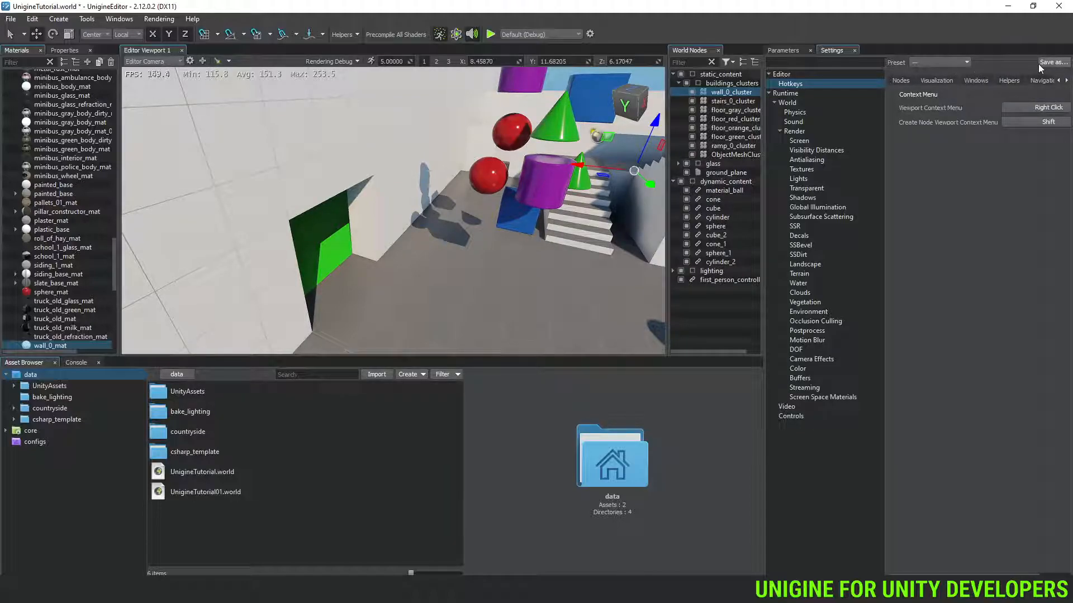
pyautogui.click(788, 102)
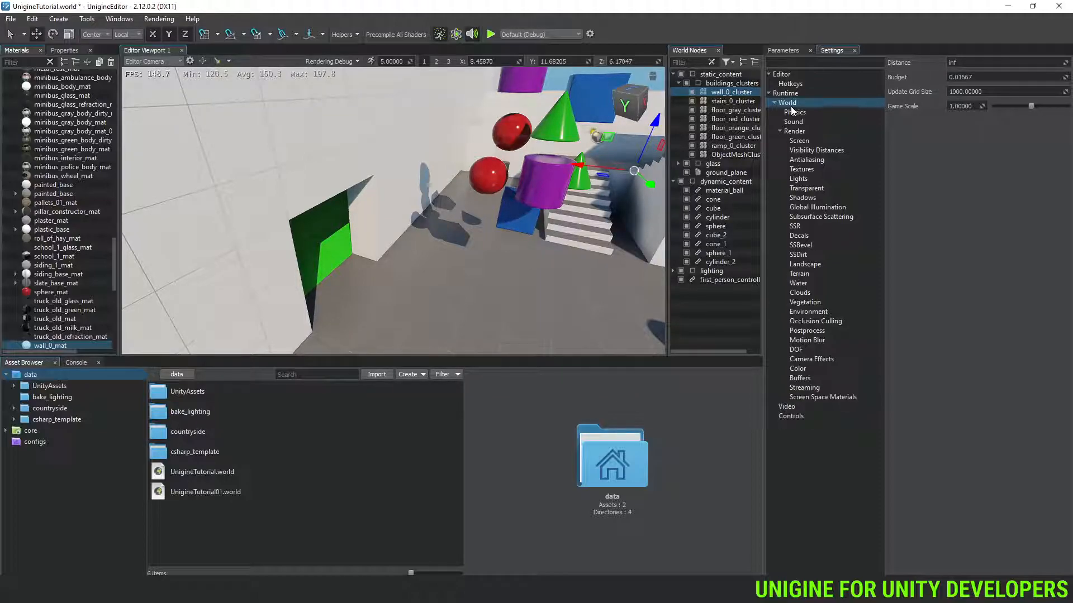
# Step: Pull the view back over the whole scene, look at the play configuration options, and dismiss them unchanged
pyautogui.moveTo(523, 222); pyautogui.dragTo(390, 186, button='right')
pyautogui.press('s')
pyautogui.press('w')
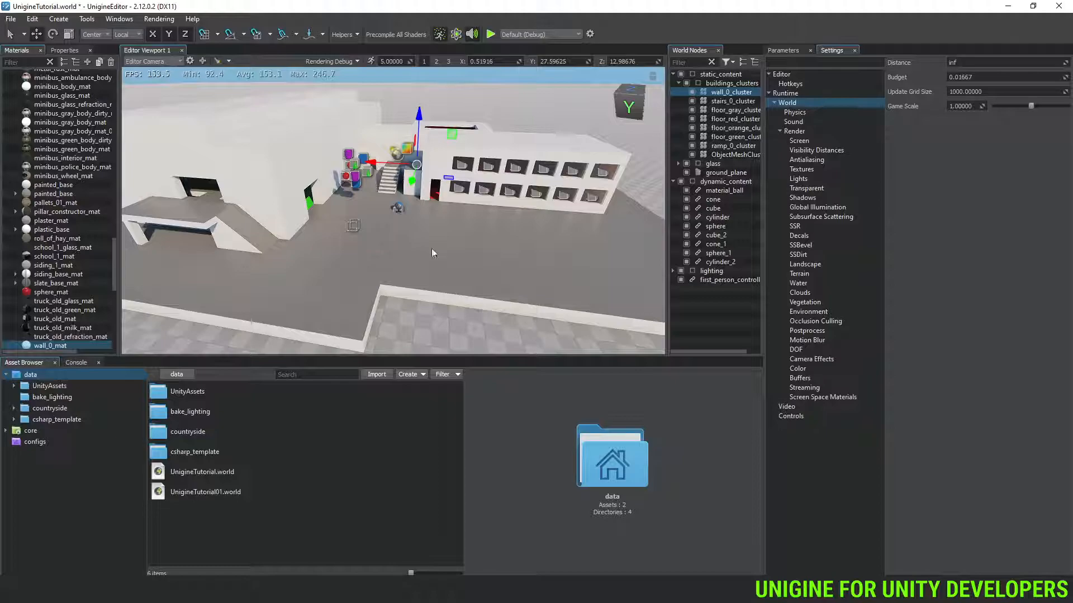
pyautogui.click(590, 34)
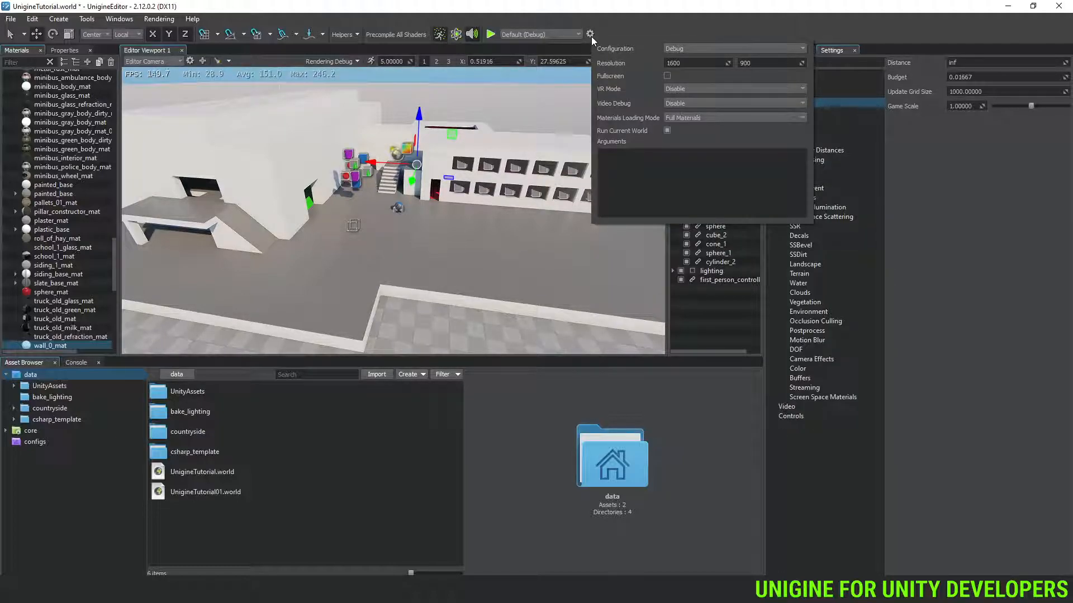
pyautogui.click(544, 99)
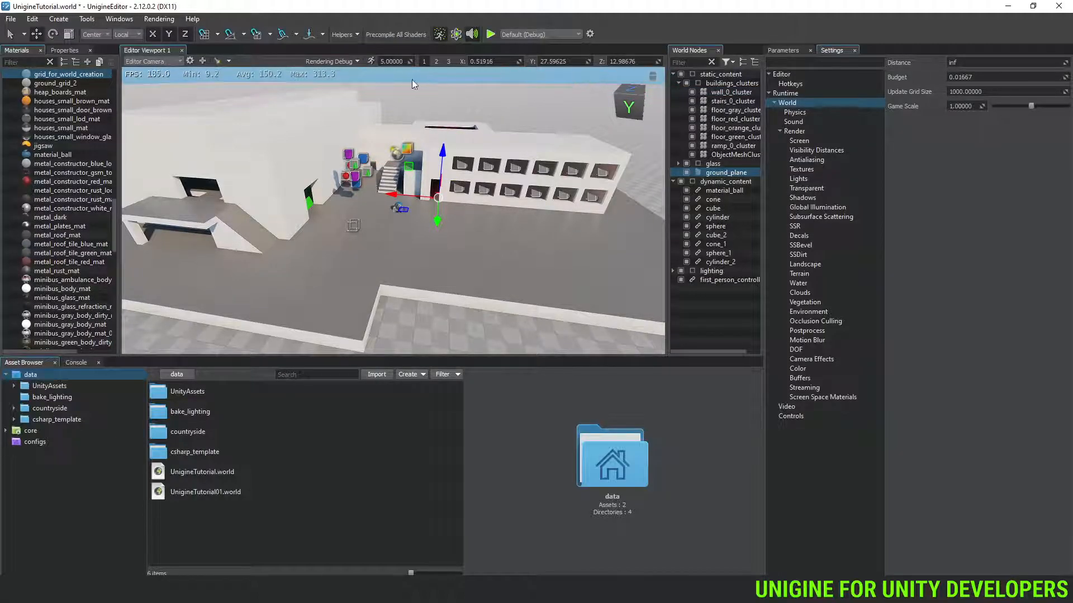
# Step: Set the Visualizer Mode helper to Disabled and select the purple cylinder in the scene
pyautogui.click(355, 34)
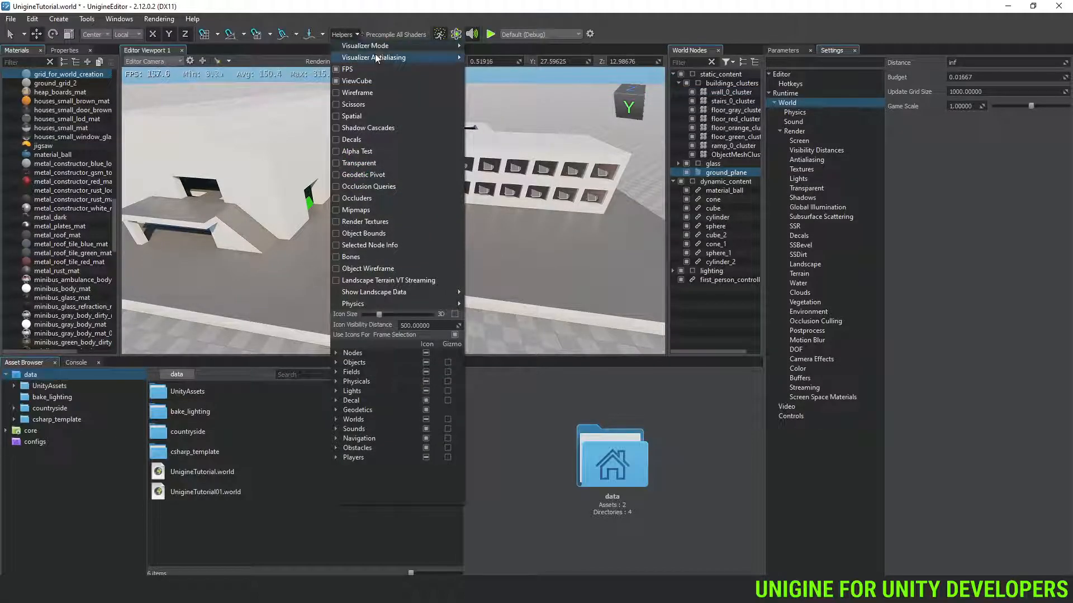
pyautogui.moveTo(386, 46)
pyautogui.click(487, 47)
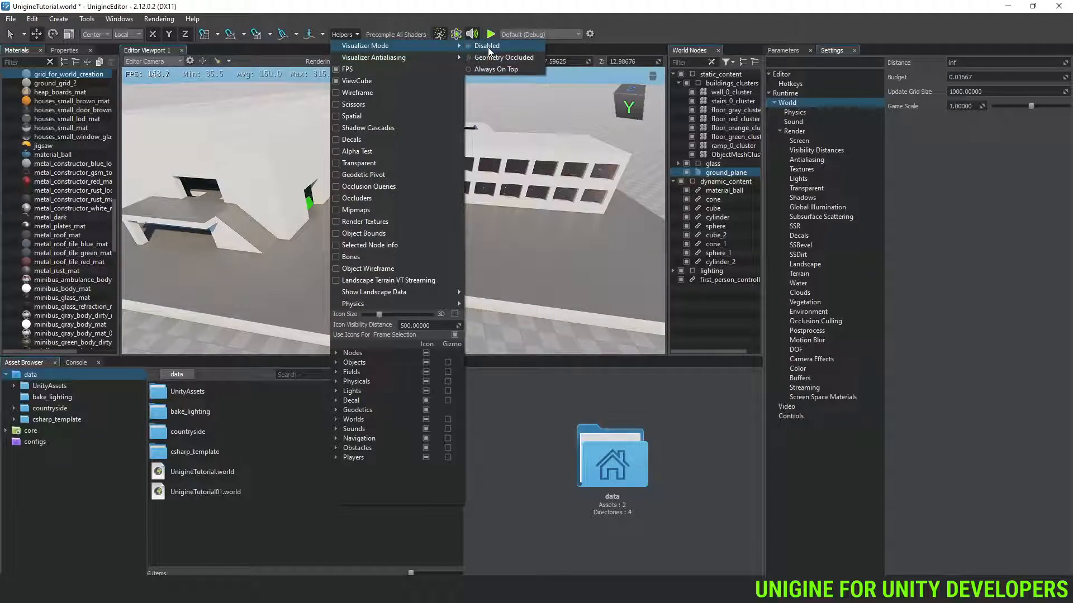
pyautogui.click(536, 177)
pyautogui.moveTo(543, 241); pyautogui.dragTo(520, 219, button='right')
pyautogui.press('w')
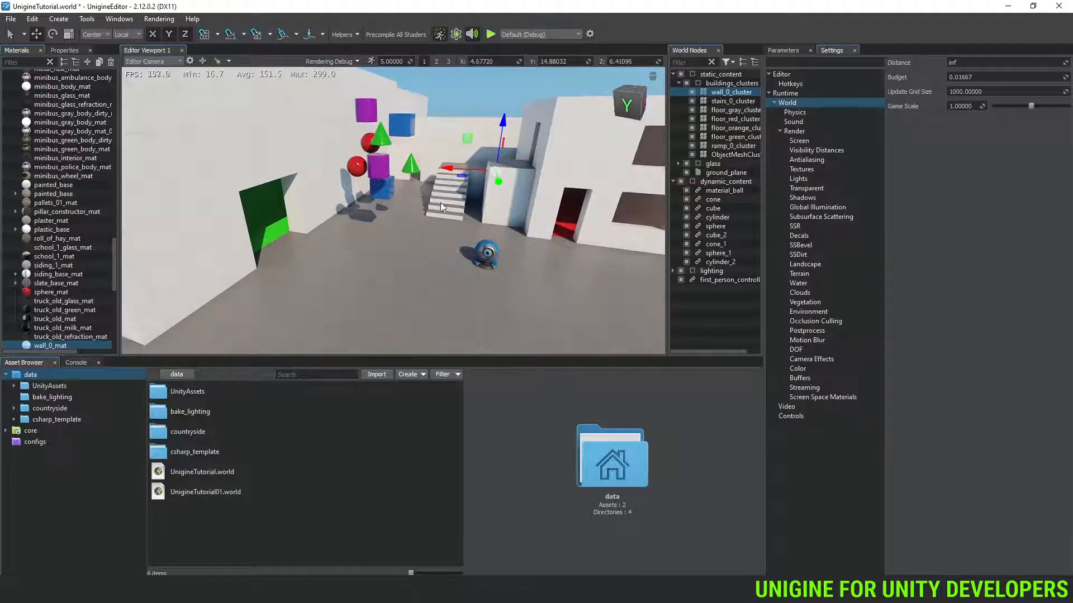
pyautogui.click(380, 166)
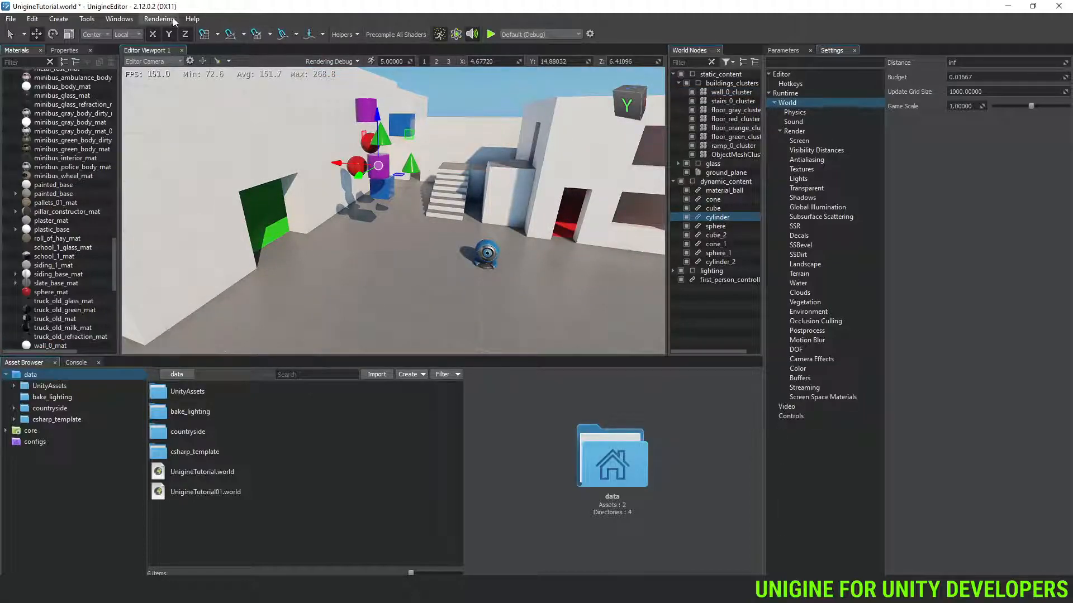
# Step: Set the Visualizer Mode helper to Always On Top and look around the scene with its node icons
pyautogui.click(358, 35)
pyautogui.moveTo(377, 46)
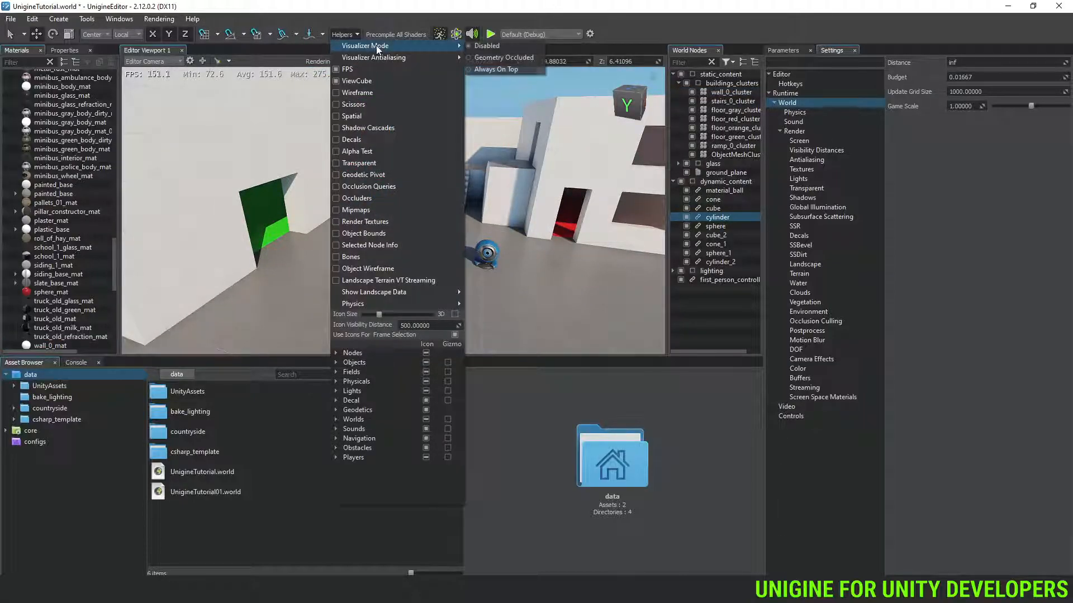
pyautogui.click(501, 69)
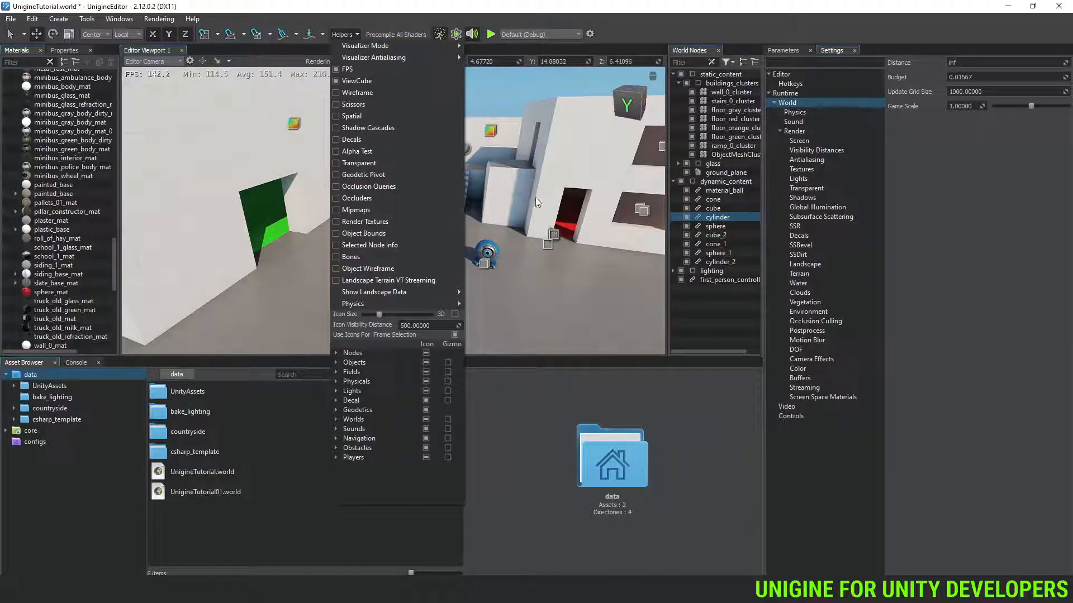
pyautogui.click(580, 266)
pyautogui.moveTo(580, 266); pyautogui.dragTo(626, 285, button='right')
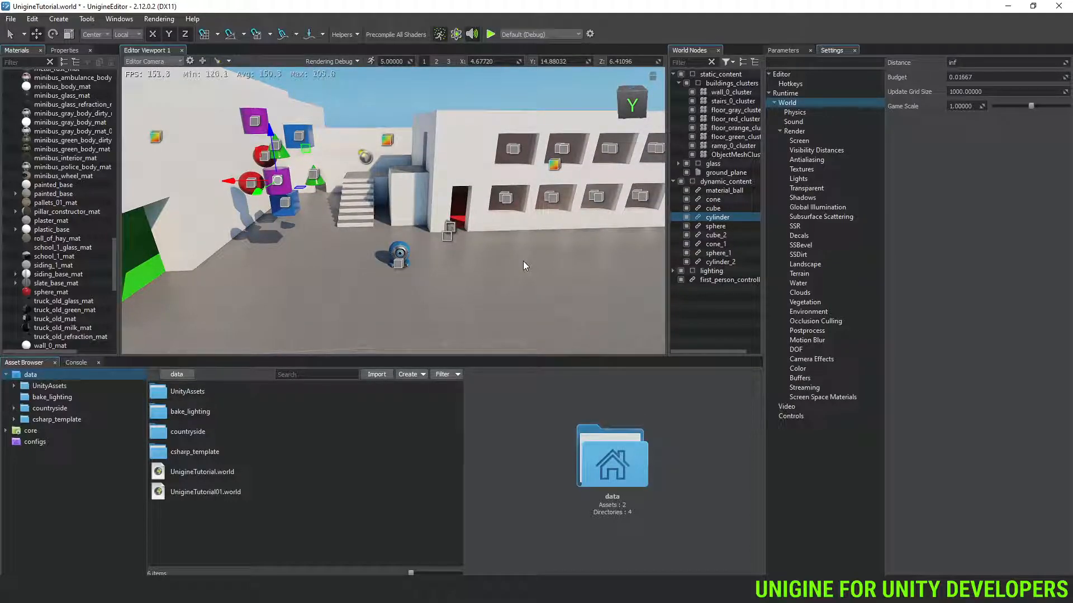
# Step: Show the parameters of the first_person_controller node reference and open the reference for editing
pyautogui.click(721, 281)
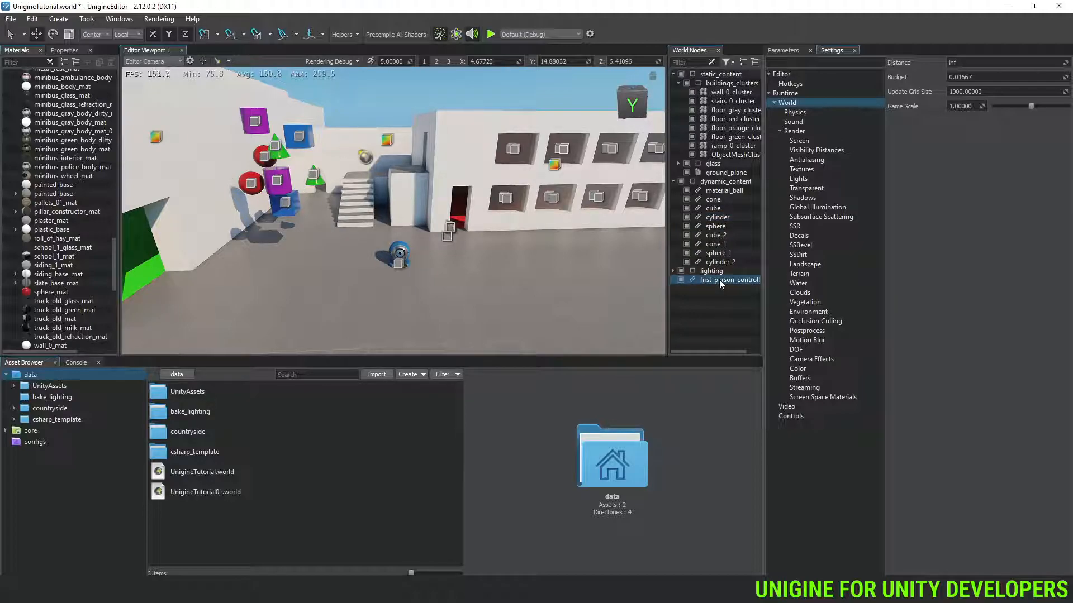
pyautogui.click(781, 50)
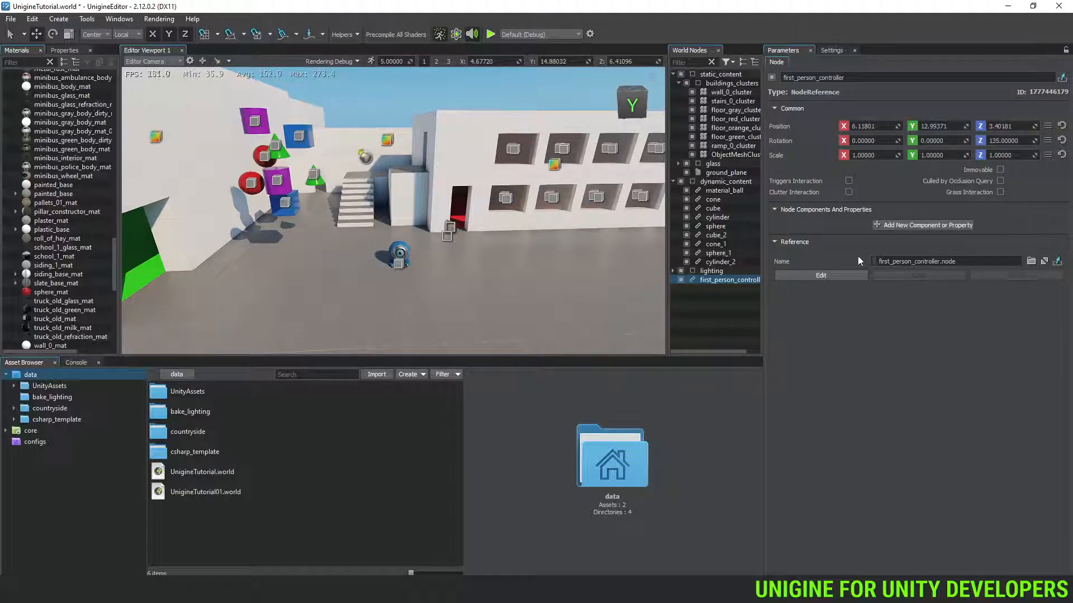
pyautogui.click(822, 274)
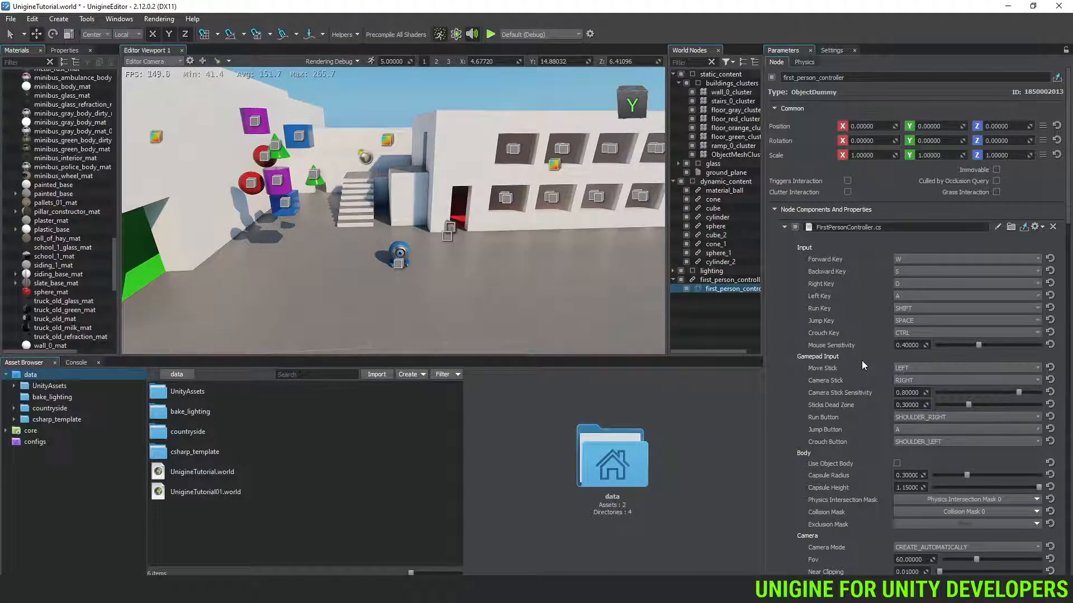
# Step: Review the input, body, camera and movement settings of the FirstPersonController.cs component, and reselect the parent node reference
pyautogui.scroll(-5, 861, 360)
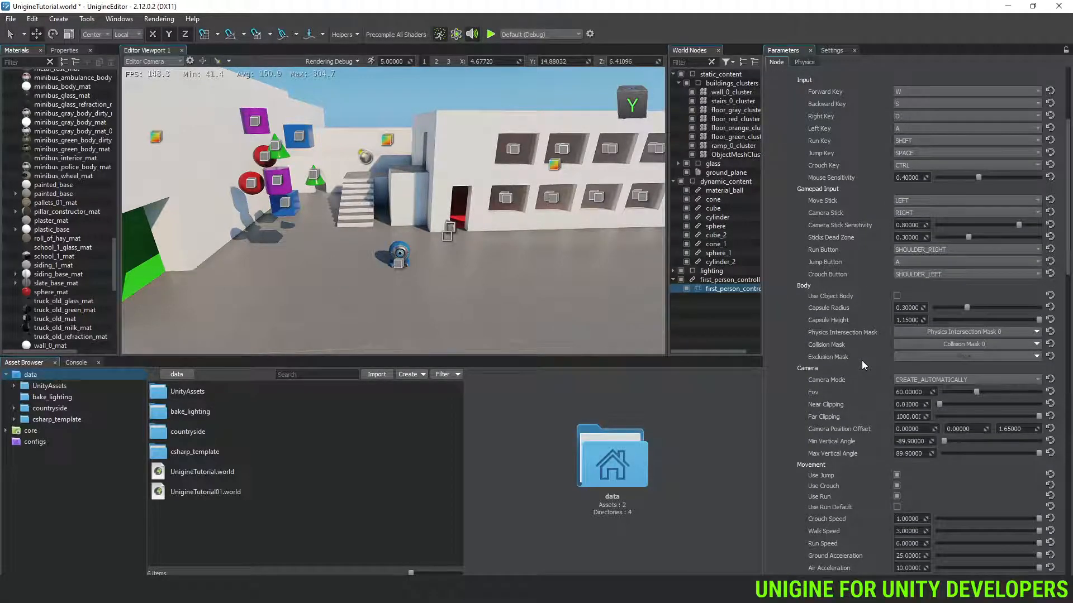
pyautogui.scroll(5, 862, 362)
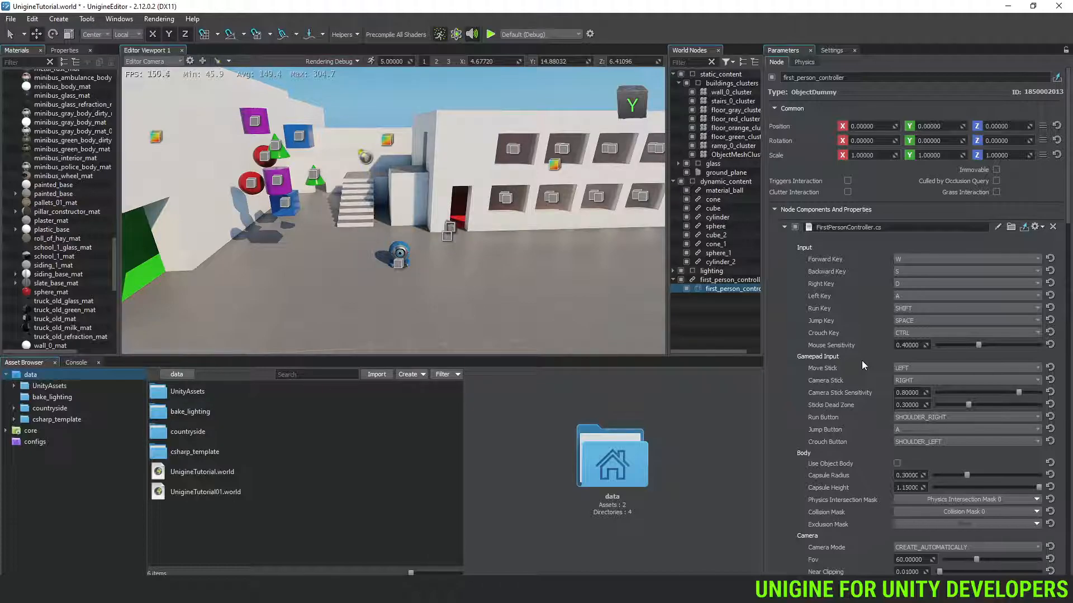
pyautogui.click(784, 228)
pyautogui.click(784, 227)
pyautogui.click(720, 281)
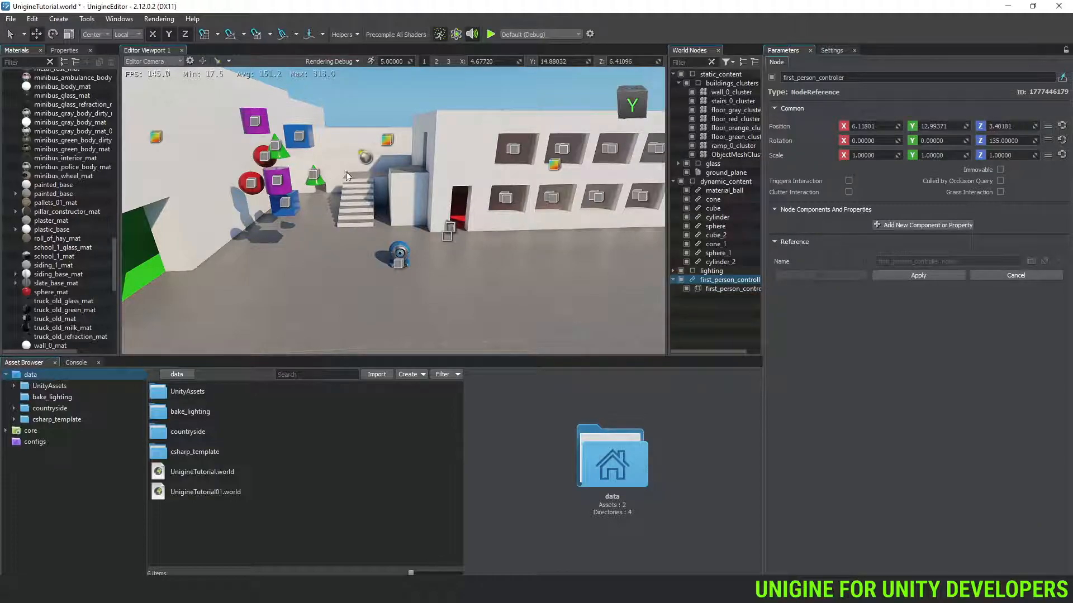
# Step: Create a Dummy camera and place it in front of the stairs at about X 6.8, Y 4.1, Z 1.5
pyautogui.click(58, 18)
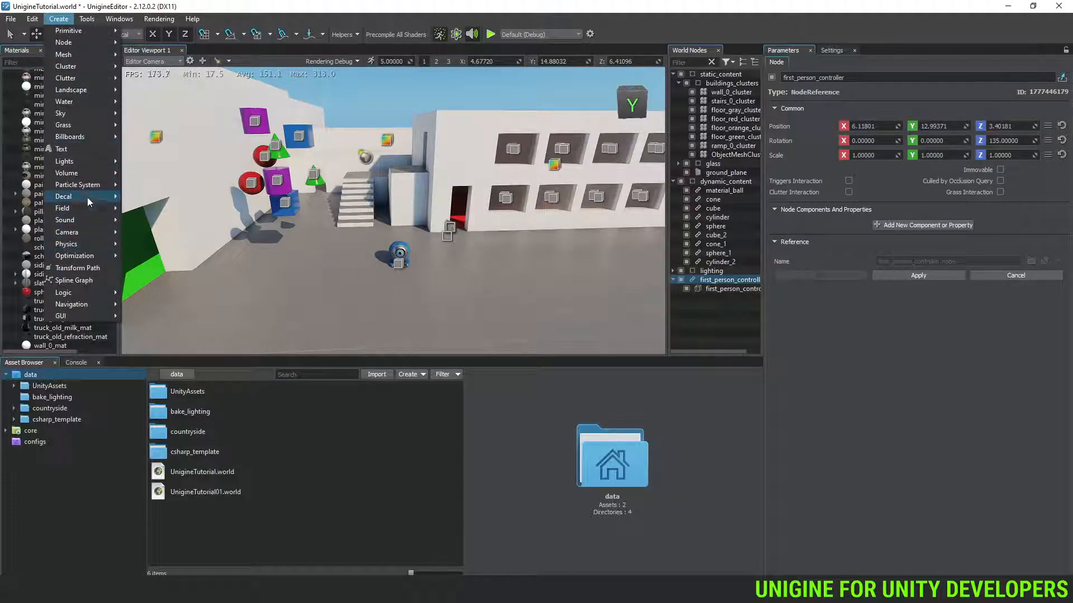
pyautogui.moveTo(83, 245)
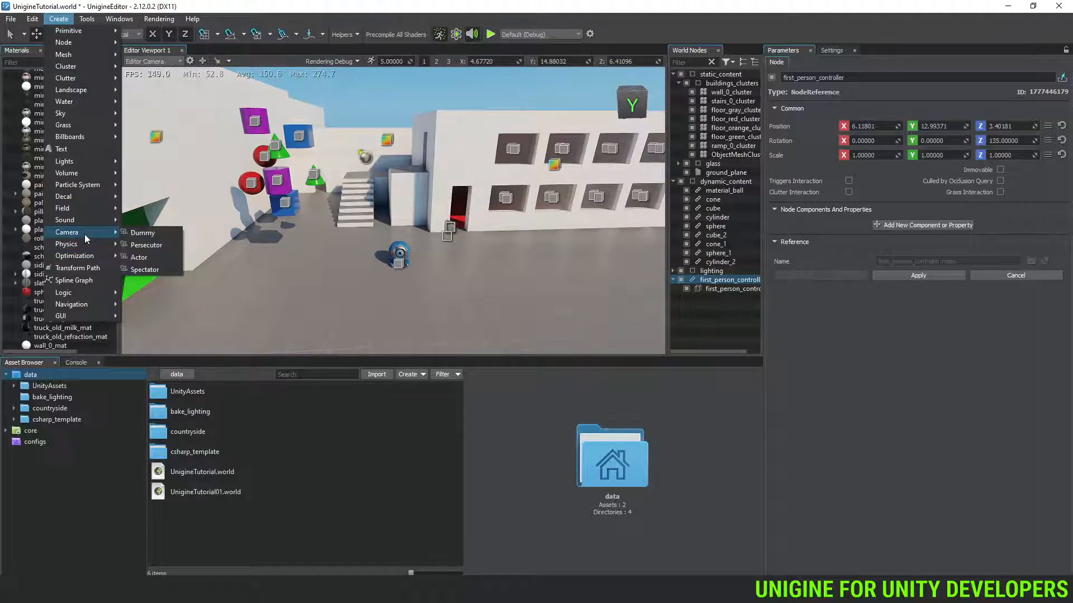
pyautogui.click(143, 233)
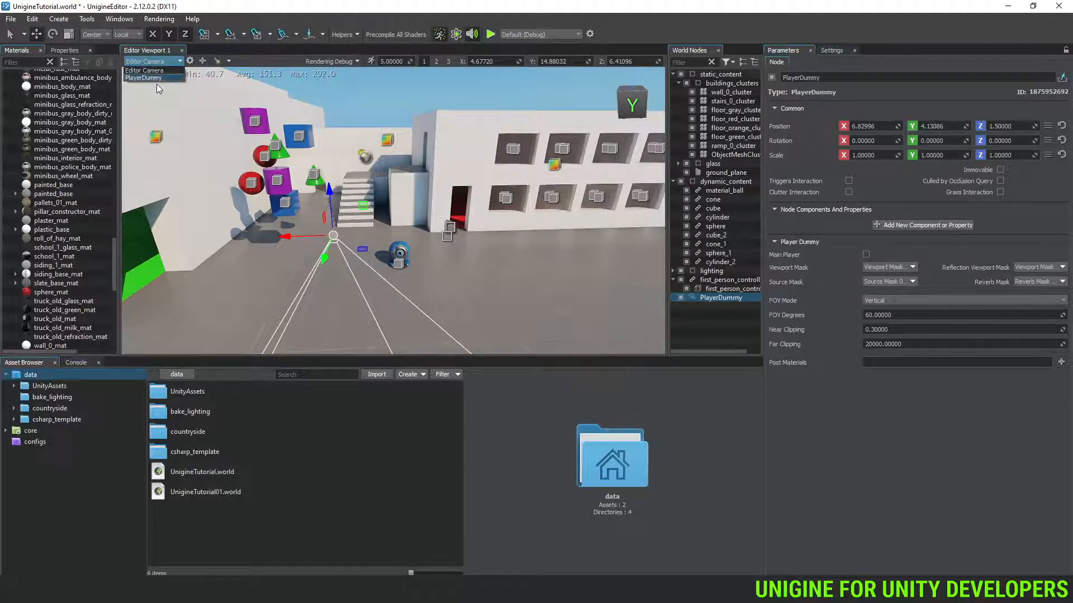
# Step: View the scene through PlayerDummy and fly it to about X -12.7, Y 18.1, Z 6.2, overlooking the courtyard
pyautogui.click(156, 77)
pyautogui.moveTo(410, 153); pyautogui.dragTo(785, 117, button='right')
pyautogui.press('s')
pyautogui.press('w')
pyautogui.press('a')
pyautogui.press('w')
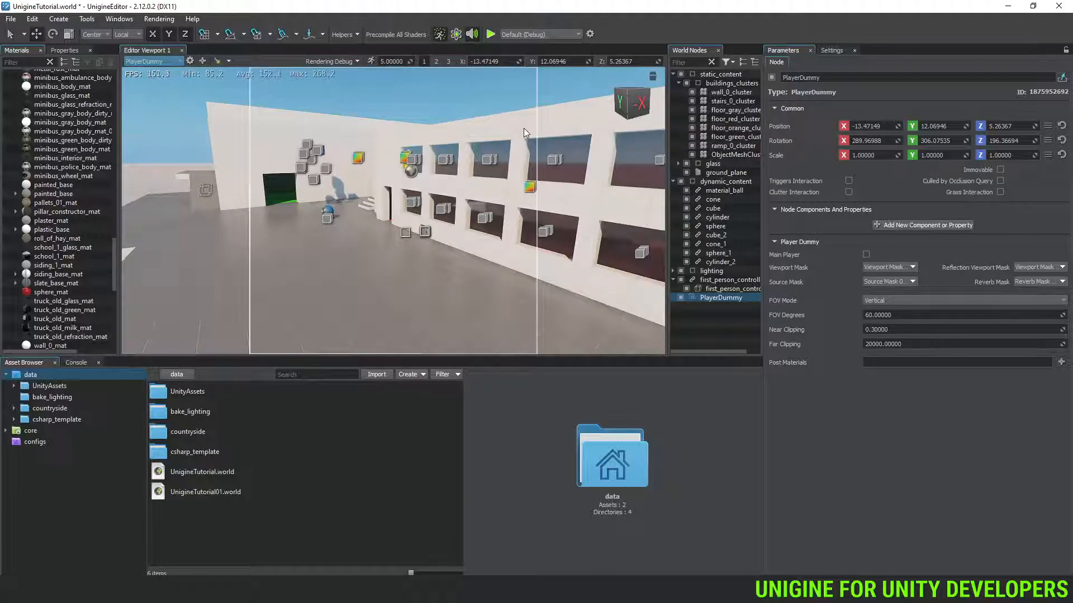
pyautogui.moveTo(414, 215)
pyautogui.mouseDown(button='right')
pyautogui.moveTo(419, 233)
pyautogui.moveTo(440, 230)
pyautogui.moveTo(424, 213)
pyautogui.mouseUp(button='right')
pyautogui.press('s')
pyautogui.press('w')
pyautogui.press('a')
pyautogui.press('w')
pyautogui.press('s')
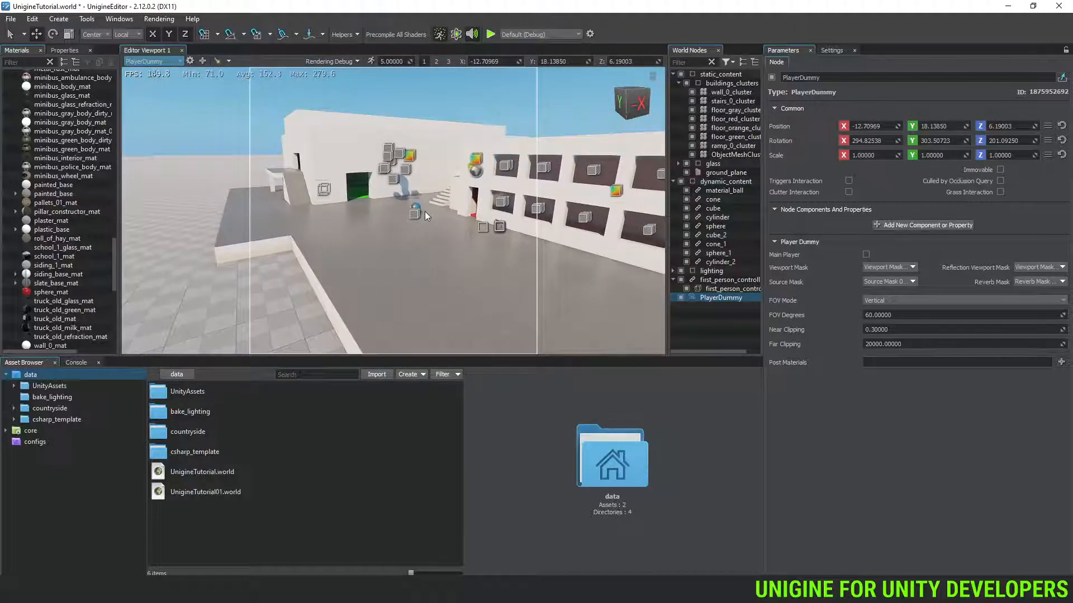
# Step: Try a field of view of 80 degrees on the PlayerDummy camera
pyautogui.moveTo(1062, 316); pyautogui.dragTo(5, 319)
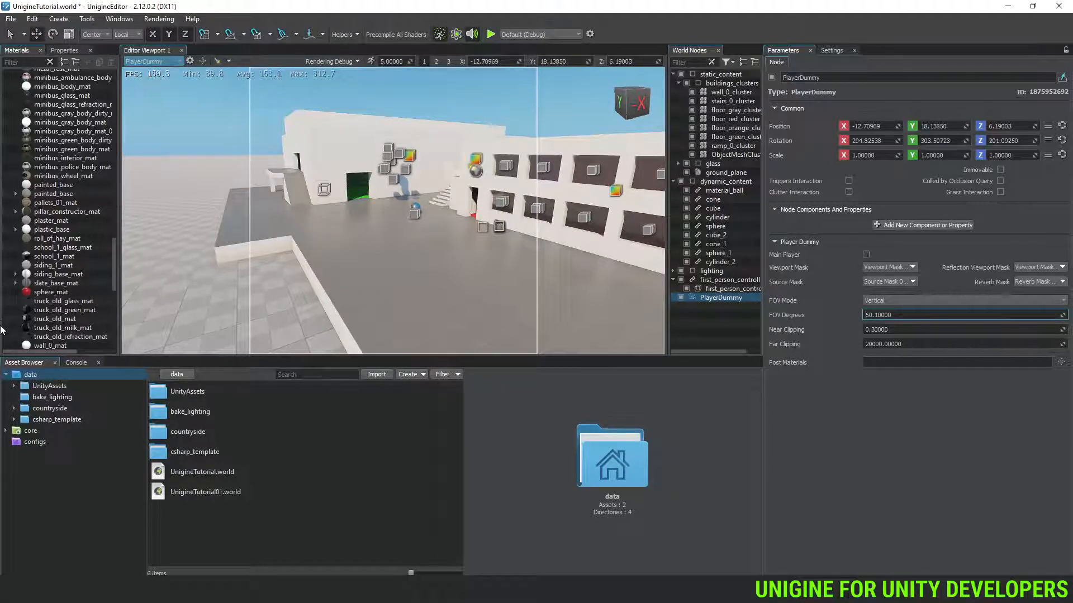
pyautogui.doubleClick(961, 315)
pyautogui.write('80')
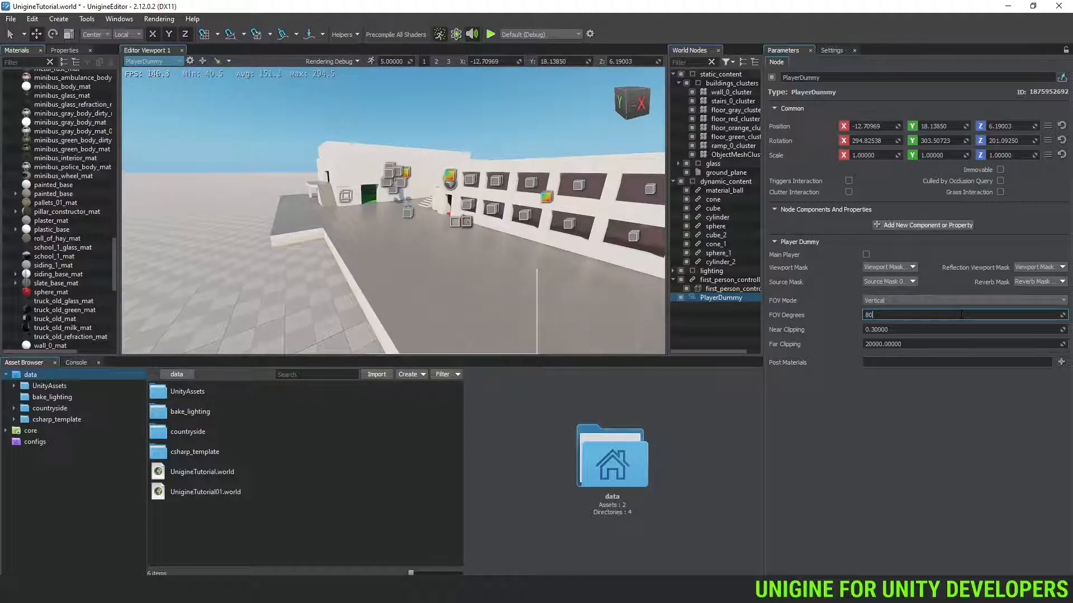
# Step: Set PlayerDummy's field of view to 60 degrees and turn the camera slightly toward the building with window openings
pyautogui.press('BackSpace')
pyautogui.press('BackSpace')
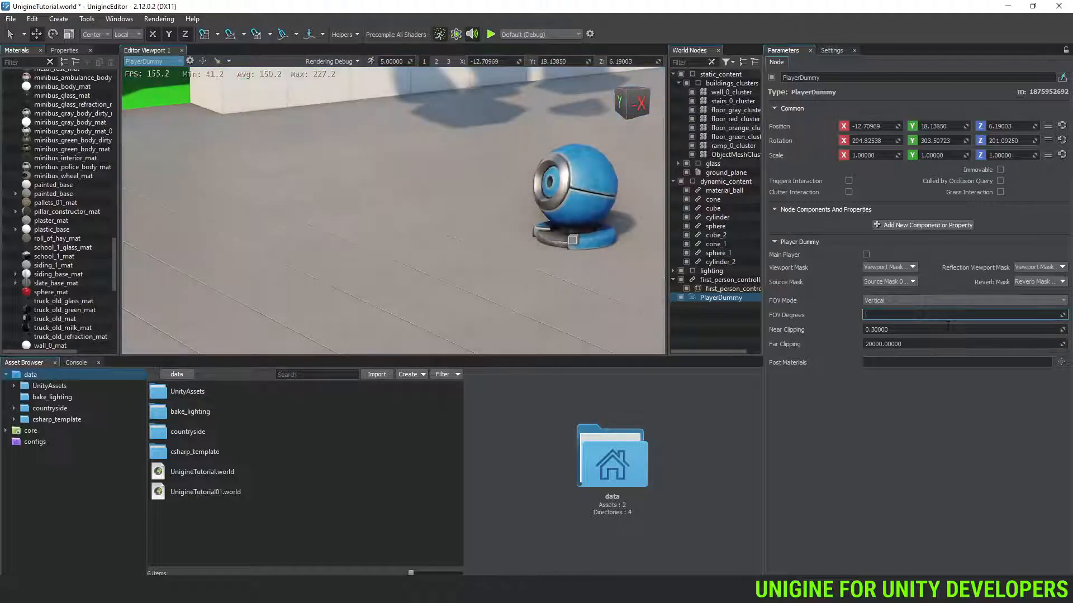
pyautogui.write('60')
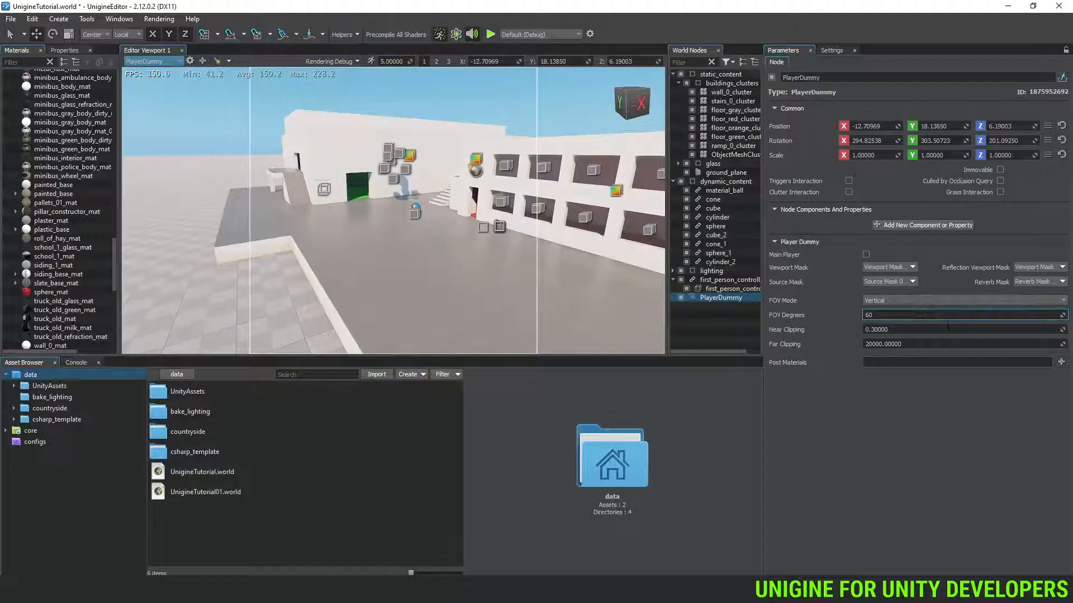
pyautogui.press('Return')
pyautogui.moveTo(439, 235); pyautogui.dragTo(459, 248, button='right')
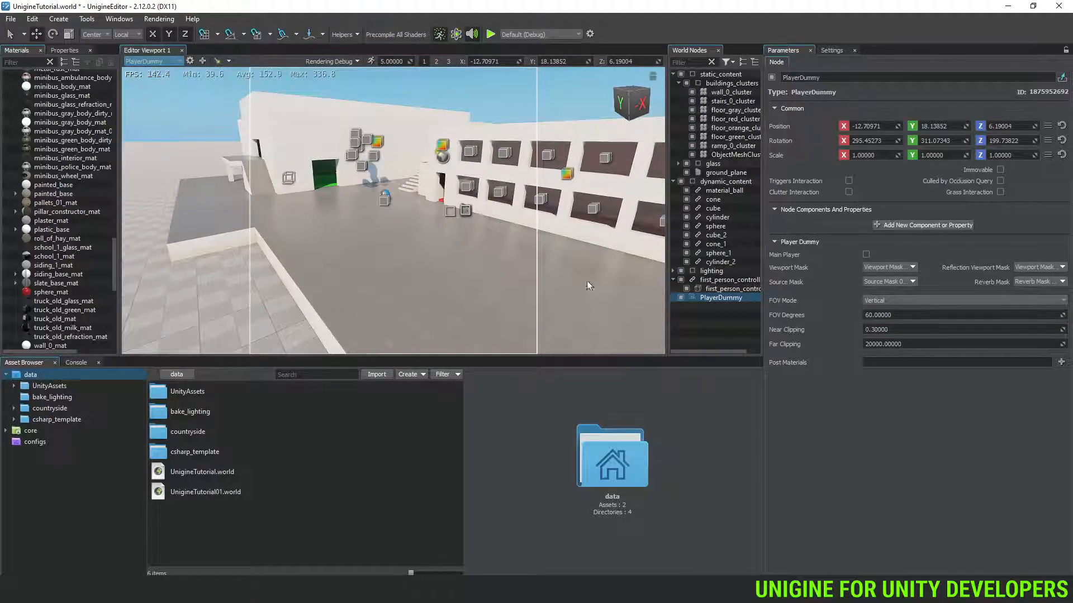
# Step: Try a near clipping distance of 10 on PlayerDummy and undo the change
pyautogui.click(919, 331)
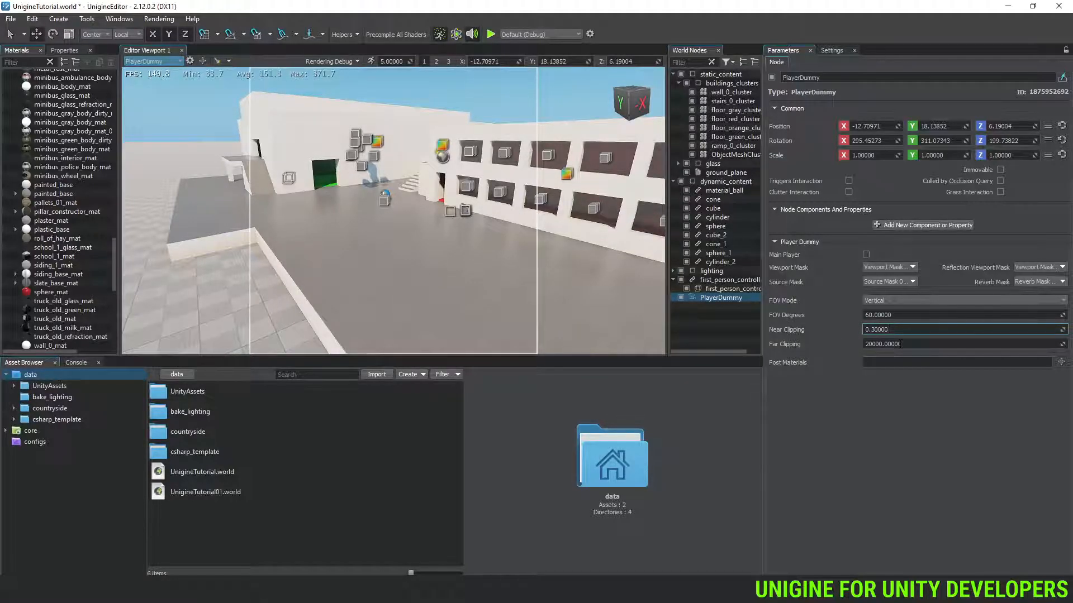
pyautogui.moveTo(900, 344)
pyautogui.doubleClick(902, 331)
pyautogui.write('10')
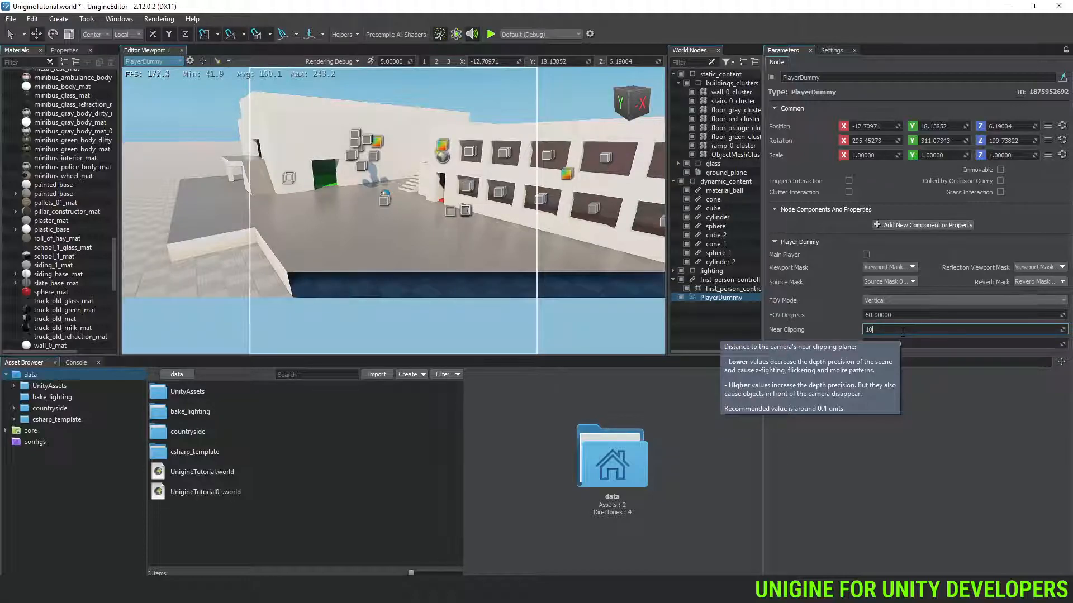
pyautogui.hotkey('ctrl', 'z')
# Step: Try a far clipping distance of 10 on the PlayerDummy camera
pyautogui.click(916, 347)
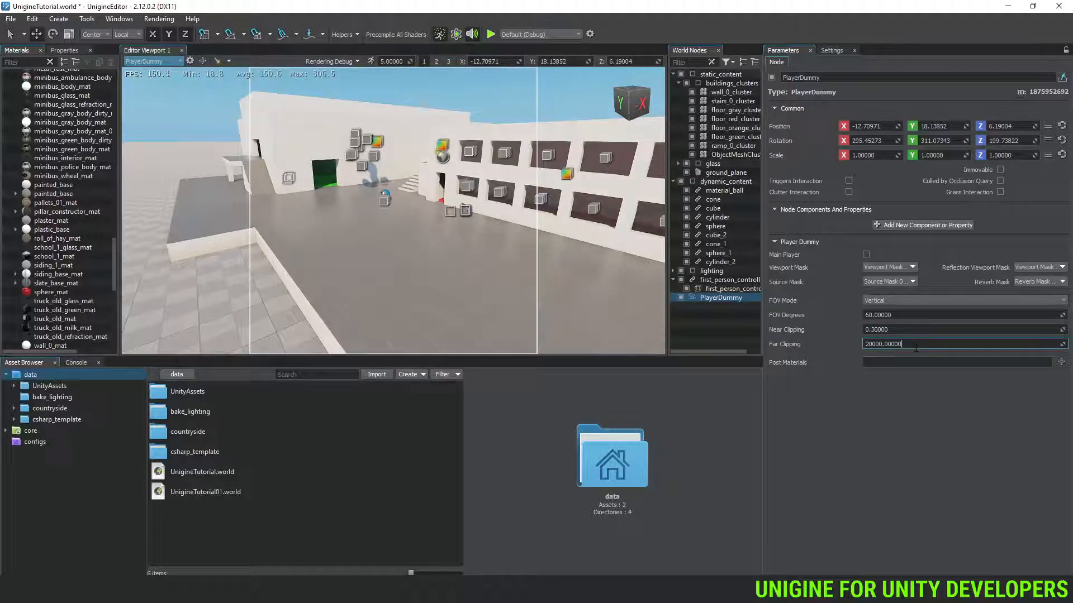
pyautogui.hotkey('ctrl', 'shift', 'Left')
pyautogui.hotkey('ctrl', 'shift', 'Left')
pyautogui.hotkey('ctrl', 'shift', 'Left')
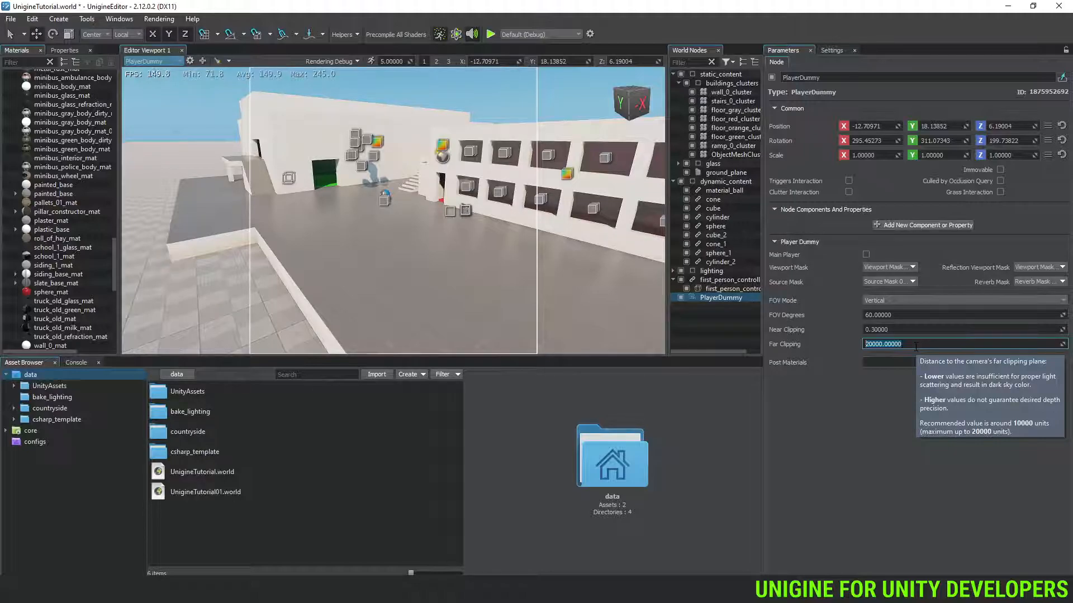
pyautogui.write('10')
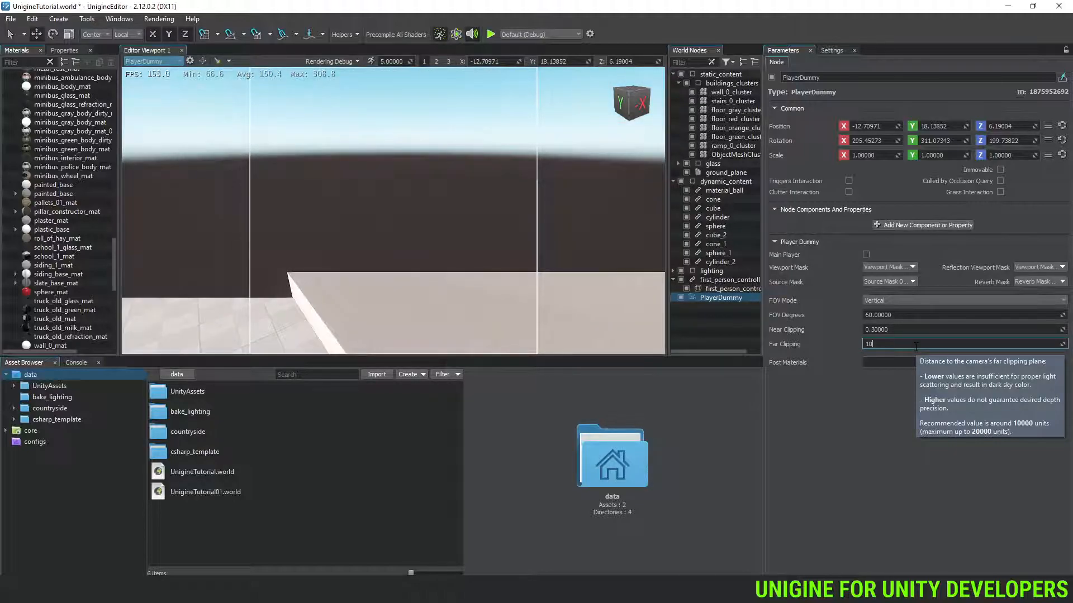
# Step: Set the far clipping distance of PlayerDummy to 50
pyautogui.press('BackSpace')
pyautogui.press('BackSpace')
pyautogui.write('50')
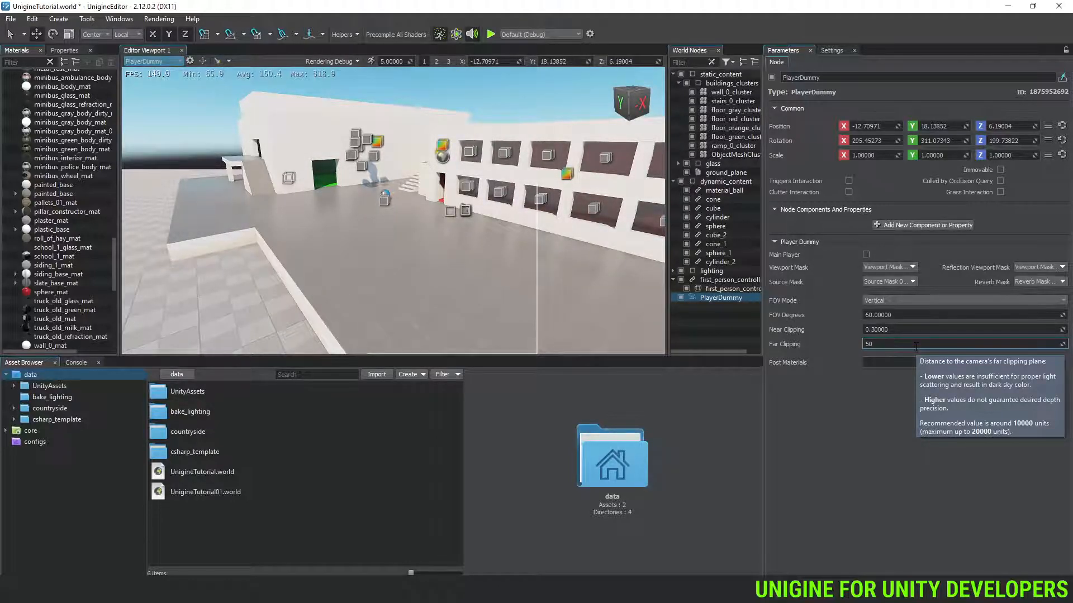
# Step: Set the far clipping distance of PlayerDummy to 20000
pyautogui.press('BackSpace')
pyautogui.press('BackSpace')
pyautogui.write('20000')
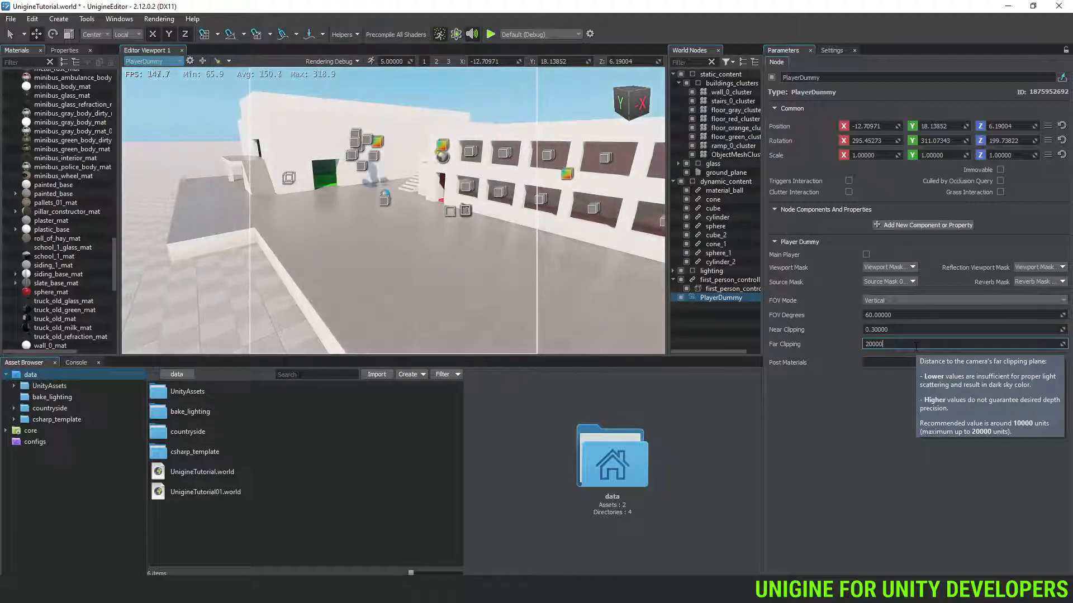
pyautogui.press('Tab')
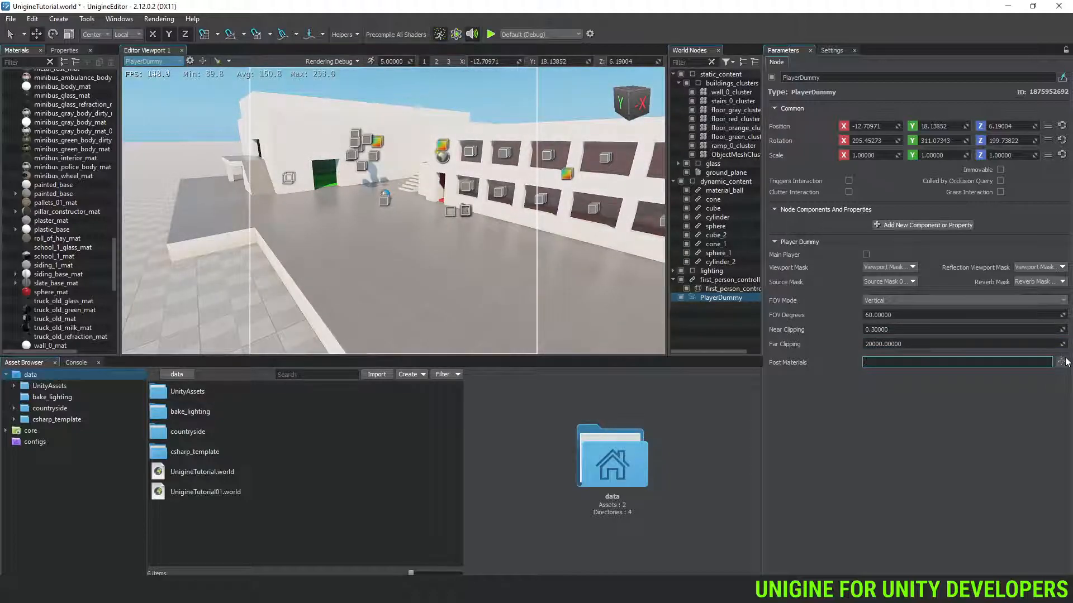
# Step: Switch the camera speed to preset 2 with a value of 10 and fly PlayerDummy back to frame the whole building
pyautogui.moveTo(462, 239); pyautogui.dragTo(404, 235, button='right')
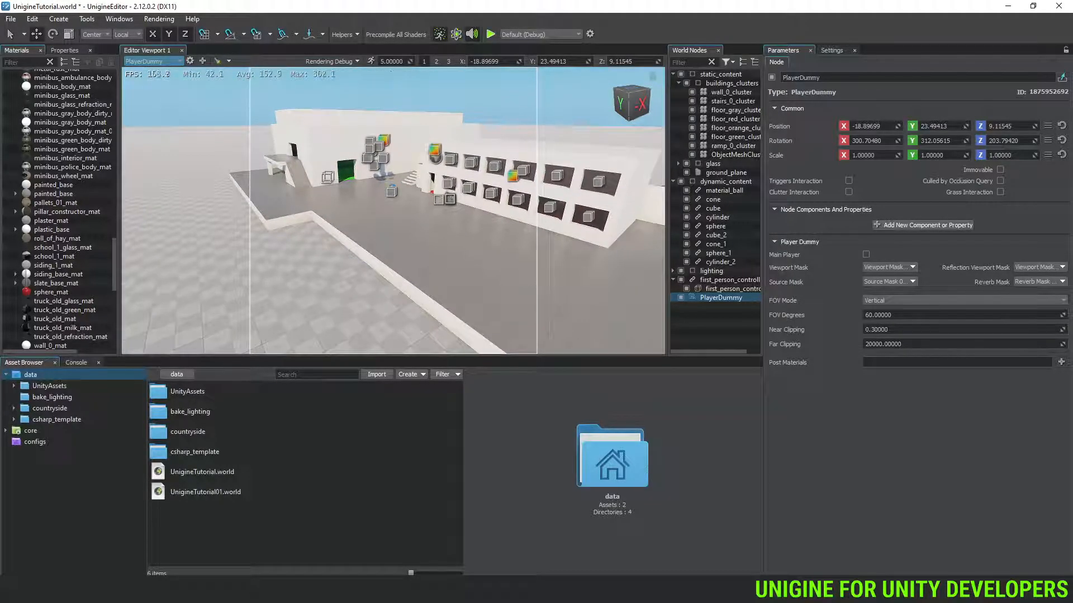
pyautogui.moveTo(433, 178)
pyautogui.mouseDown(button='right')
pyautogui.moveTo(433, 189)
pyautogui.moveTo(438, 159)
pyautogui.moveTo(424, 192)
pyautogui.moveTo(421, 177)
pyautogui.mouseUp(button='right')
pyautogui.press('2')
pyautogui.press('w')
pyautogui.press('s')
pyautogui.doubleClick(390, 60)
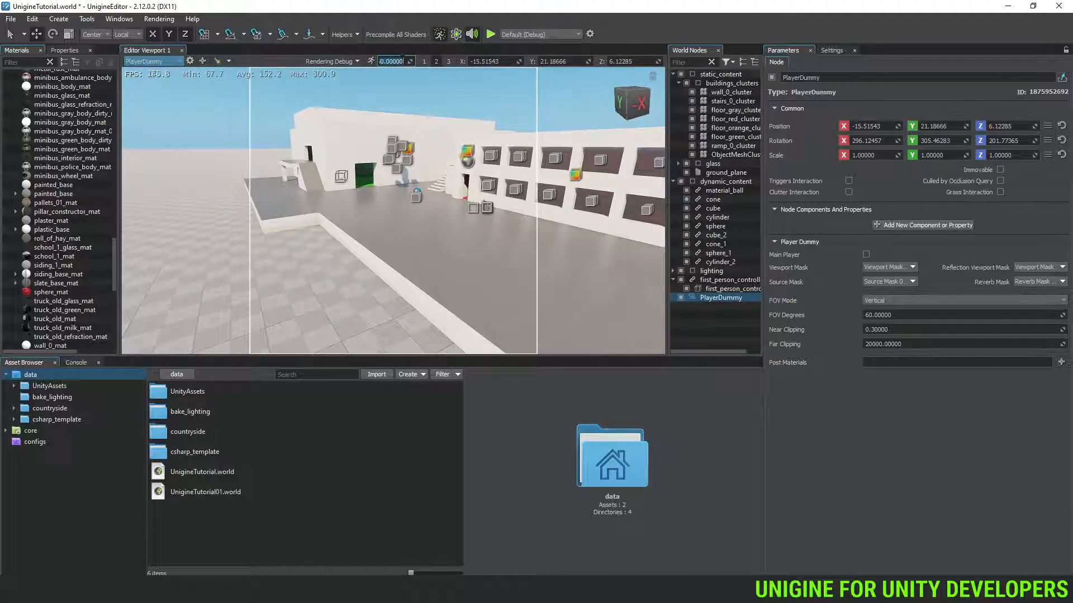
pyautogui.write('1')
pyautogui.moveTo(428, 183); pyautogui.dragTo(447, 173, button='right')
pyautogui.press('w')
pyautogui.press('s')
pyautogui.press('w')
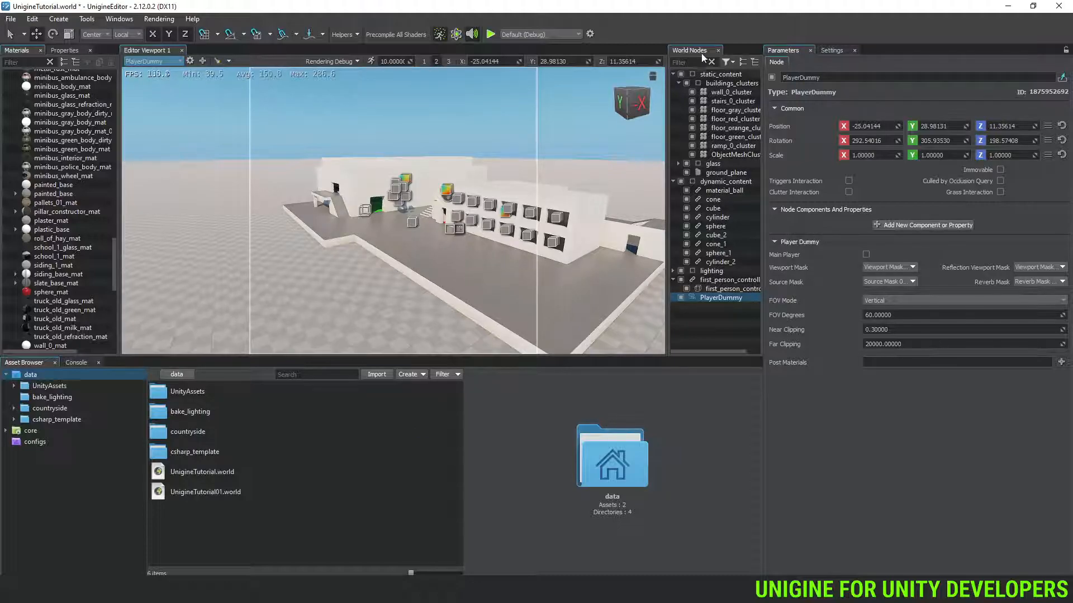
# Step: View the world runtime settings and inspect the parameters of the minibus_green_body_mat material
pyautogui.click(835, 51)
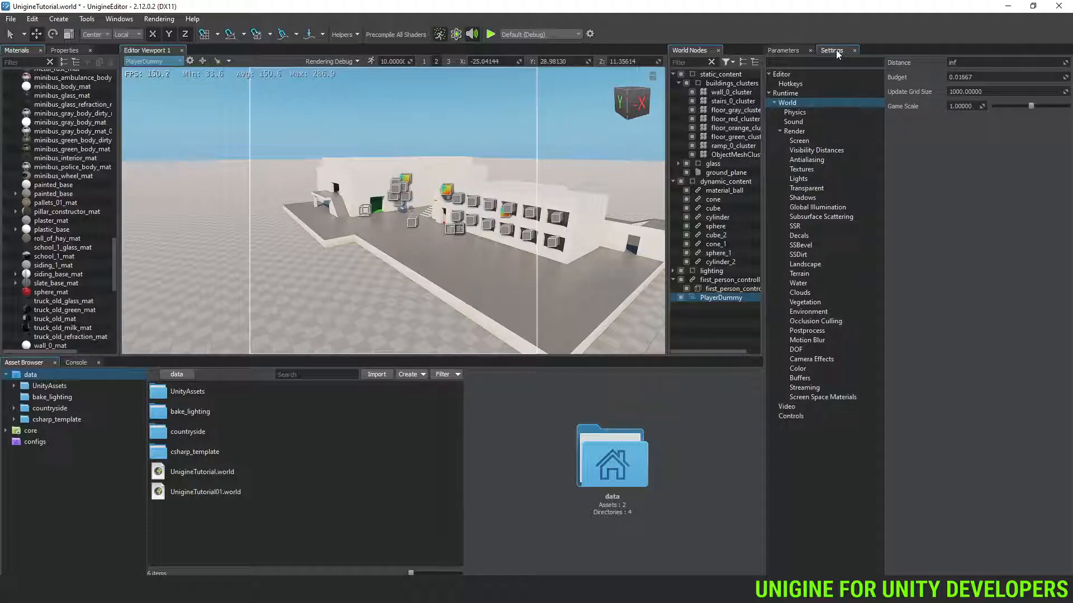
pyautogui.click(790, 49)
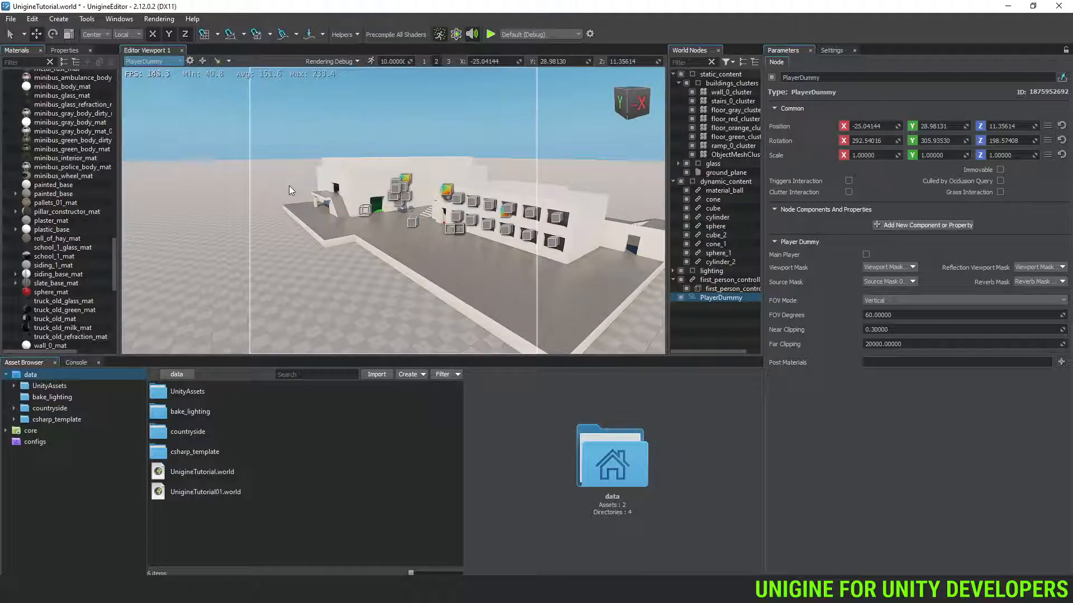
pyautogui.click(59, 49)
pyautogui.click(17, 52)
pyautogui.click(69, 149)
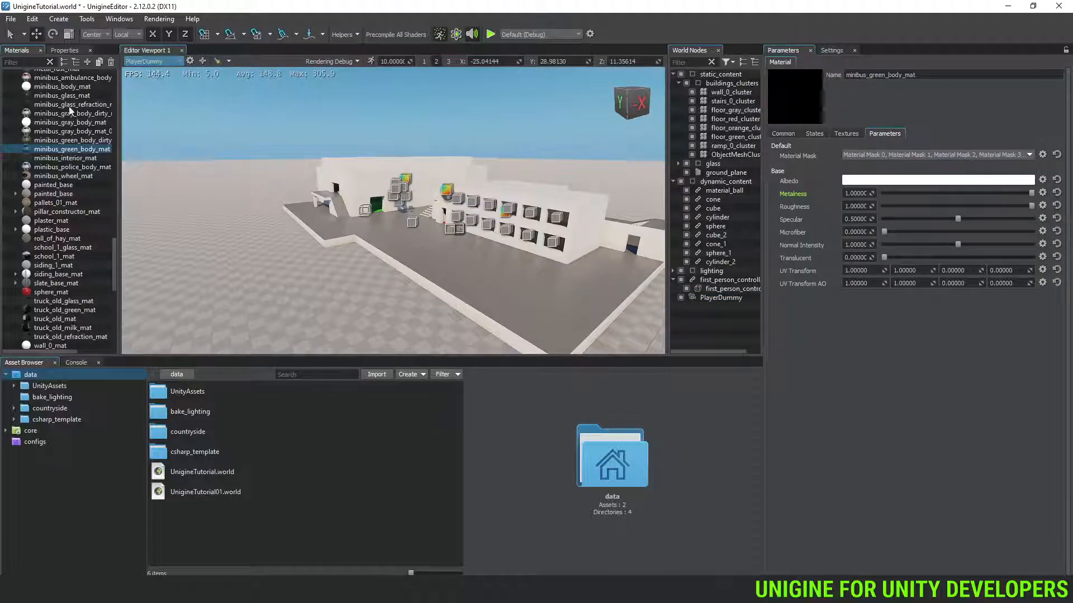
# Step: View the property hierarchy, expanding node_base and selecting its C# Components entry
pyautogui.click(73, 51)
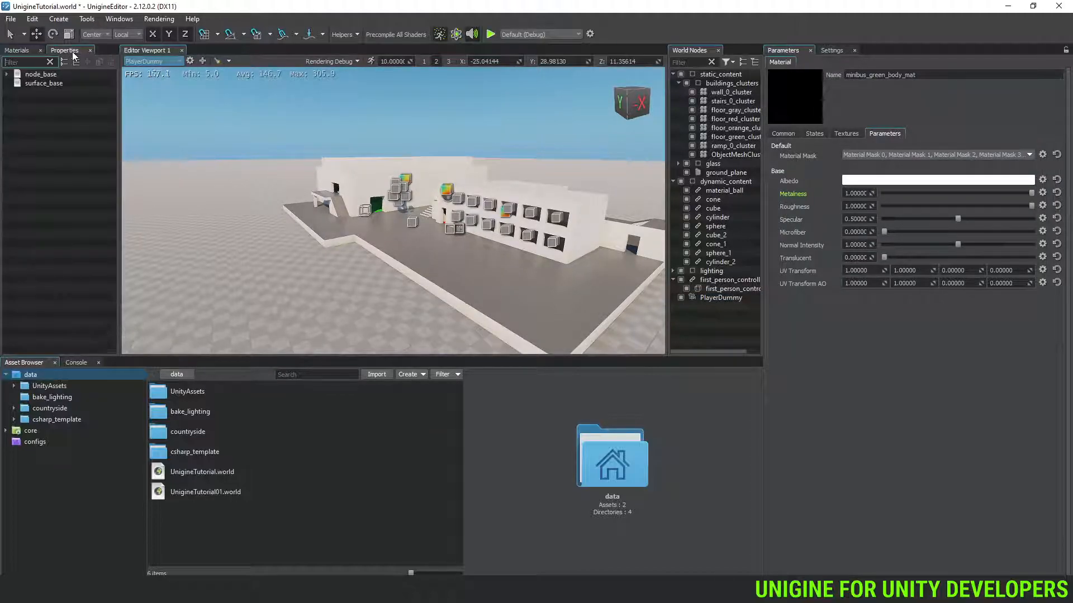
pyautogui.click(56, 79)
pyautogui.click(7, 74)
pyautogui.click(49, 85)
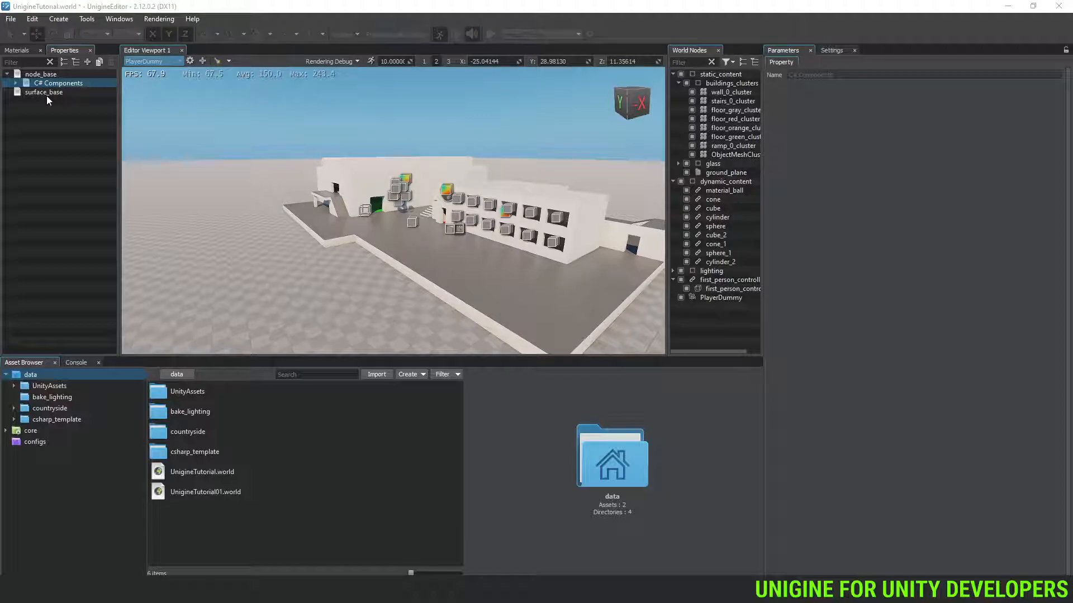
# Step: Inspect the components of the ExampleAssets object in Unity and return to UnigineEditor
pyautogui.hotkey('alt', 'Tab')
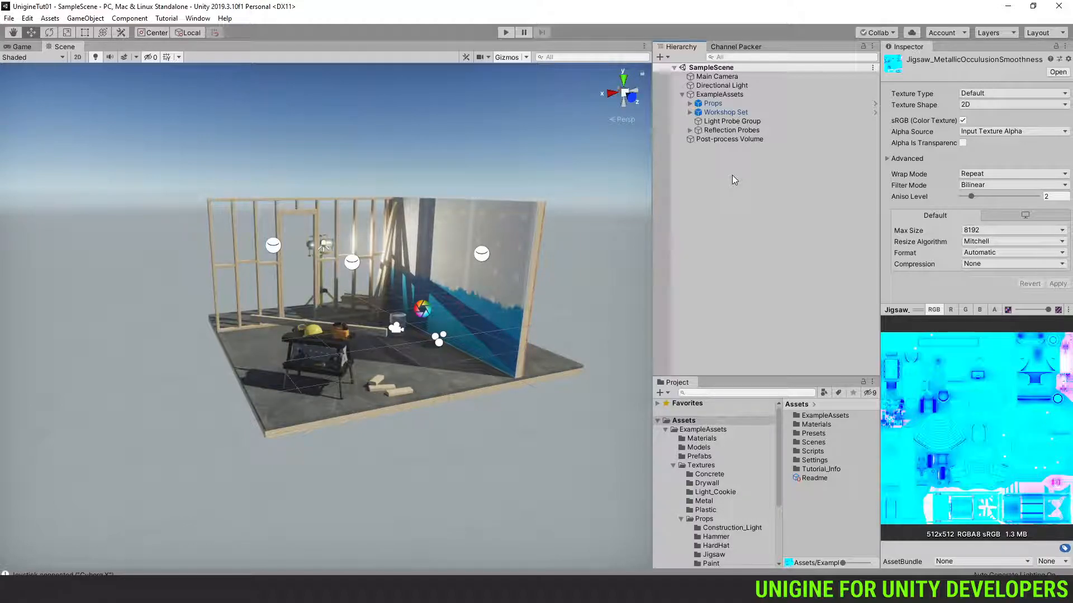
pyautogui.click(740, 95)
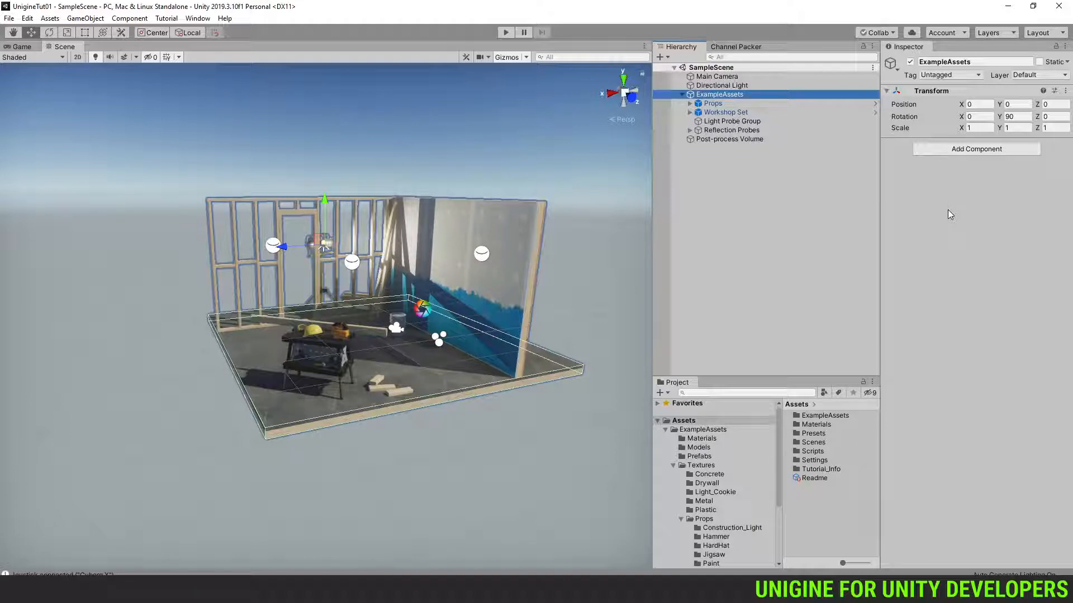
pyautogui.hotkey('alt', 'Tab')
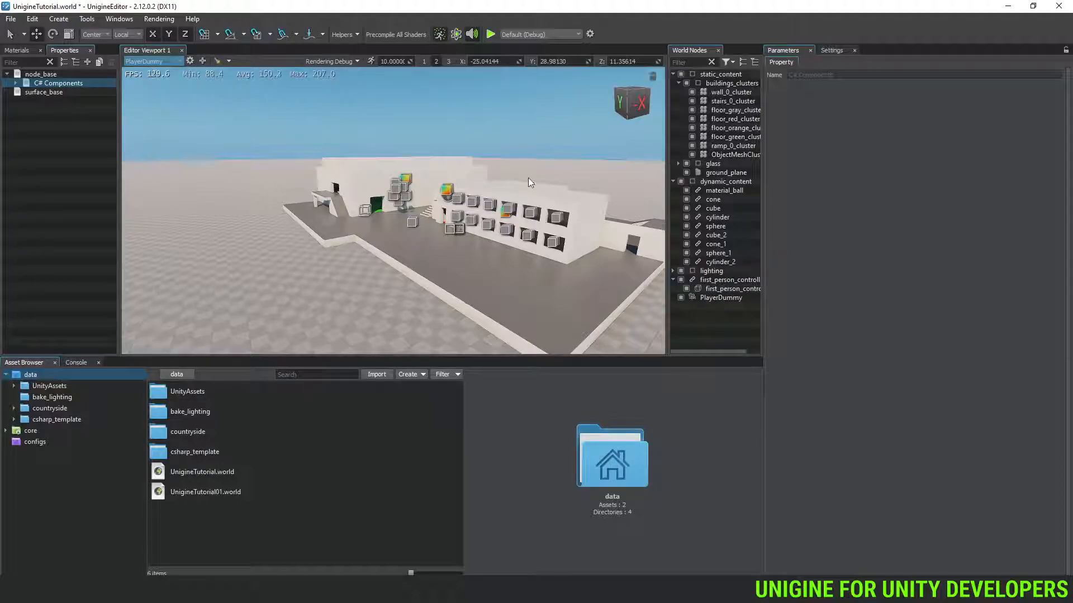
# Step: Create a dummy node on the paved area in front of the building at about X -8.99, Y 12.51, Z 1.5
pyautogui.click(55, 20)
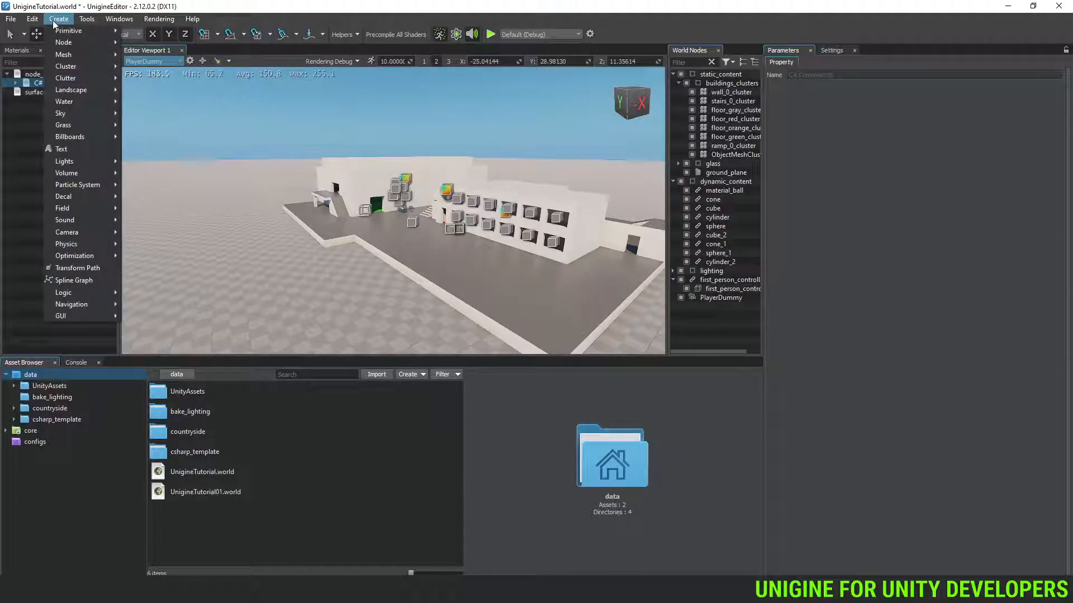
pyautogui.moveTo(64, 34)
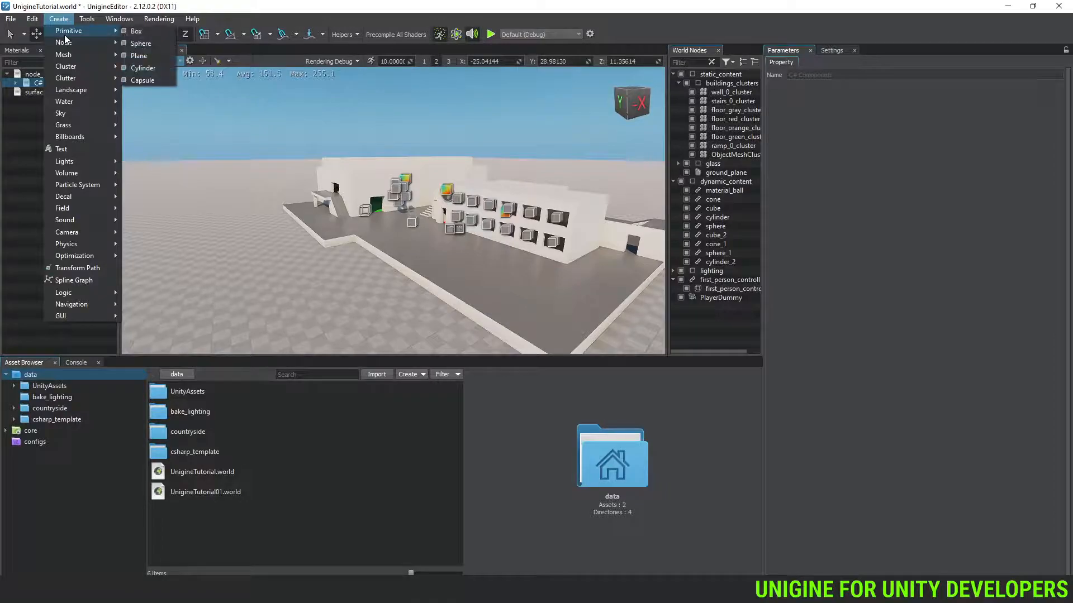
pyautogui.moveTo(66, 41)
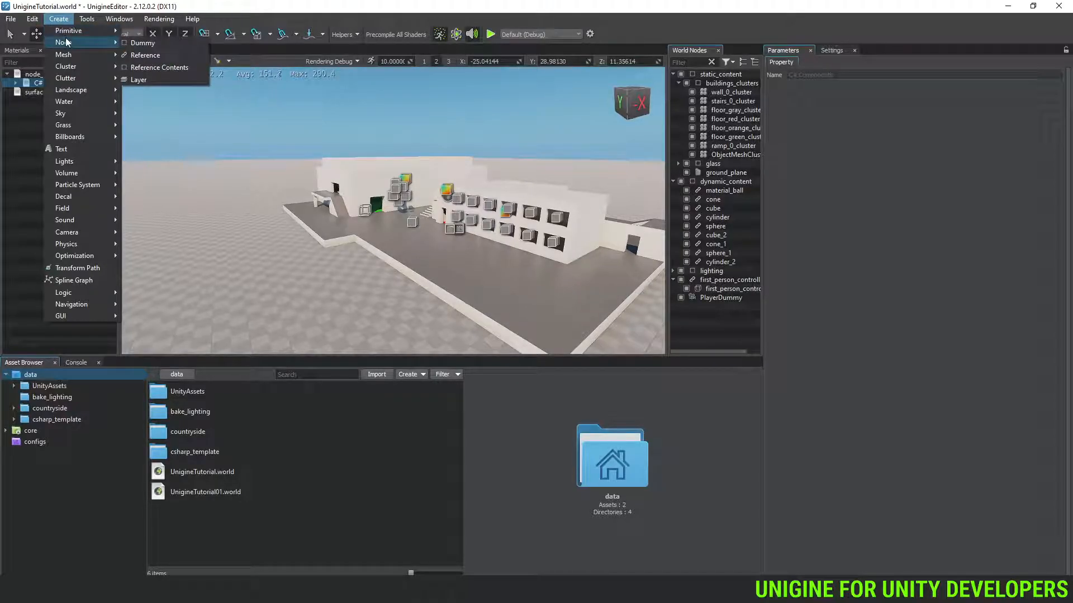
pyautogui.click(146, 43)
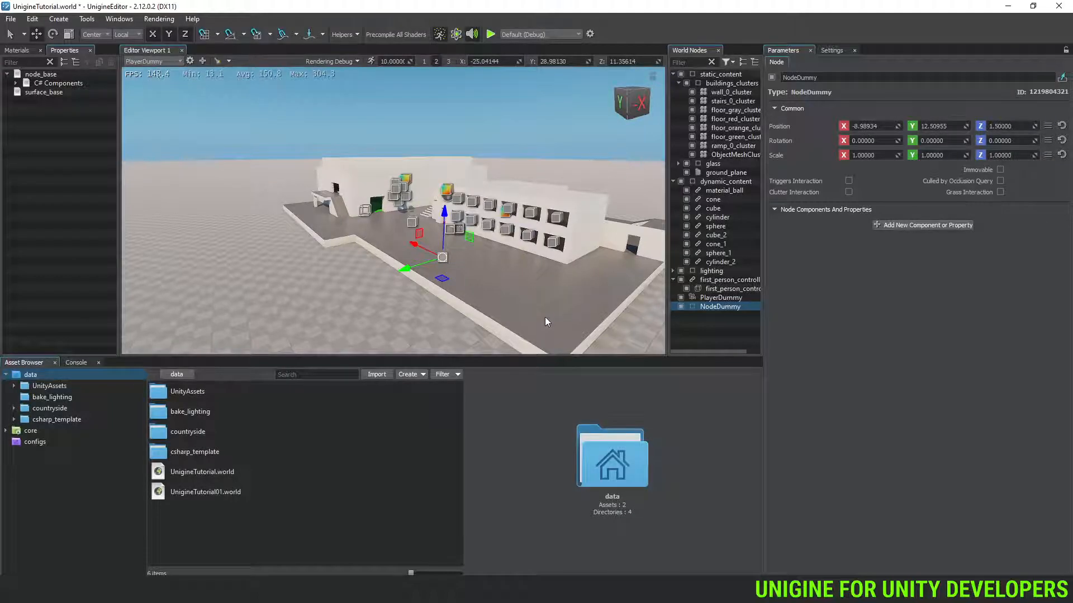
pyautogui.click(827, 78)
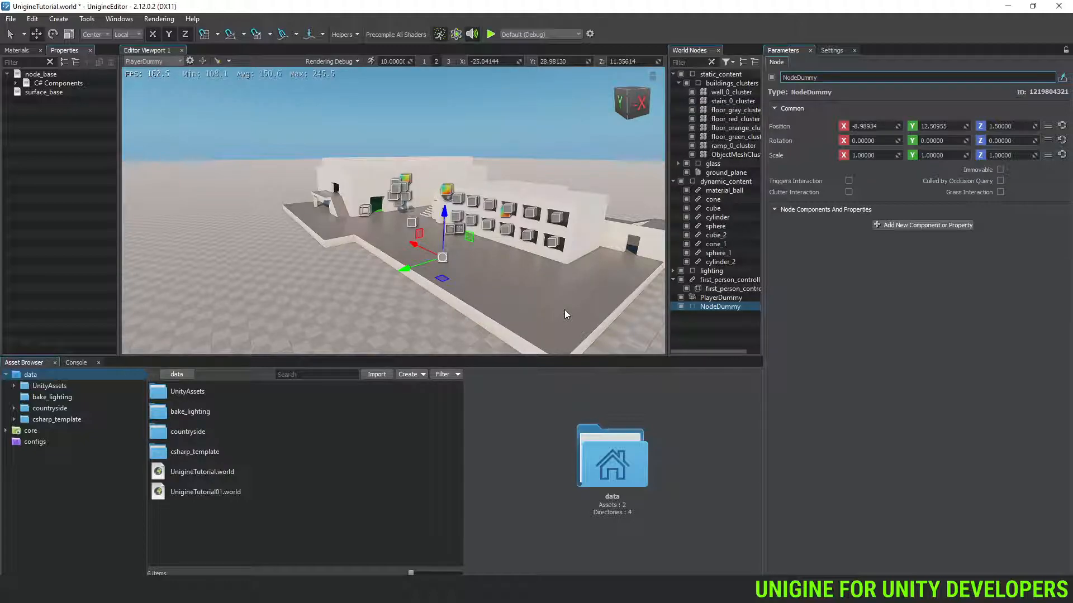
# Step: Create a child property of node_base and name it myproperty
pyautogui.moveTo(564, 310); pyautogui.dragTo(592, 307, button='right')
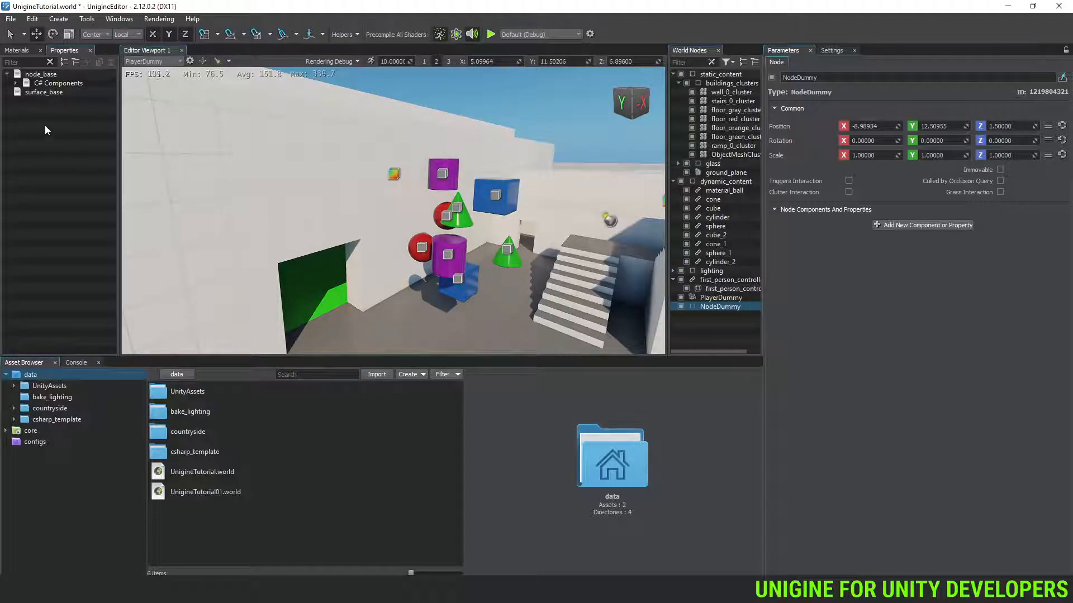
pyautogui.click(48, 77)
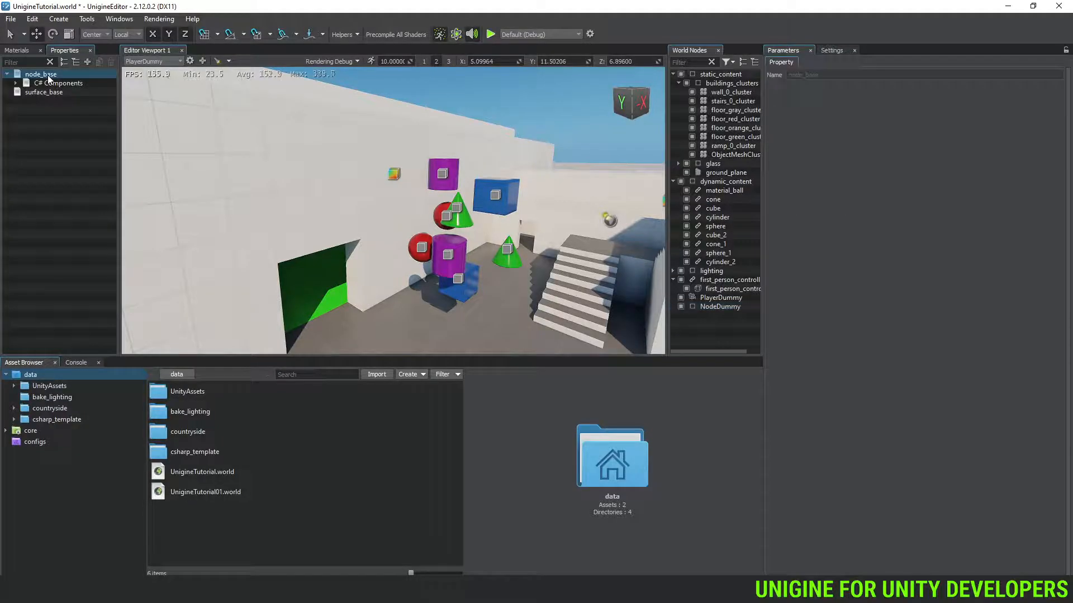
pyautogui.rightClick(49, 78)
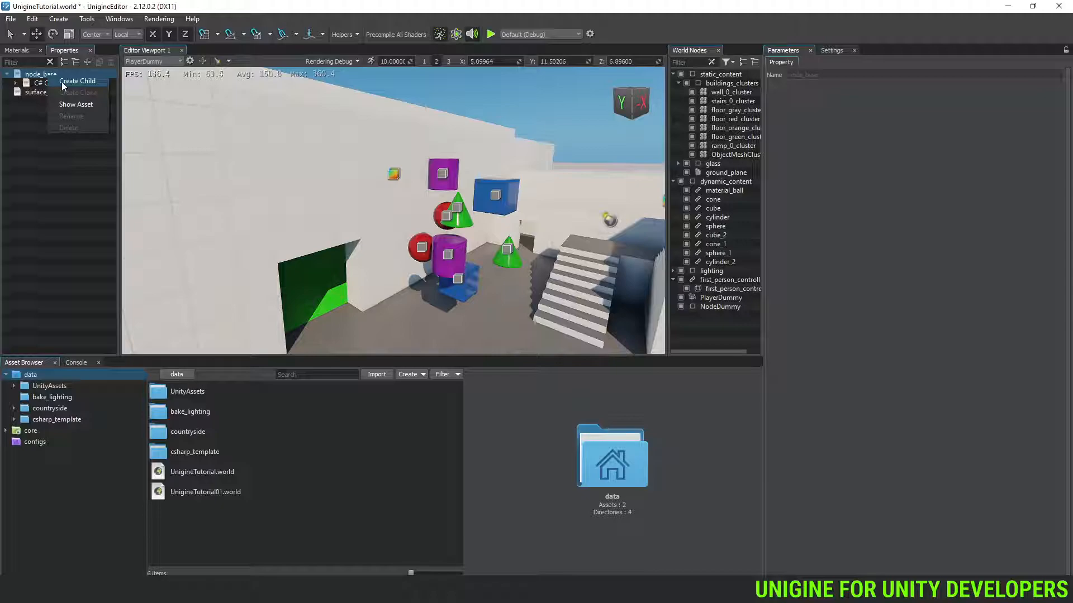
pyautogui.click(62, 84)
pyautogui.press('F2')
pyautogui.write('myproperty')
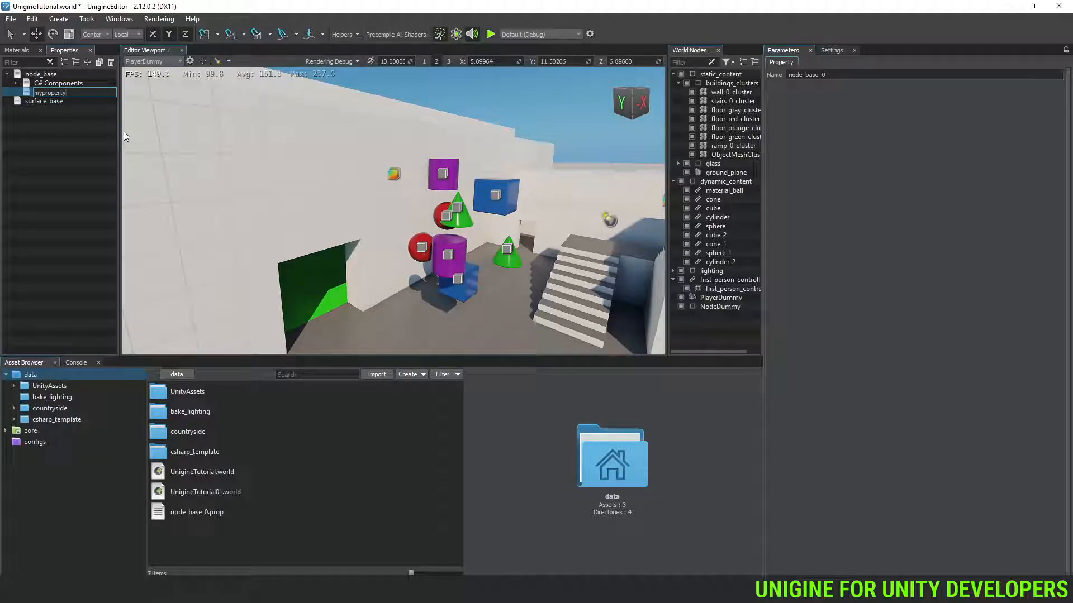
pyautogui.press('Return')
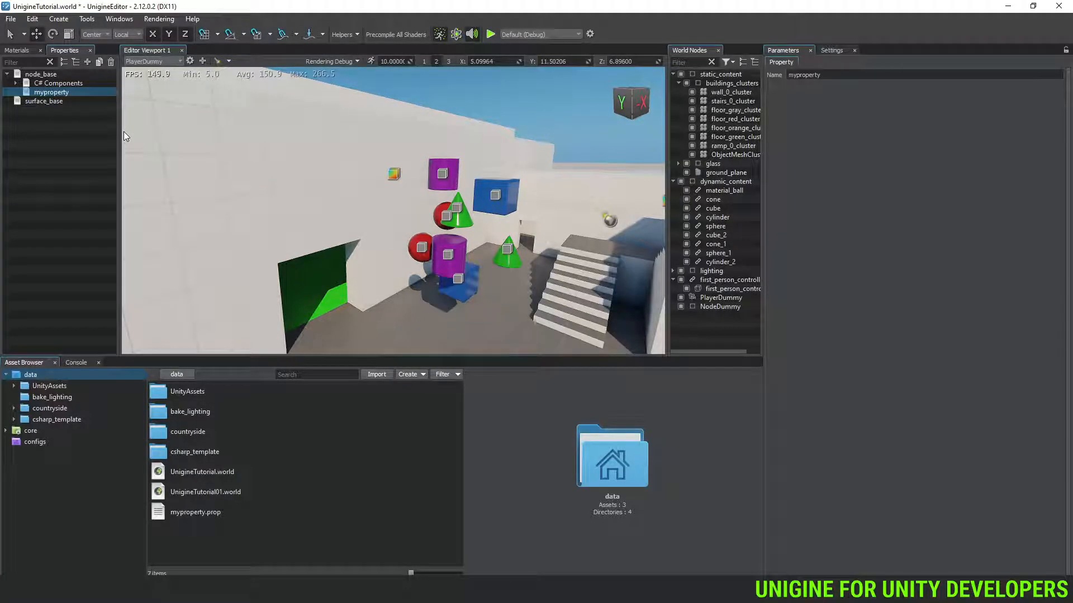
# Step: Expand the C# Components property and inspect the parameters of FirstPersonController
pyautogui.click(15, 83)
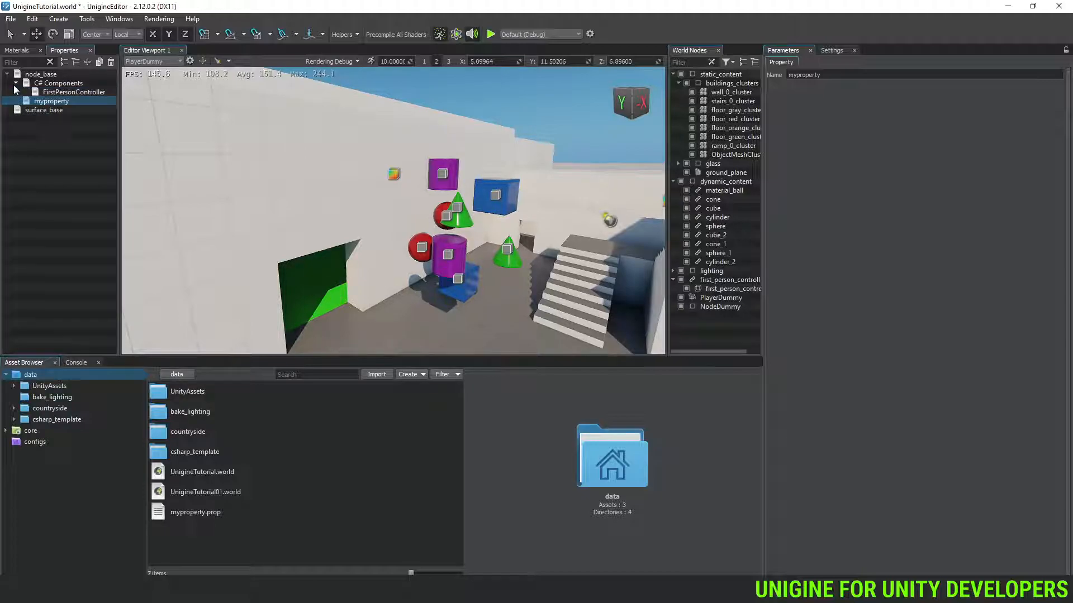
pyautogui.click(58, 84)
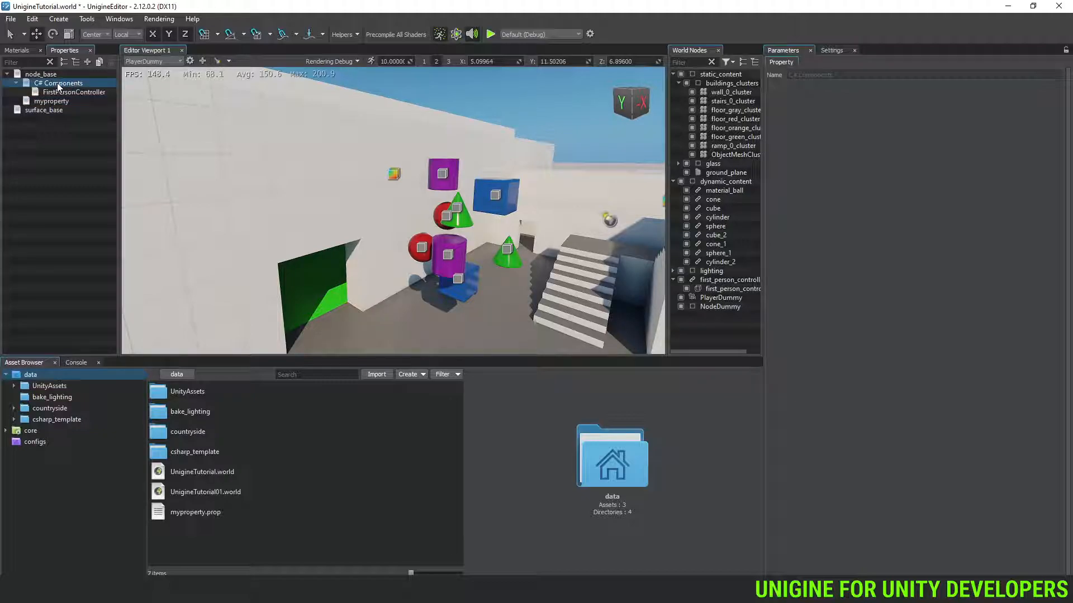
pyautogui.click(70, 93)
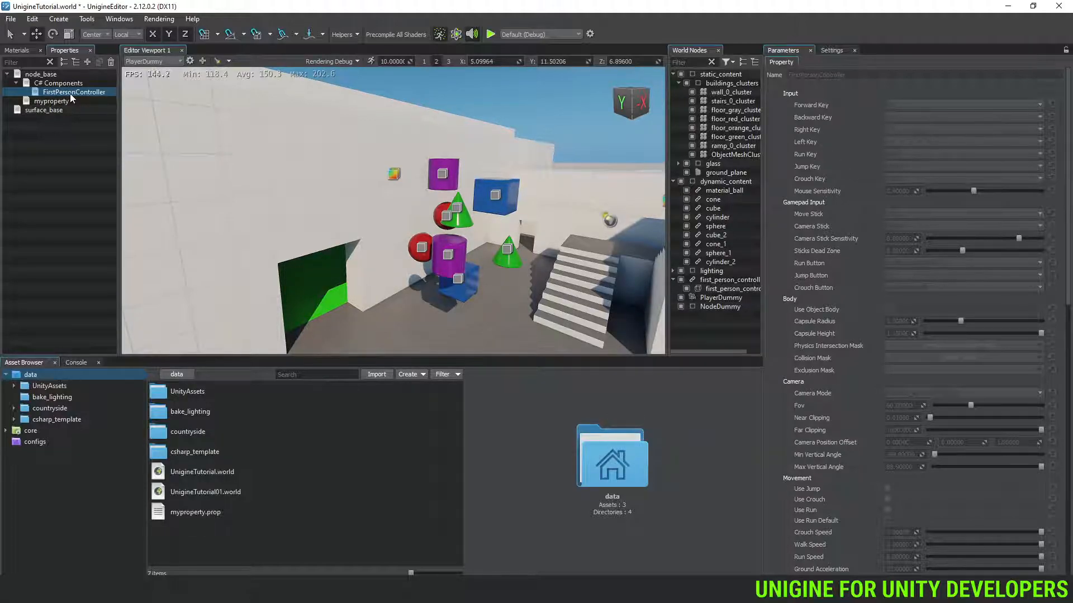
# Step: Inspect the component on the child node of first_person_controller and locate its script file among the assets
pyautogui.click(722, 281)
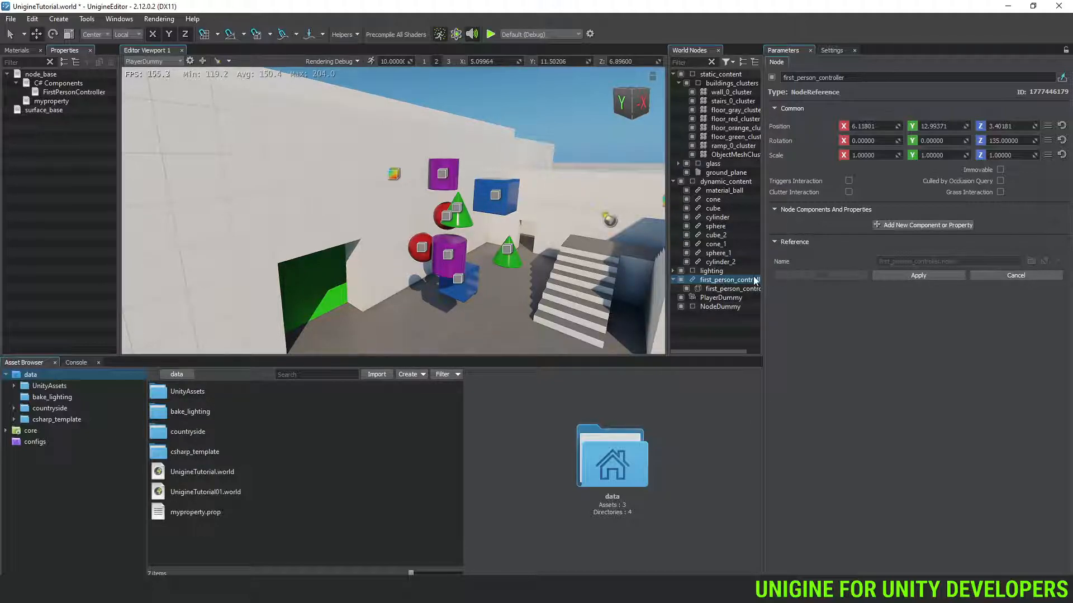
pyautogui.click(726, 289)
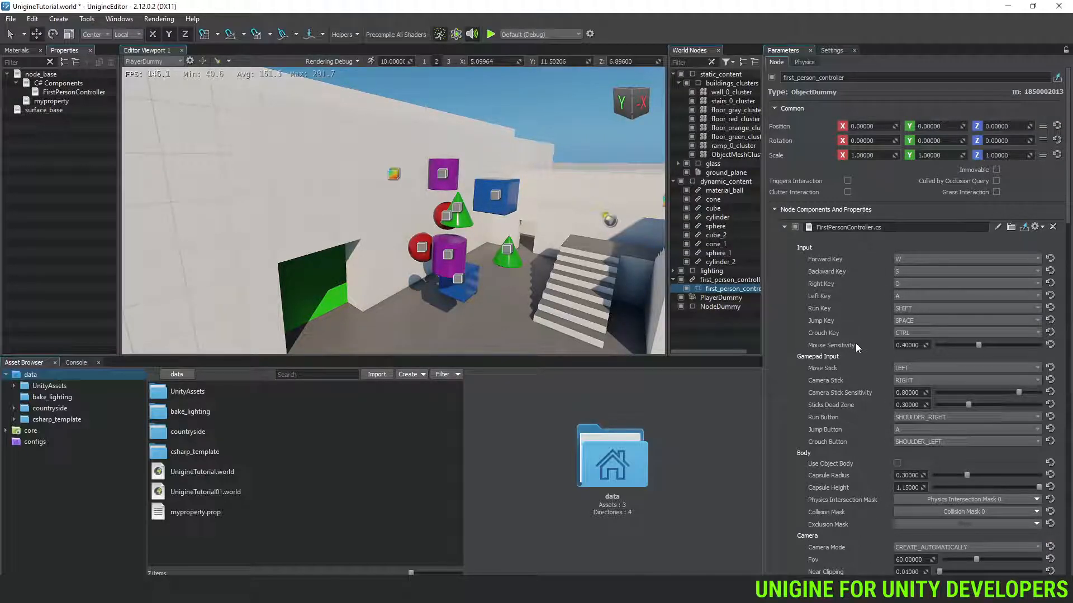
pyautogui.click(1023, 228)
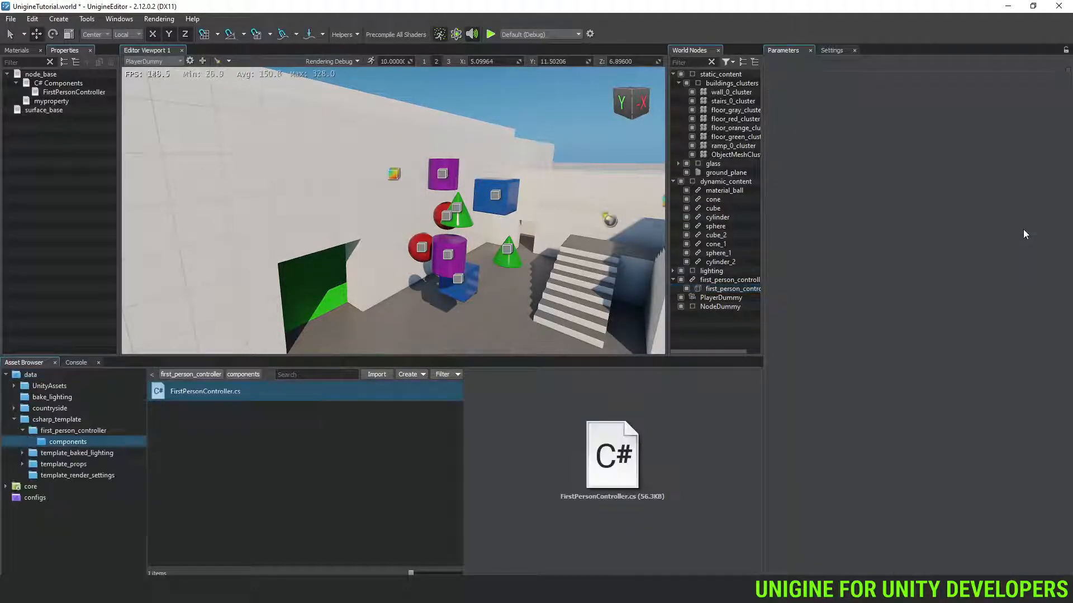
# Step: Open FirstPersonController.cs in Visual Studio Code and examine its component class and editor parameter declarations
pyautogui.doubleClick(219, 393)
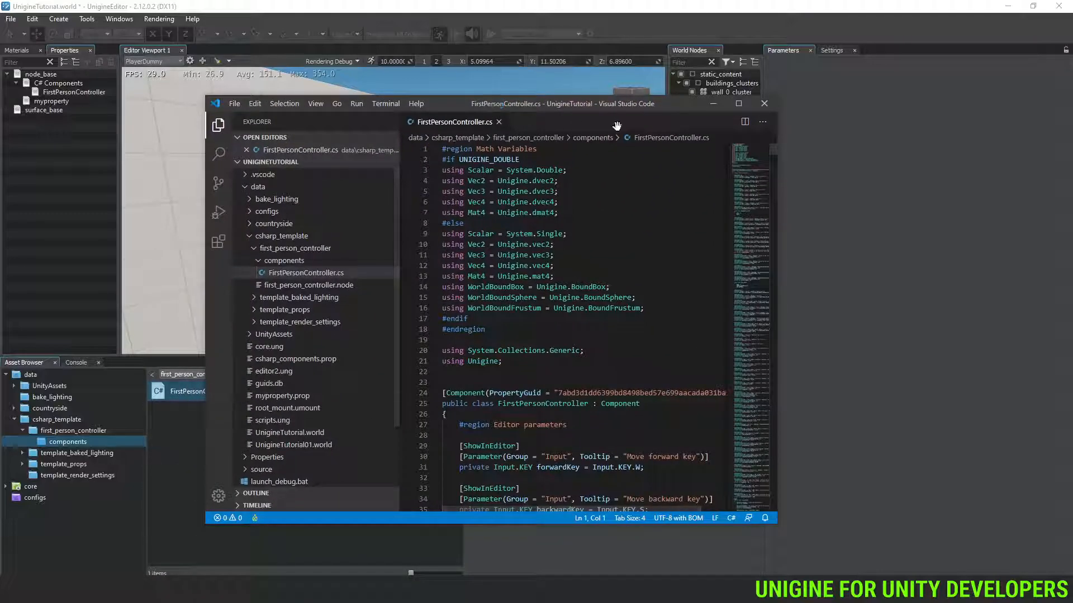
pyautogui.click(738, 103)
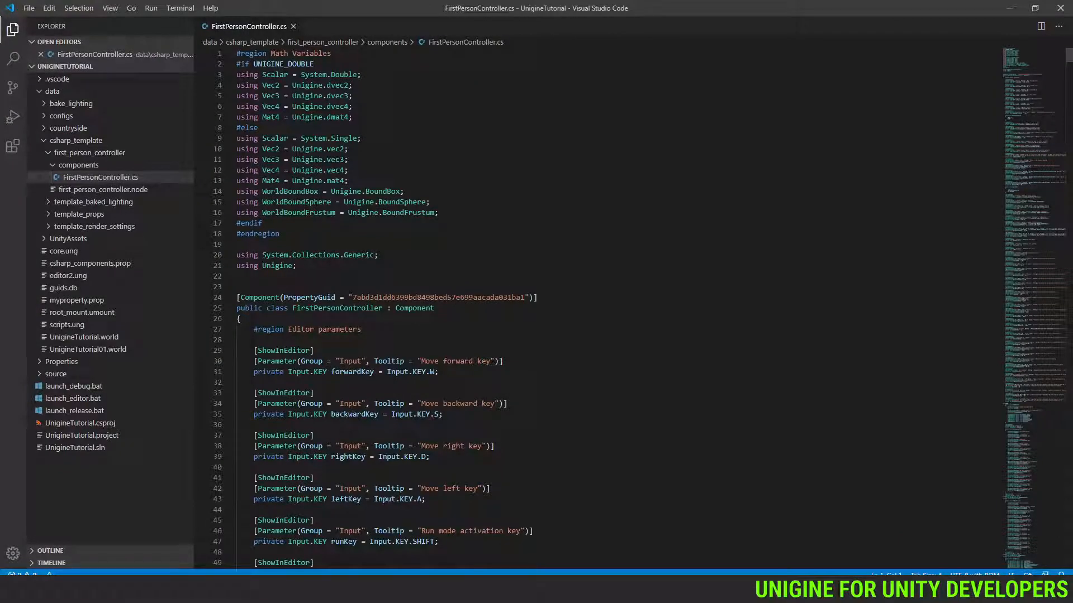
pyautogui.scroll(-4, 603, 307)
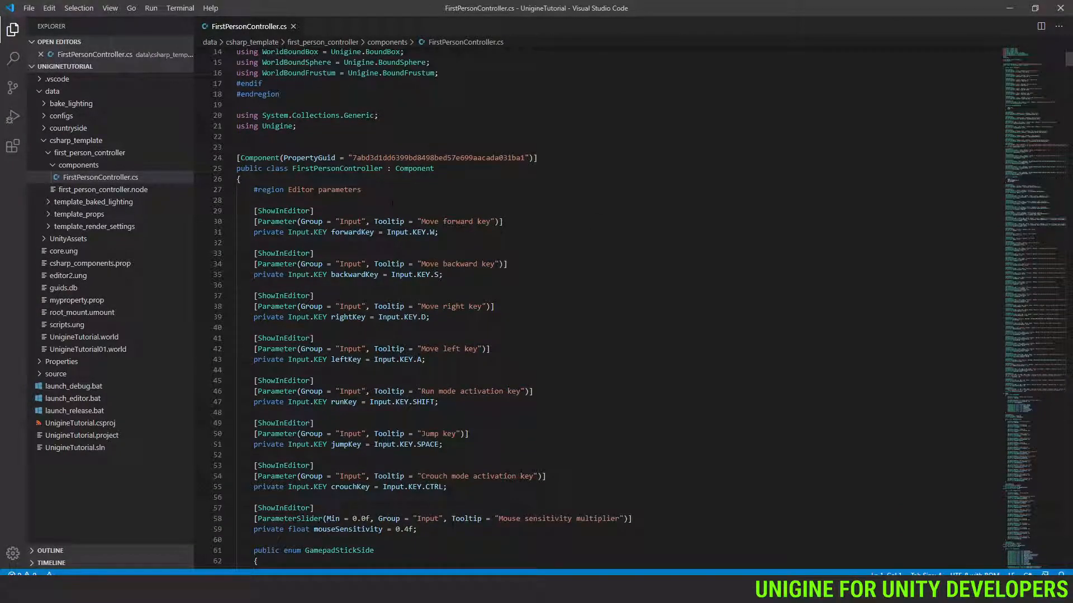
pyautogui.scroll(-9, 603, 307)
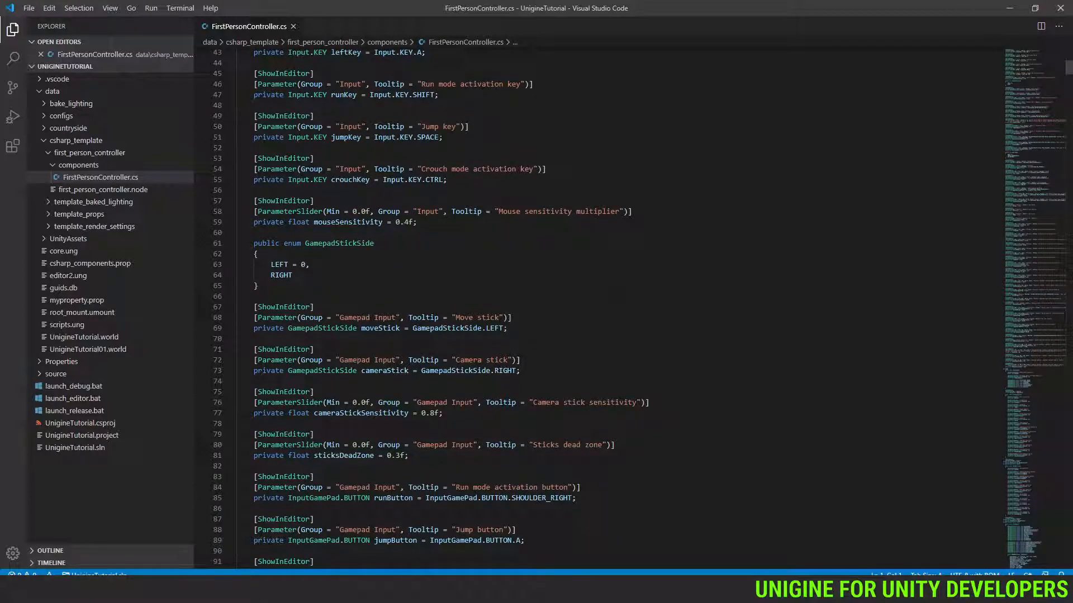
pyautogui.click(354, 307)
pyautogui.press('Down')
pyautogui.press('Down')
pyautogui.press('Down')
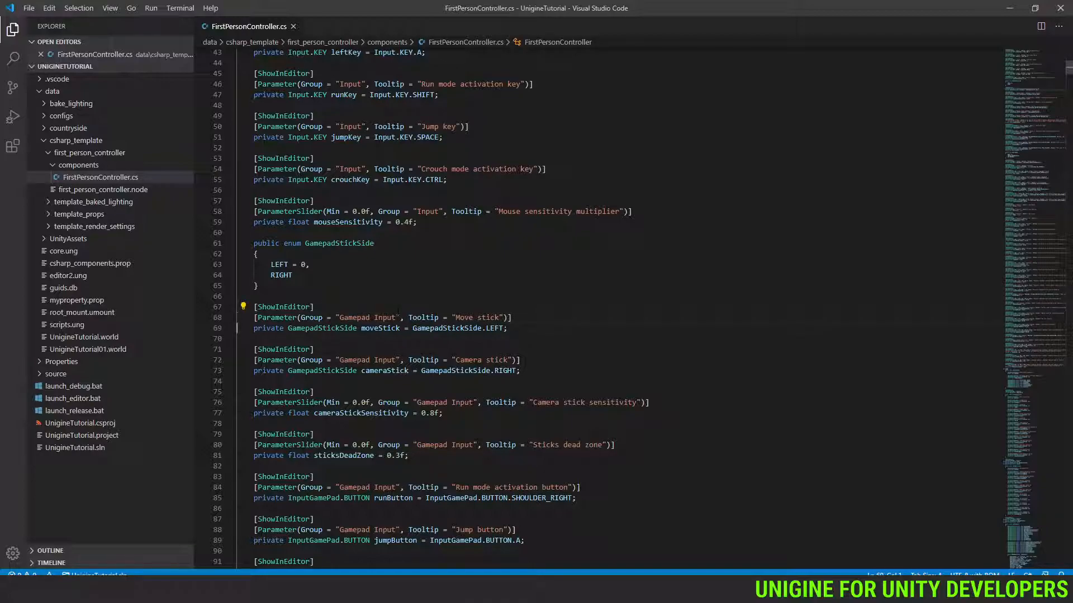
pyautogui.scroll(-10, 398, 310)
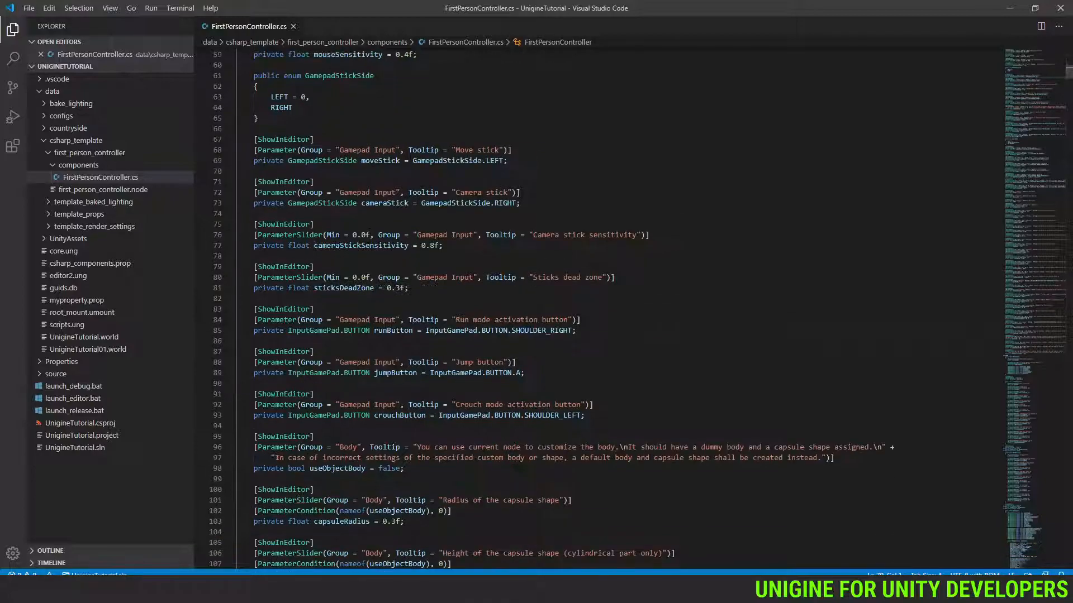
# Step: Review the component's ShowInEditor and Parameter declarations, from the input, body and camera groups through the movement, advanced and debug settings
pyautogui.scroll(-8, 399, 310)
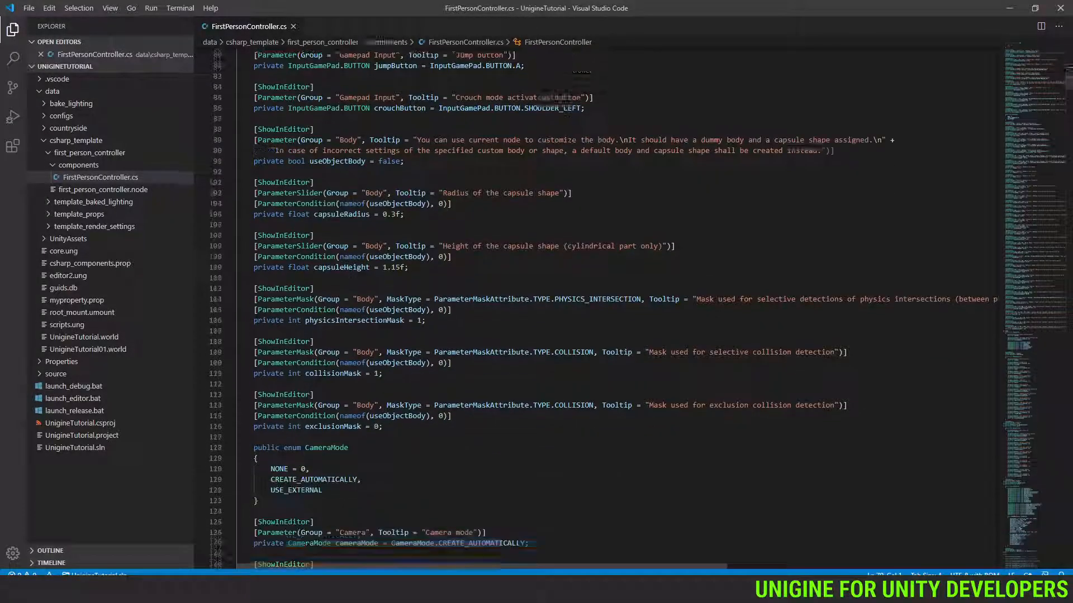
pyautogui.scroll(7, 399, 310)
pyautogui.scroll(20, 399, 310)
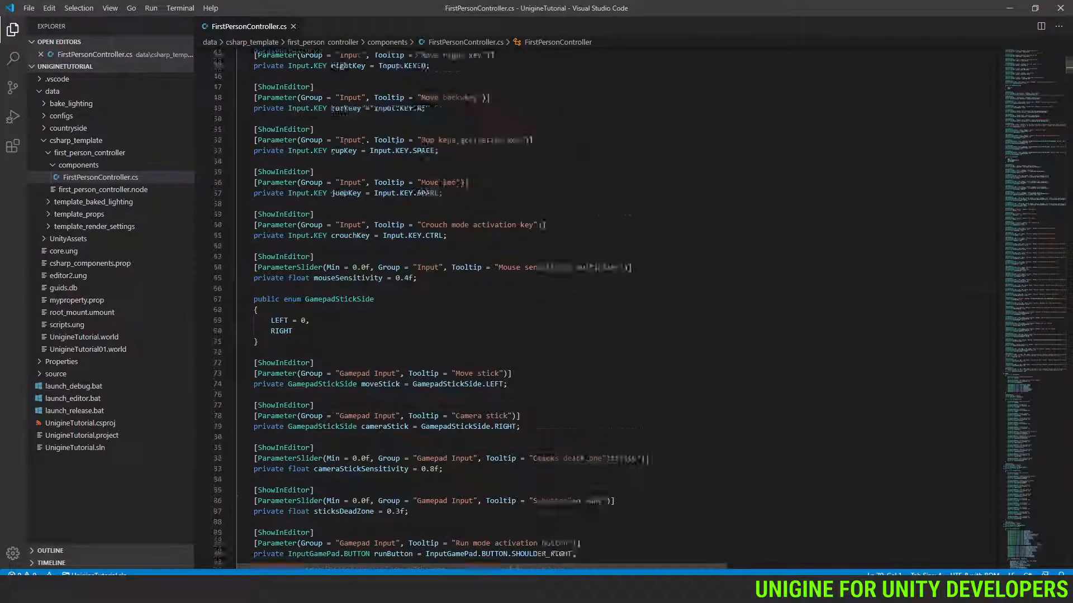
pyautogui.scroll(2, 398, 310)
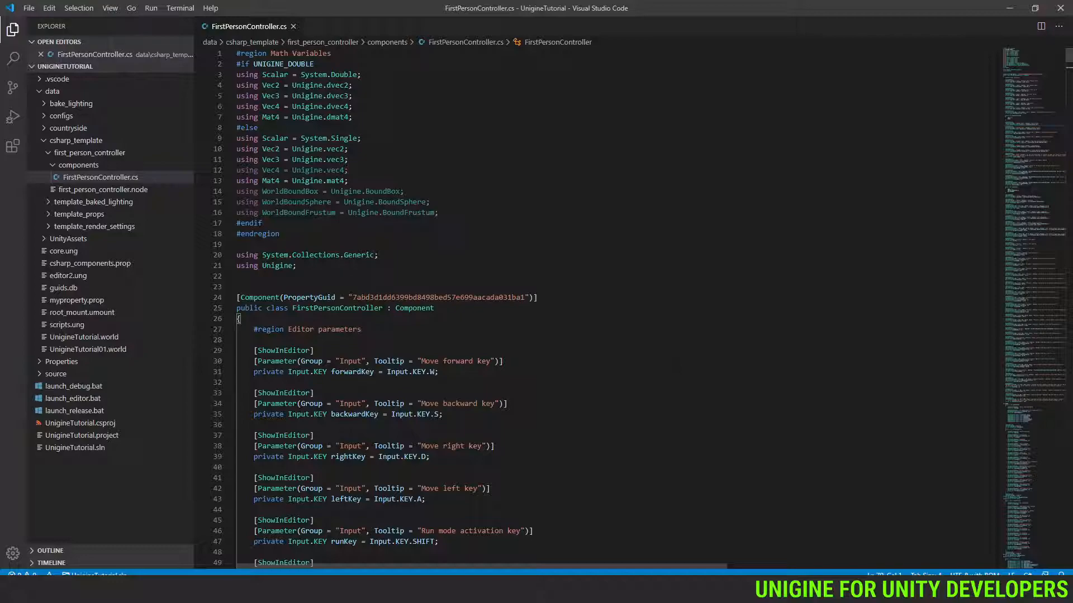
pyautogui.scroll(-12, 398, 310)
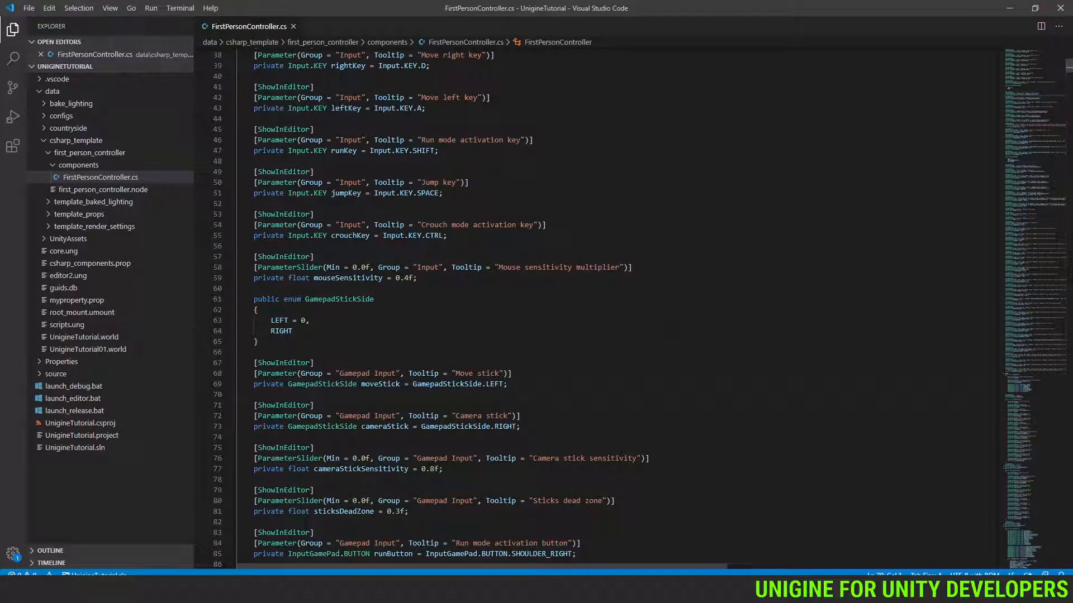
pyautogui.scroll(-9, 238, 395)
pyautogui.scroll(-20, 395, 459)
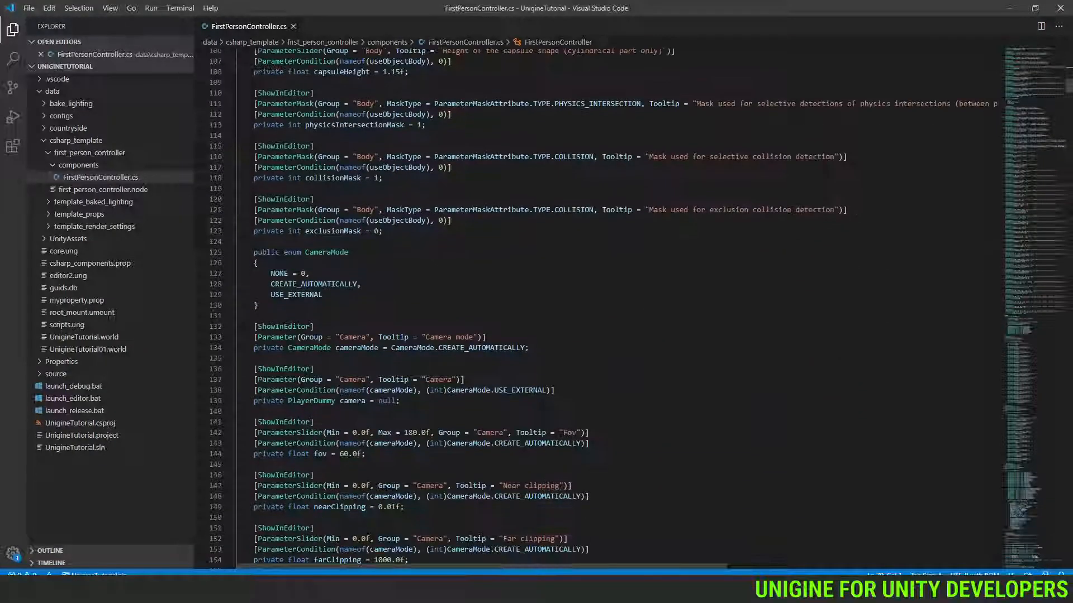
pyautogui.scroll(-20, 395, 458)
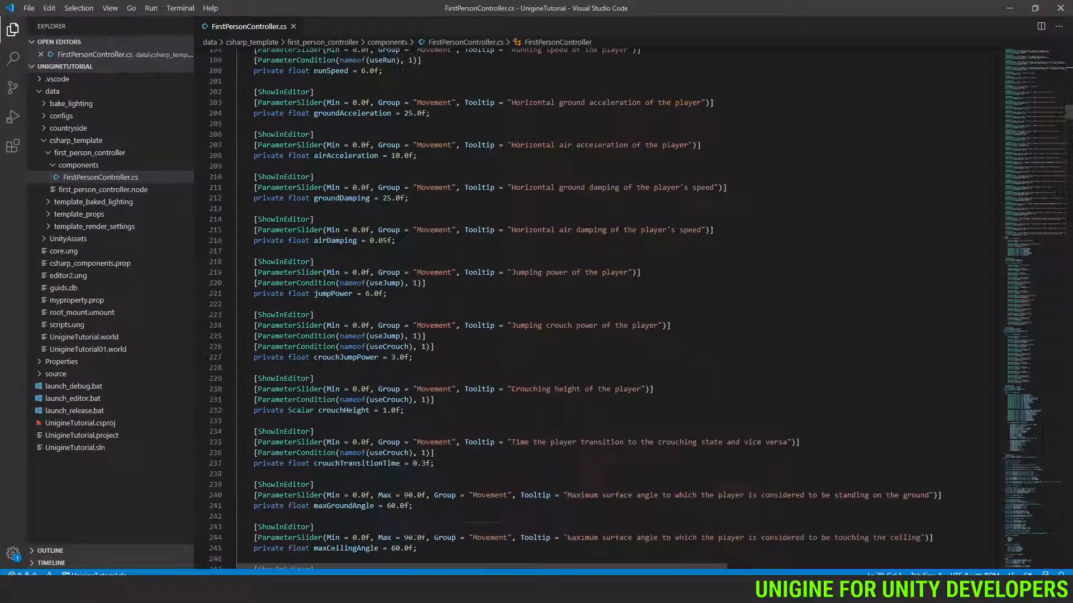
pyautogui.scroll(-20, 395, 459)
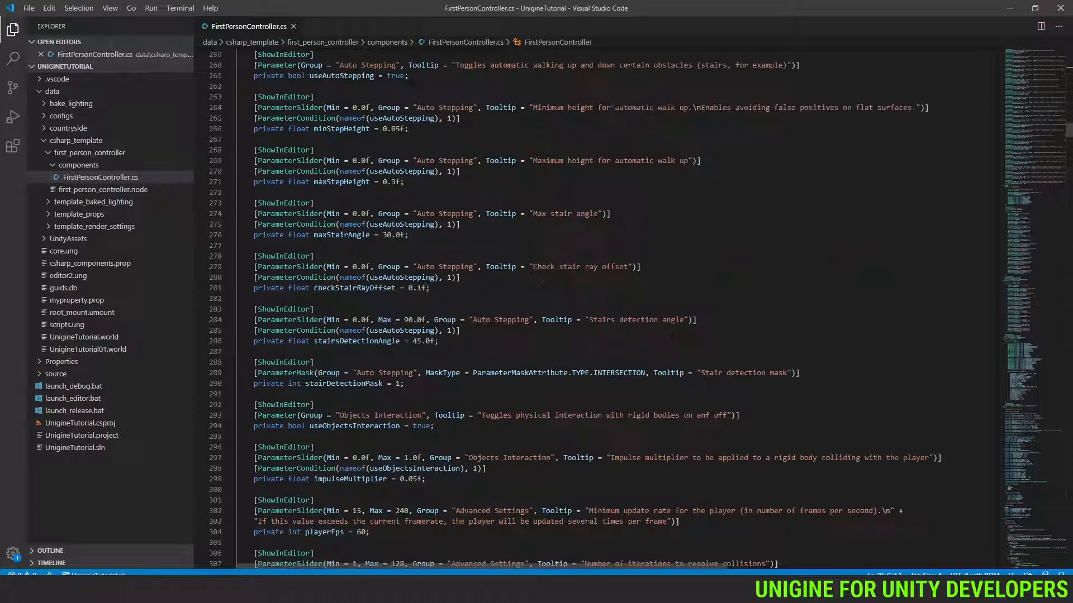
pyautogui.scroll(-8, 395, 458)
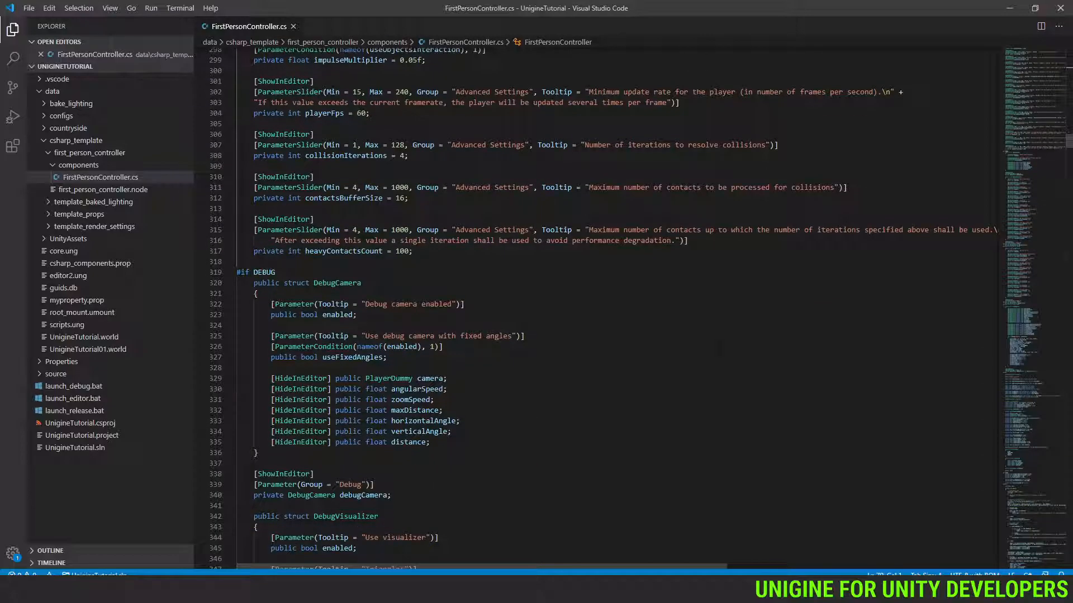
pyautogui.scroll(-5, 395, 458)
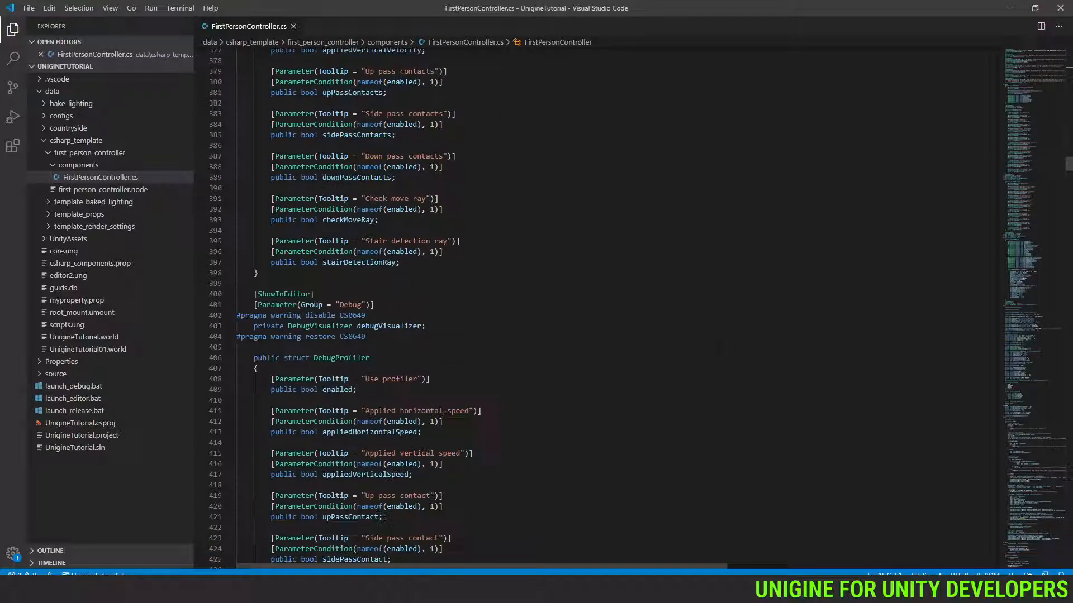
pyautogui.scroll(-3, 395, 458)
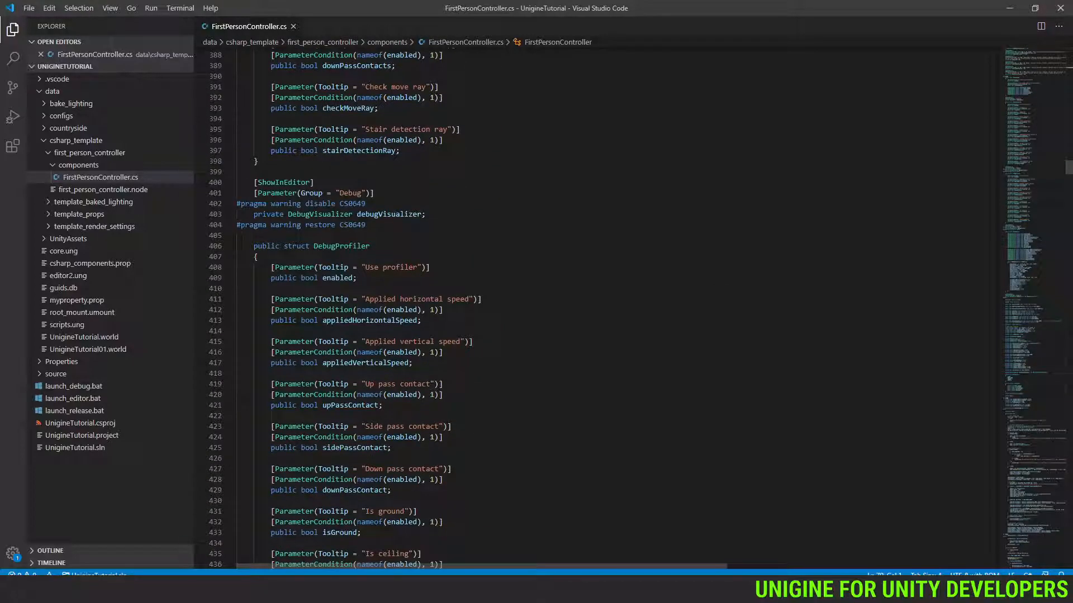
# Step: Skim the rest of the script from the debug colors through the initialization and update code to the UpdateCollisions method
pyautogui.scroll(-18, 395, 458)
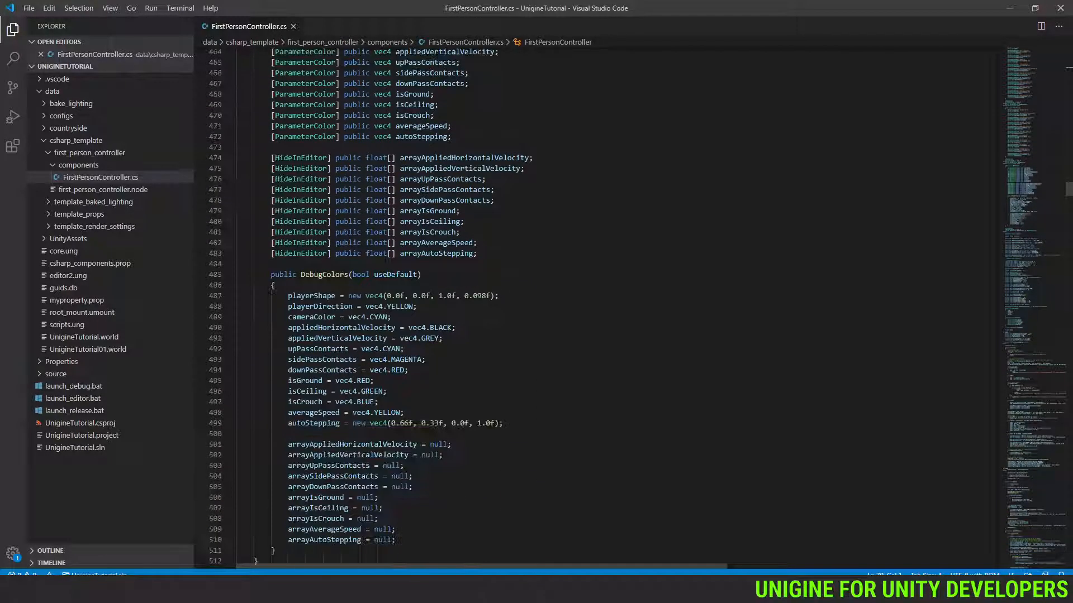
pyautogui.scroll(-20, 559, 307)
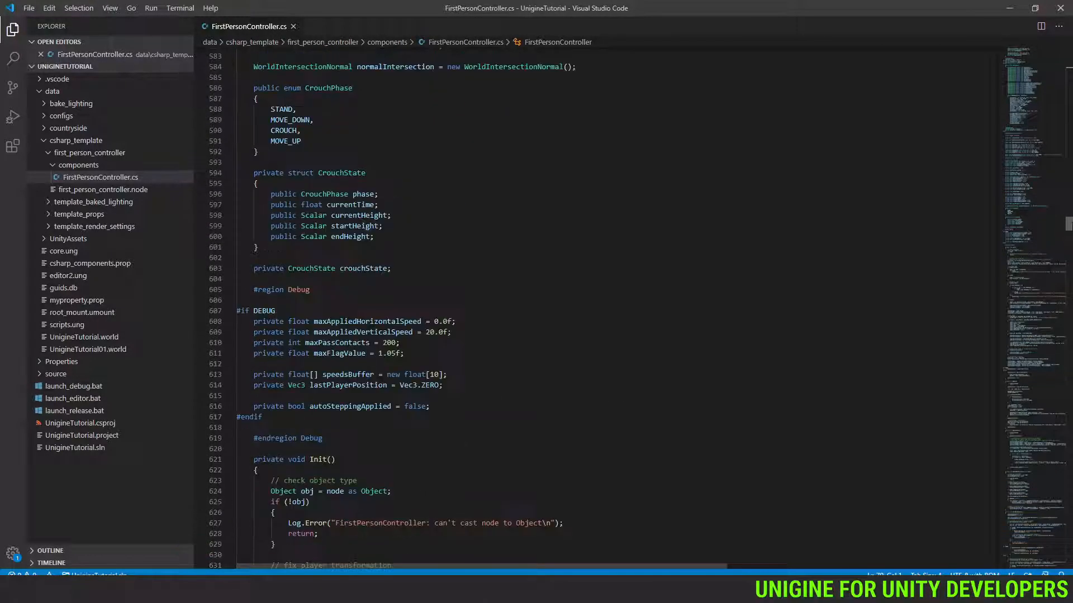
pyautogui.scroll(-20, 559, 308)
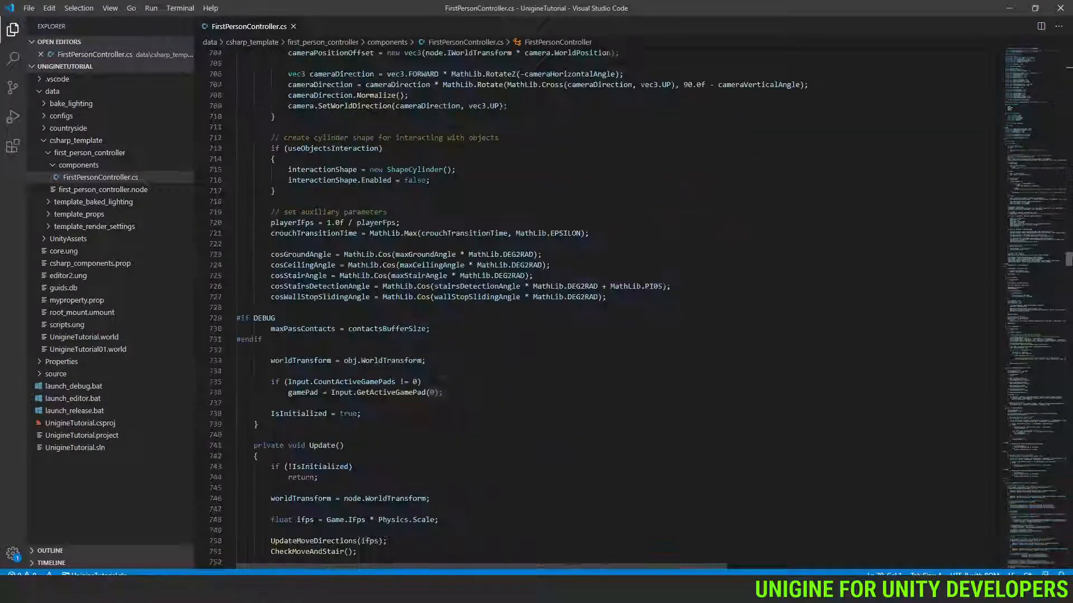
pyautogui.scroll(-20, 559, 307)
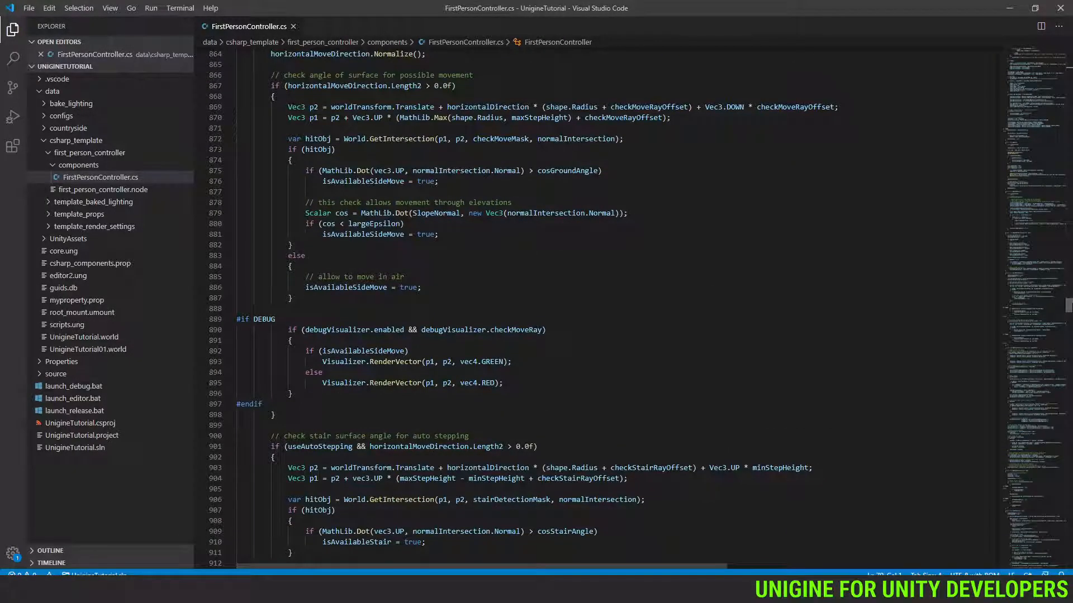
pyautogui.scroll(-20, 559, 307)
pyautogui.moveTo(1069, 335); pyautogui.dragTo(1070, 346)
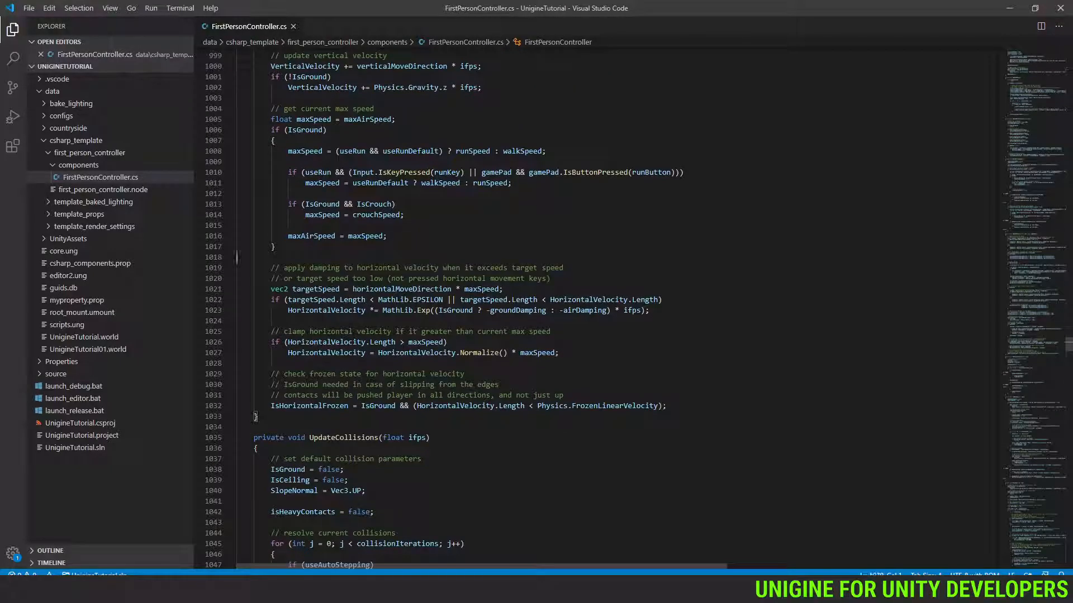
# Step: Highlight the UpdateVelocity method name and trace the code back through CheckMoveAndStair and UpdateMoveDirections
pyautogui.scroll(15, 559, 307)
pyautogui.scroll(2, 559, 308)
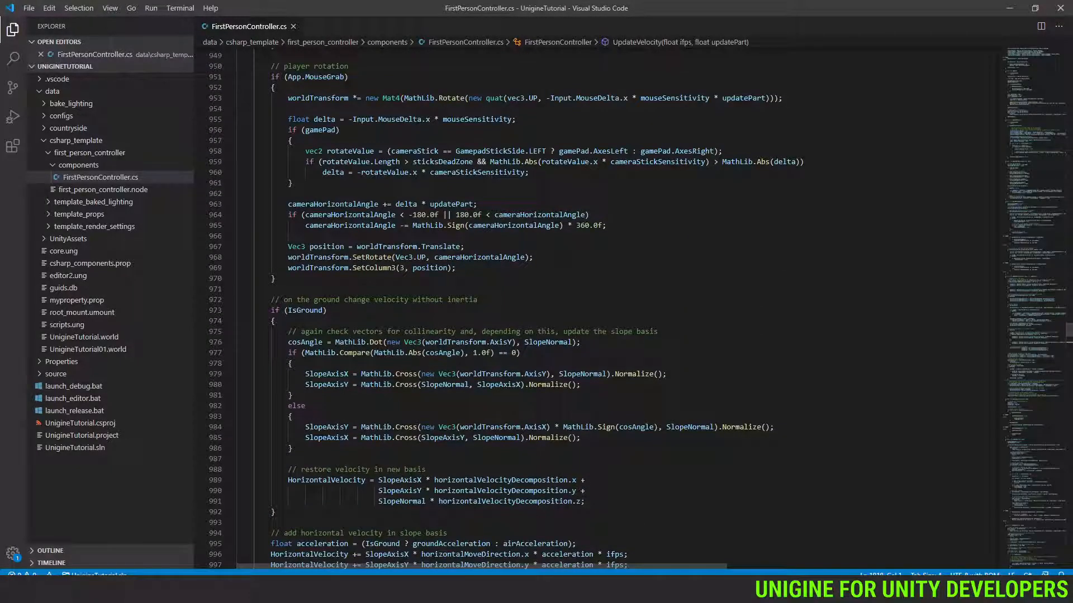
pyautogui.scroll(13, 558, 308)
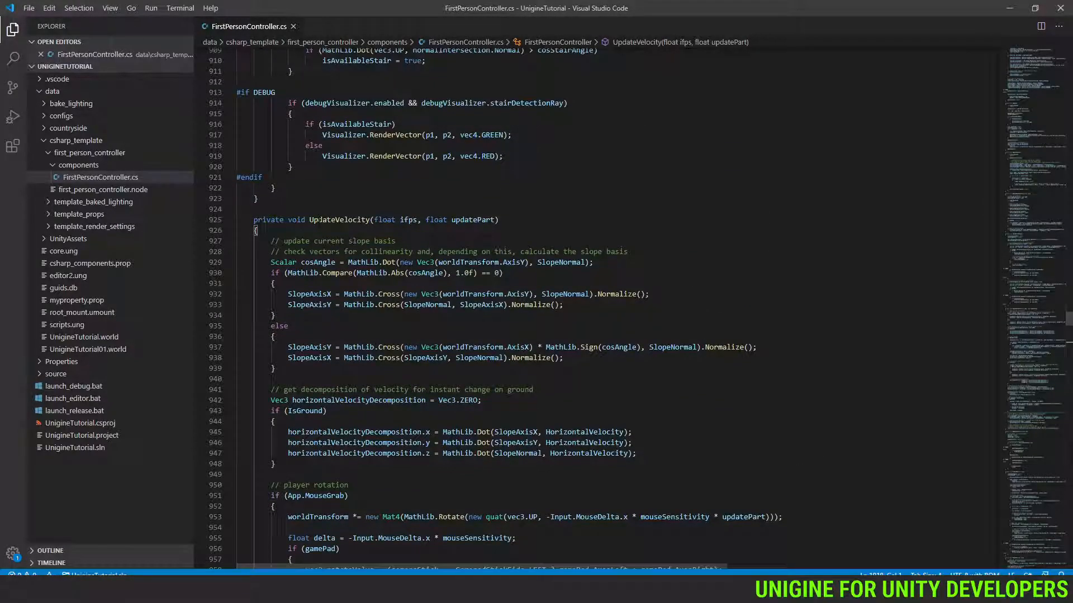
pyautogui.click(318, 220)
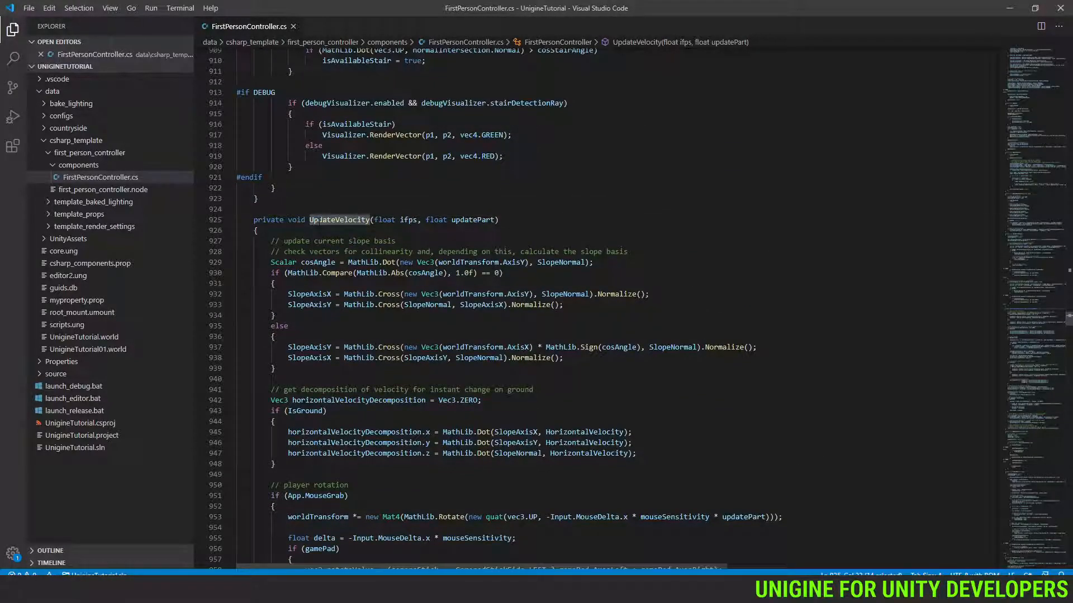
pyautogui.scroll(20, 559, 307)
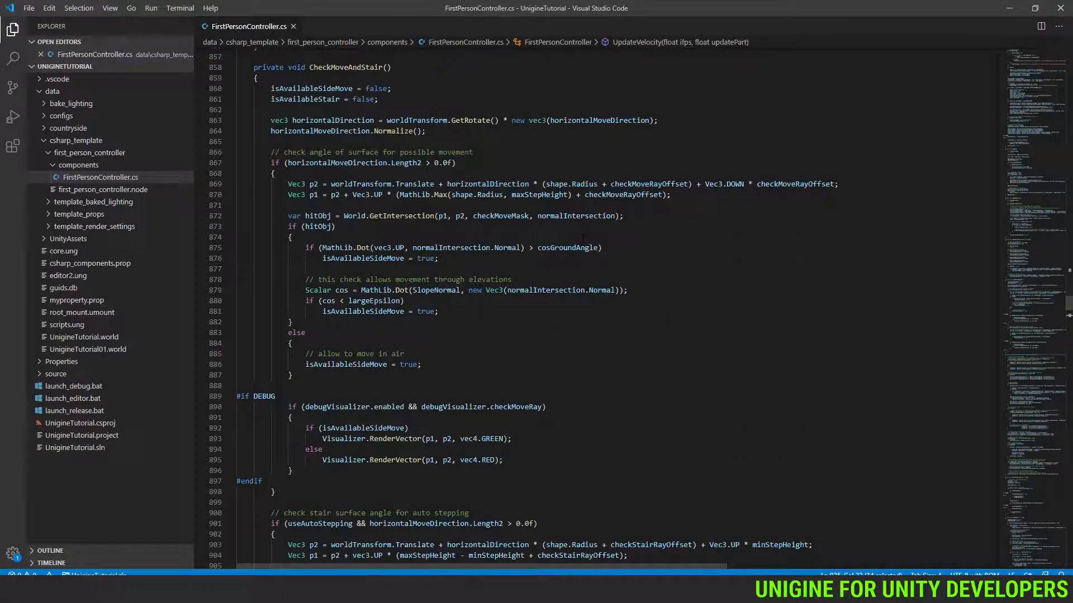
pyautogui.scroll(10, 559, 307)
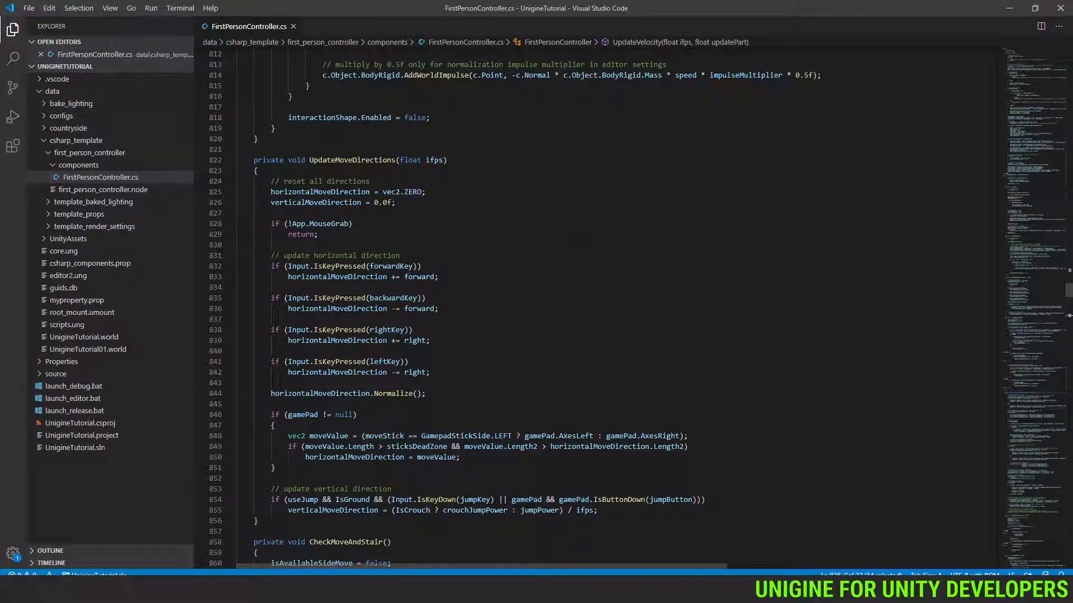
pyautogui.scroll(14, 559, 308)
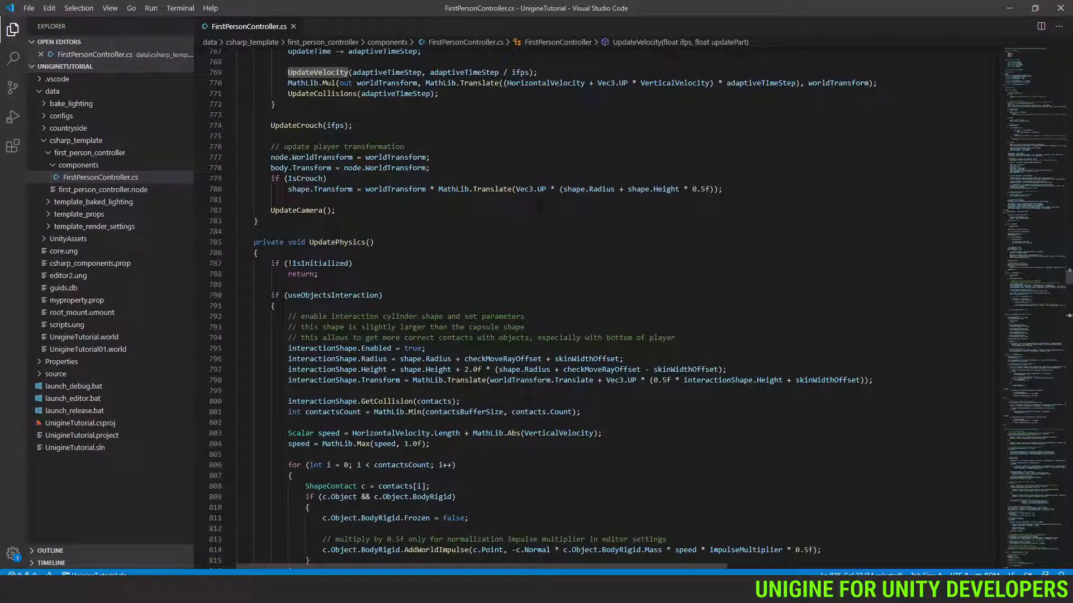
# Step: Locate the UpdatePhysics, Update and Init methods in reverse order and highlight their names in the code
pyautogui.scroll(4, 539, 207)
pyautogui.click(340, 382)
pyautogui.scroll(10, 341, 382)
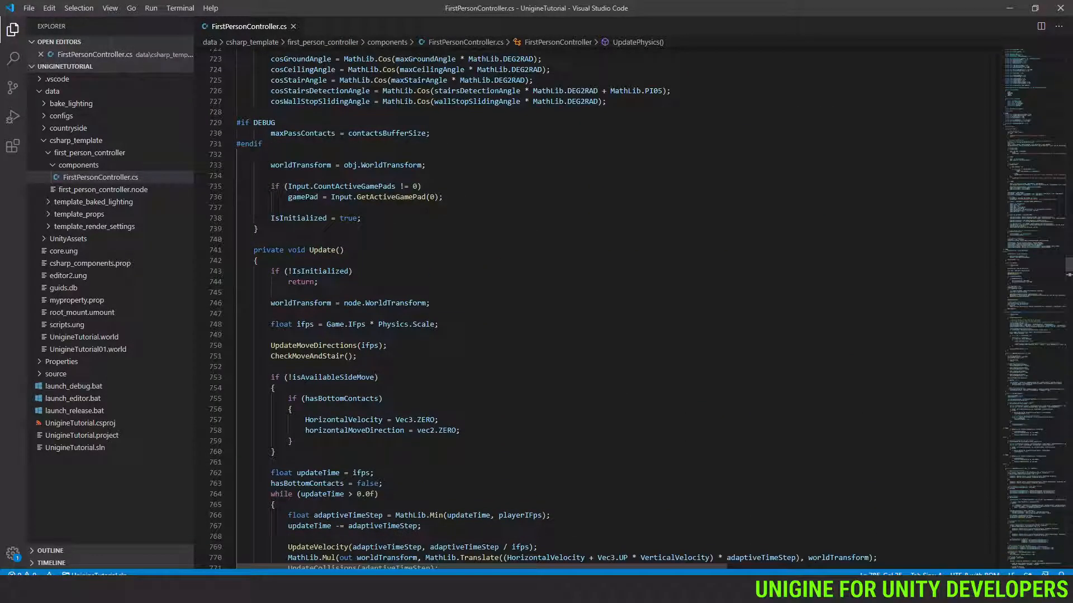
pyautogui.doubleClick(326, 249)
pyautogui.scroll(19, 327, 249)
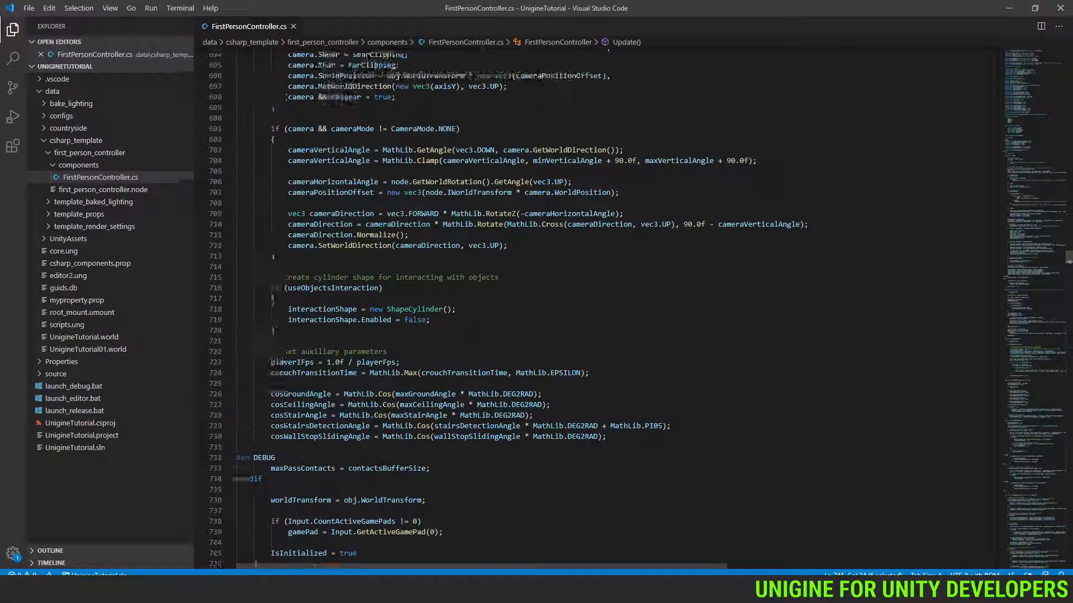
pyautogui.scroll(20, 326, 249)
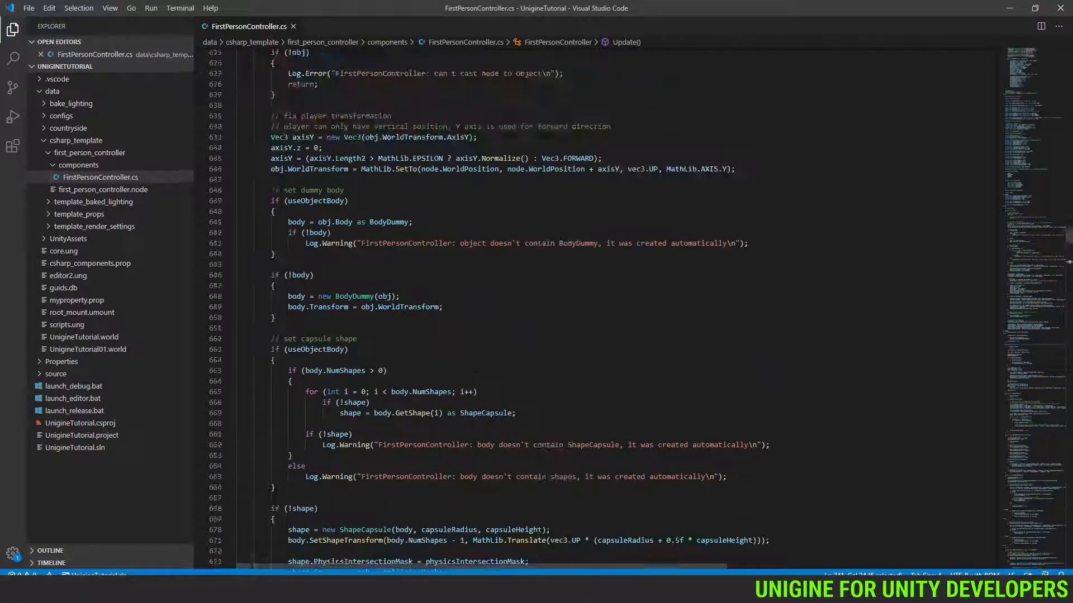
pyautogui.scroll(1, 326, 250)
pyautogui.doubleClick(318, 289)
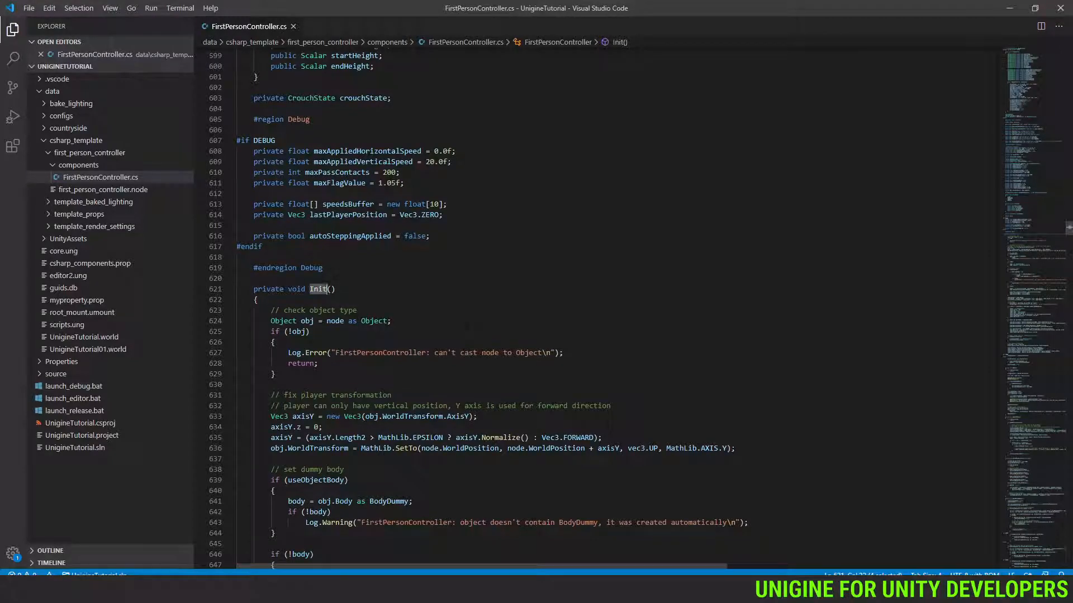
# Step: Read the body of Init, highlight the Update method name and examine its calls, including UpdateCrouch
pyautogui.scroll(-7, 558, 307)
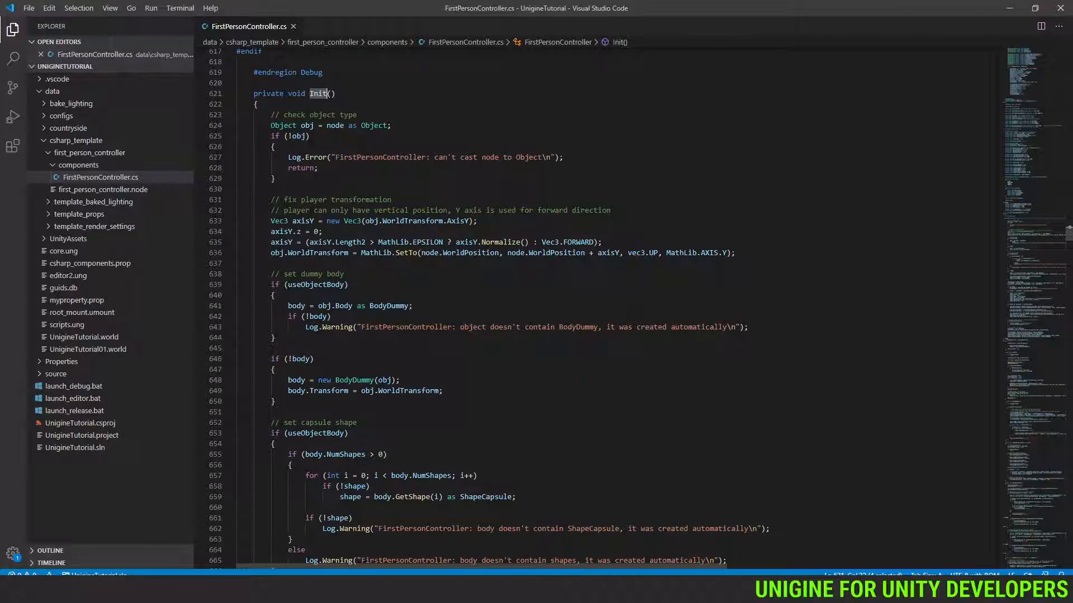
pyautogui.scroll(-12, 559, 307)
pyautogui.scroll(-20, 558, 307)
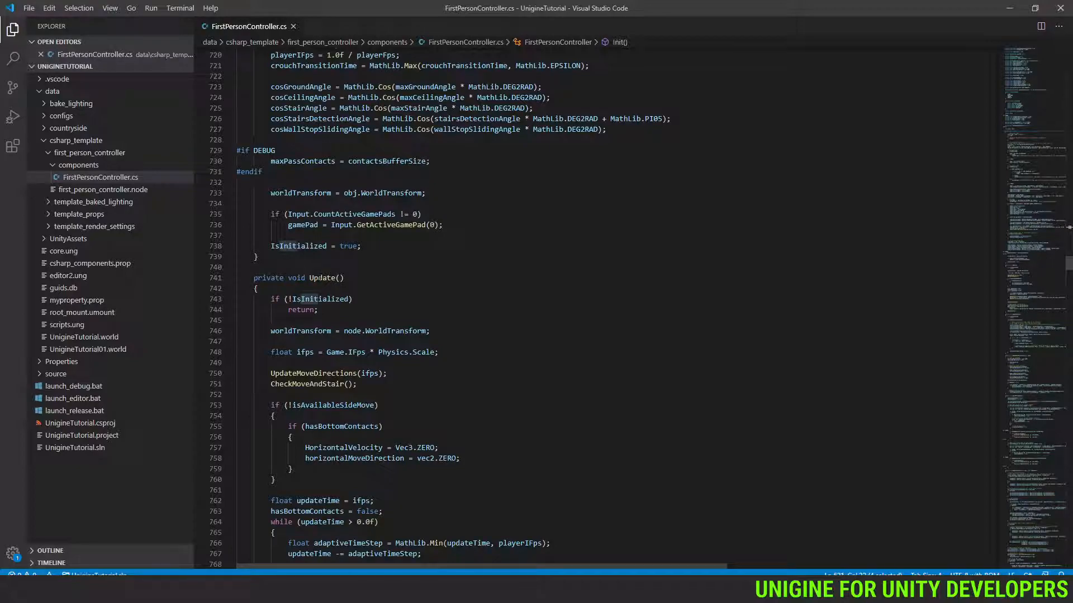
pyautogui.doubleClick(320, 279)
pyautogui.scroll(-6, 320, 278)
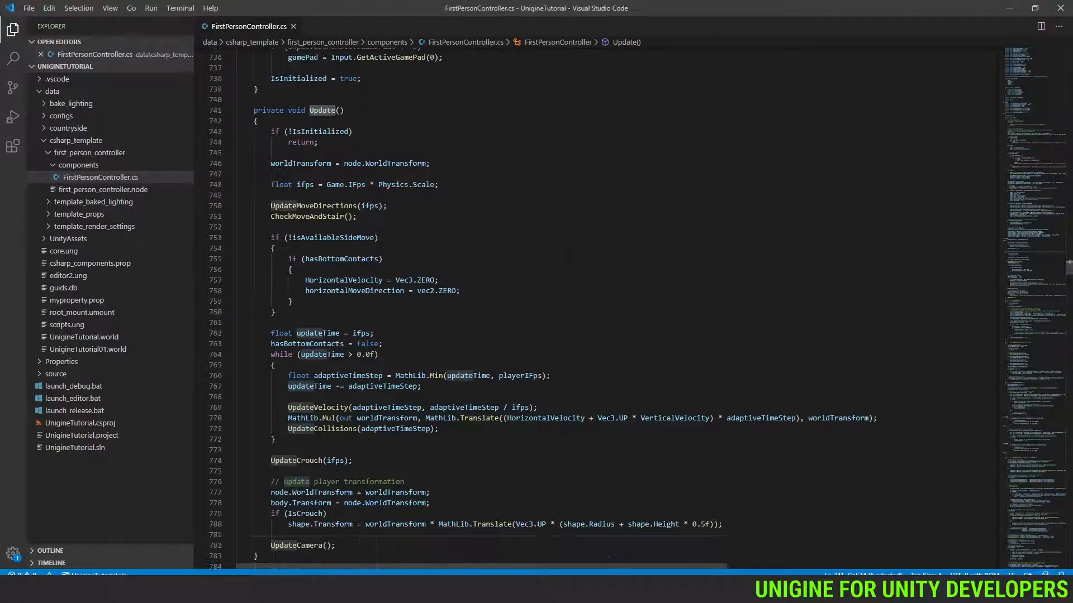
pyautogui.scroll(-5, 570, 254)
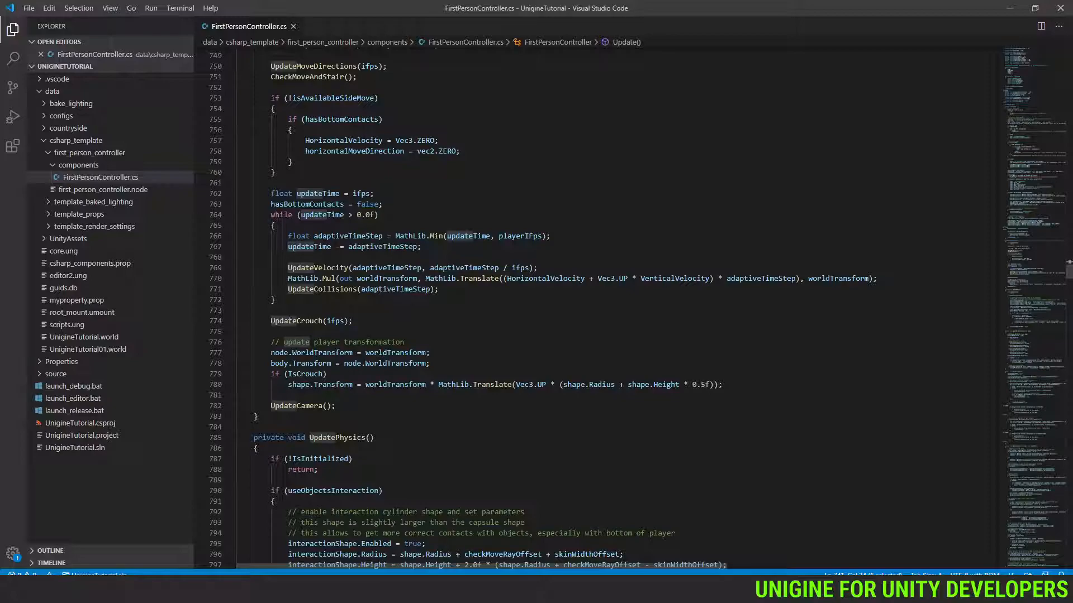
pyautogui.rightClick(303, 323)
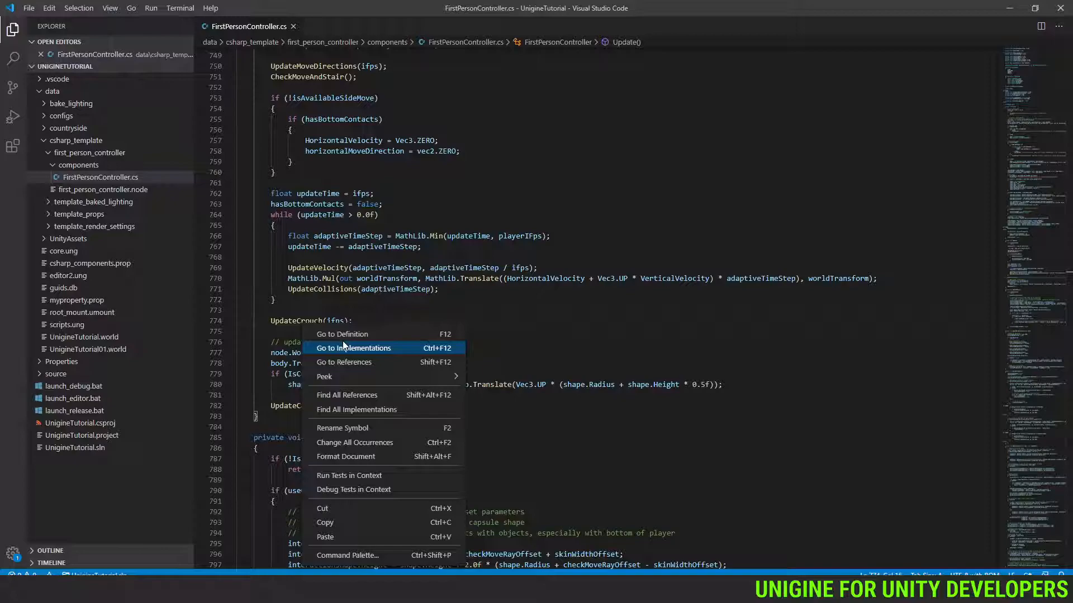
pyautogui.click(485, 342)
# Step: Highlight the UpdatePhysics method name and read its object interaction code, continuing into UpdateMoveDirections
pyautogui.scroll(-3, 301, 318)
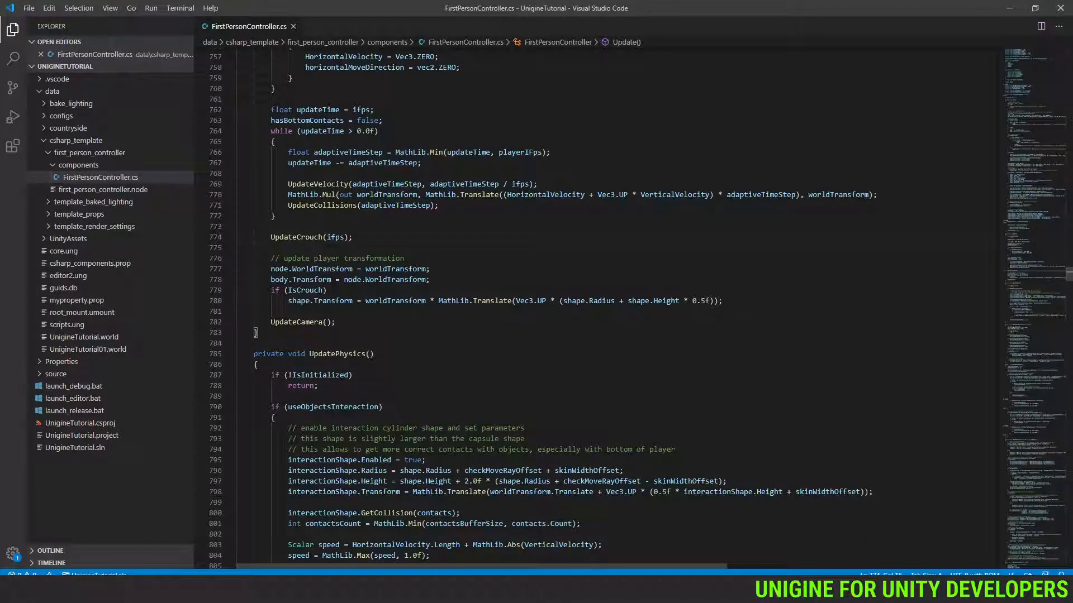
pyautogui.click(340, 353)
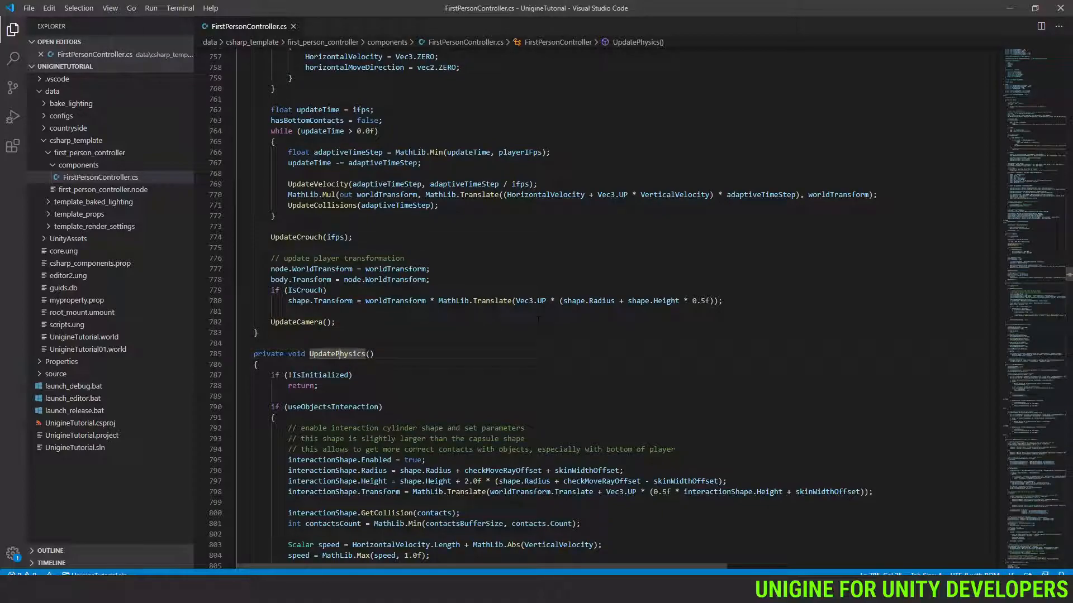
pyautogui.scroll(-3, 538, 319)
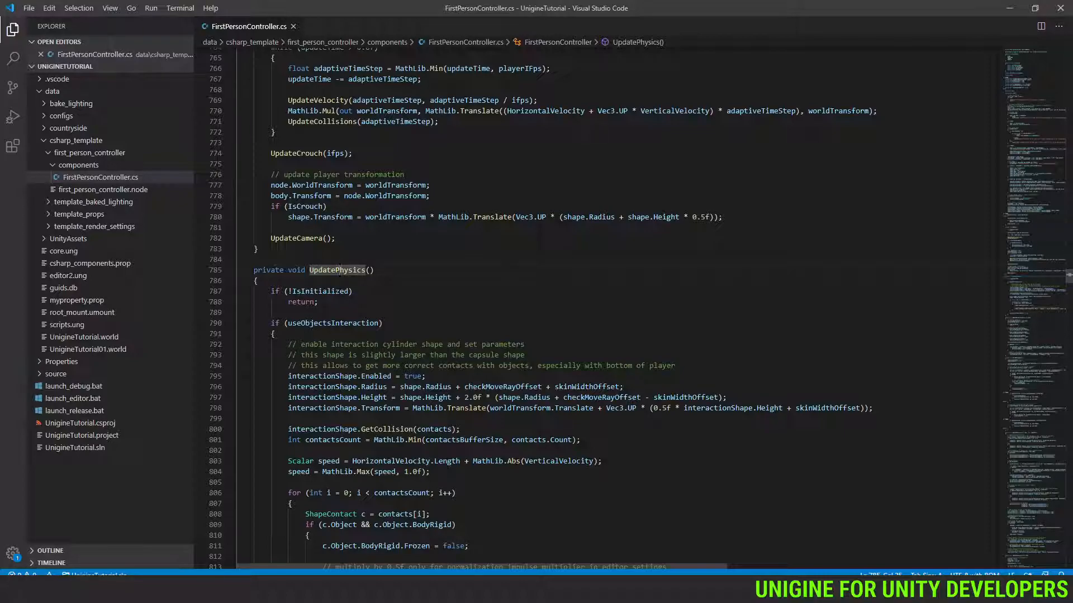
pyautogui.scroll(-12, 614, 308)
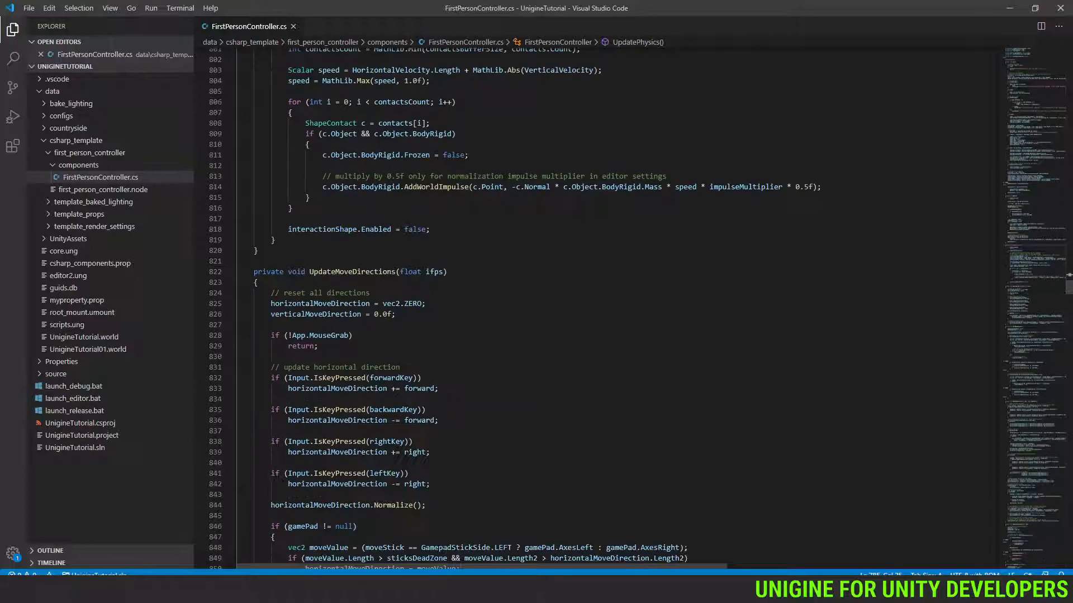
pyautogui.scroll(-4, 614, 307)
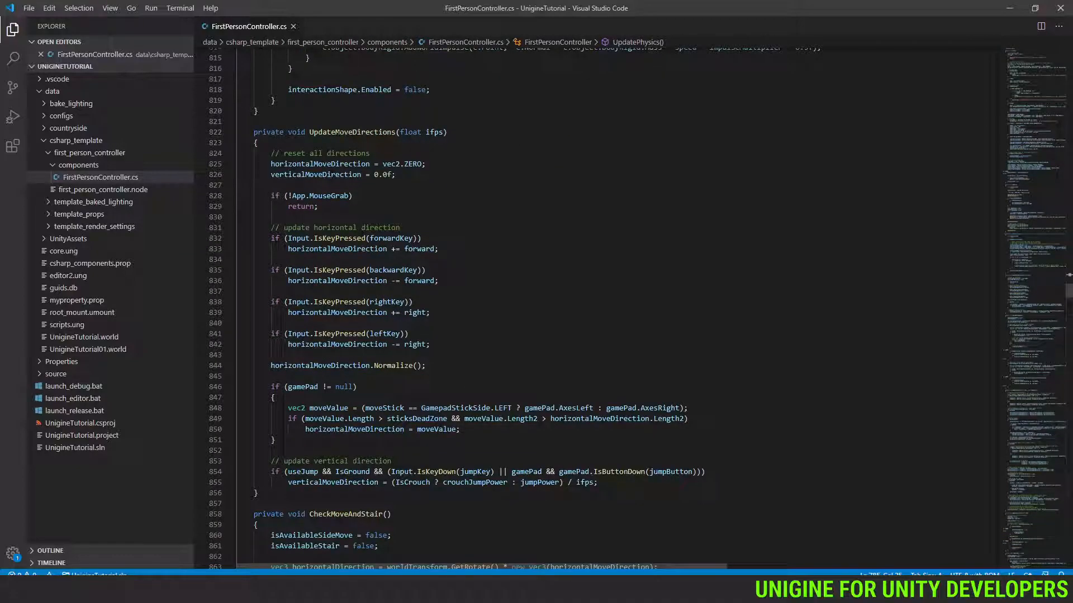
# Step: Find all references to the UpdateMoveDirections method and jump to its call inside Update
pyautogui.click(340, 132)
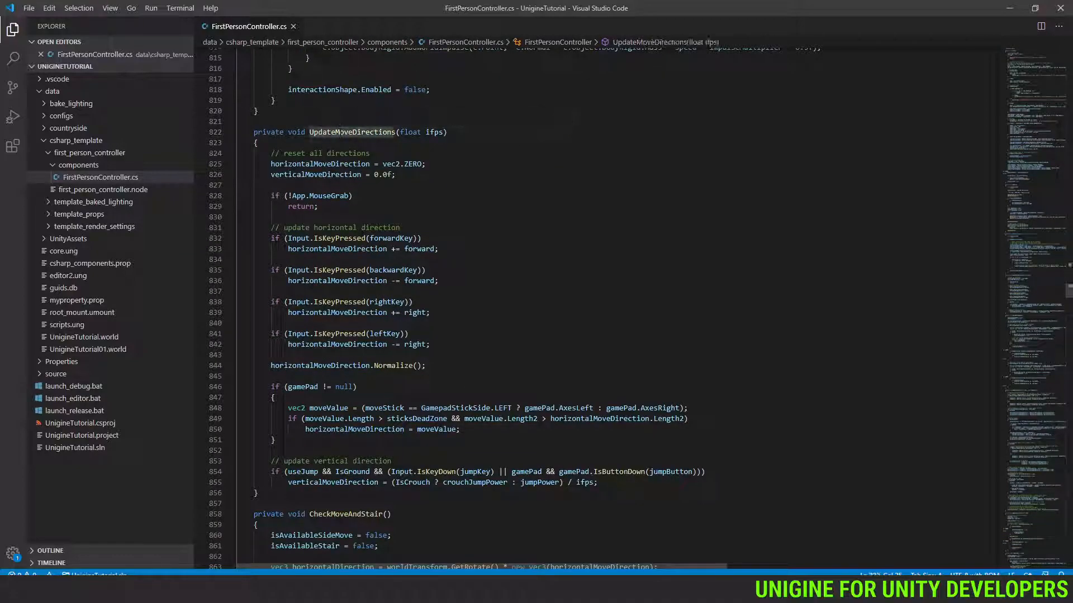
pyautogui.rightClick(340, 133)
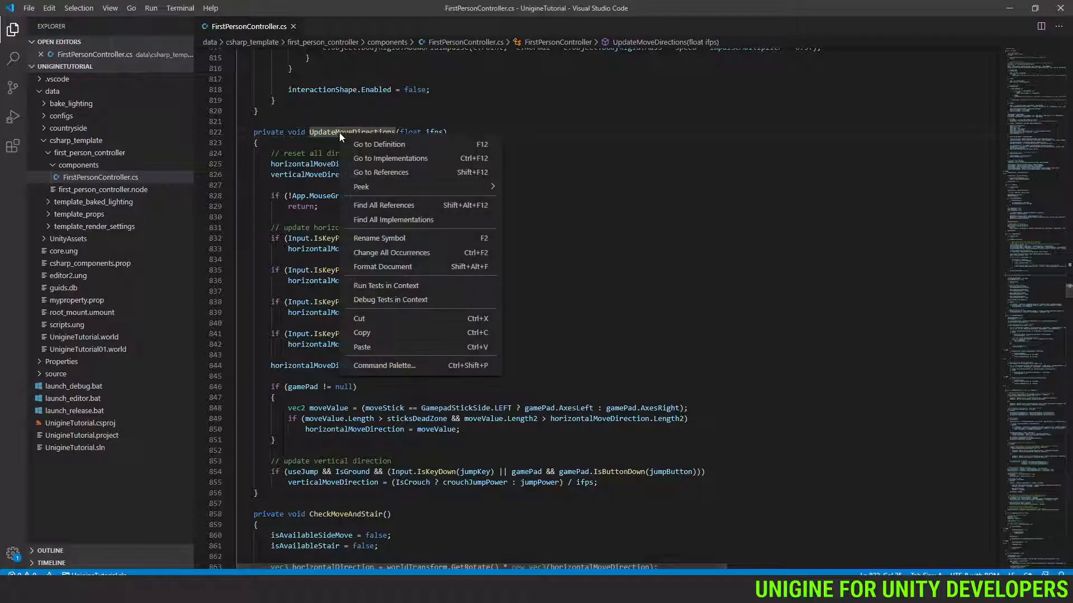
pyautogui.click(407, 204)
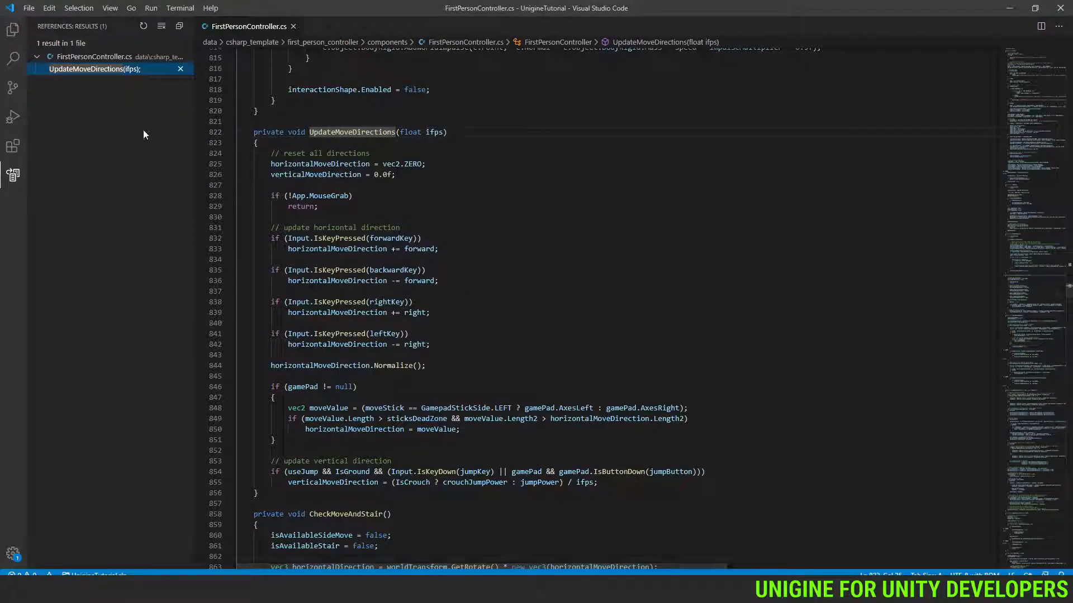
pyautogui.click(145, 70)
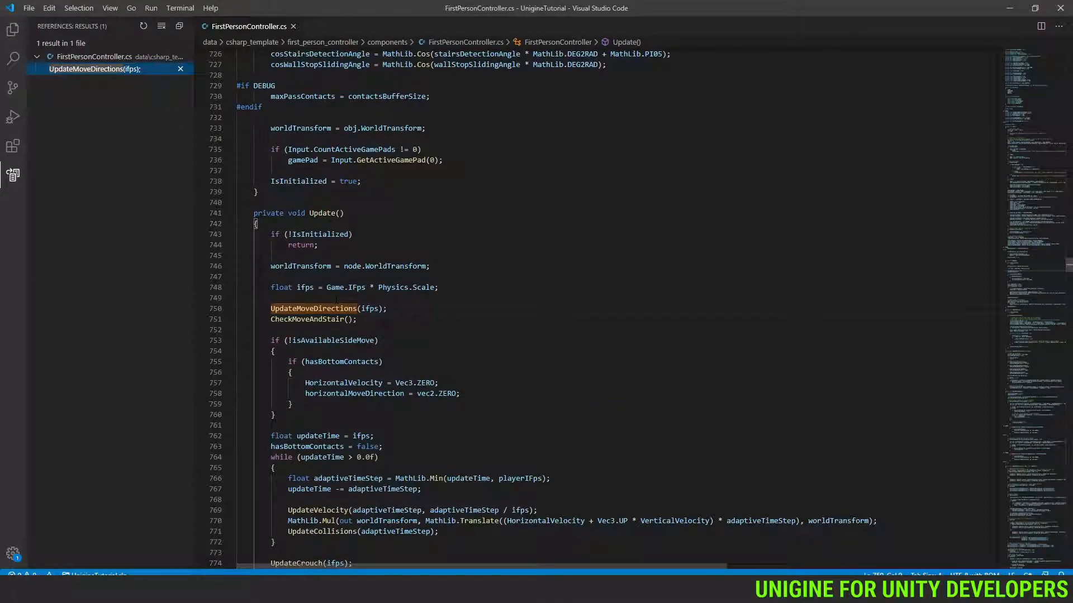
# Step: Switch to UnigineEditor and create a C# component named test in the data folder
pyautogui.hotkey('alt', 'Tab')
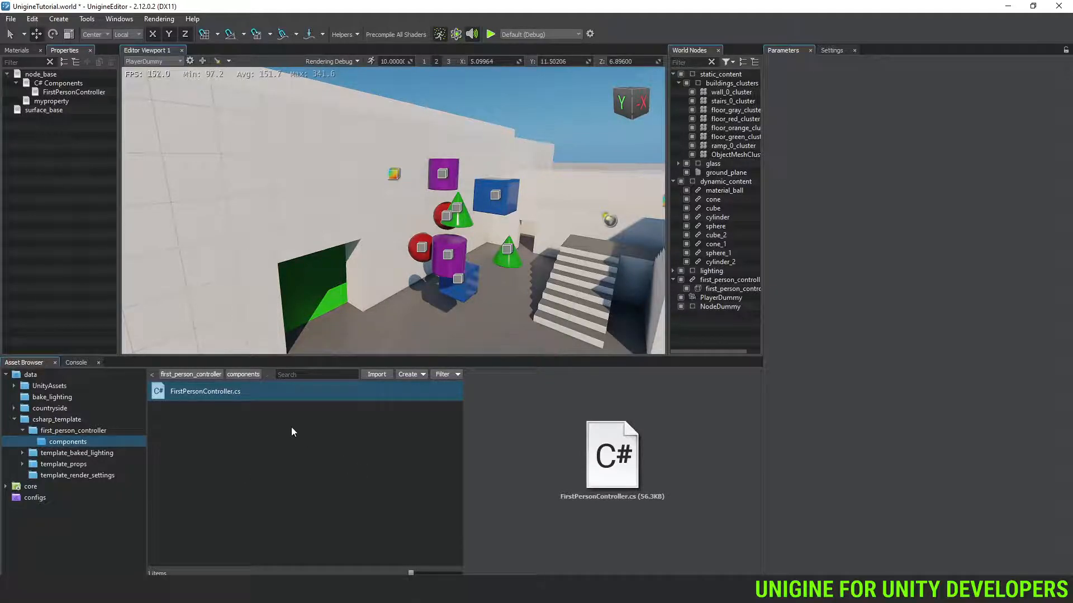
pyautogui.click(417, 378)
pyautogui.click(409, 377)
pyautogui.click(41, 377)
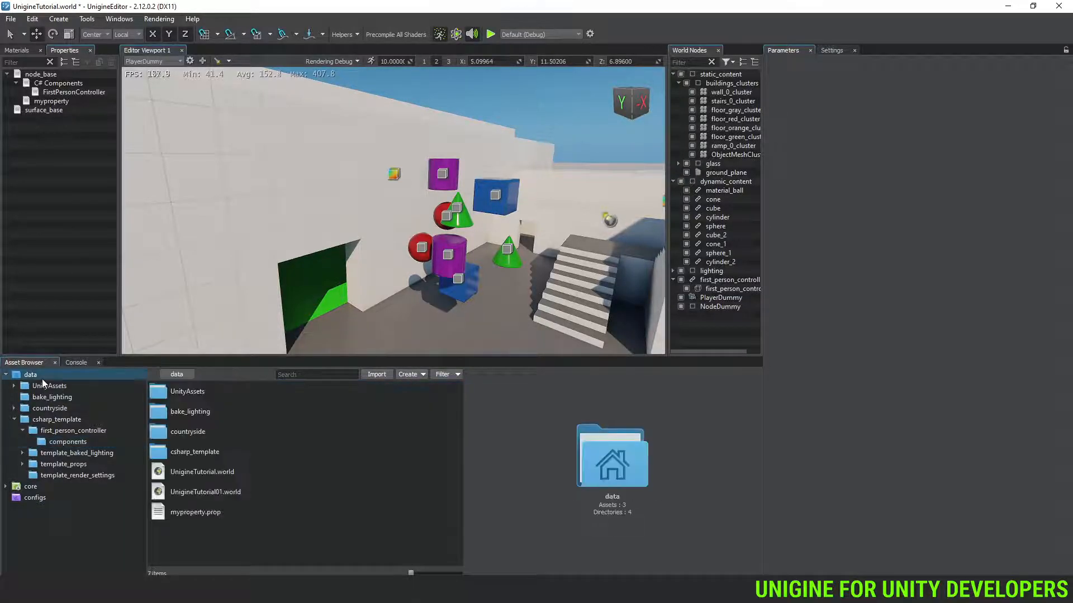
pyautogui.click(408, 375)
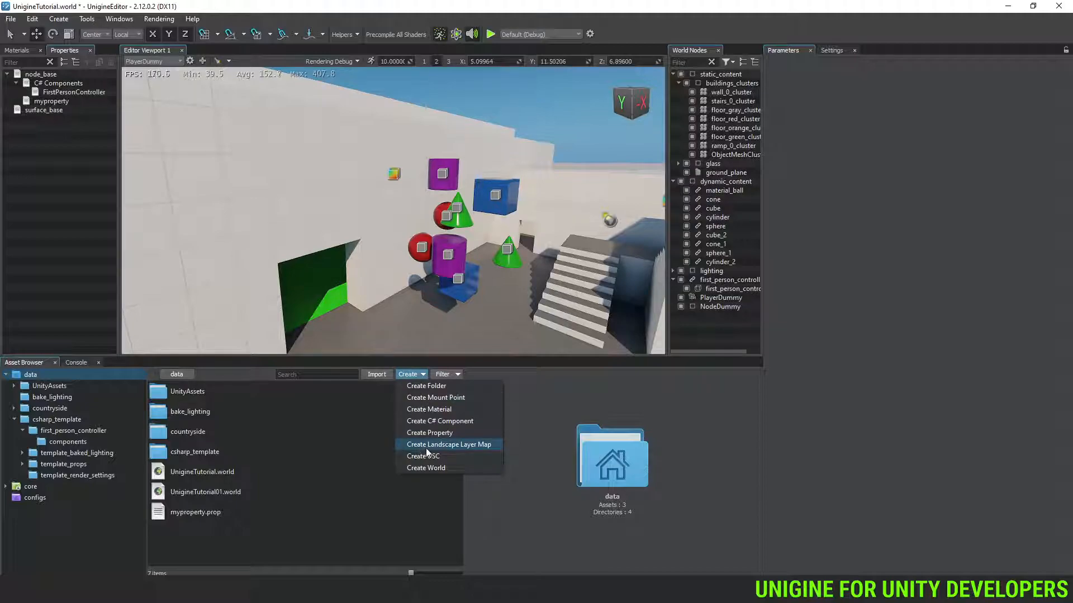
pyautogui.click(446, 422)
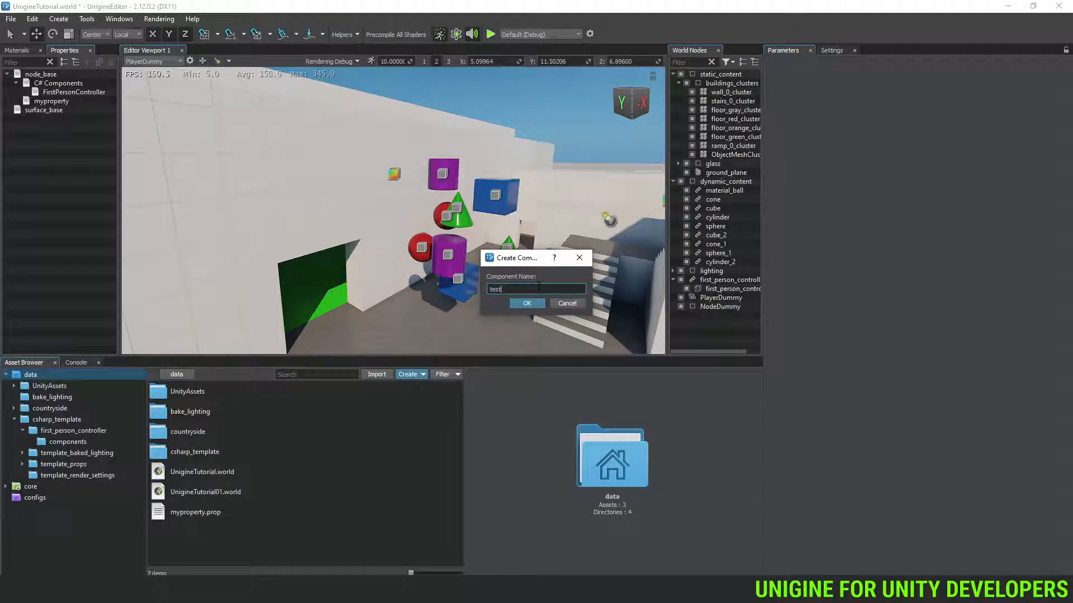
pyautogui.click(536, 305)
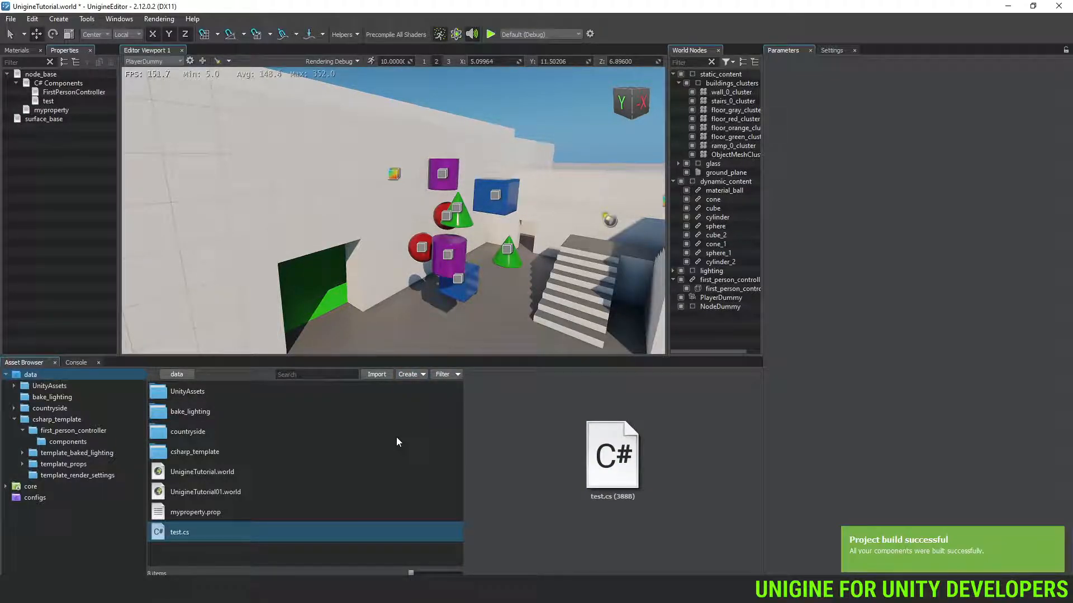
# Step: Open test.cs in the code editor and declare a public string field called name at the start of the test class
pyautogui.doubleClick(247, 531)
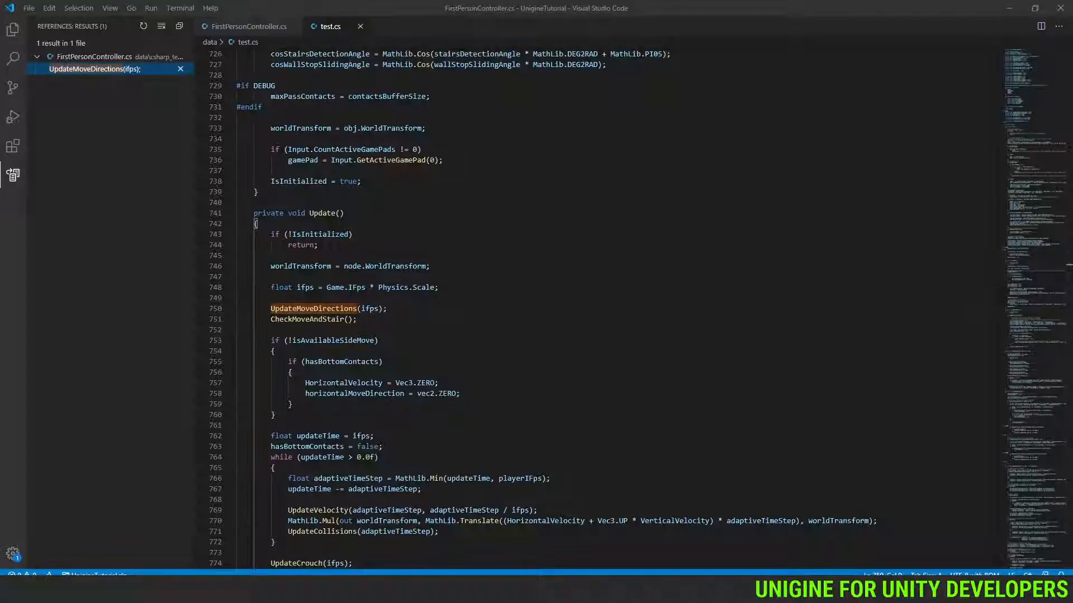
pyautogui.click(422, 122)
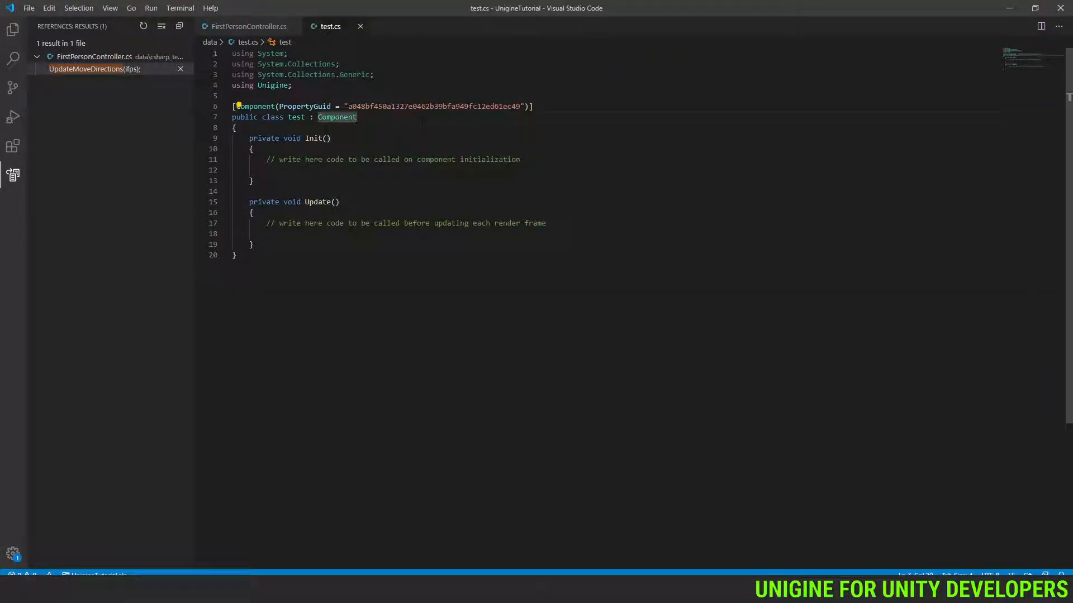
pyautogui.press('Down')
pyautogui.press('Return')
pyautogui.press('Return')
pyautogui.press('Return')
pyautogui.press('Up')
pyautogui.press('Tab')
pyautogui.write('public strin')
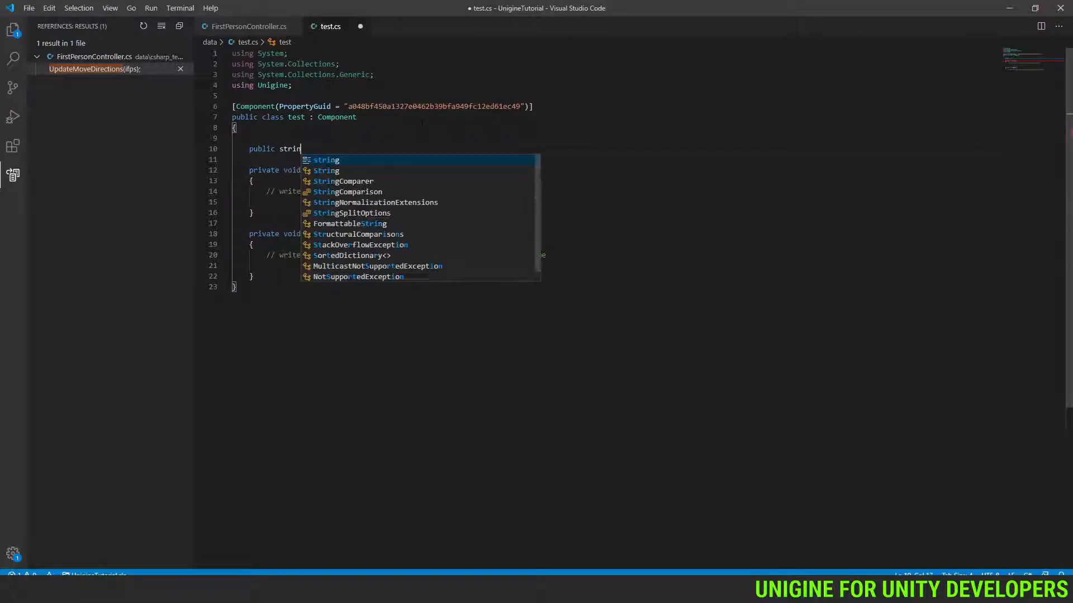
pyautogui.write('g name;')
# Step: Declare a public float field called speed below the name field and save test.cs
pyautogui.press('Return')
pyautogui.write('pu')
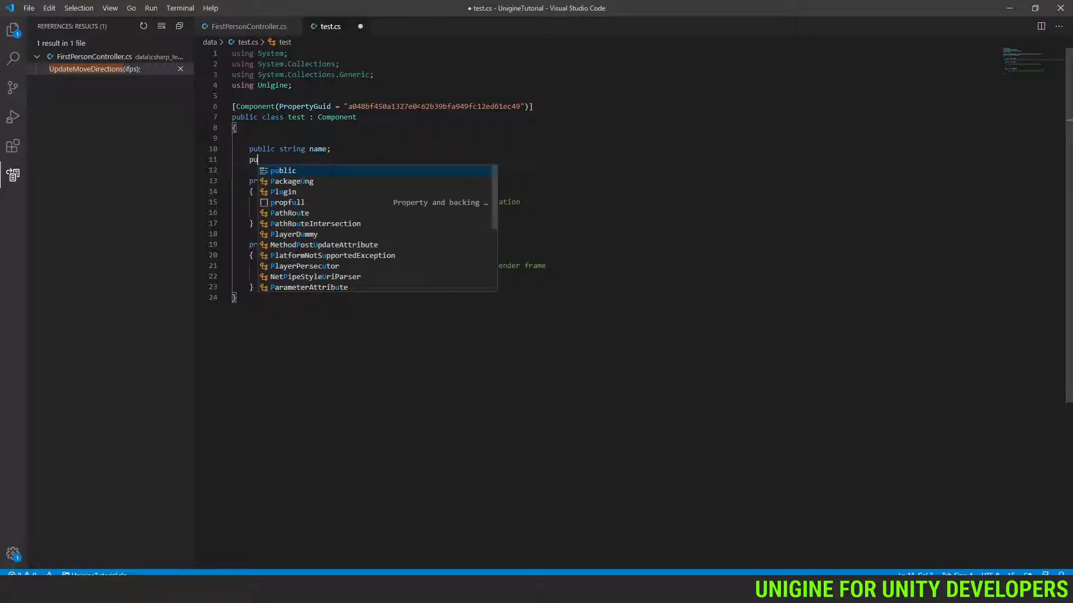
pyautogui.write('blic')
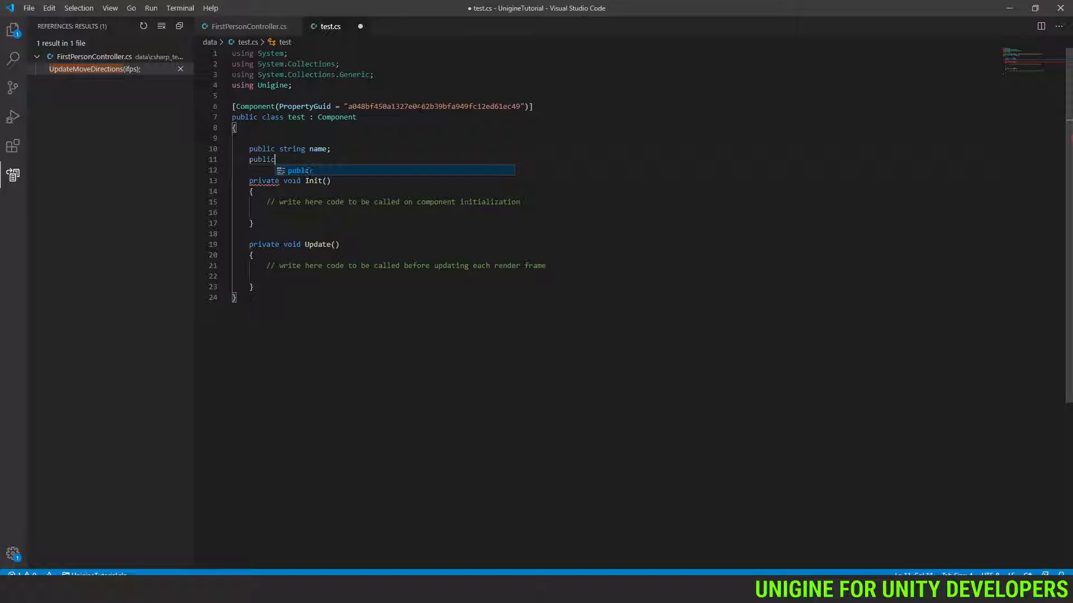
pyautogui.write(' float s')
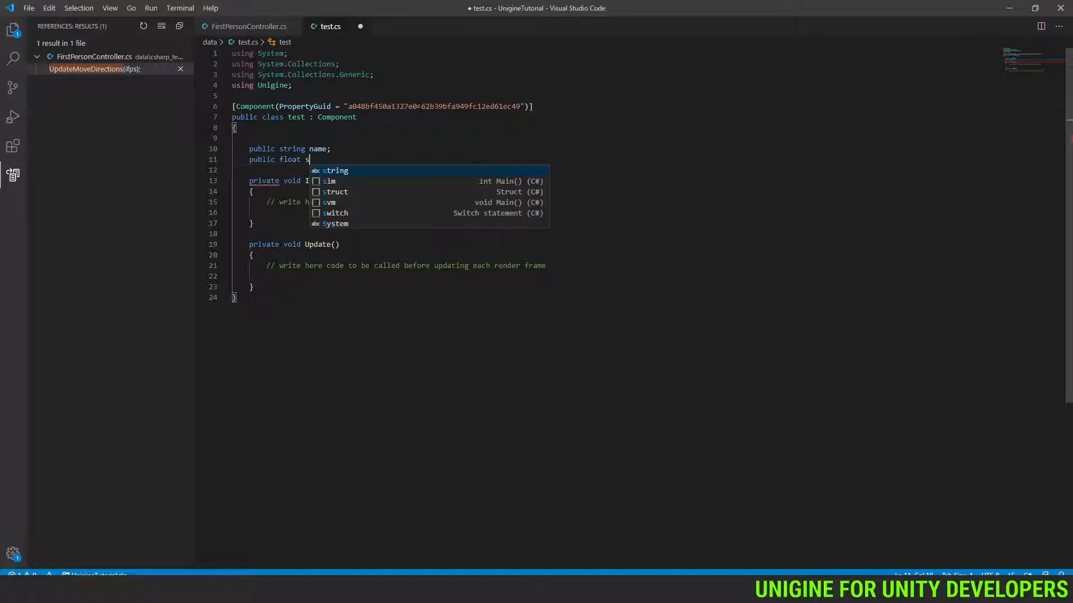
pyautogui.write('peed;')
pyautogui.press('Down')
pyautogui.hotkey('ctrl', 's')
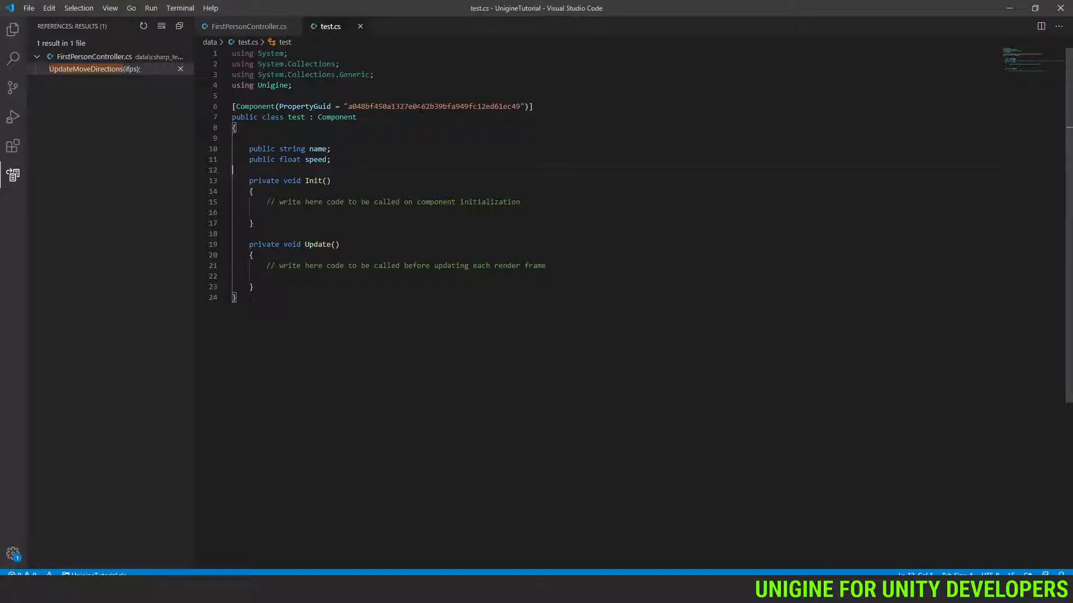
# Step: Switch to UnigineEditor, compare the parameters of the test and myproperty properties, and reimport myproperty.prop
pyautogui.hotkey('alt', 'Tab')
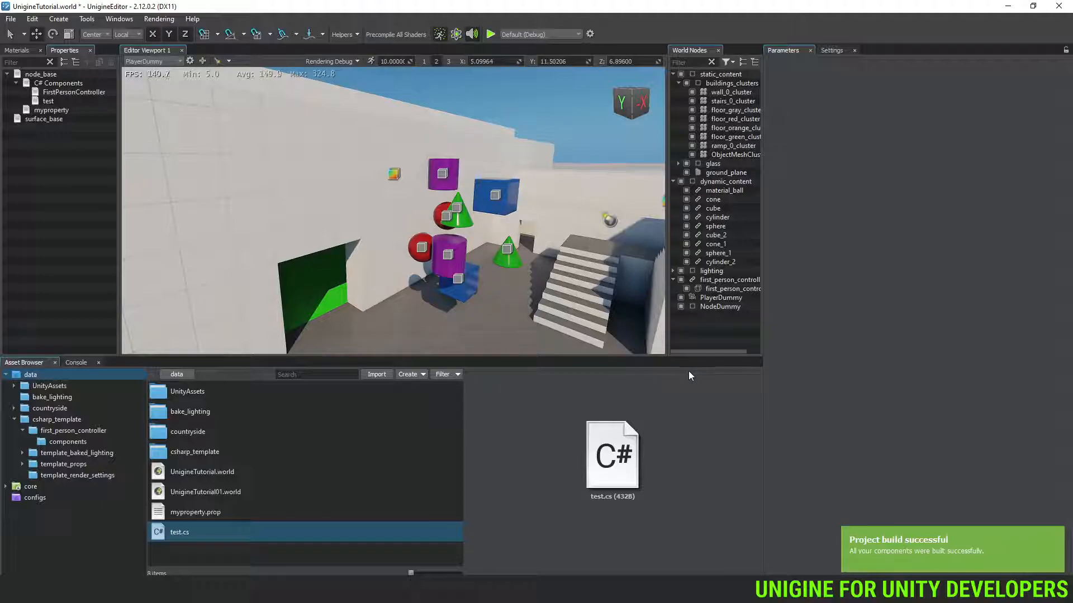
pyautogui.click(47, 102)
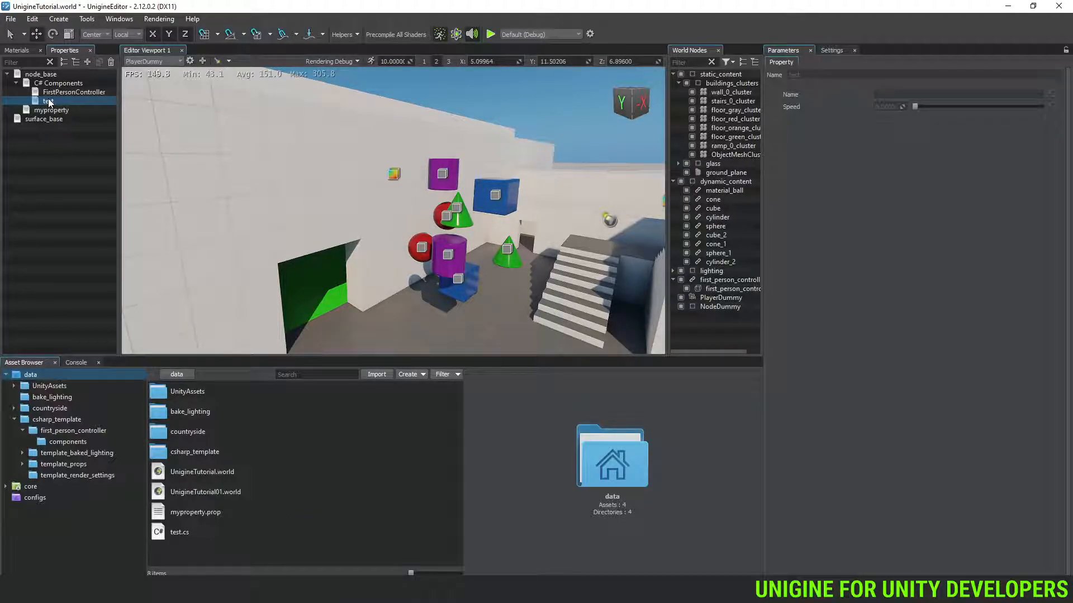
pyautogui.click(209, 514)
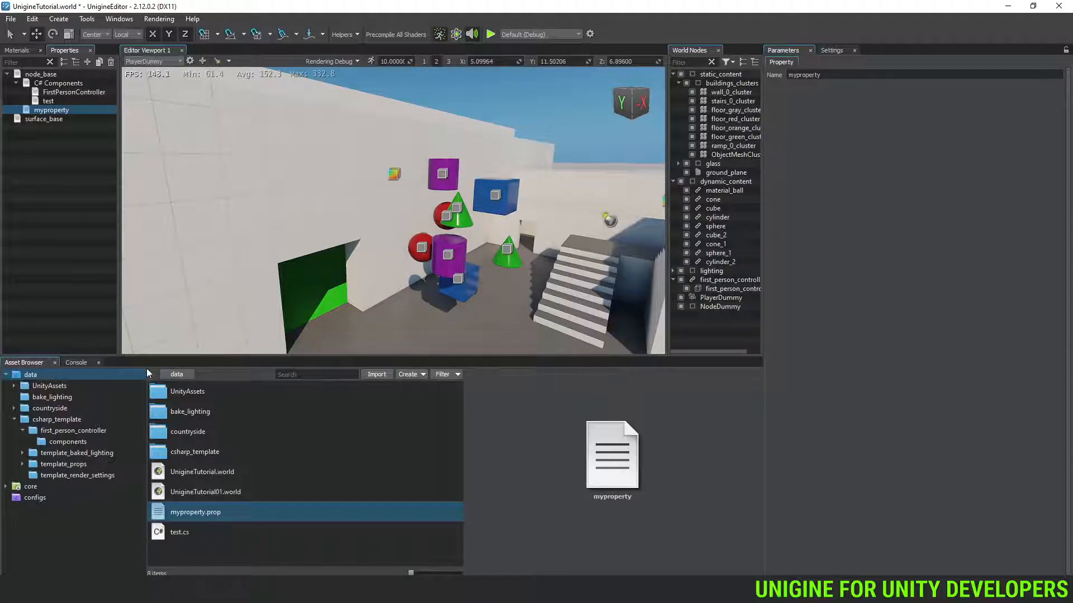
pyautogui.rightClick(234, 512)
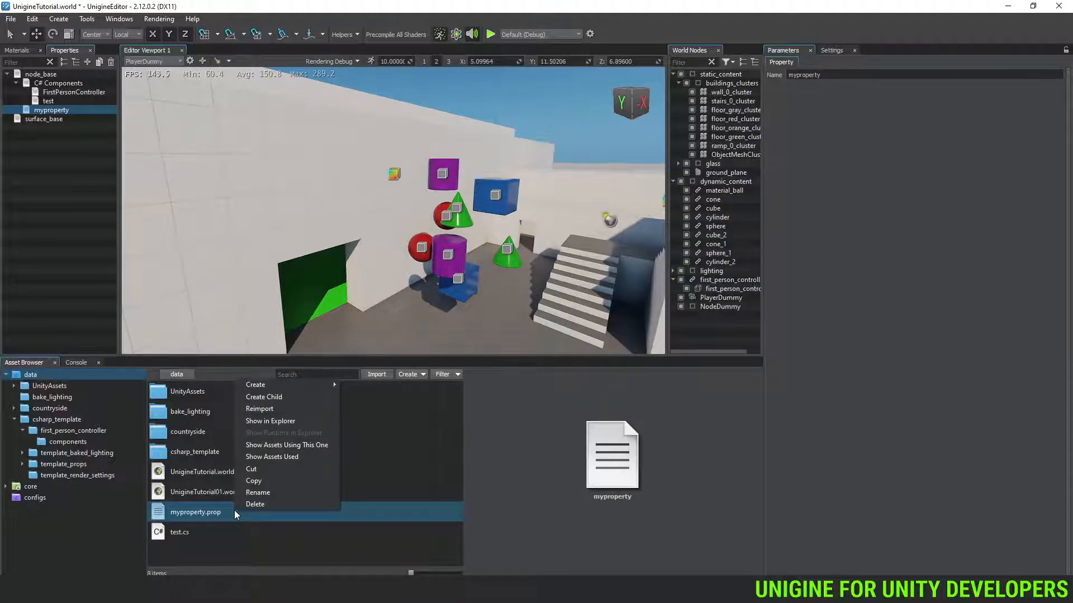
pyautogui.click(297, 411)
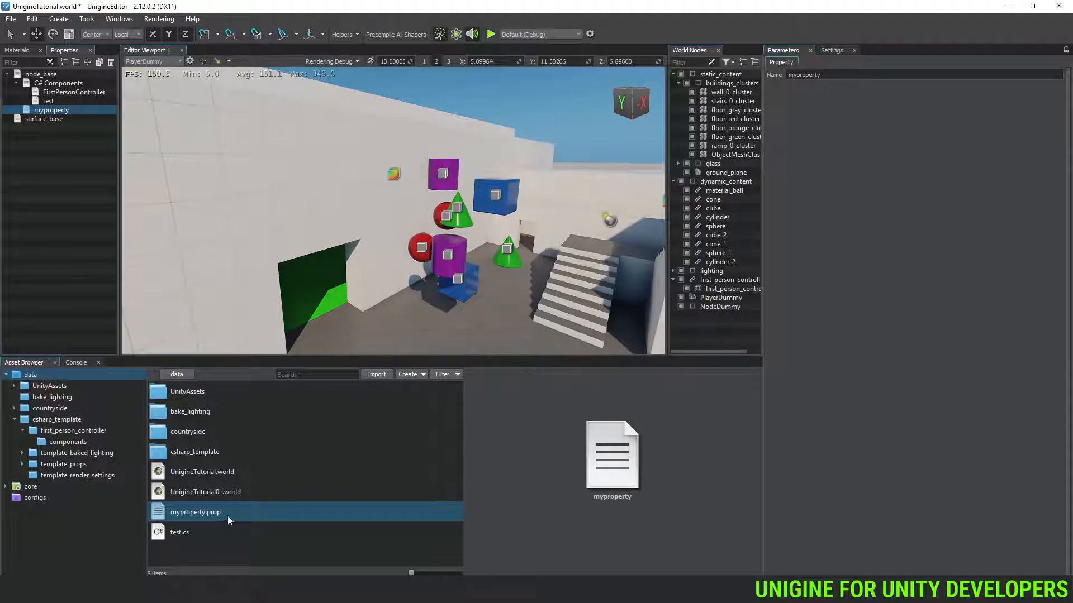
# Step: Show myproperty.prop in its Explorer folder, open it in Visual Studio Code and close the release notes
pyautogui.rightClick(227, 515)
pyautogui.click(276, 424)
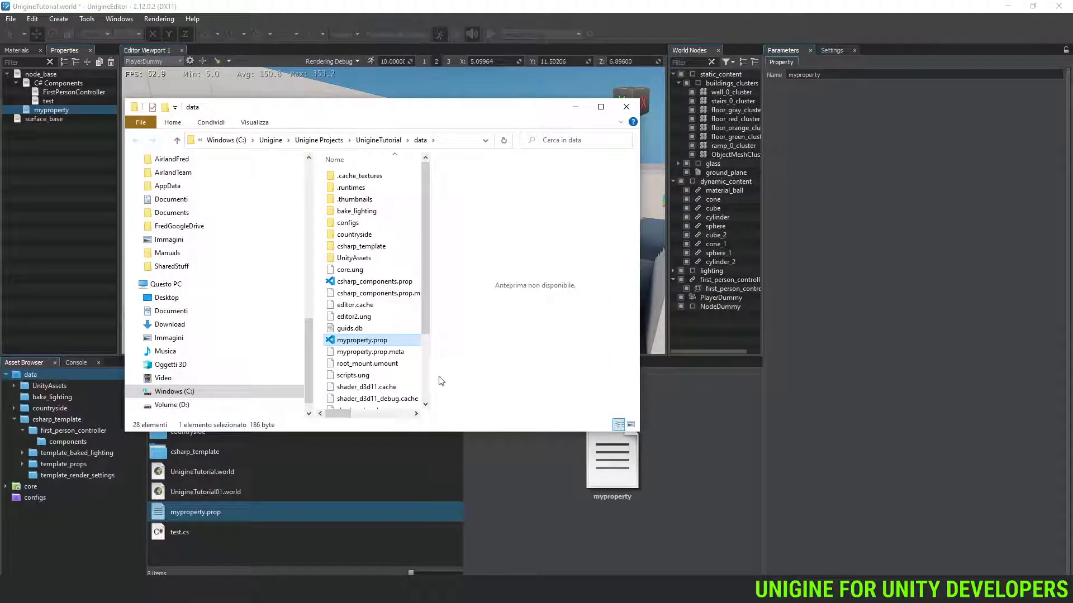
pyautogui.rightClick(386, 339)
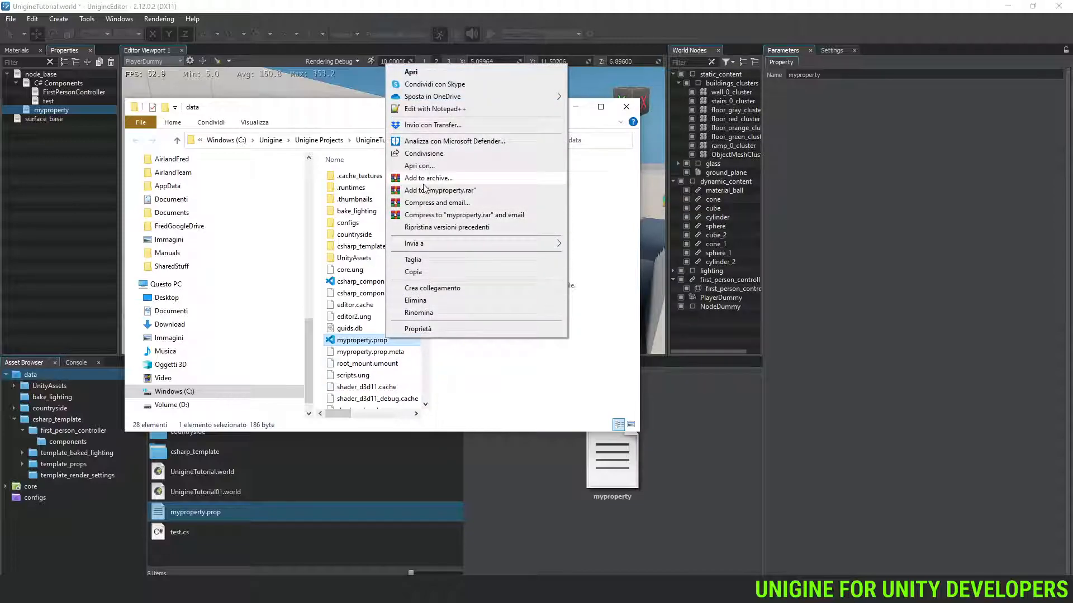
pyautogui.click(352, 343)
pyautogui.doubleClick(352, 343)
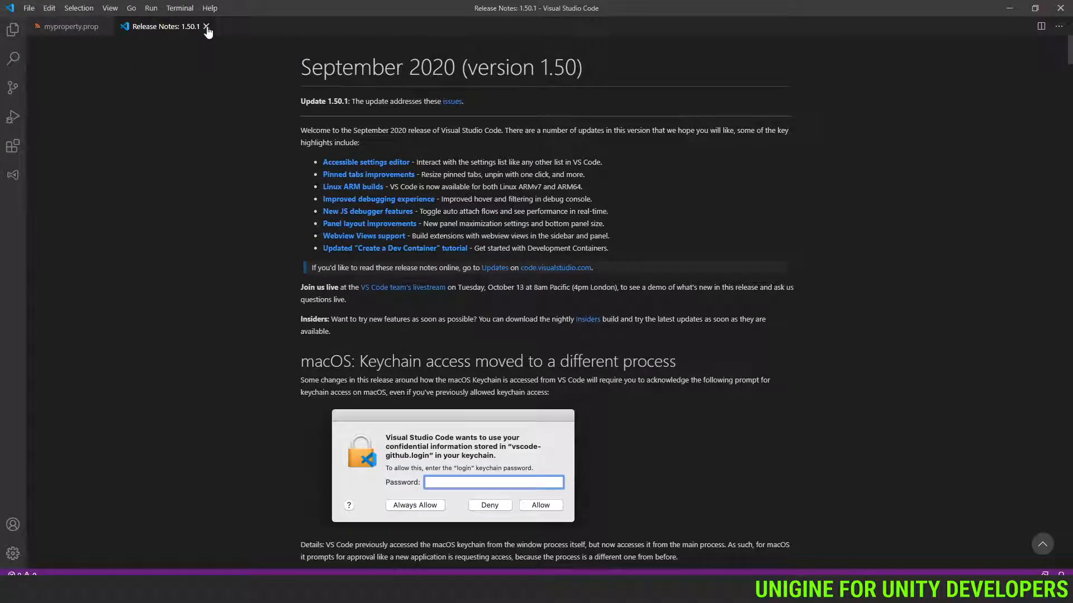
pyautogui.click(207, 26)
# Step: Try to turn the self-closing property tag in myproperty.prop into an opening tag followed by blank lines
pyautogui.click(693, 64)
pyautogui.click(693, 75)
pyautogui.click(693, 64)
pyautogui.press('Left')
pyautogui.press('BackSpace')
pyautogui.press('Right')
pyautogui.write('ù')
pyautogui.press('Return')
pyautogui.write('ù')
pyautogui.press('BackSpace')
pyautogui.press('Return')
pyautogui.press('Return')
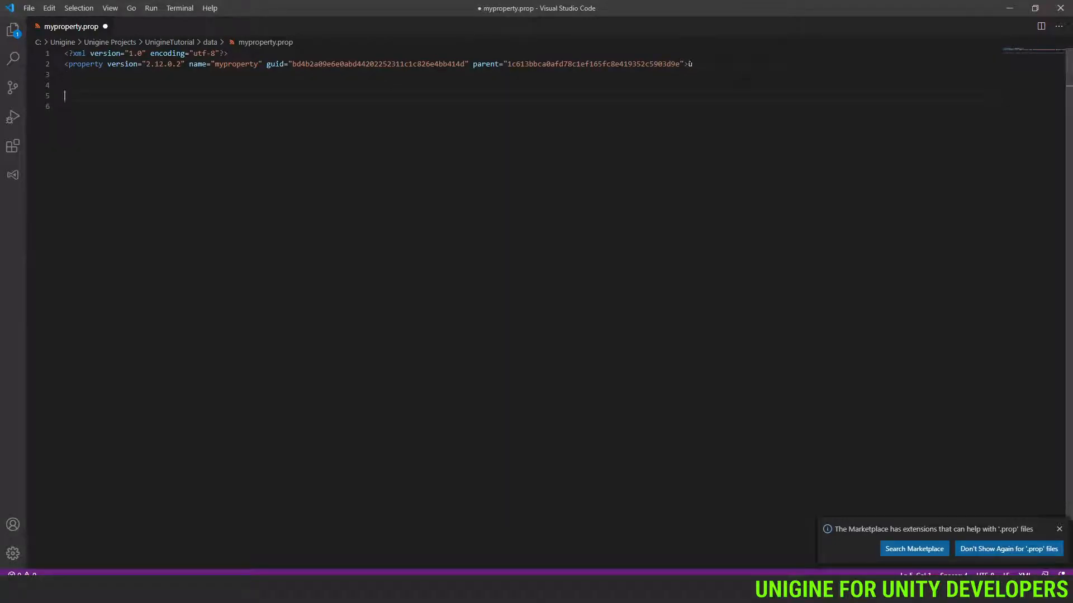
# Step: Add a closing </property> tag below the blank lines and save myproperty.prop
pyautogui.write('</')
pyautogui.write('property>')
pyautogui.press('Up')
pyautogui.press('Return')
pyautogui.press('Up')
pyautogui.press('Up')
pyautogui.hotkey('ctrl', 's')
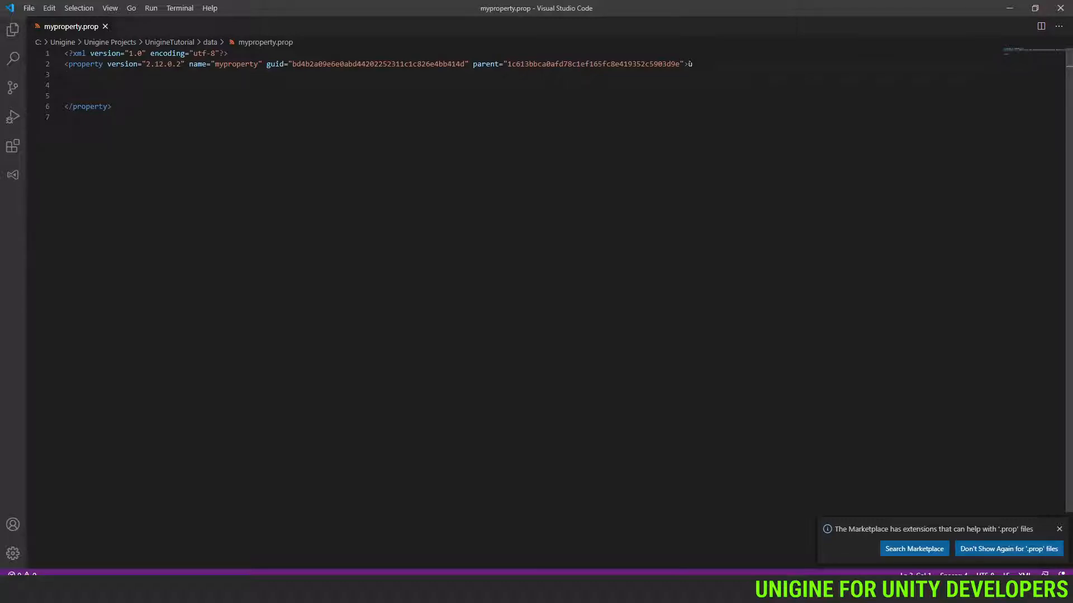
# Step: Switch to UnigineEditor, show the runtime file of test.cs in Explorer and open it for reading its parameter definitions
pyautogui.hotkey('alt', 'Tab')
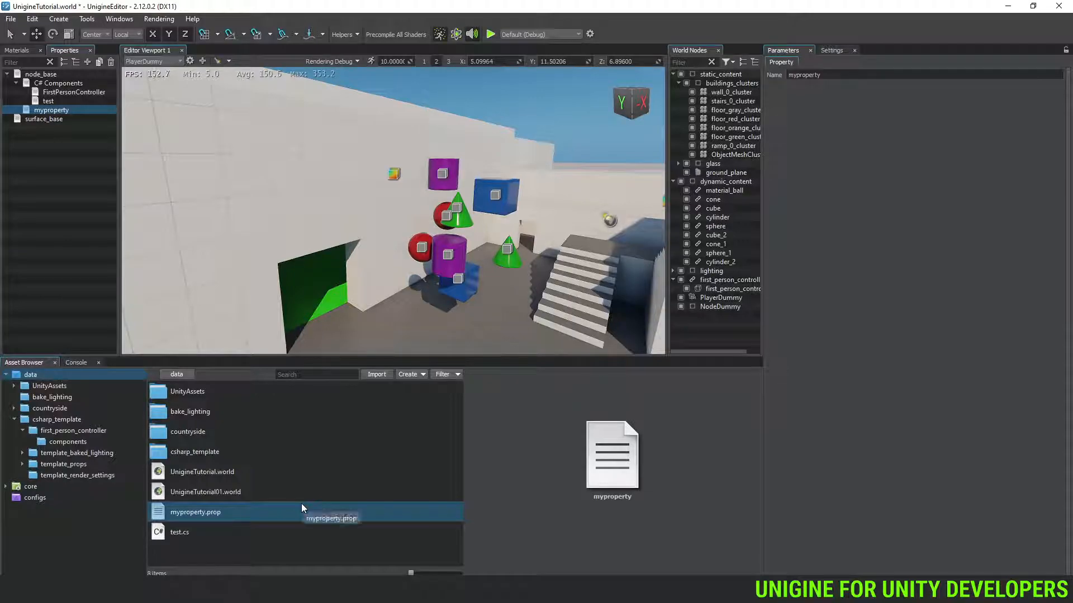
pyautogui.click(217, 528)
pyautogui.rightClick(217, 529)
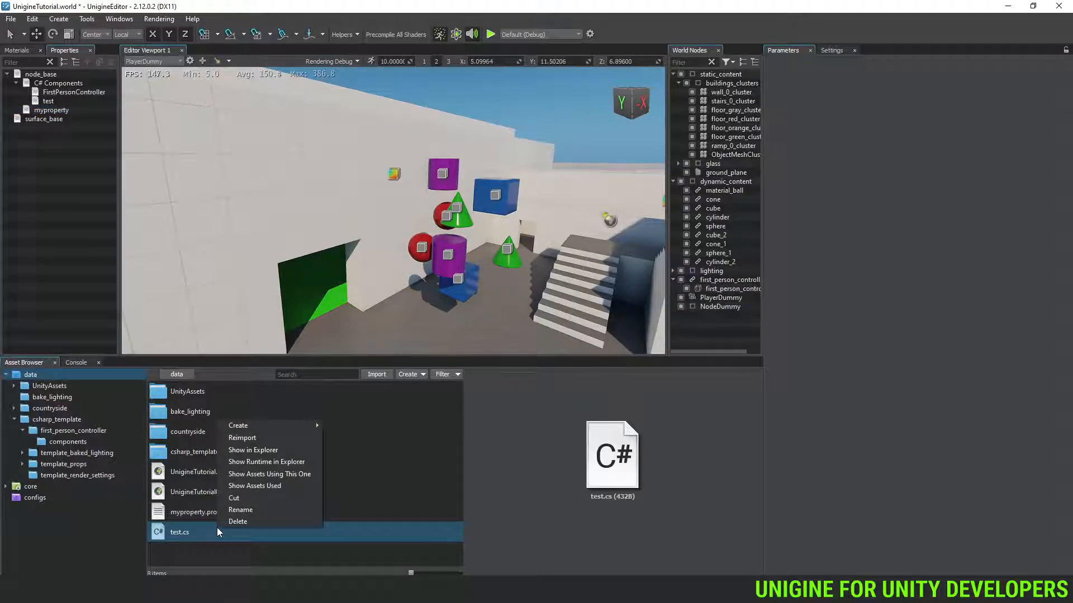
pyautogui.click(291, 462)
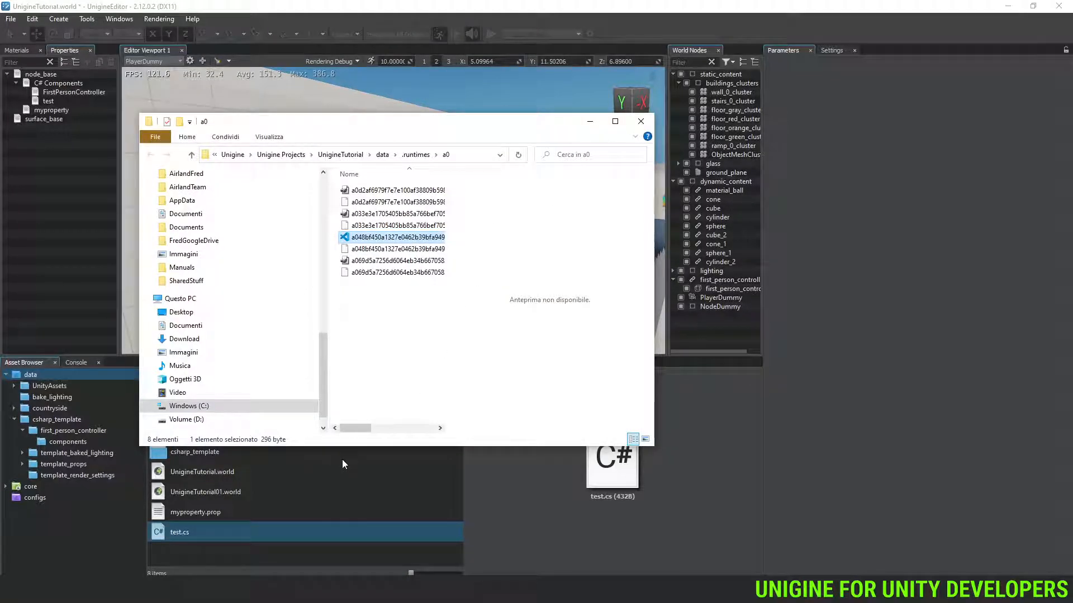
pyautogui.rightClick(385, 240)
pyautogui.click(456, 286)
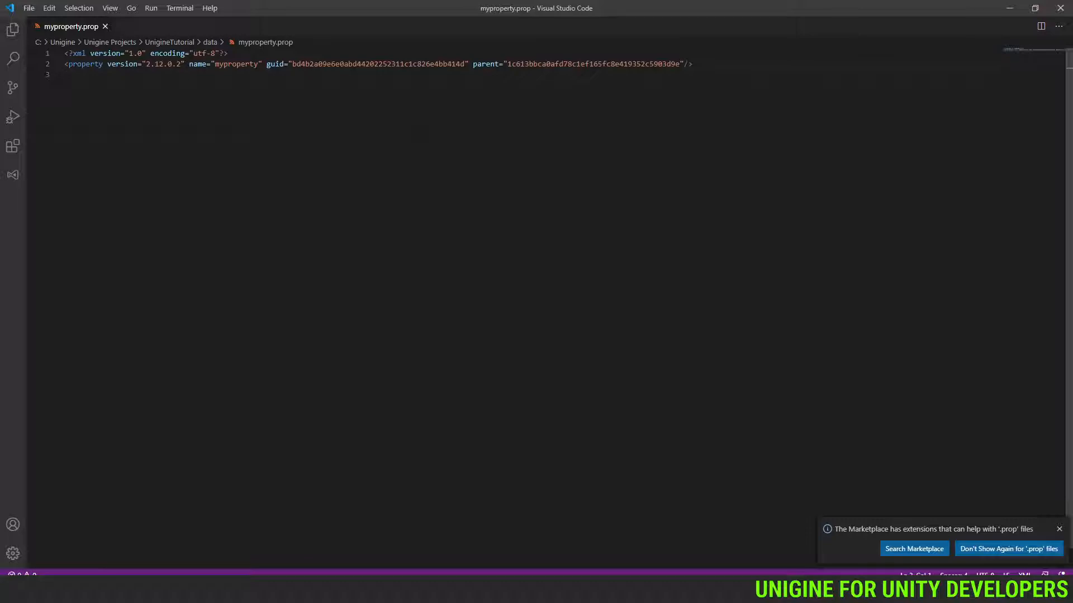
# Step: Add a string parameter name, a float parameter speed with value 0 and a closing </property> tag to myproperty.prop
pyautogui.write('<parameter name="name" type="string"/>     <parameter name="speed" type="float">0</parameter>')
pyautogui.press('Return')
pyautogui.press('Return')
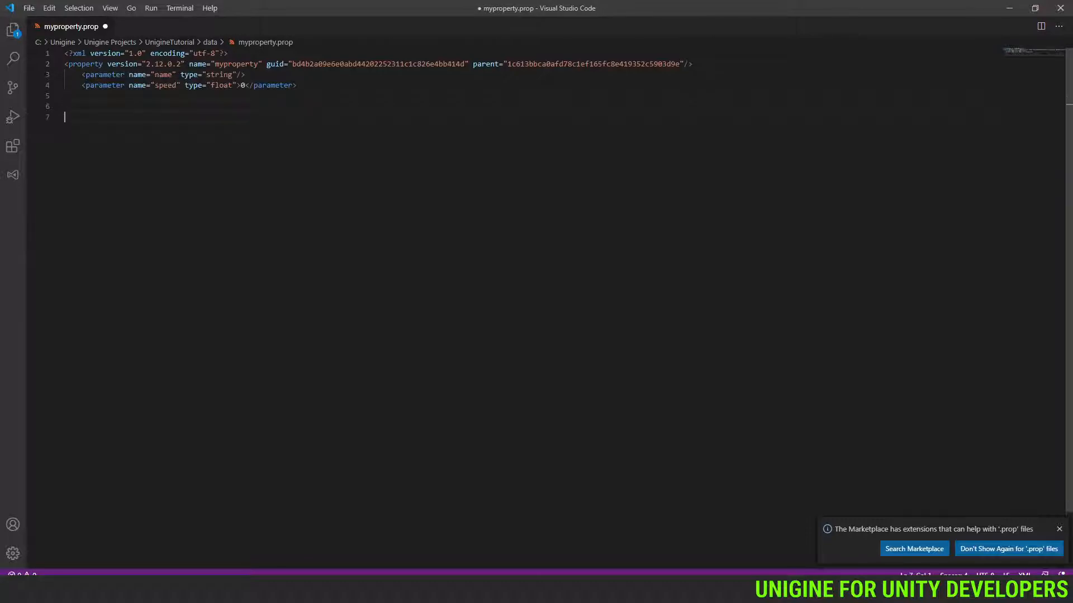
pyautogui.write('</prop')
pyautogui.press('Return')
pyautogui.write('>')
# Step: Rename the string parameter in myproperty.prop to MyName
pyautogui.click(110, 85)
pyautogui.press('Up')
pyautogui.press('Up')
pyautogui.press('Down')
pyautogui.press('Left')
pyautogui.press('Left')
pyautogui.press('Down')
pyautogui.hotkey('ctrl', 'Right')
pyautogui.hotkey('ctrl', 'Right')
pyautogui.hotkey('ctrl', 'Right')
pyautogui.press('Up')
pyautogui.write('My')
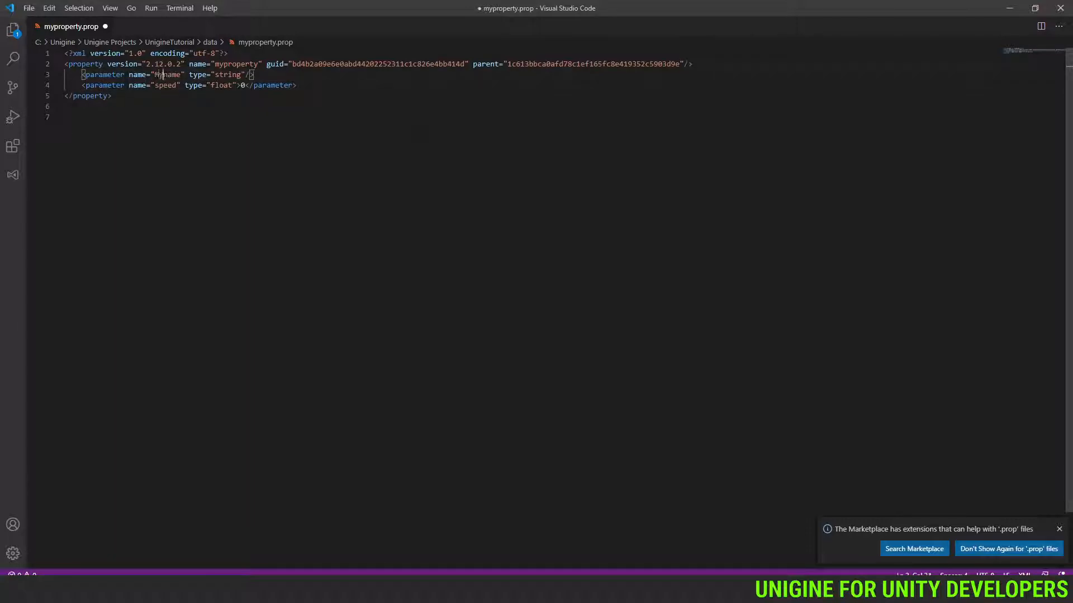
pyautogui.press('Delete')
pyautogui.write('N')
# Step: Remove the self-closing slash from the opening property tag and save myproperty.prop
pyautogui.press('Down')
pyautogui.press('Down')
pyautogui.press('Down')
pyautogui.click(688, 64)
pyautogui.press('BackSpace')
pyautogui.hotkey('ctrl', 's')
pyautogui.click(65, 117)
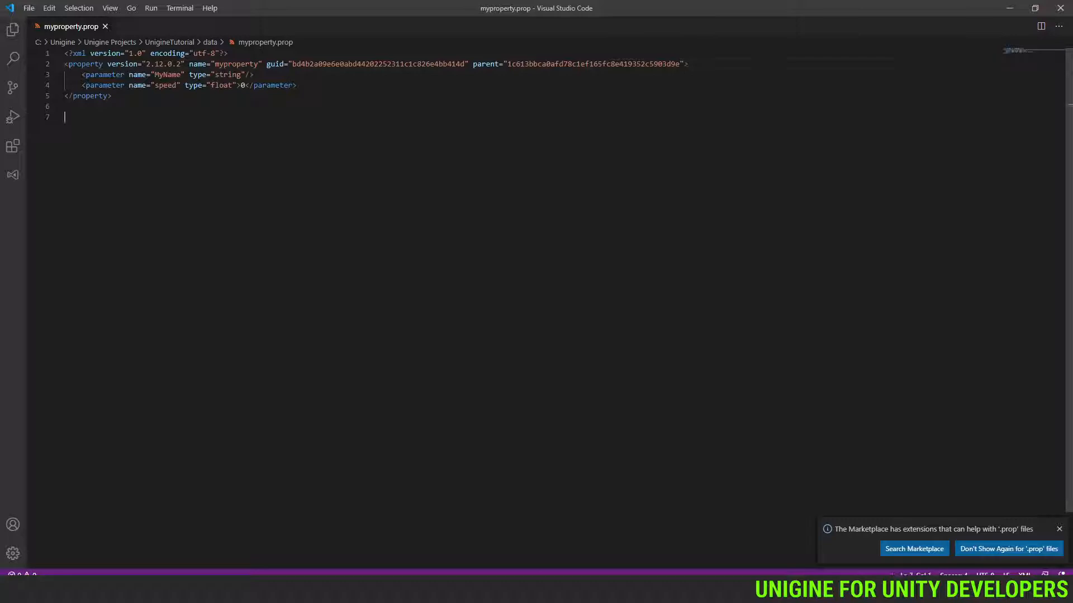
# Step: Rename the float parameter to Myspeed and save myproperty.prop
pyautogui.click(155, 85)
pyautogui.write('My')
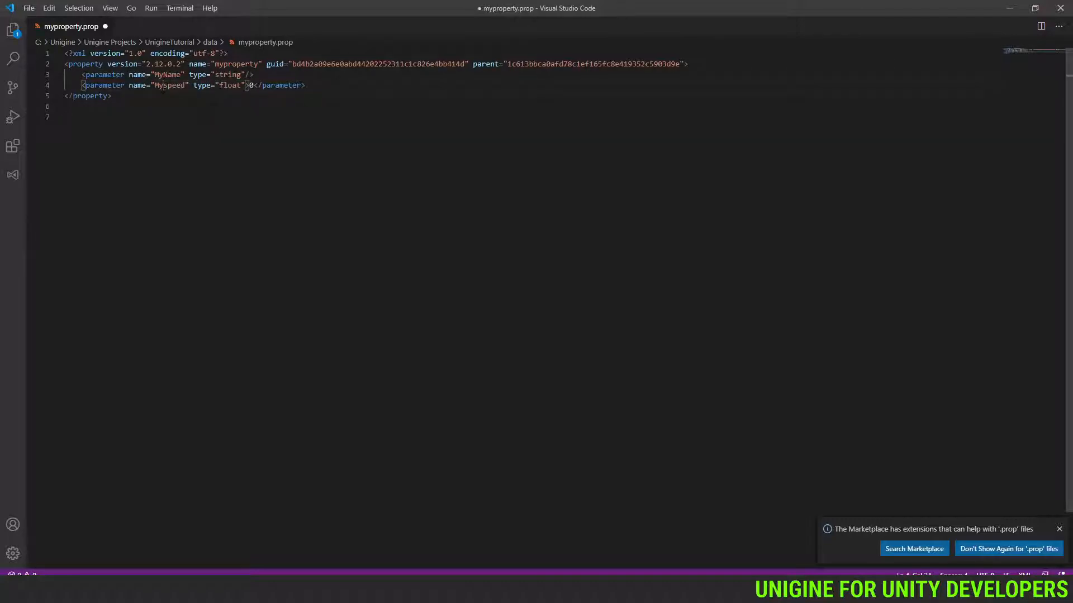
pyautogui.click(65, 118)
pyautogui.hotkey('ctrl', 's')
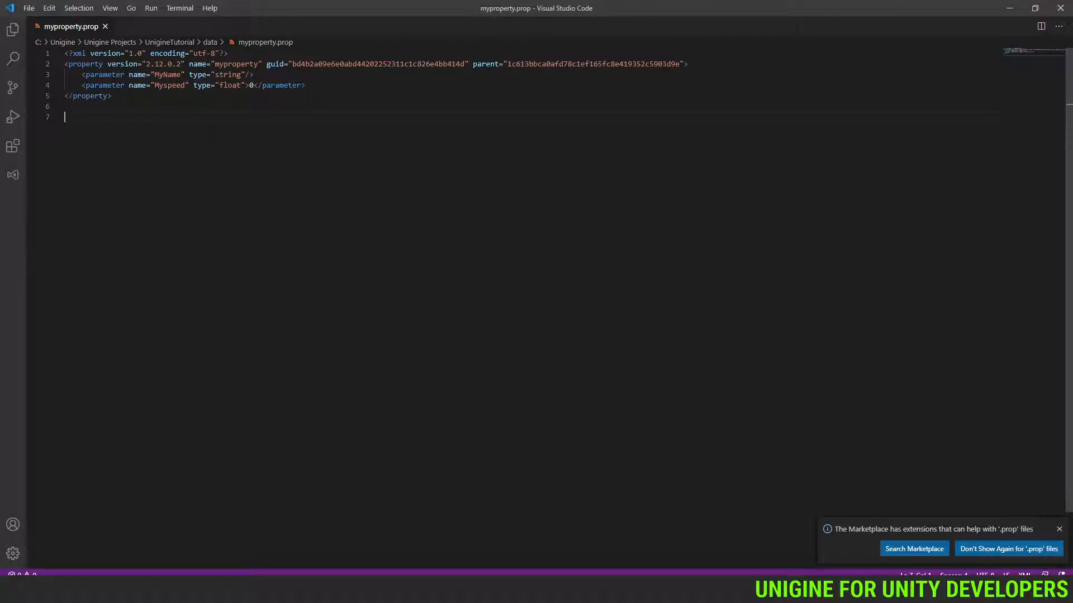
# Step: Switch to UnigineEditor and inspect the parameters of the myproperty property
pyautogui.hotkey('alt', 'Tab')
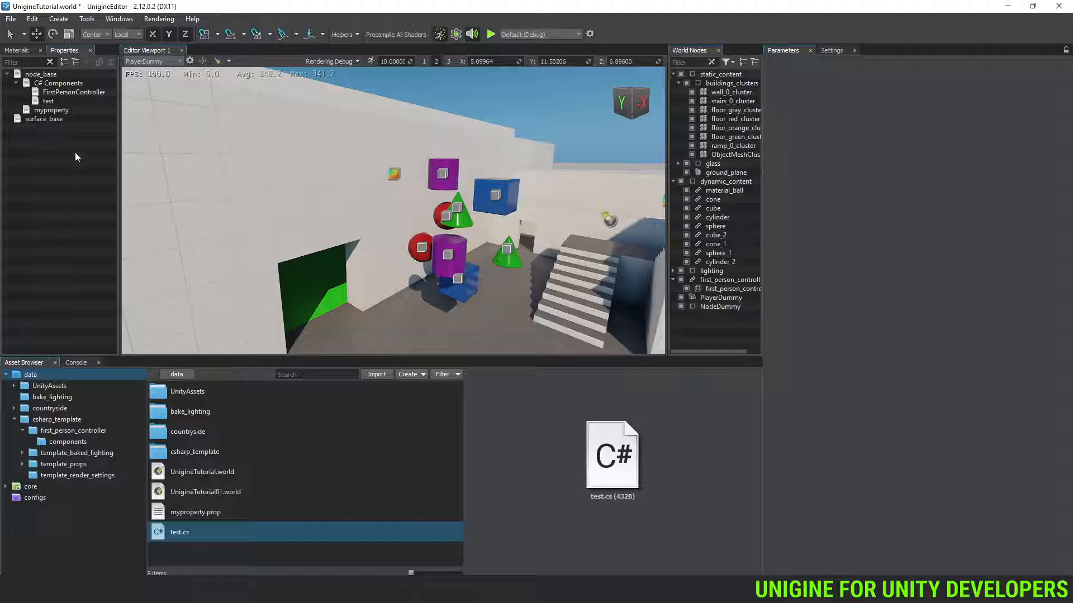
pyautogui.click(56, 110)
pyautogui.click(881, 92)
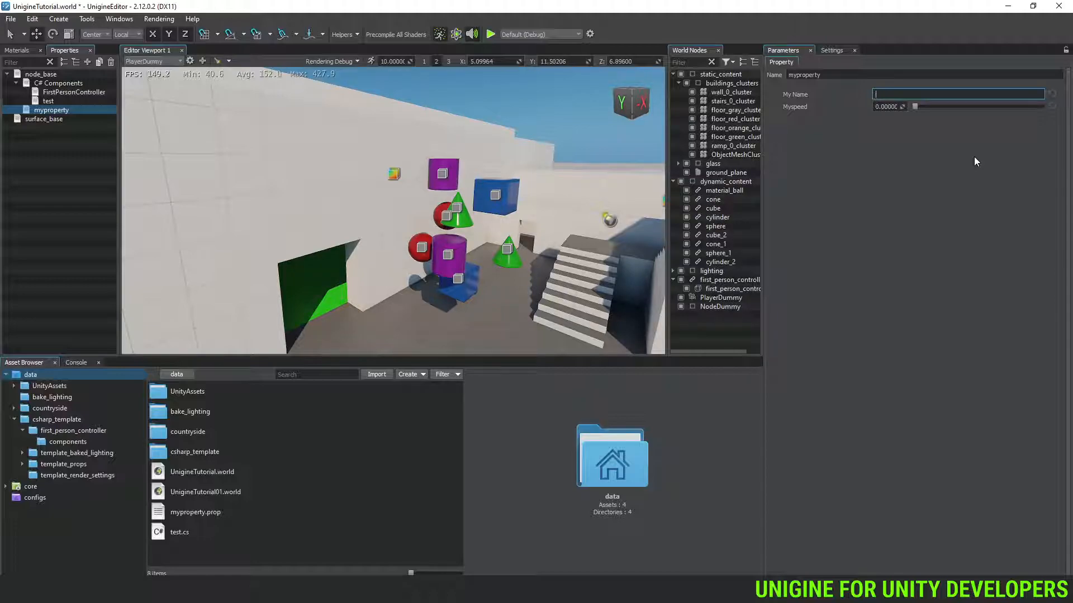
# Step: Add a property slot to the NodeDummy node and assign myproperty.prop to it
pyautogui.click(721, 308)
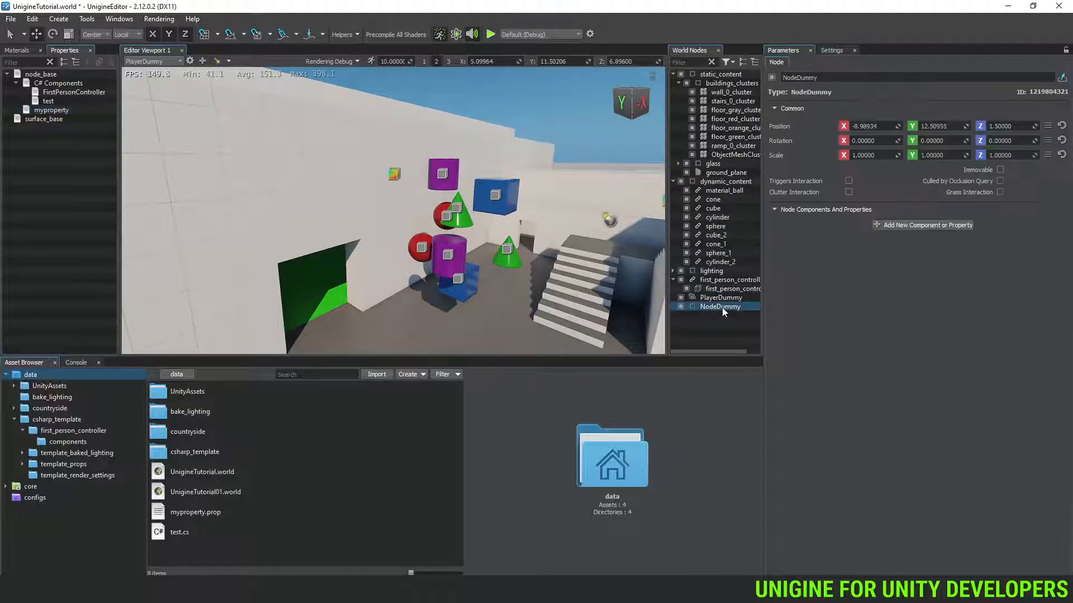
pyautogui.moveTo(204, 513); pyautogui.dragTo(832, 295)
pyautogui.click(922, 227)
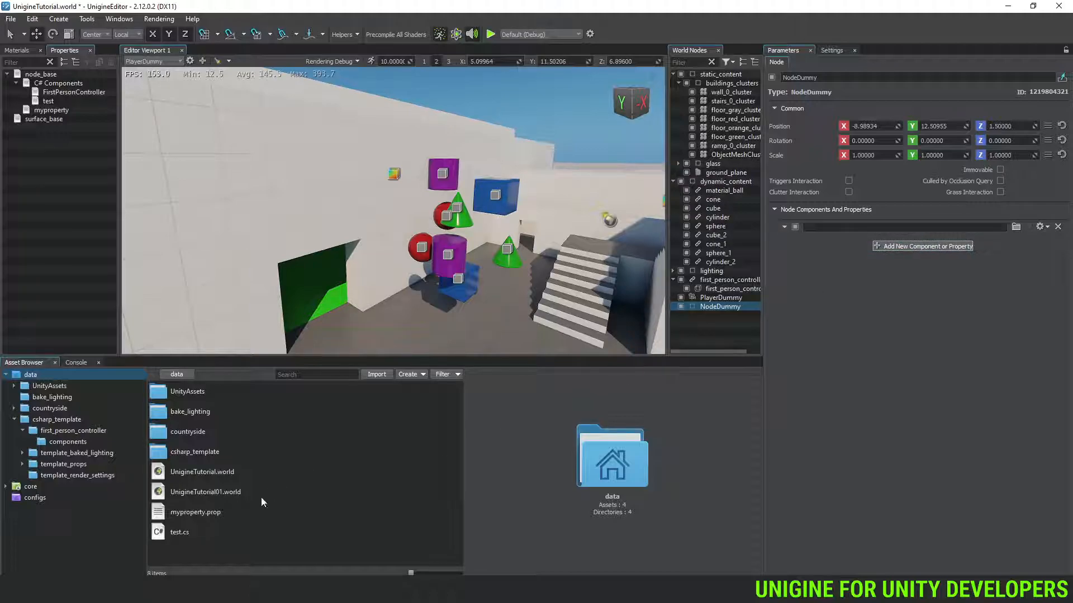
pyautogui.moveTo(195, 511); pyautogui.dragTo(922, 230)
# Step: Set NodeDummy's My Name parameter to NodeDummy and its Myspeed to 1
pyautogui.click(939, 249)
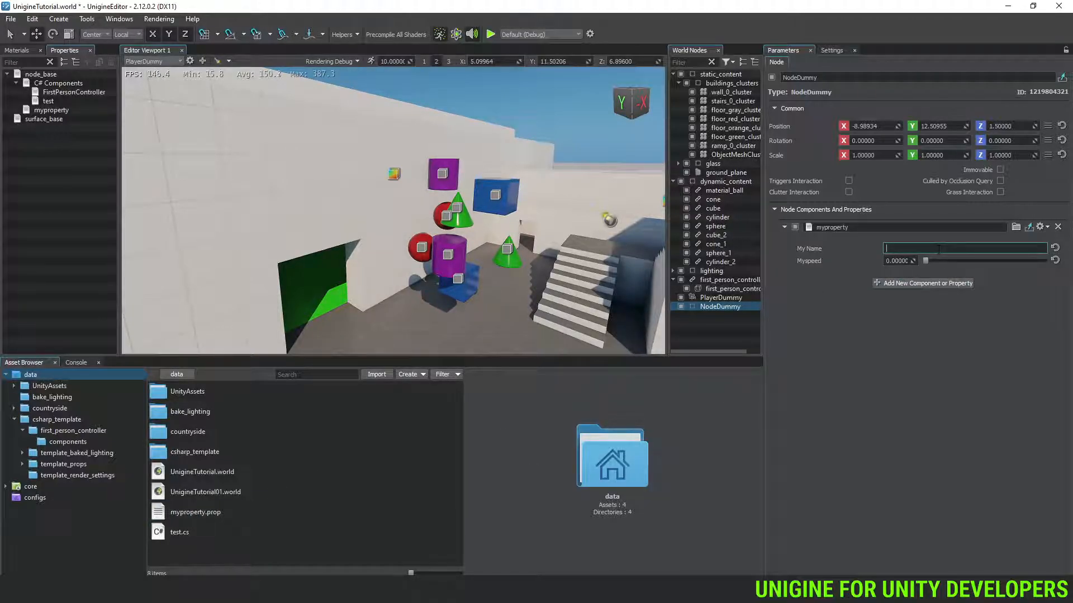
pyautogui.write('NodeDummy')
pyautogui.doubleClick(897, 261)
pyautogui.write('1')
pyautogui.press('Return')
# Step: Duplicate the NodeDummy node in the world
pyautogui.click(714, 324)
pyautogui.click(719, 305)
pyautogui.hotkey('ctrl', 'd')
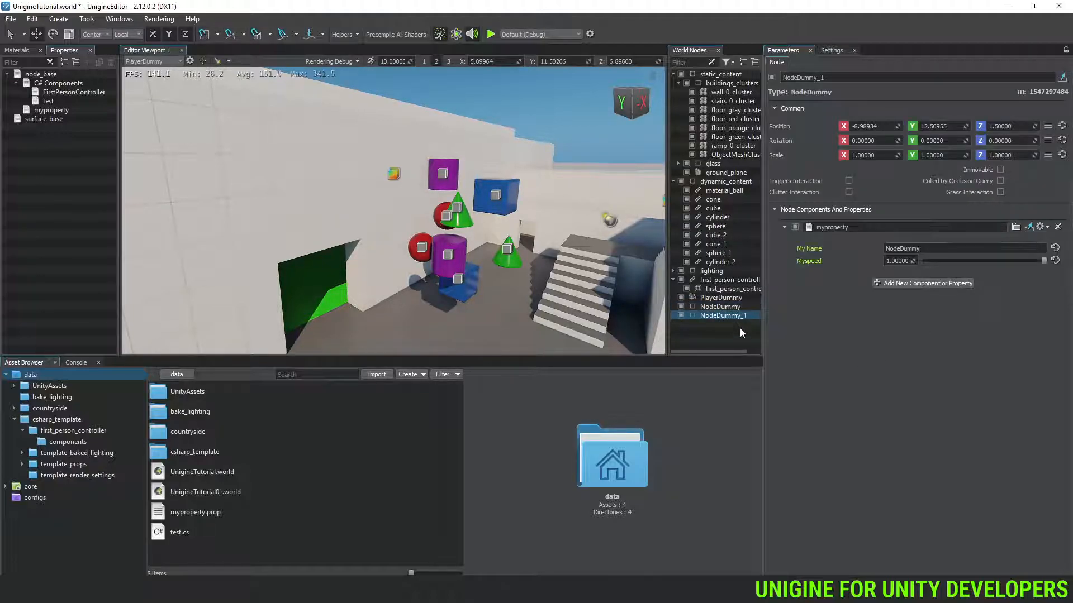
# Step: Set the duplicated dummy's My Name to AnotherDummy and its Myspeed to 3, and save the world
pyautogui.click(924, 248)
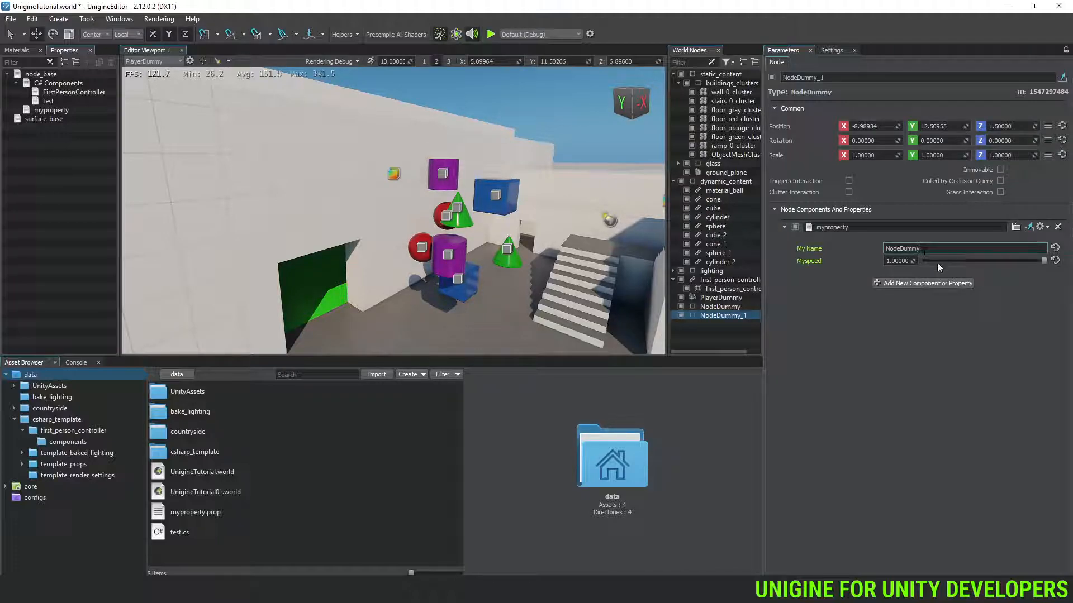
pyautogui.hotkey('ctrl', 'a')
pyautogui.write('And')
pyautogui.write('therDummy')
pyautogui.click(905, 261)
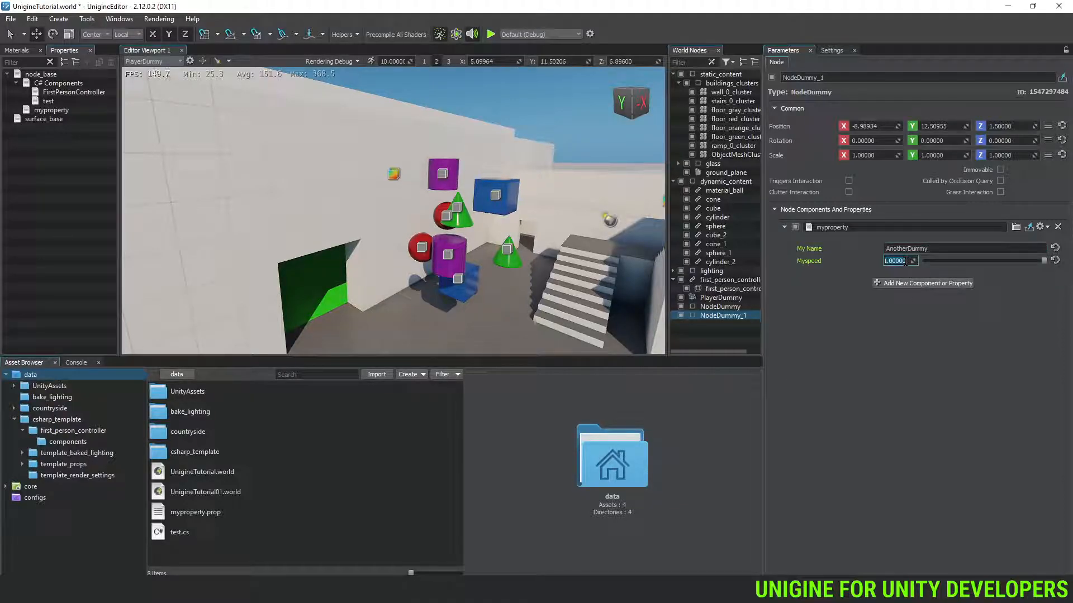
pyautogui.write('3')
pyautogui.press('Return')
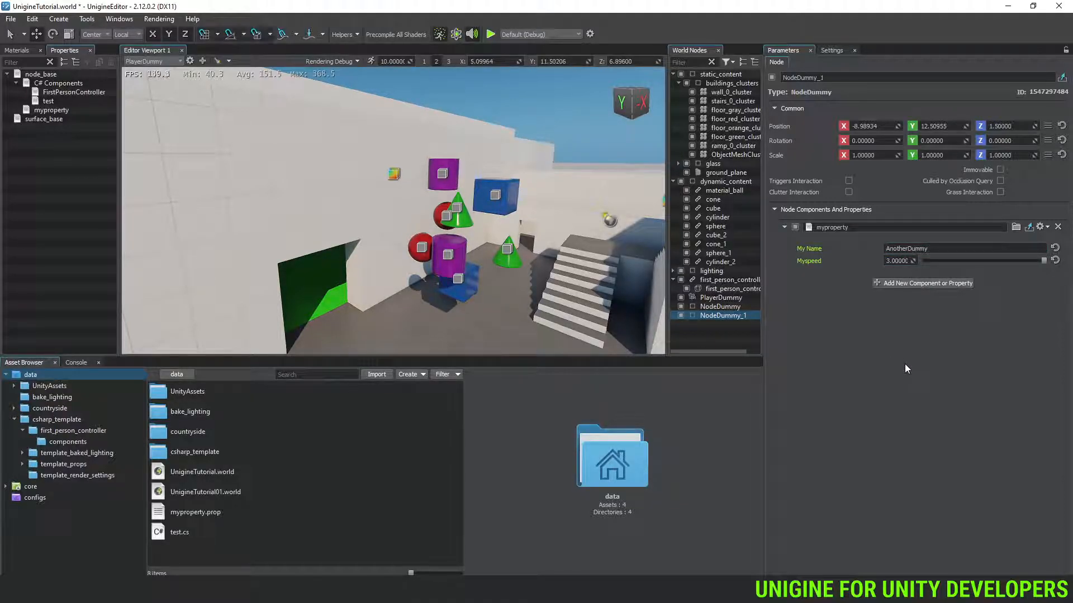
pyautogui.hotkey('ctrl', 's')
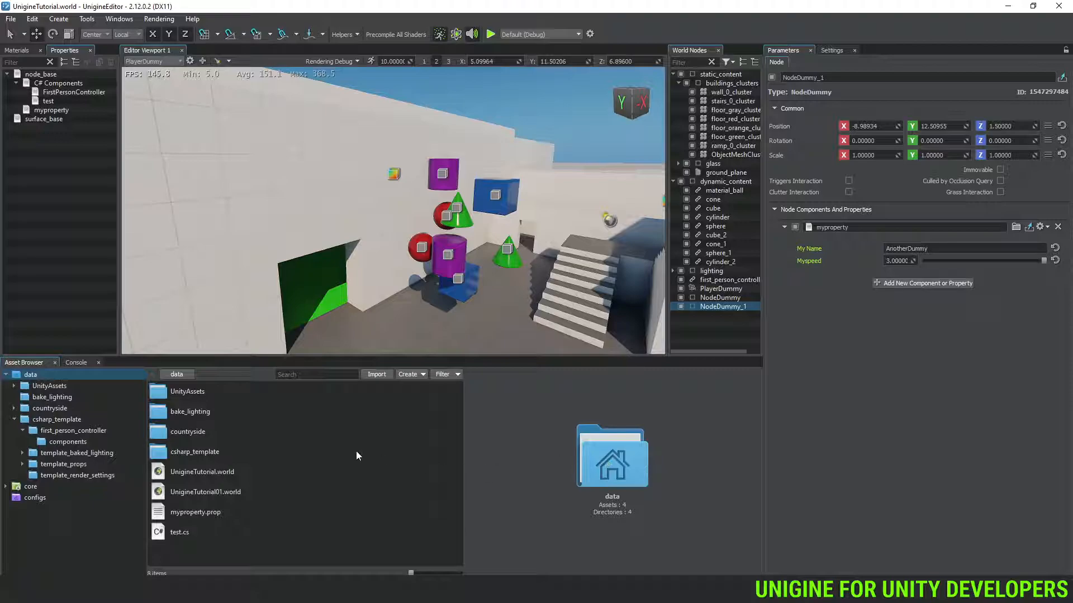
# Step: Compare the myproperty parameter values of NodeDummy and its duplicate
pyautogui.click(720, 297)
pyautogui.click(727, 307)
pyautogui.click(730, 302)
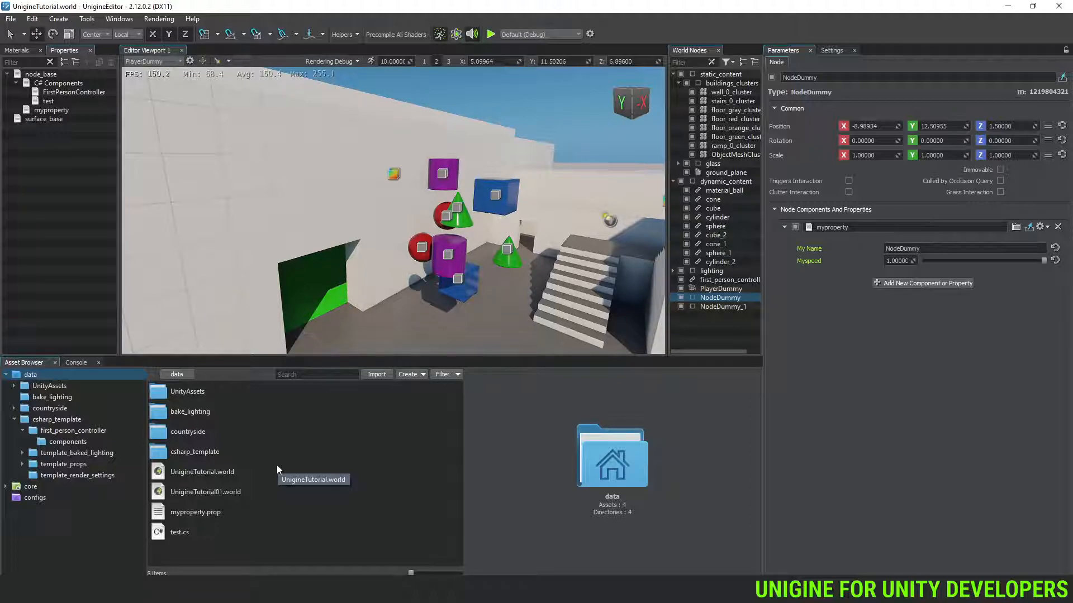
# Step: Switch to the Unity editor to view SampleScene and return to UnigineEditor
pyautogui.hotkey('alt', 'Tab')
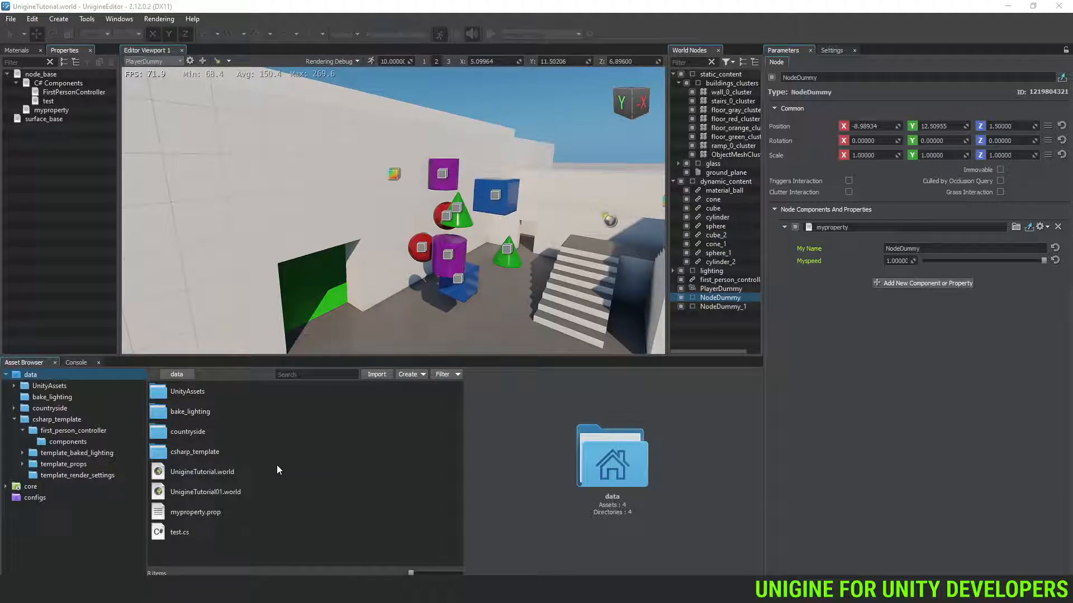
pyautogui.hotkey('alt', 'Tab')
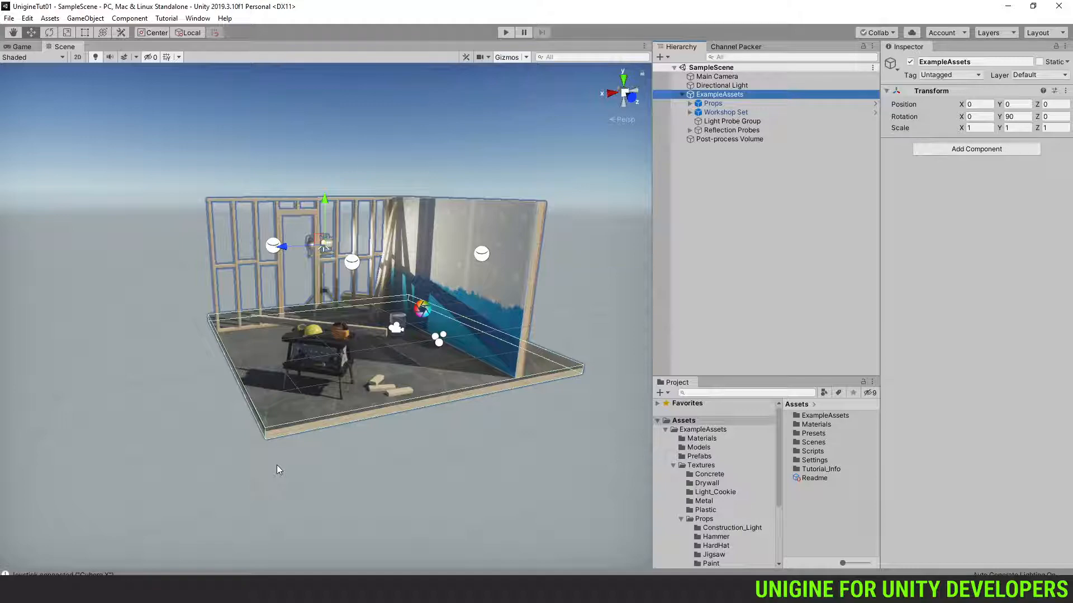
pyautogui.hotkey('alt', 'Tab')
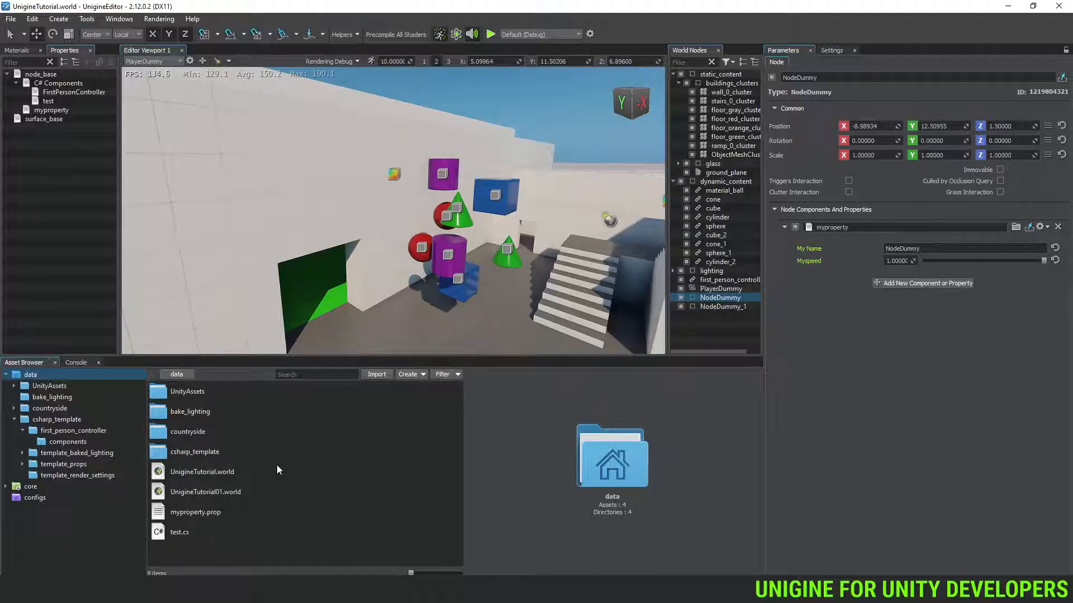
# Step: Create a child property of myproperty and name it mylargeproperty
pyautogui.click(51, 111)
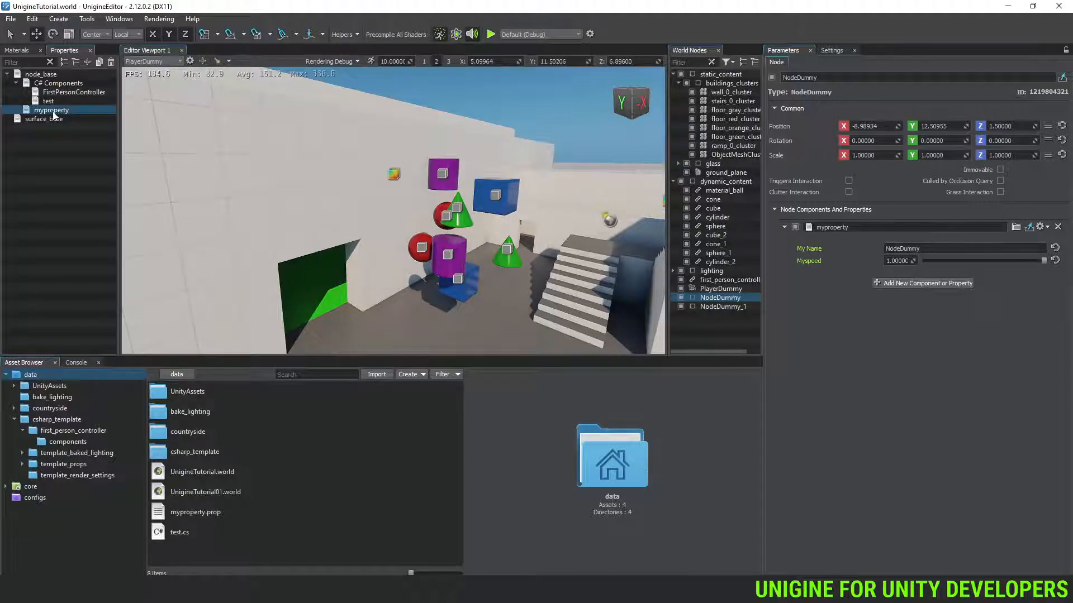
pyautogui.rightClick(52, 111)
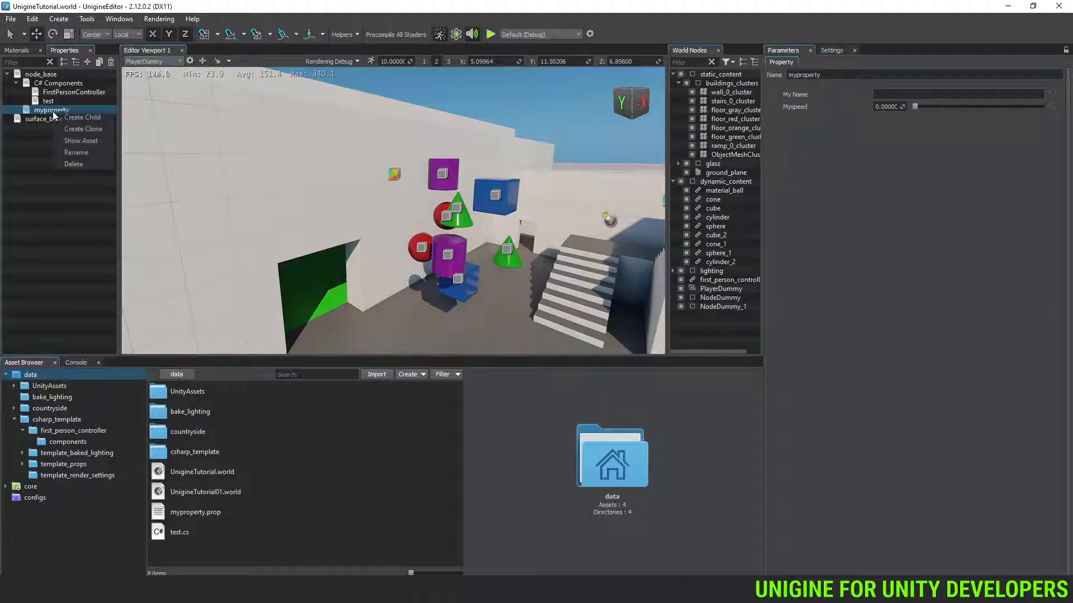
pyautogui.click(85, 118)
pyautogui.doubleClick(88, 118)
pyautogui.write('mylage')
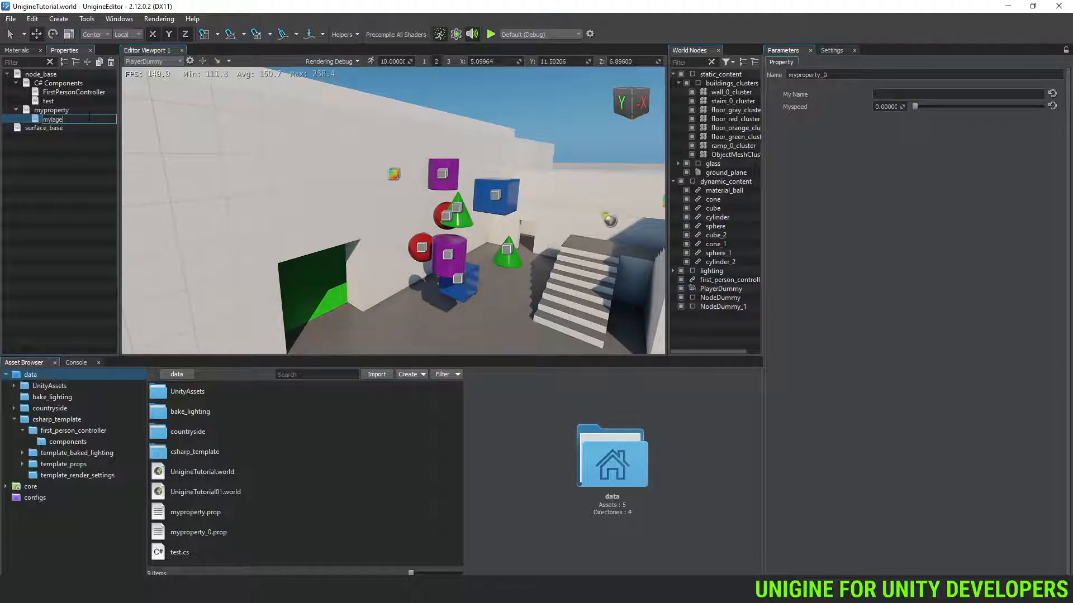
pyautogui.press('BackSpace')
pyautogui.write('rgeproperty')
pyautogui.press('Return')
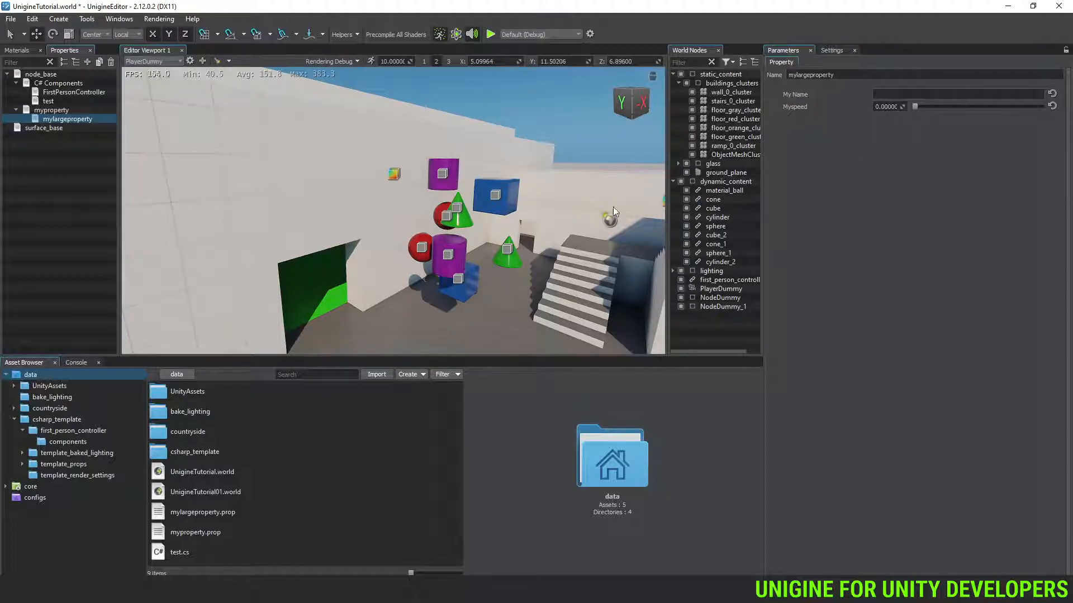
# Step: Locate the mylargeproperty.prop asset in File Explorer and open it in Visual Studio Code
pyautogui.rightClick(84, 120)
pyautogui.click(113, 150)
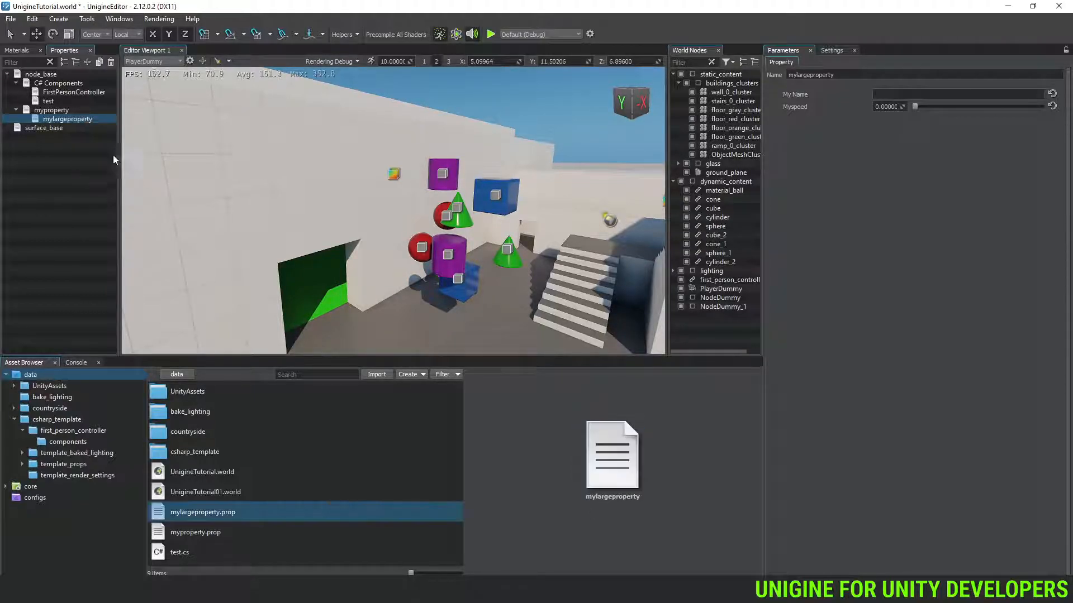
pyautogui.rightClick(239, 512)
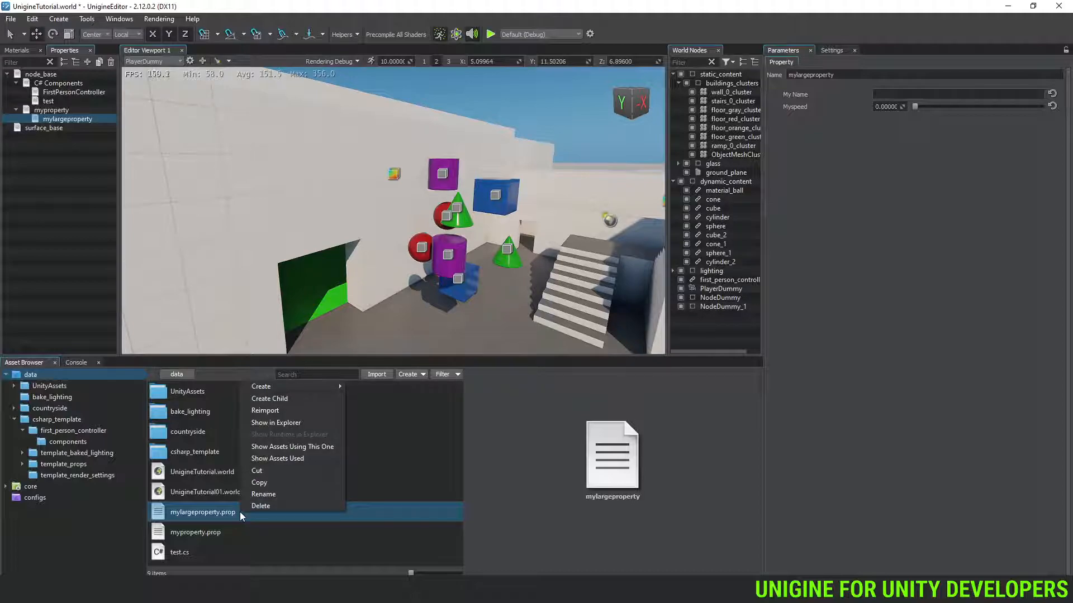
pyautogui.click(284, 422)
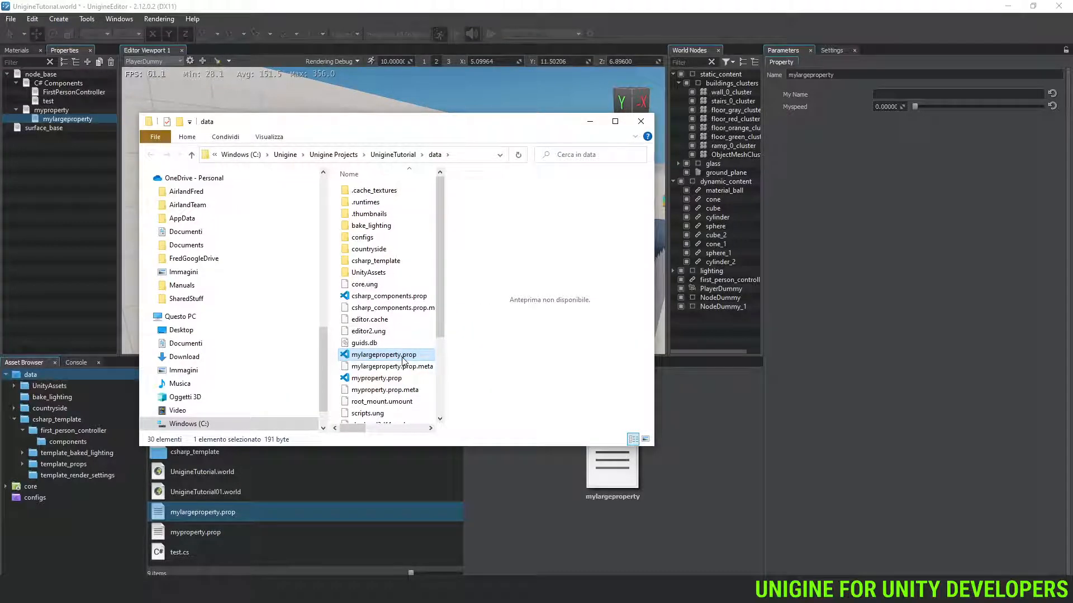
pyautogui.doubleClick(402, 358)
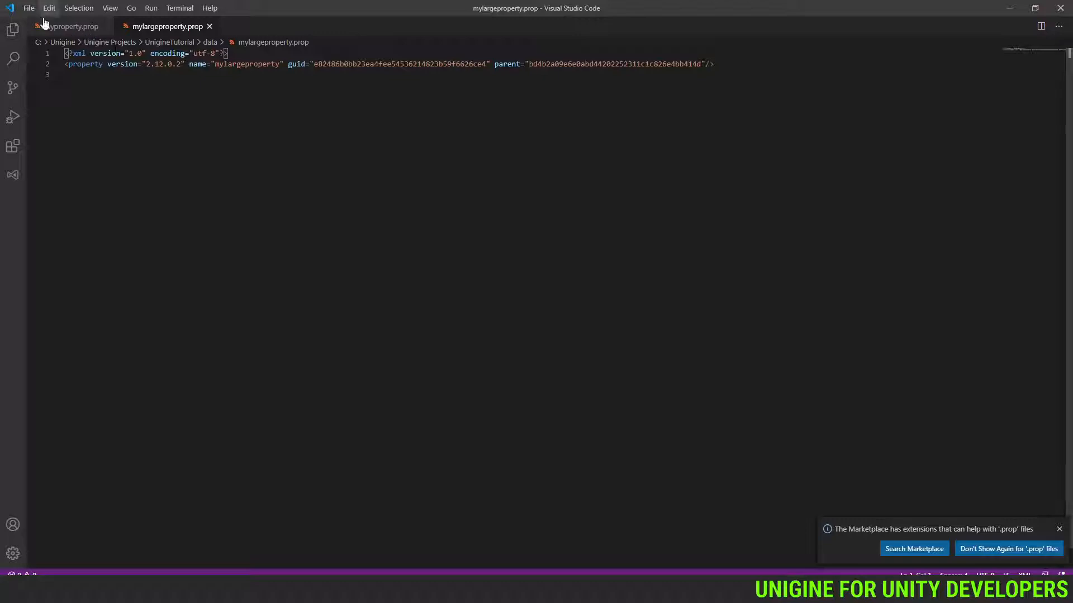
# Step: Copy the MyName and Myspeed parameter lines from myproperty.prop into mylargeproperty.prop below the property tag
pyautogui.click(66, 27)
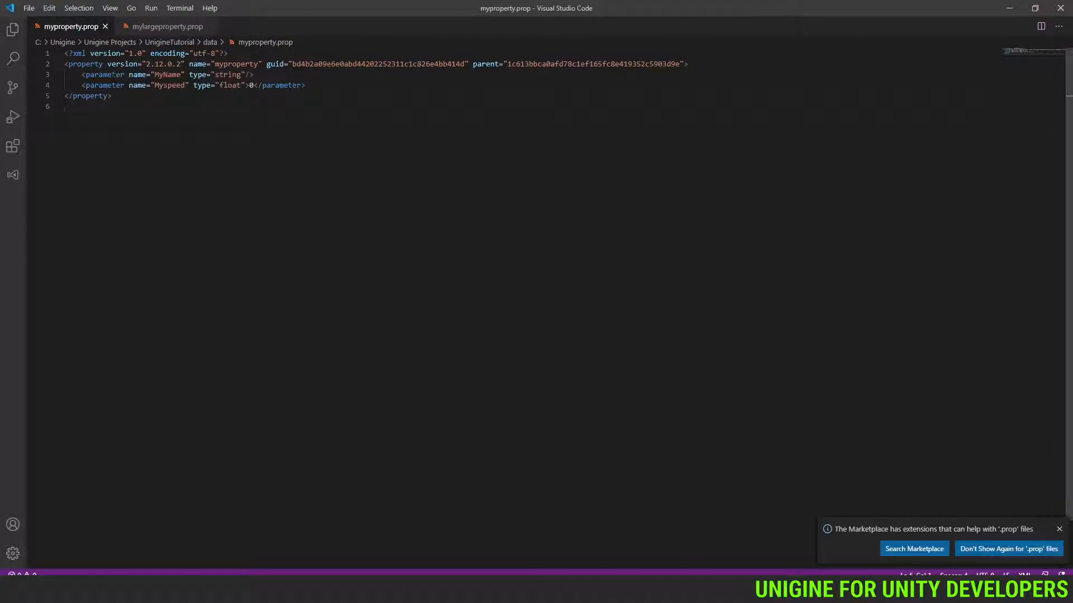
pyautogui.click(306, 86)
pyautogui.press('Home')
pyautogui.press('Home')
pyautogui.hotkey('shift', 'Down')
pyautogui.hotkey('shift', 'Down')
pyautogui.hotkey('ctrl', 'c')
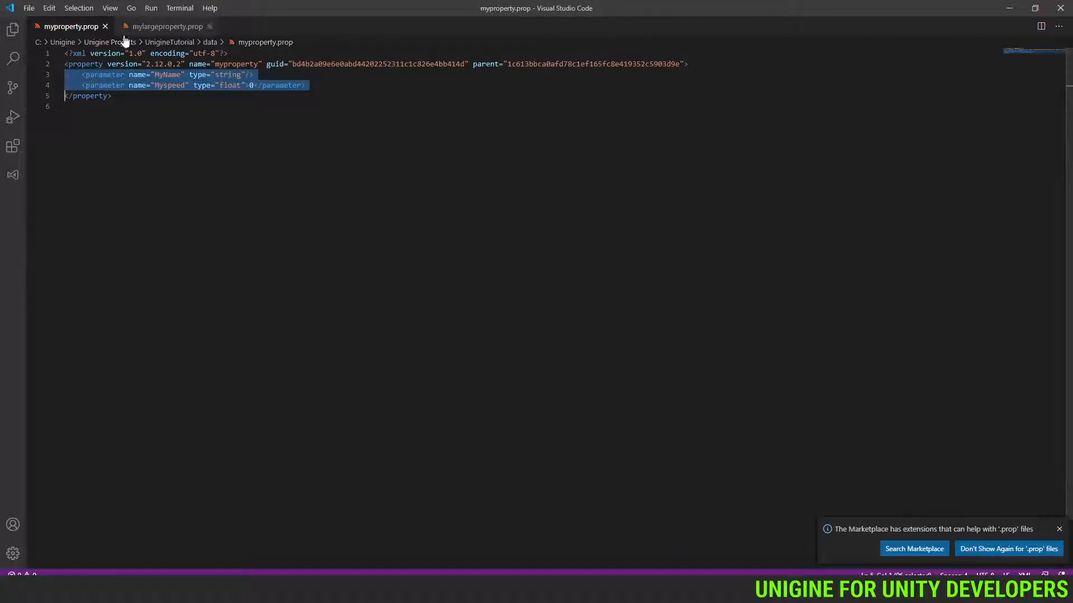
pyautogui.click(167, 27)
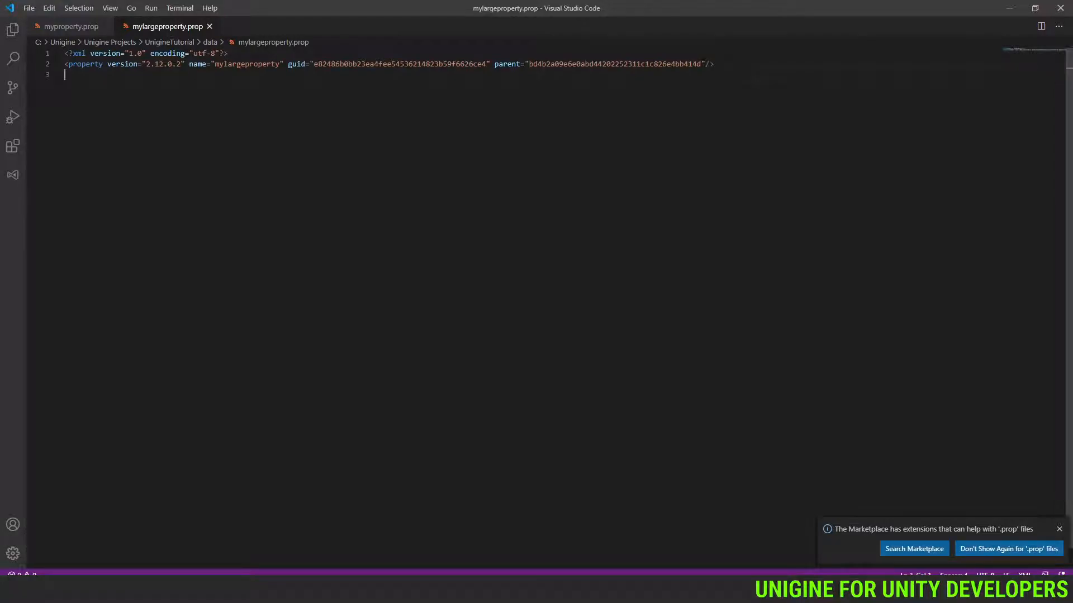
pyautogui.hotkey('ctrl', 'v')
# Step: Rename the string parameter in mylargeproperty.prop to MyLastName
pyautogui.press('Up')
pyautogui.press('Up')
pyautogui.press('End')
pyautogui.press('Left')
pyautogui.press('Left')
pyautogui.press('Left')
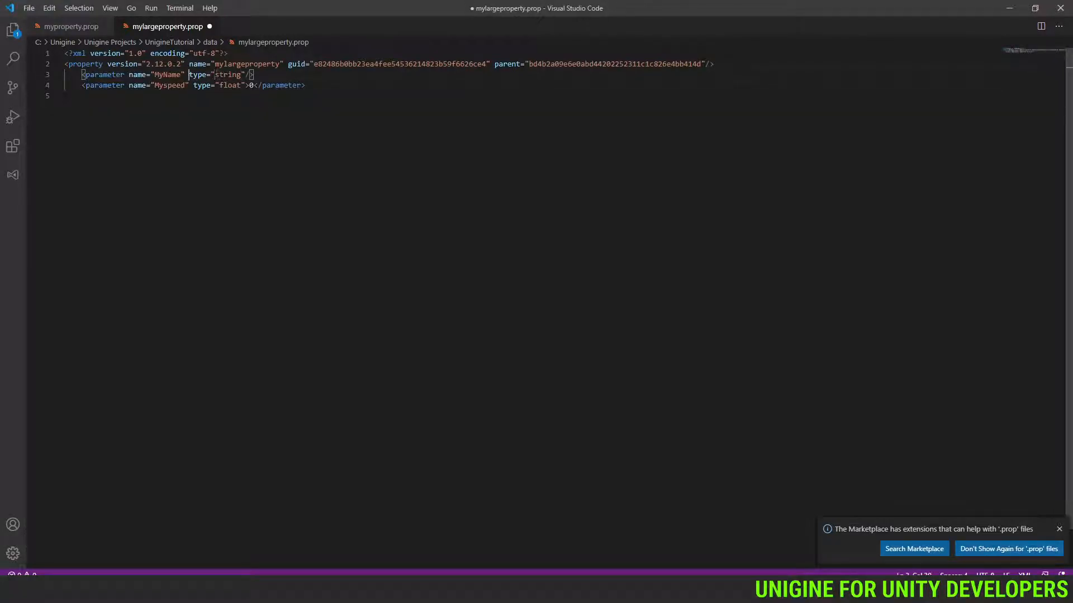
pyautogui.press('Left')
pyautogui.press('Left')
pyautogui.press('Left')
pyautogui.press('Left')
pyautogui.write('Last')
# Step: Rename the float parameter in mylargeproperty.prop to MyAge
pyautogui.press('Down')
pyautogui.press('Right')
pyautogui.hotkey('shift', 'Left')
pyautogui.hotkey('shift', 'Left')
pyautogui.hotkey('shift', 'Left')
pyautogui.hotkey('shift', 'Left')
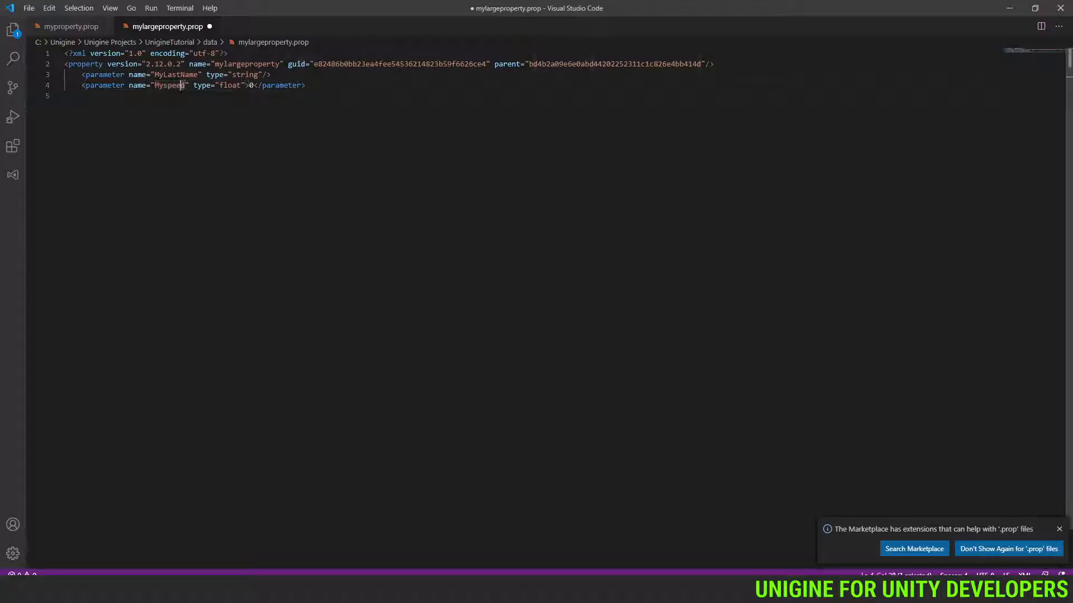
pyautogui.hotkey('shift', 'Left')
pyautogui.write('Age')
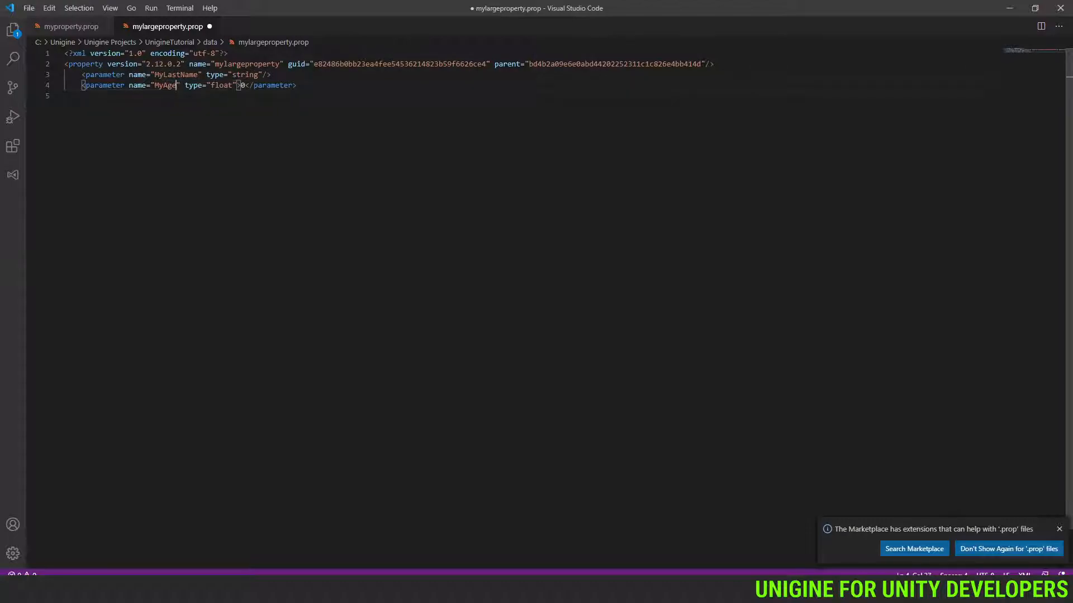
# Step: Add a closing </property> tag below the MyAge parameter in mylargeproperty.prop
pyautogui.press('Right')
pyautogui.press('Right')
pyautogui.press('Right')
pyautogui.press('Right')
pyautogui.press('Right')
pyautogui.press('Right')
pyautogui.press('Right')
pyautogui.press('Right')
pyautogui.press('Right')
pyautogui.press('Right')
pyautogui.press('Right')
pyautogui.press('Right')
pyautogui.press('Right')
pyautogui.press('Right')
pyautogui.press('Return')
pyautogui.hotkey('shift', 'Left')
pyautogui.hotkey('shift', 'Left')
pyautogui.press('BackSpace')
pyautogui.press('BackSpace')
pyautogui.press('End')
pyautogui.press('Return')
pyautogui.write('</')
pyautogui.press('Return')
pyautogui.write('>')
# Step: Remove the self-closing slash from the opening property tag and save mylargeproperty.prop
pyautogui.click(710, 64)
pyautogui.press('BackSpace')
pyautogui.hotkey('ctrl', 's')
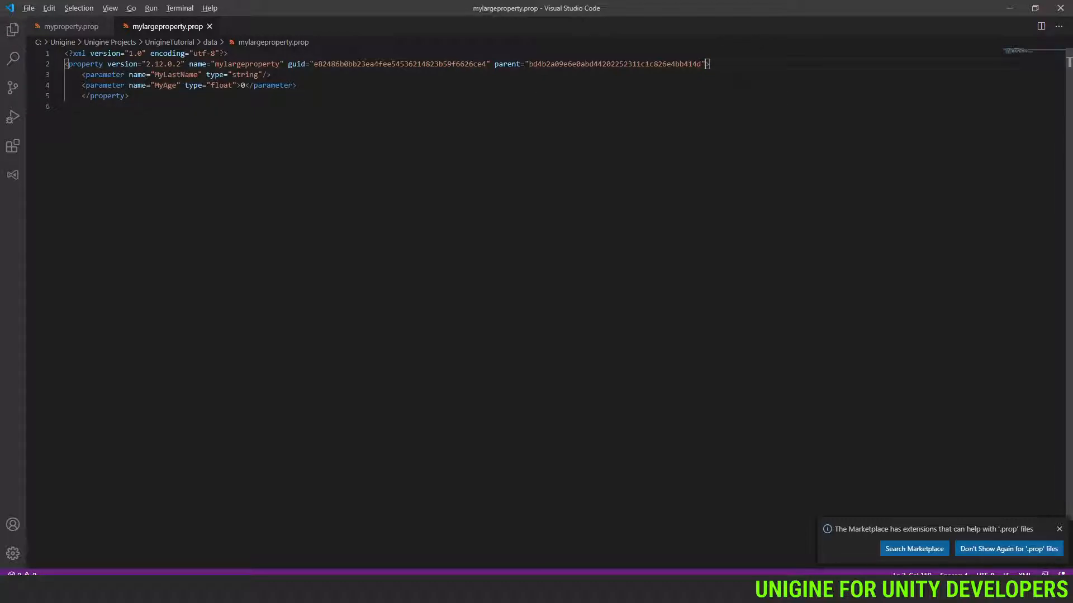
# Step: Switch to UnigineEditor and compare the parameters of mylargeproperty with those of its parent myproperty
pyautogui.hotkey('alt', 'Tab')
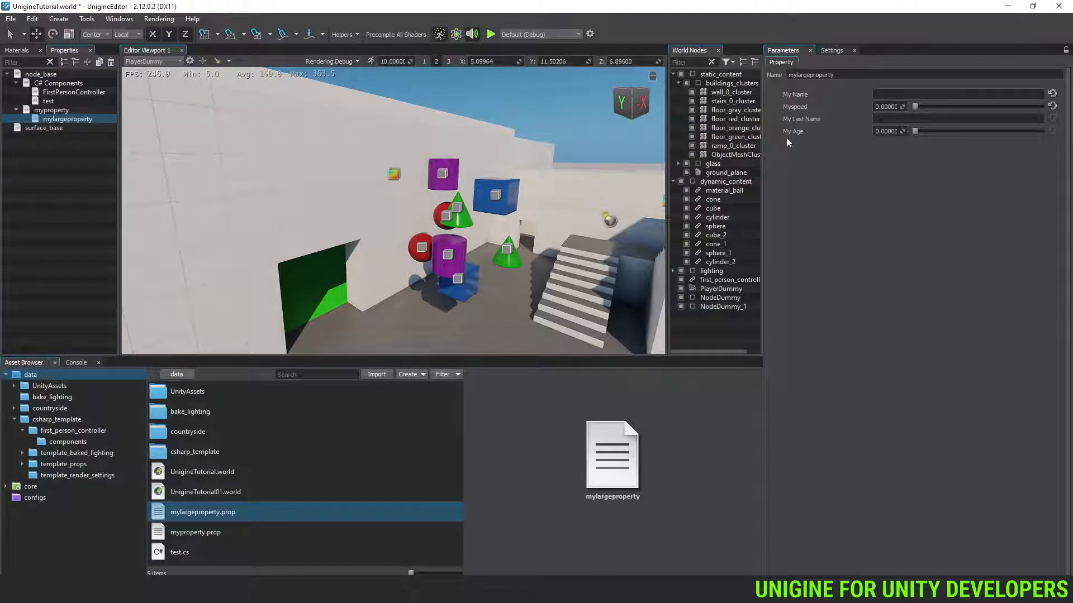
pyautogui.click(892, 95)
pyautogui.click(878, 119)
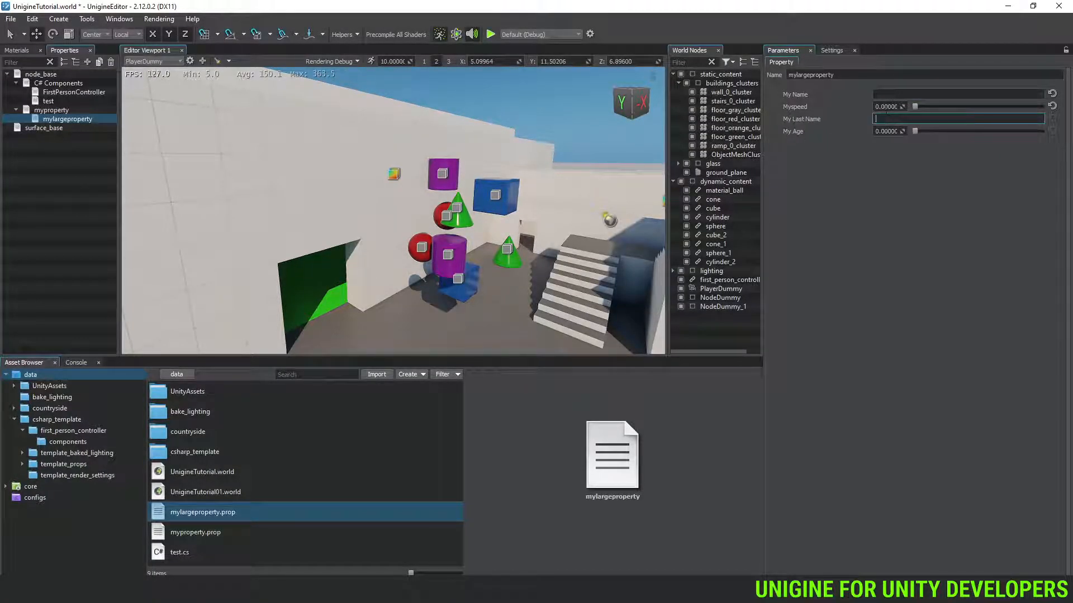
pyautogui.click(75, 110)
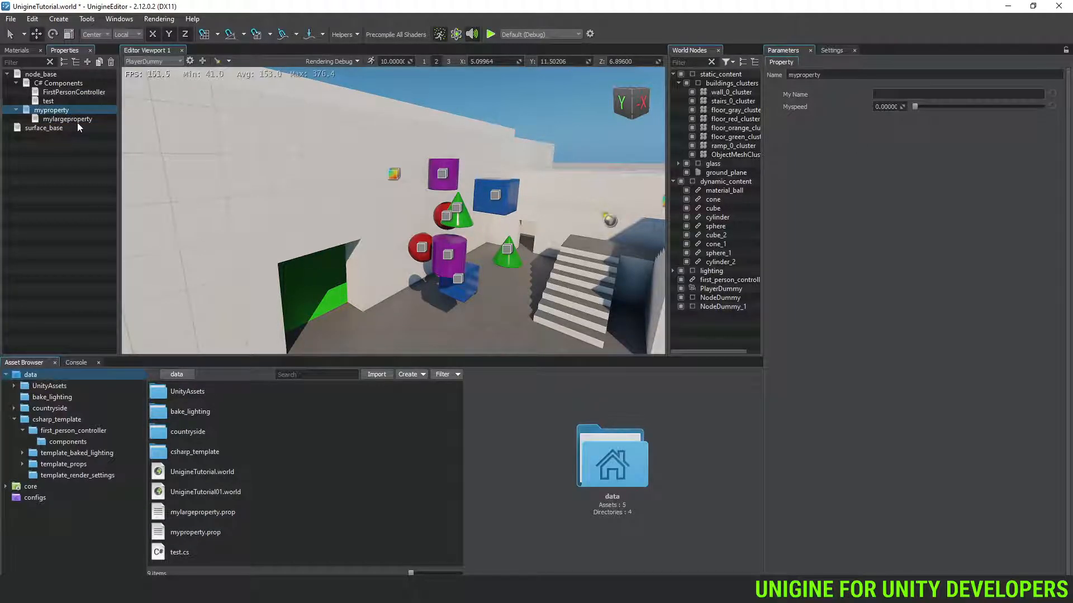
pyautogui.click(76, 119)
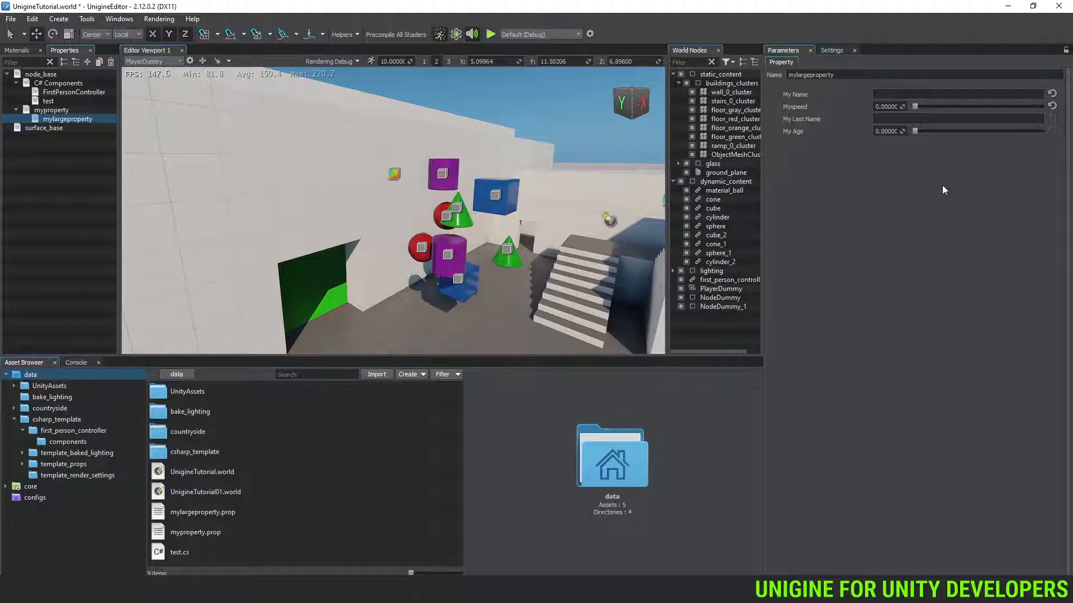
# Step: Select the test.cs asset, and inspect the parameters of the first_person_controller node reference
pyautogui.click(212, 546)
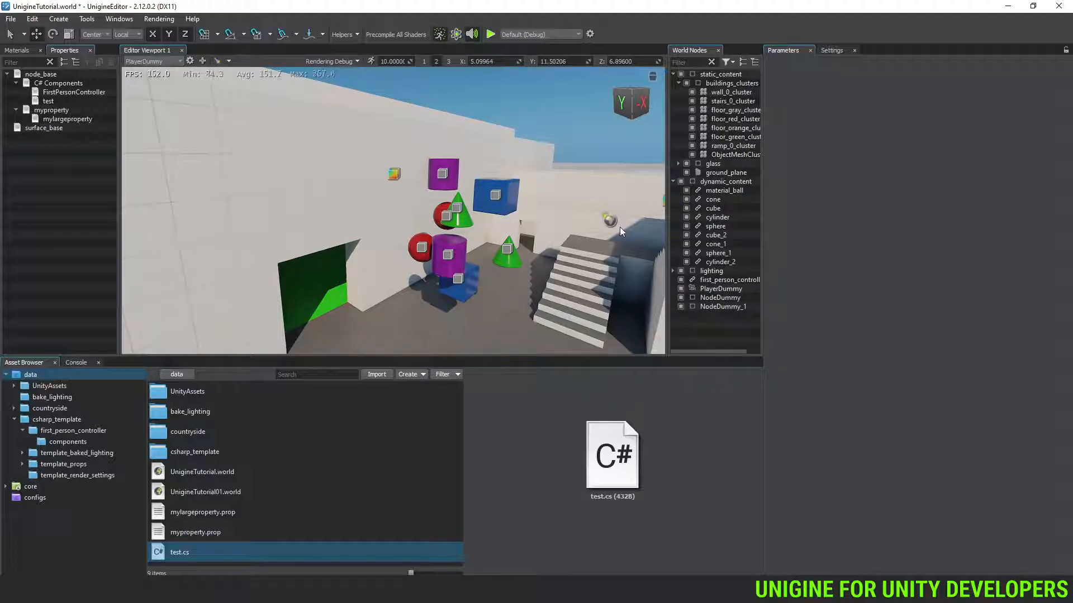
pyautogui.click(736, 289)
pyautogui.click(729, 280)
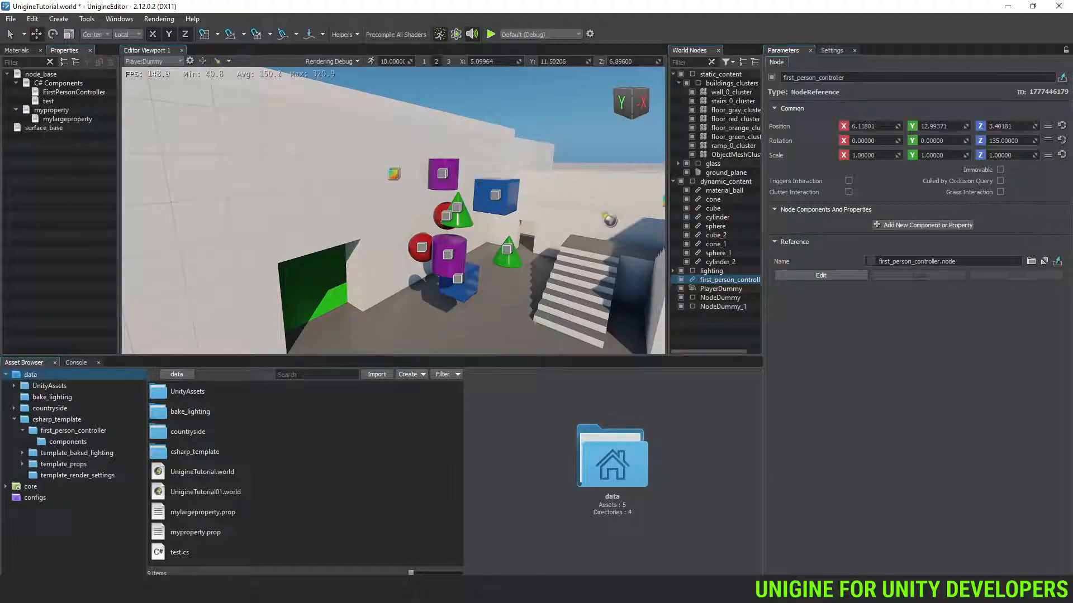
pyautogui.hotkey('alt', 'Tab')
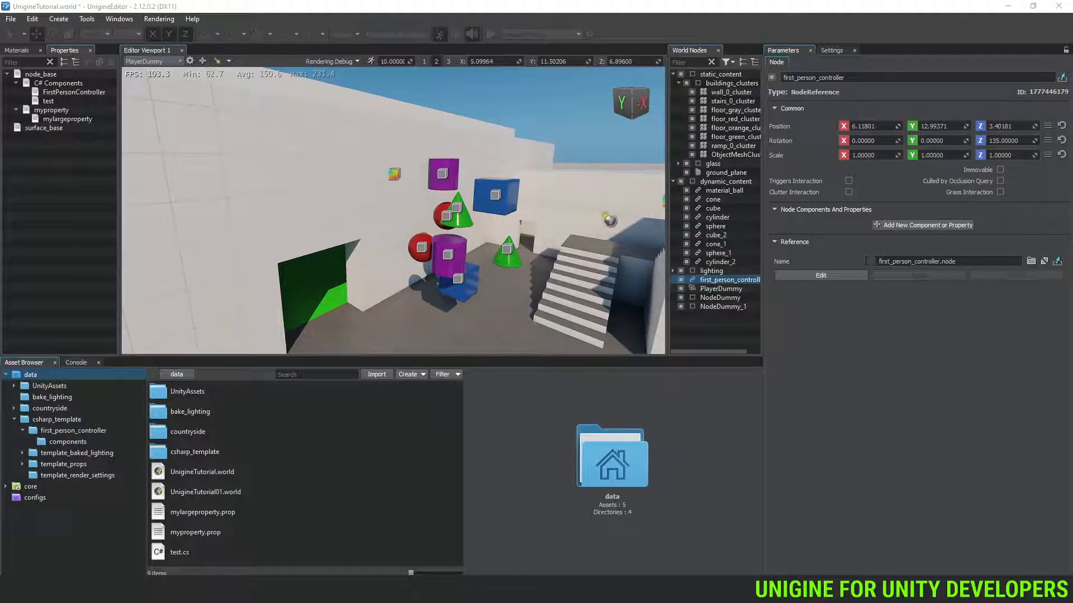
pyautogui.hotkey('alt', 'Tab')
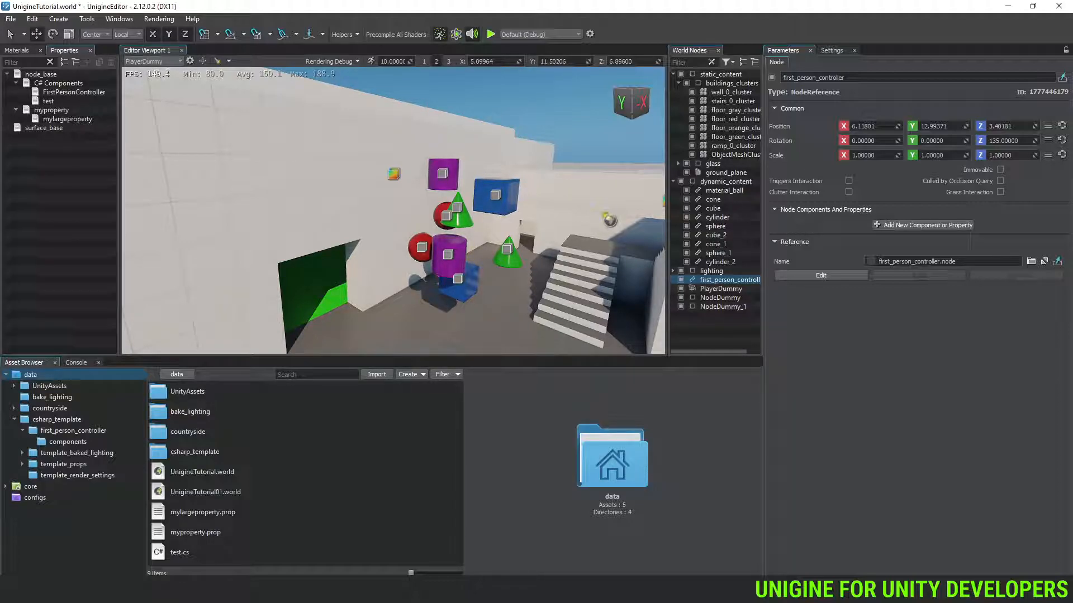
# Step: Open the cube_2 node reference for editing and inspect its inner cube's source mesh asset and surface material
pyautogui.click(22, 51)
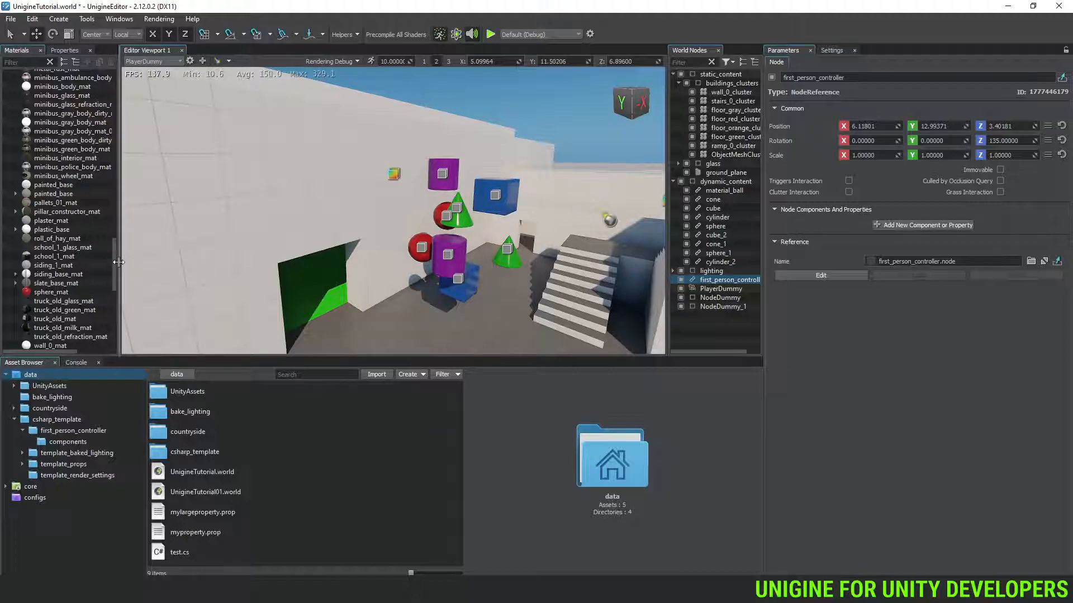
pyautogui.click(493, 185)
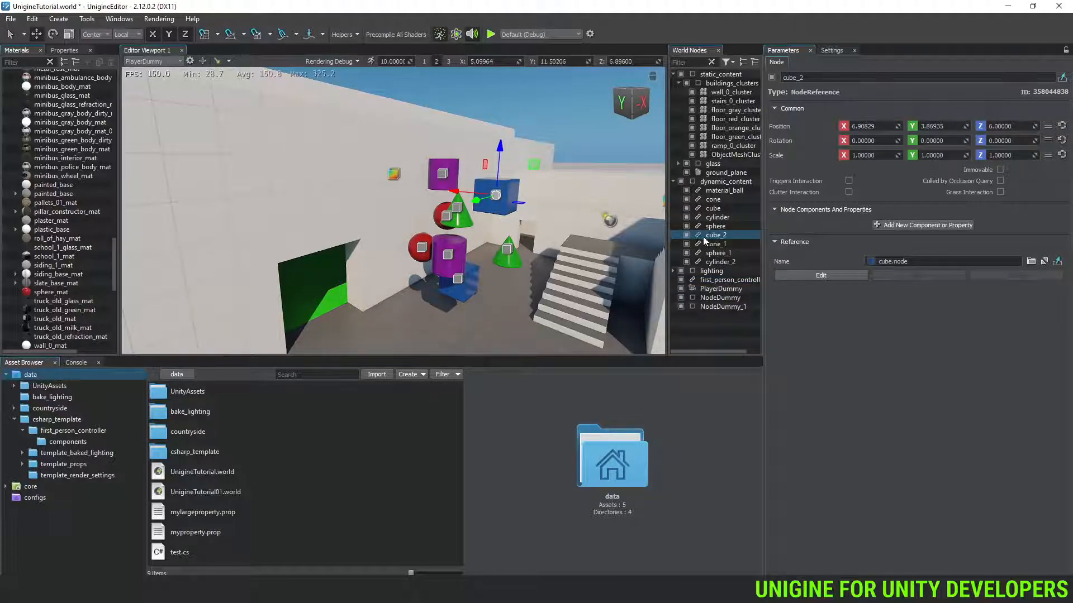
pyautogui.click(838, 275)
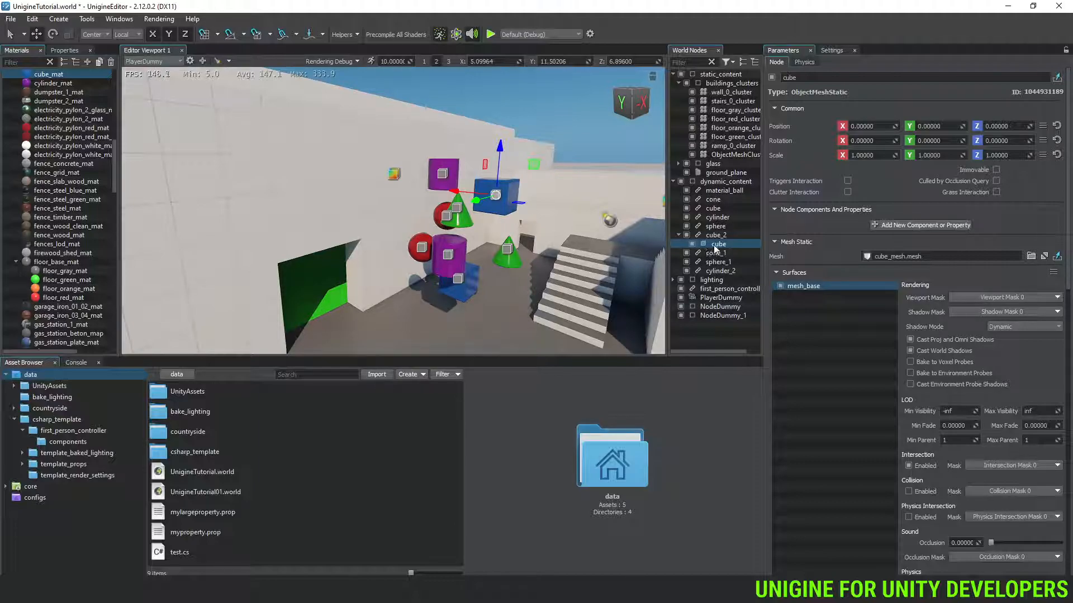
pyautogui.click(944, 258)
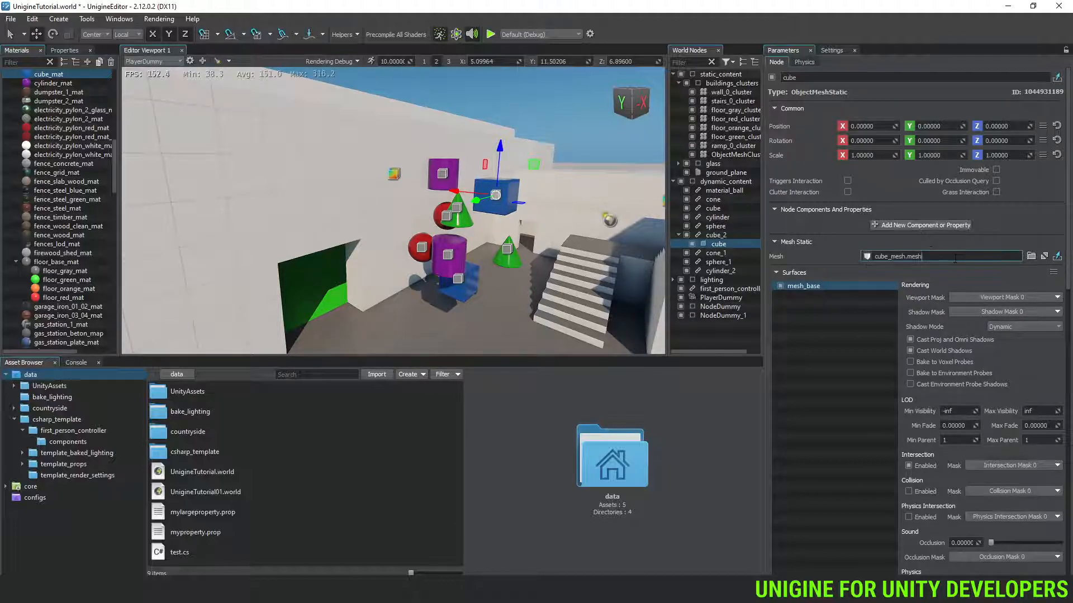
pyautogui.click(1056, 257)
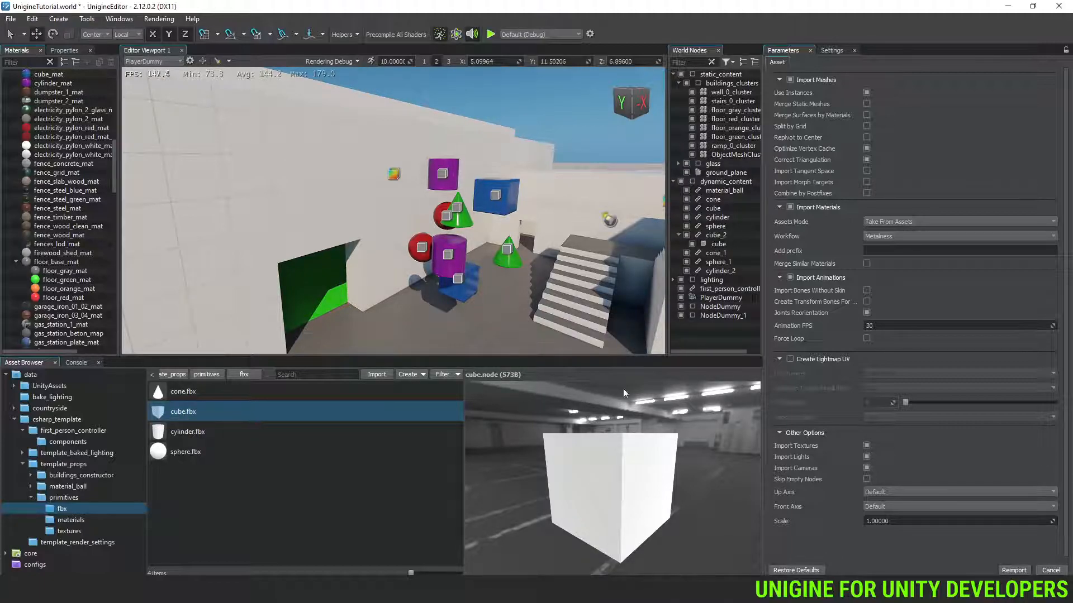
pyautogui.click(722, 246)
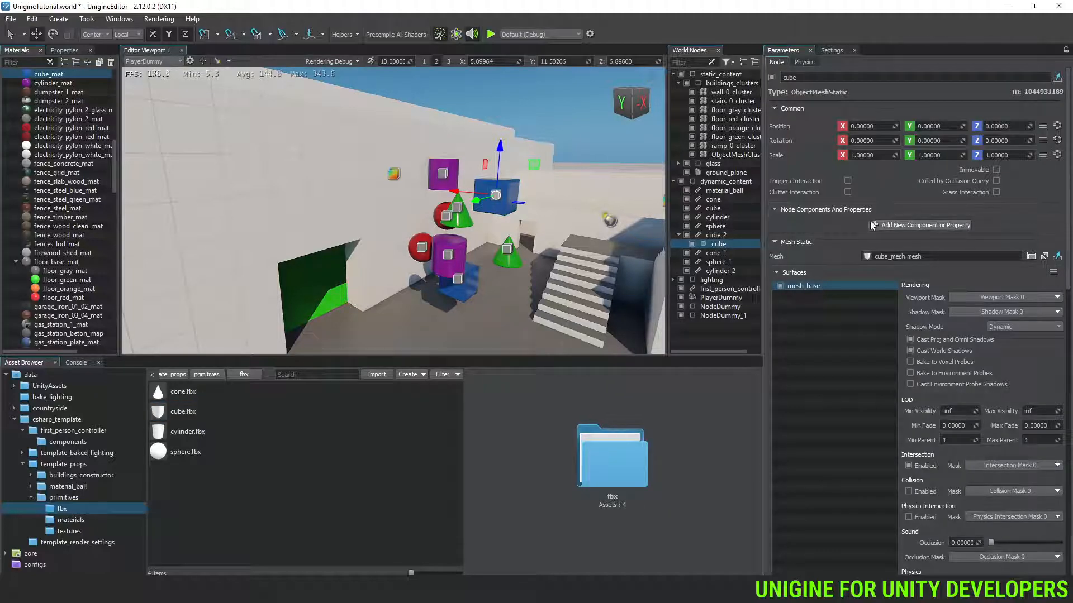
pyautogui.scroll(-5, 818, 306)
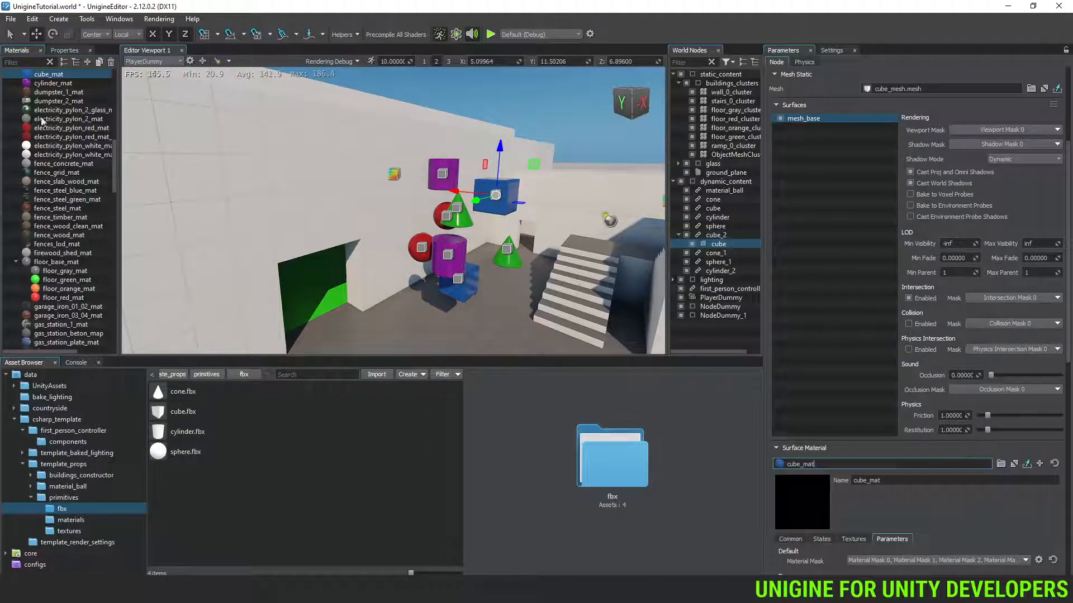
# Step: Create a child material of cube_mat and move its new material asset from the fbx folder to the data folder
pyautogui.click(52, 83)
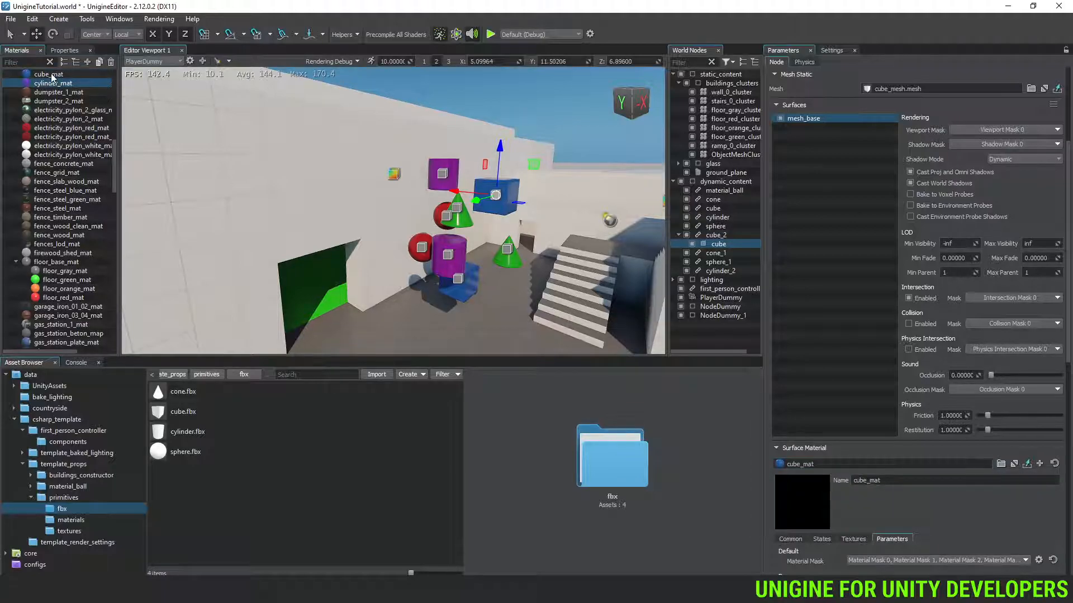
pyautogui.click(53, 76)
pyautogui.rightClick(56, 75)
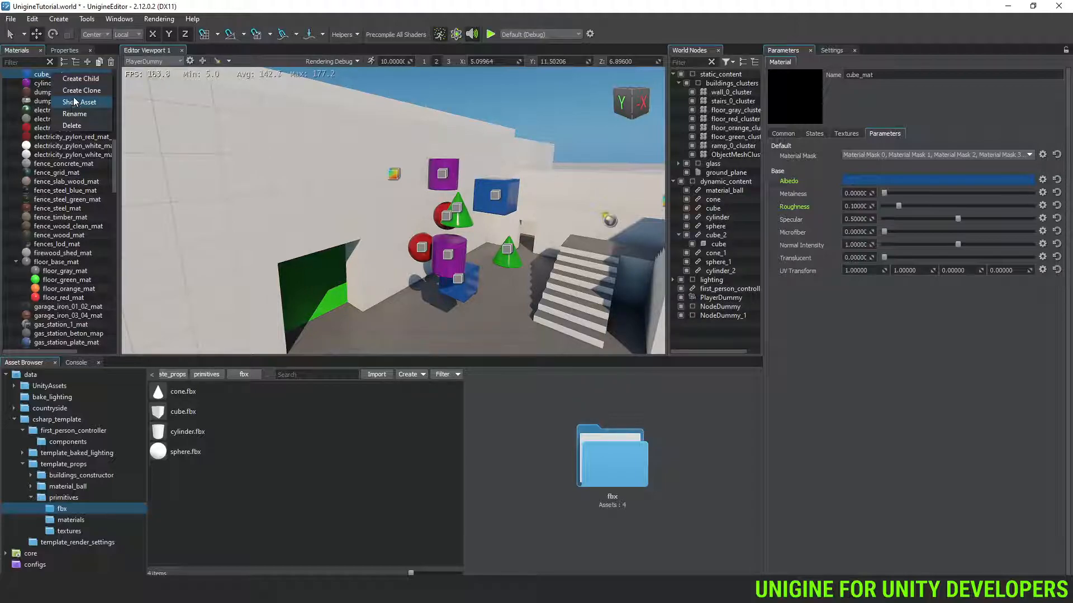
pyautogui.click(76, 79)
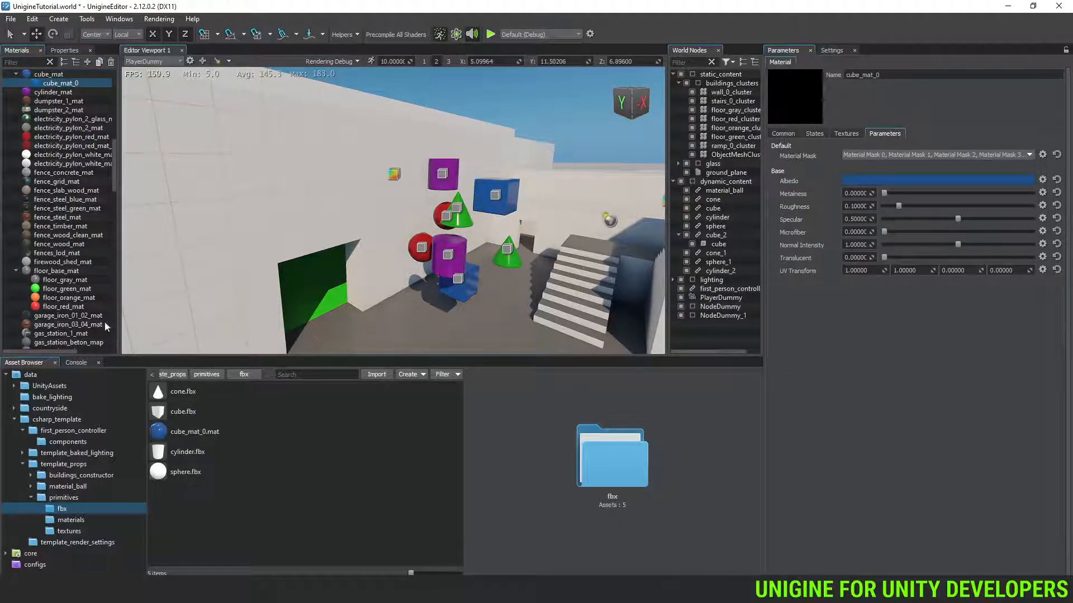
pyautogui.click(196, 433)
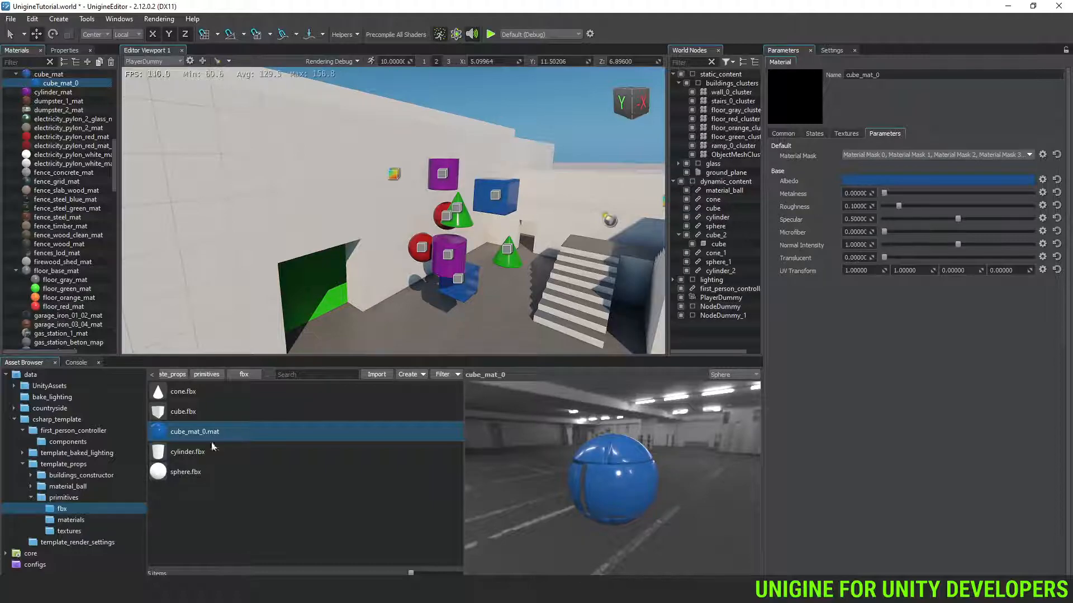
pyautogui.moveTo(239, 431); pyautogui.dragTo(51, 375)
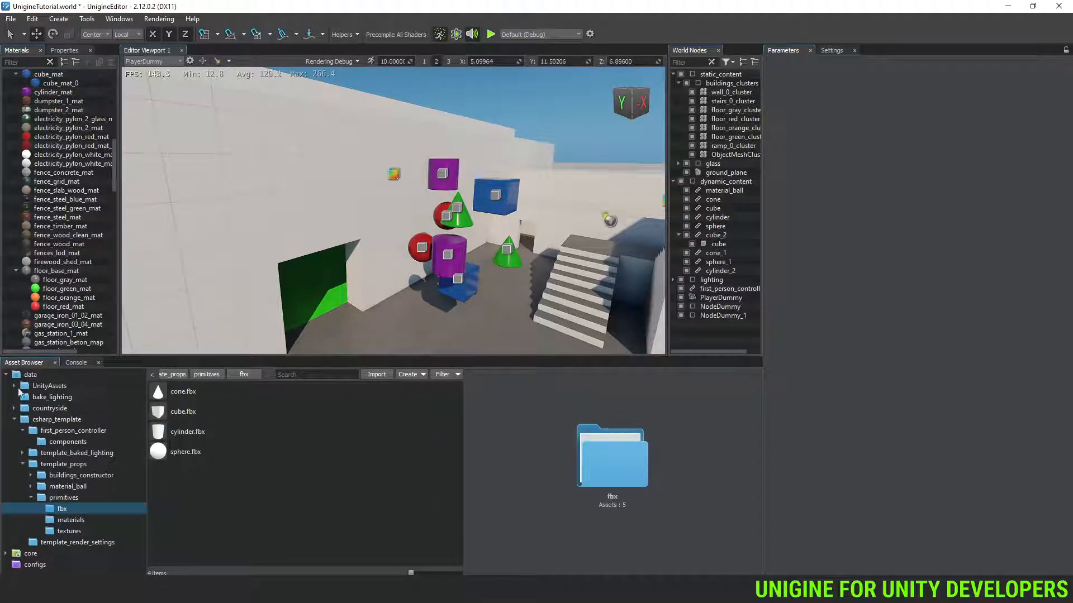
# Step: Set the albedo color of the cube_mat_0 child material to dark red, #870000
pyautogui.click(229, 512)
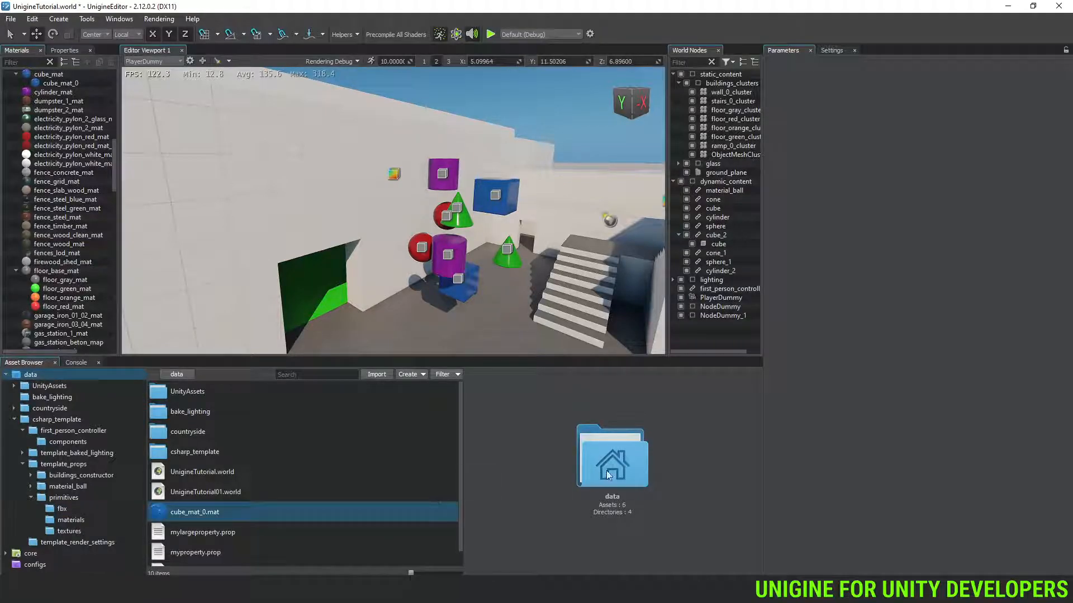
pyautogui.click(927, 181)
pyautogui.click(646, 193)
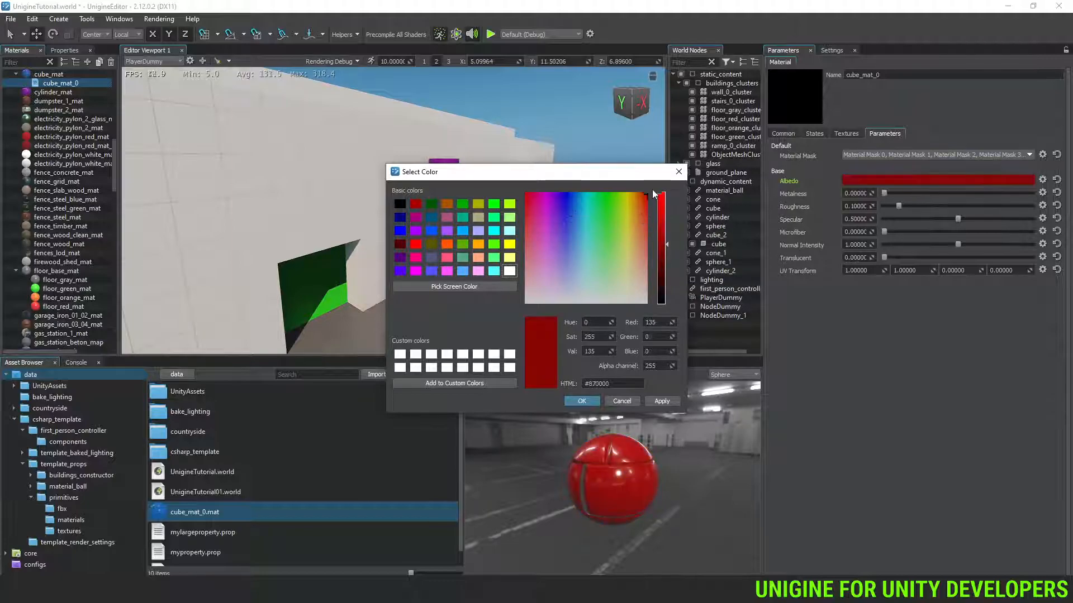
pyautogui.click(577, 402)
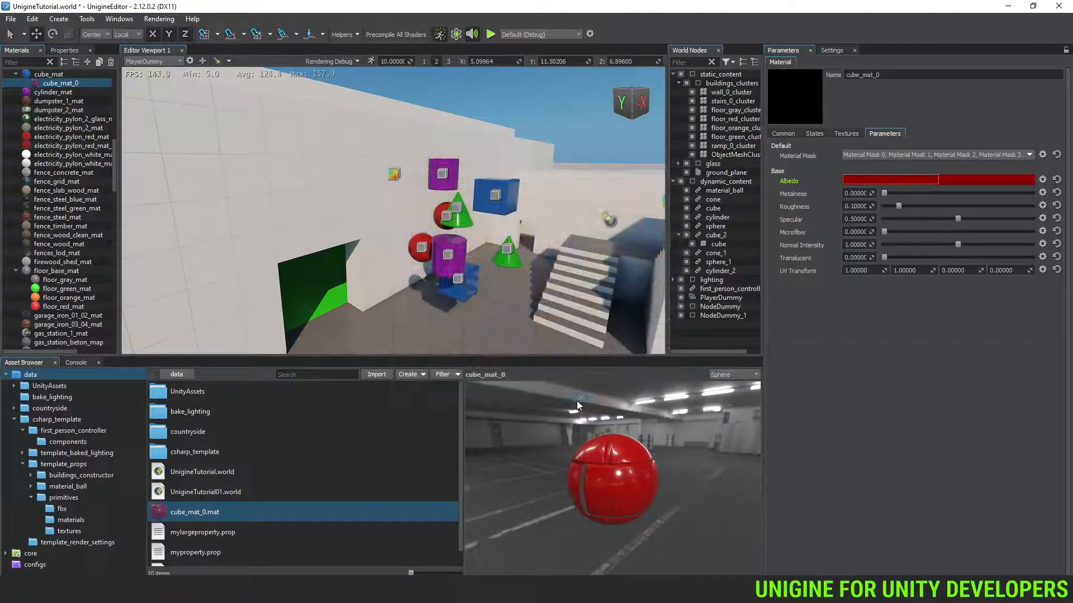
# Step: Review the surface material of the cube inside cube_2, and apply the node reference edit
pyautogui.click(718, 244)
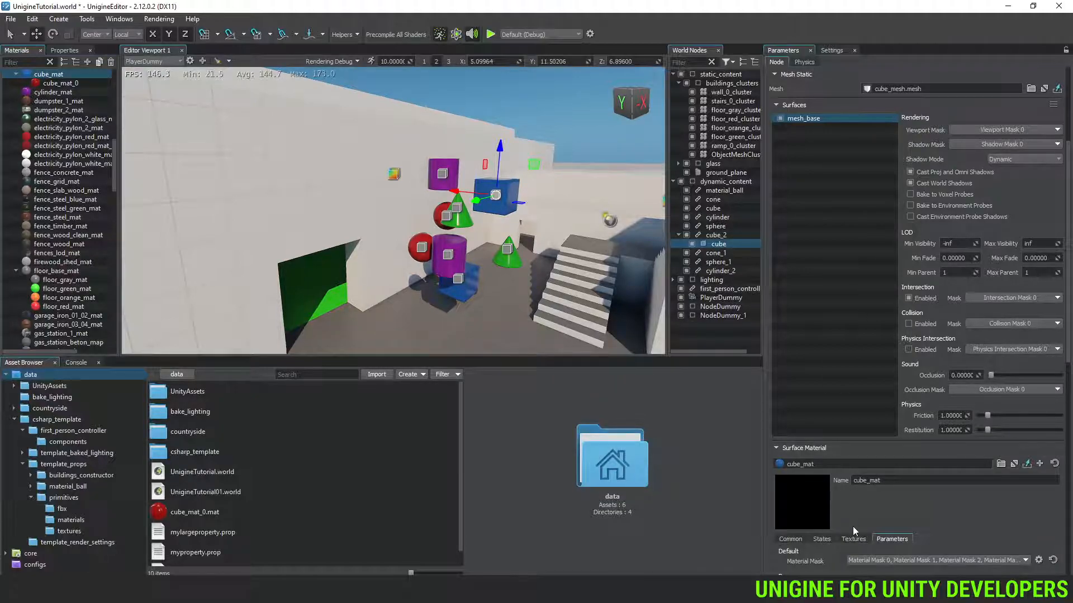
pyautogui.scroll(-5, 875, 356)
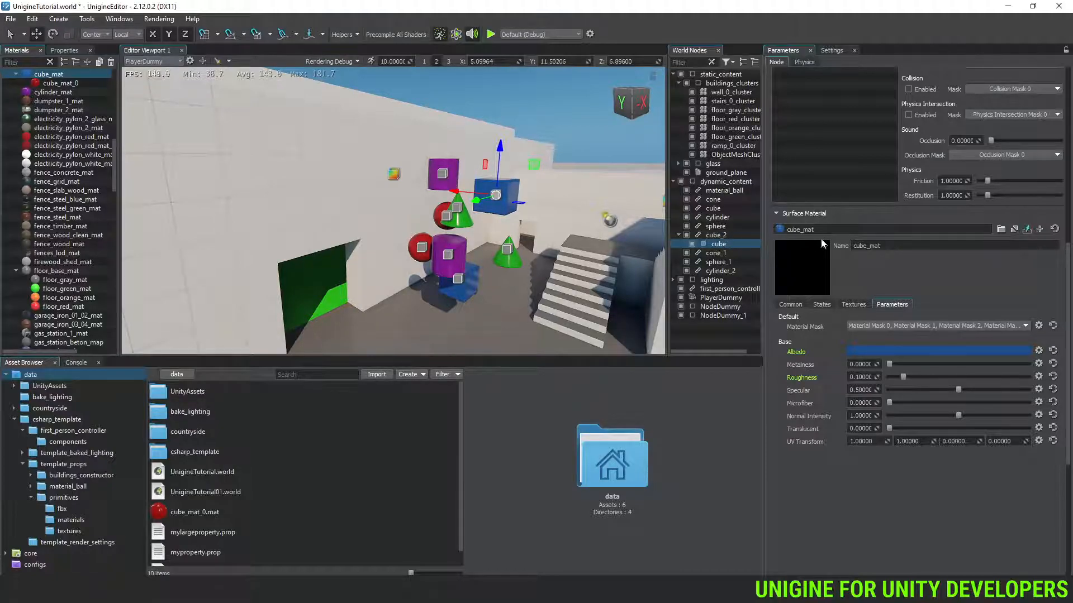
pyautogui.scroll(10, 820, 238)
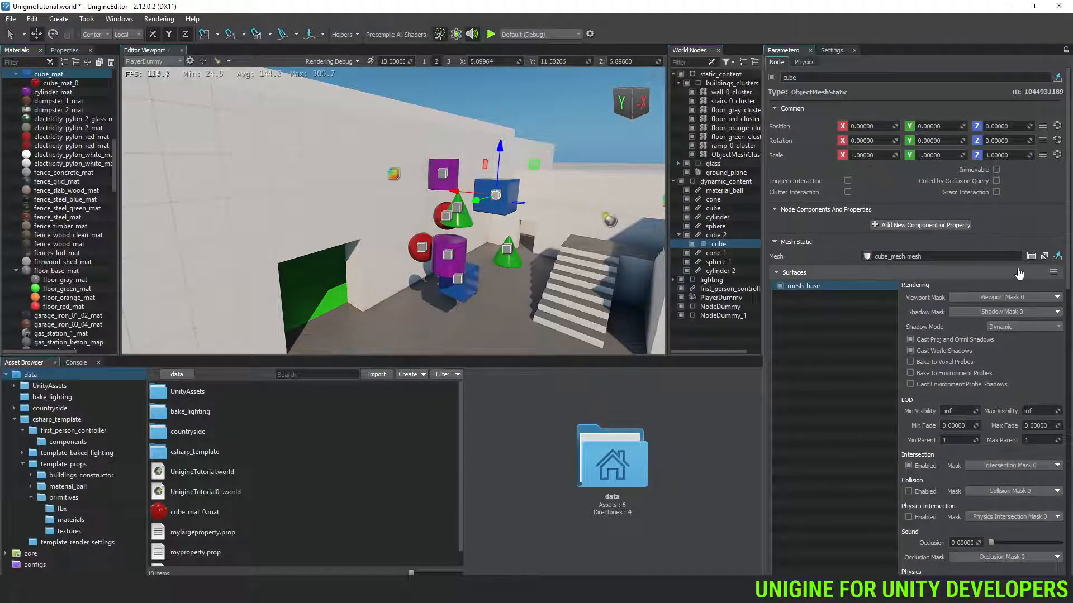
pyautogui.click(719, 236)
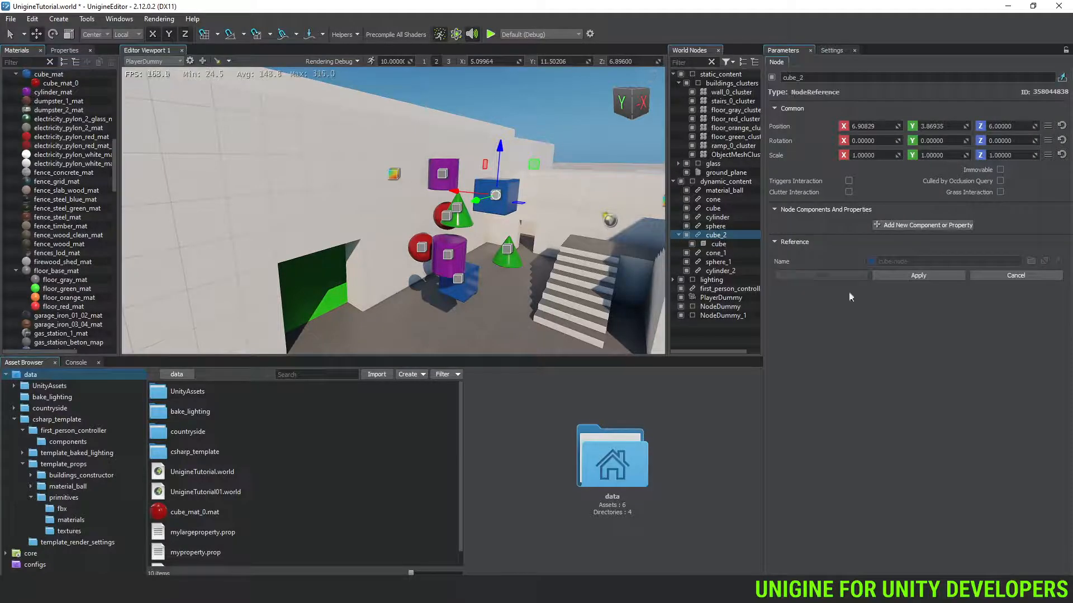
pyautogui.click(915, 276)
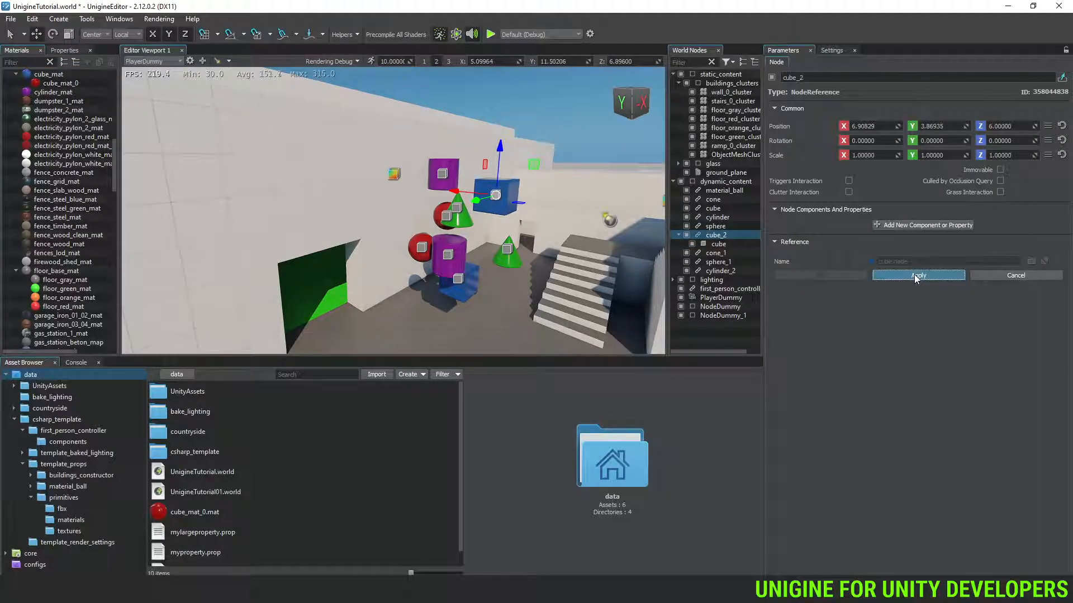
# Step: Locate the cube.node asset of cube_2, duplicate it and rename the copy redcube
pyautogui.click(1057, 261)
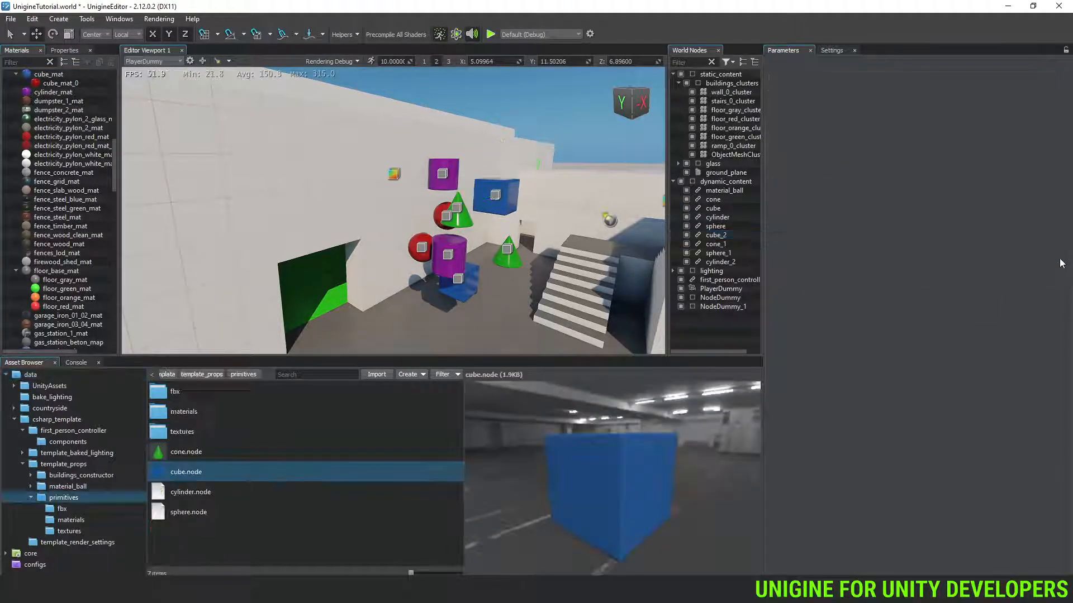
pyautogui.click(278, 510)
pyautogui.click(266, 472)
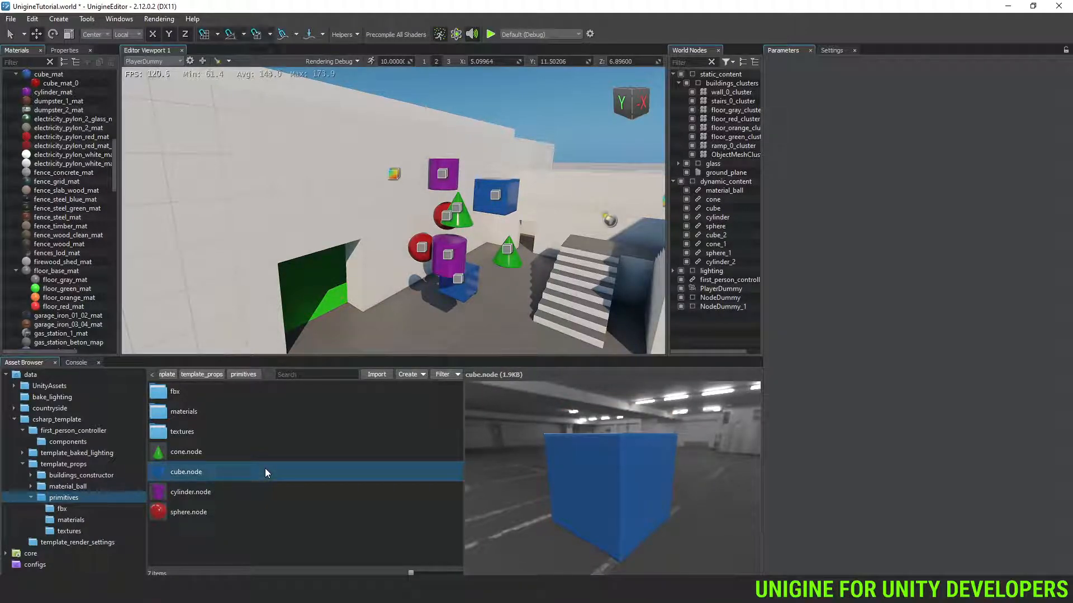
pyautogui.hotkey('ctrl', 'd')
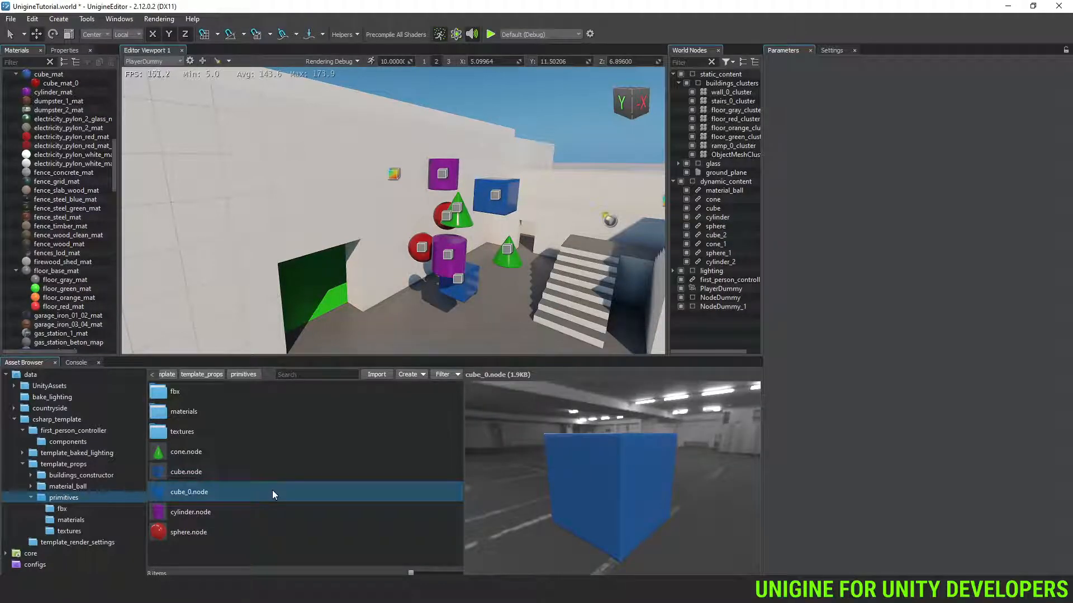
pyautogui.press('F2')
pyautogui.write('tep')
pyautogui.write('cube')
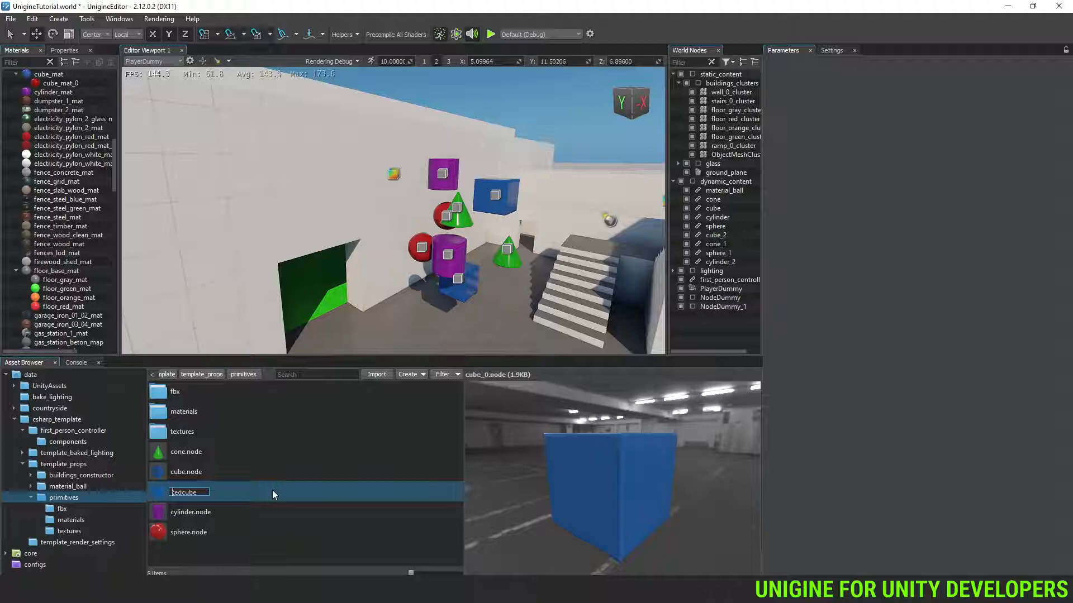
pyautogui.write('r')
pyautogui.press('Return')
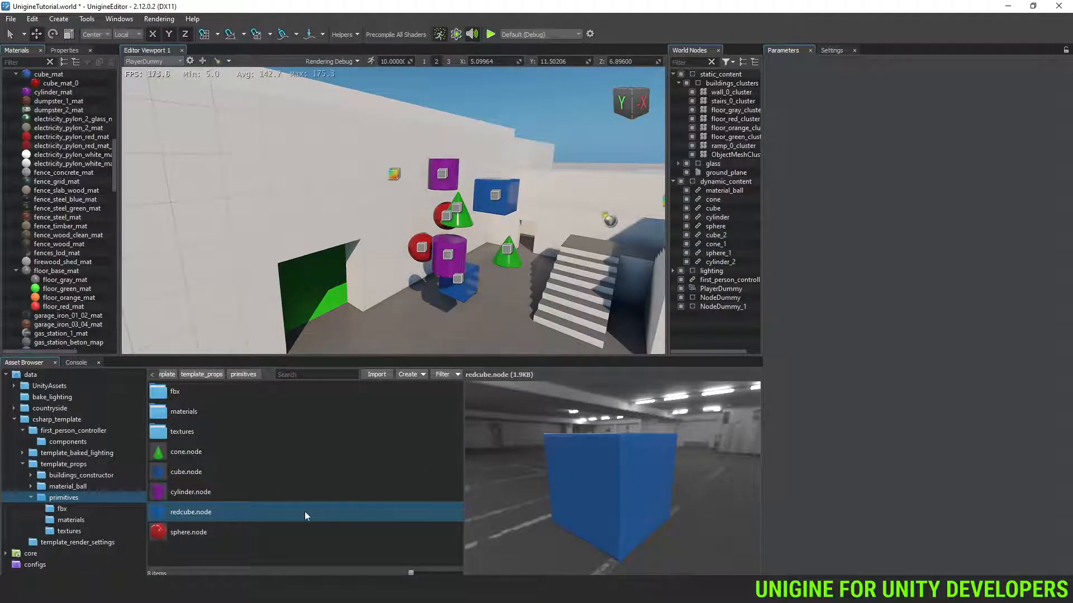
# Step: Place redcube.node on the floor near the lower blue cube and, while editing its reference, move the inner cube to about X -2.13
pyautogui.moveTo(303, 511); pyautogui.dragTo(480, 310)
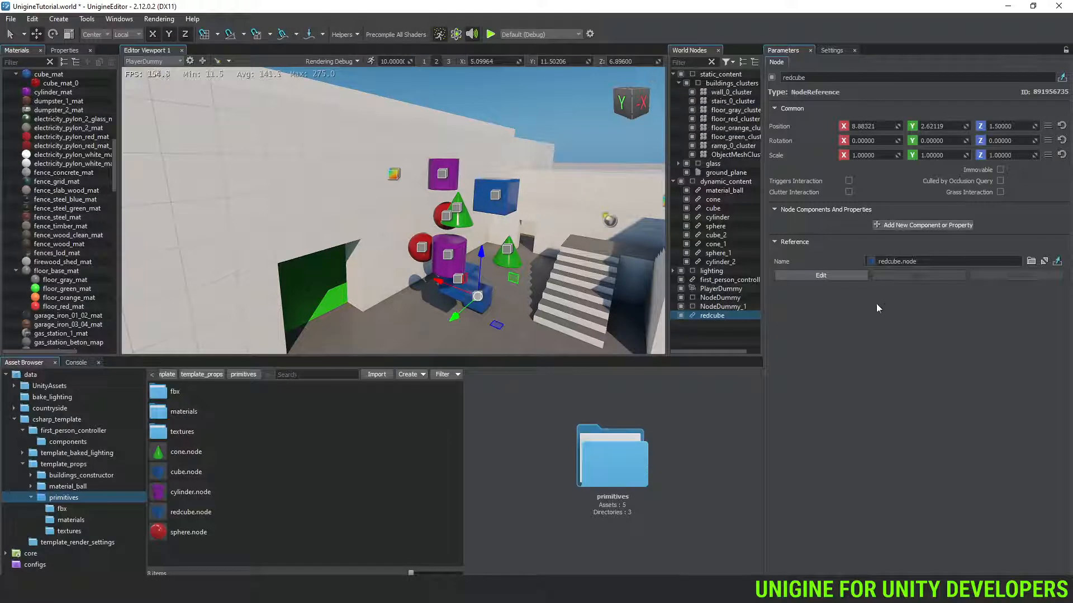
pyautogui.click(835, 275)
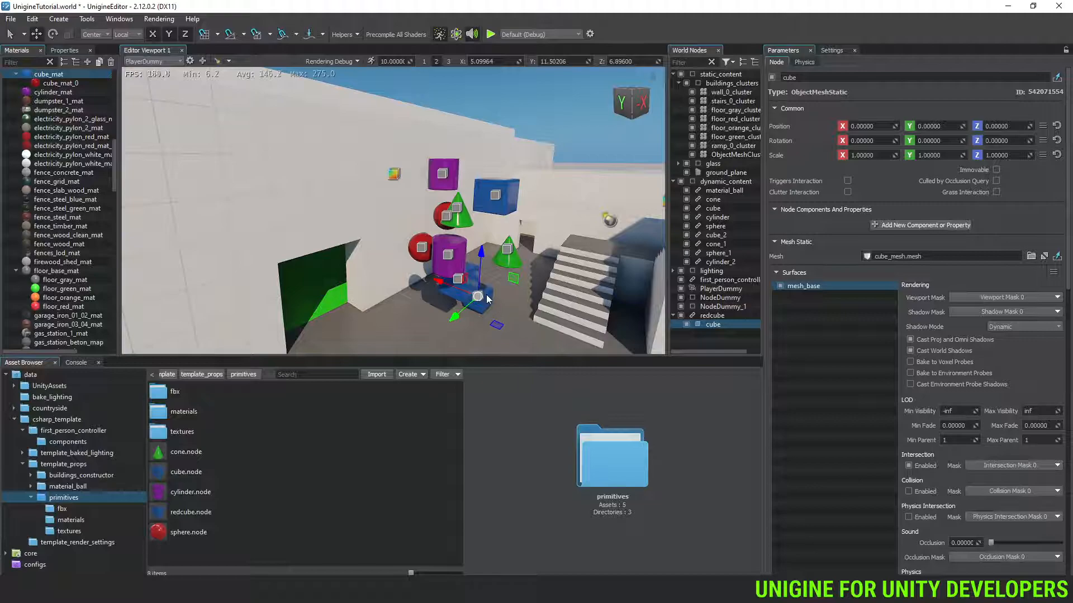
pyautogui.moveTo(461, 291); pyautogui.dragTo(709, 357)
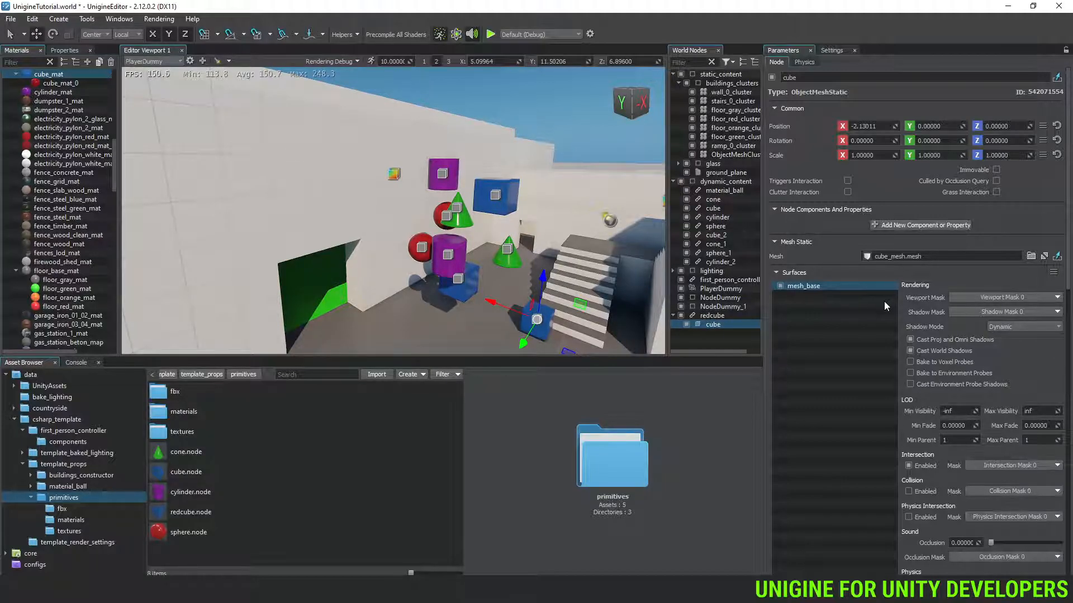
# Step: Assign the cube_mat_0 material to the surface of the cube inside redcube
pyautogui.scroll(-6, 884, 301)
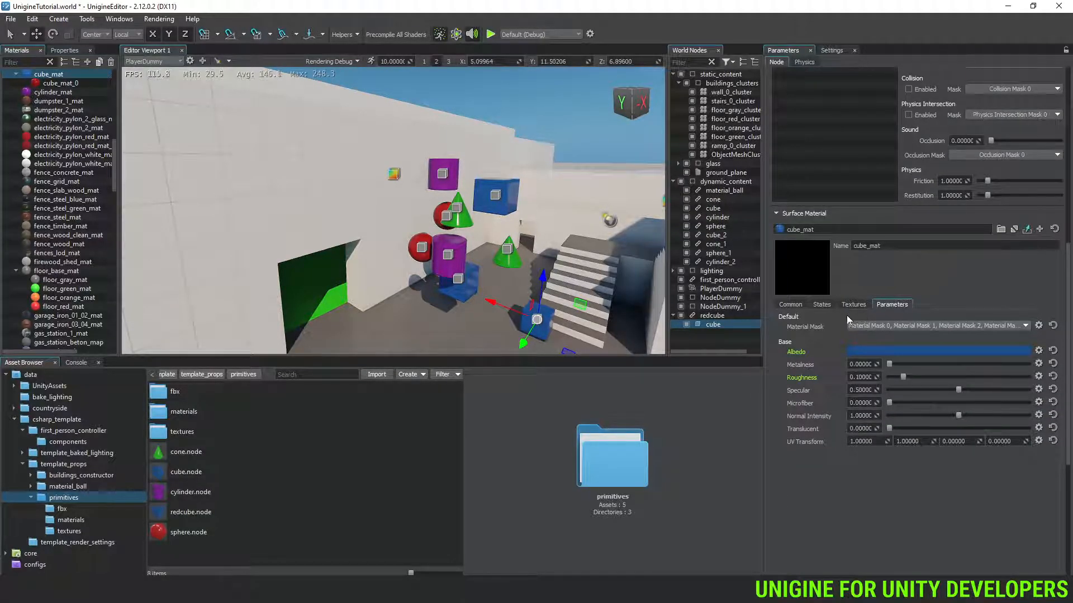
pyautogui.doubleClick(879, 232)
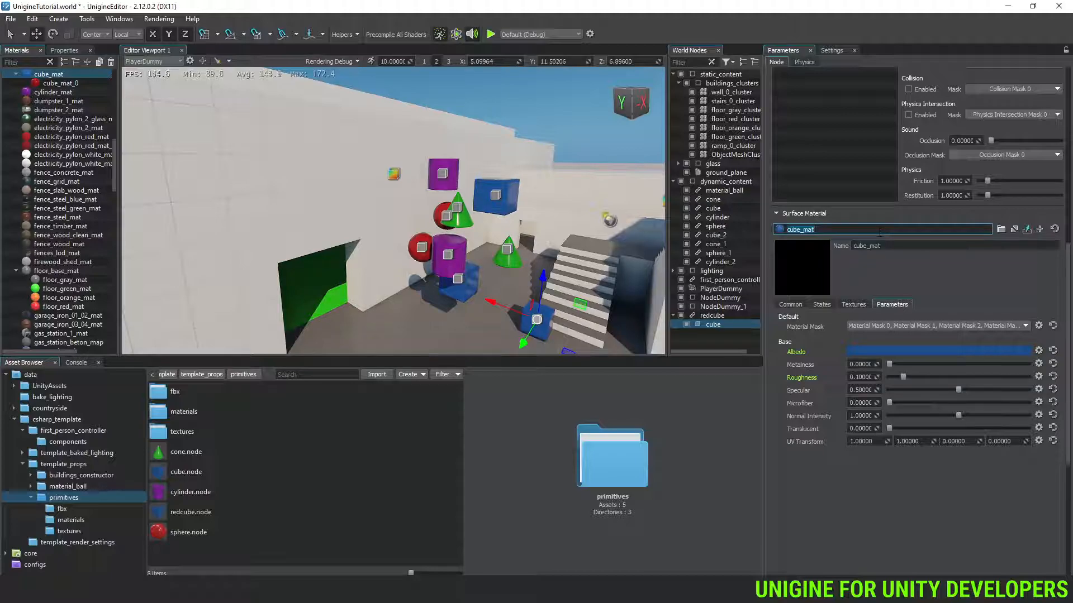
pyautogui.write('red')
pyautogui.press('BackSpace')
pyautogui.press('BackSpace')
pyautogui.write('cube')
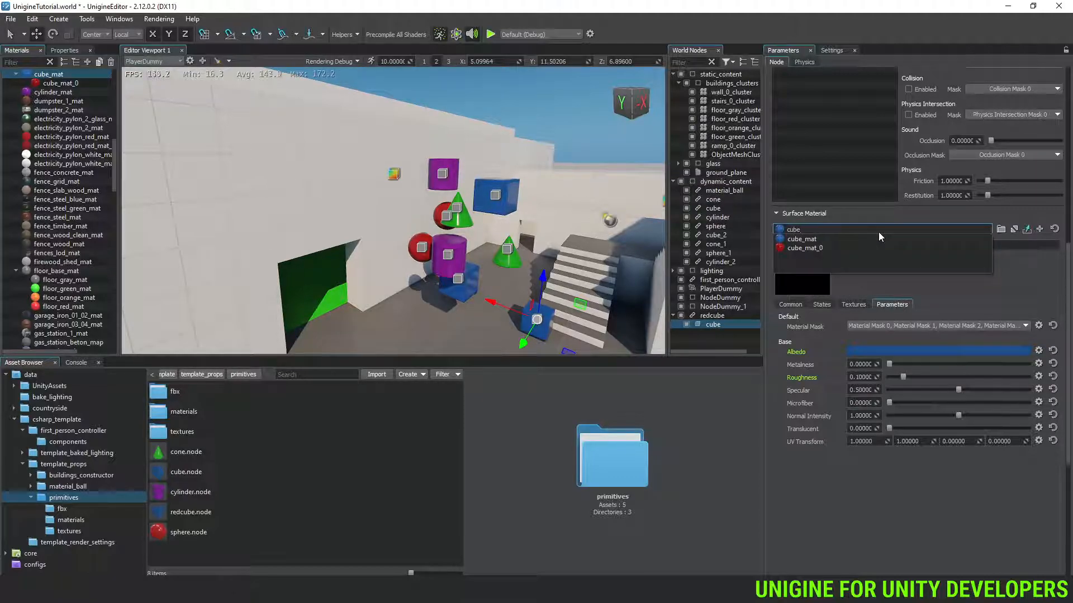
pyautogui.click(861, 250)
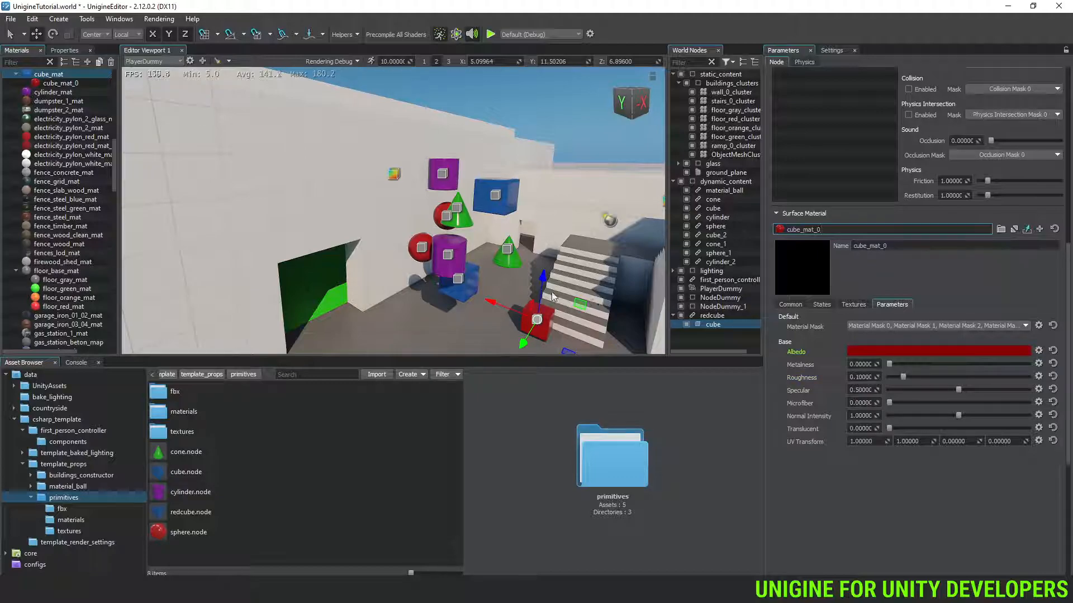
pyautogui.click(470, 311)
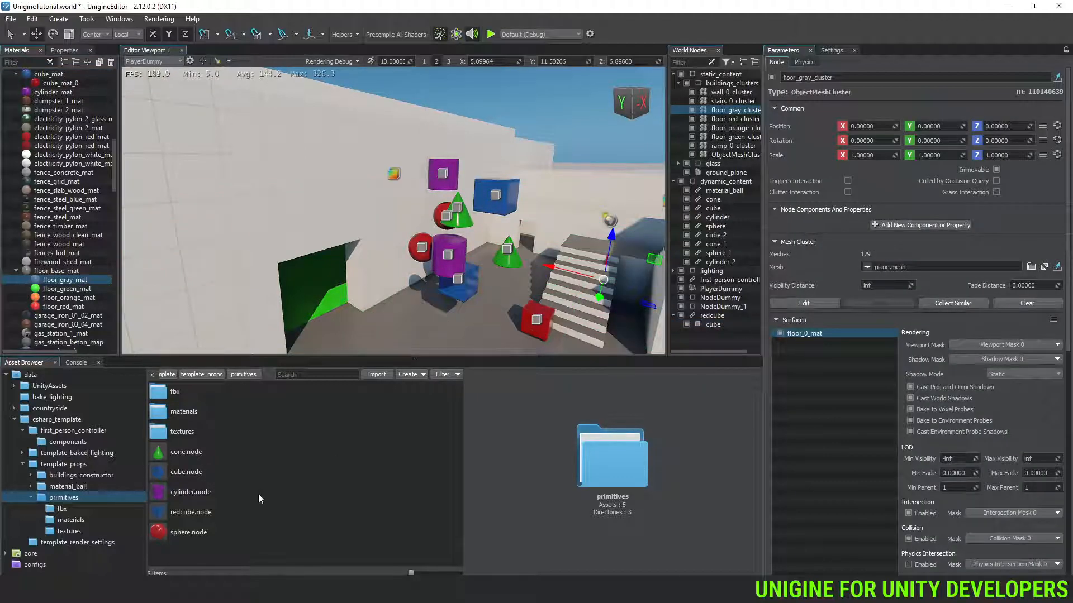
# Step: Locate the source mesh asset of the cube inside redcube, and apply the redcube node reference edit
pyautogui.click(545, 330)
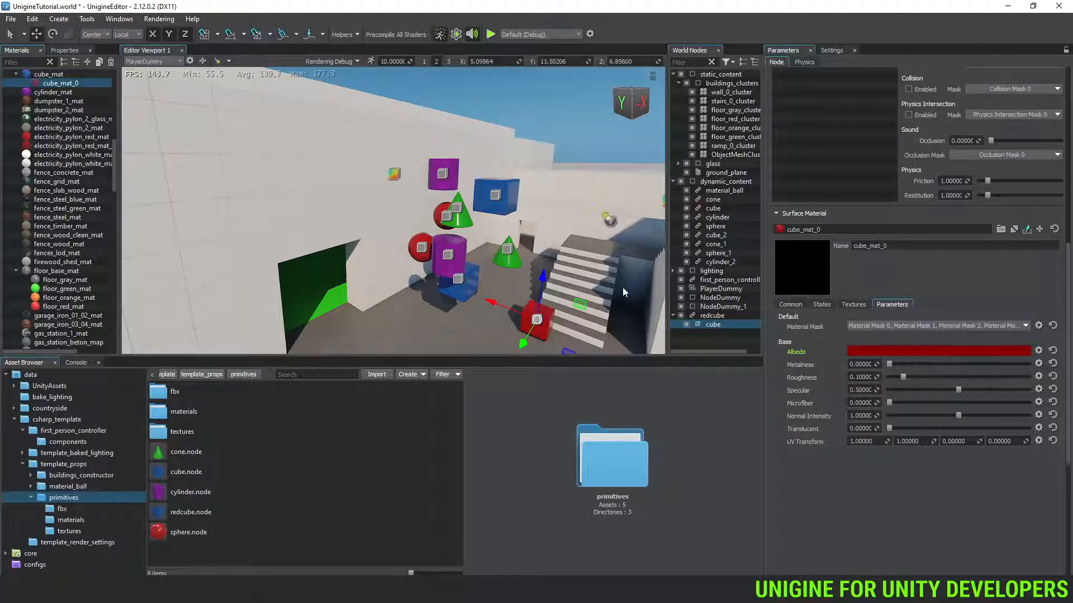
pyautogui.scroll(10, 984, 195)
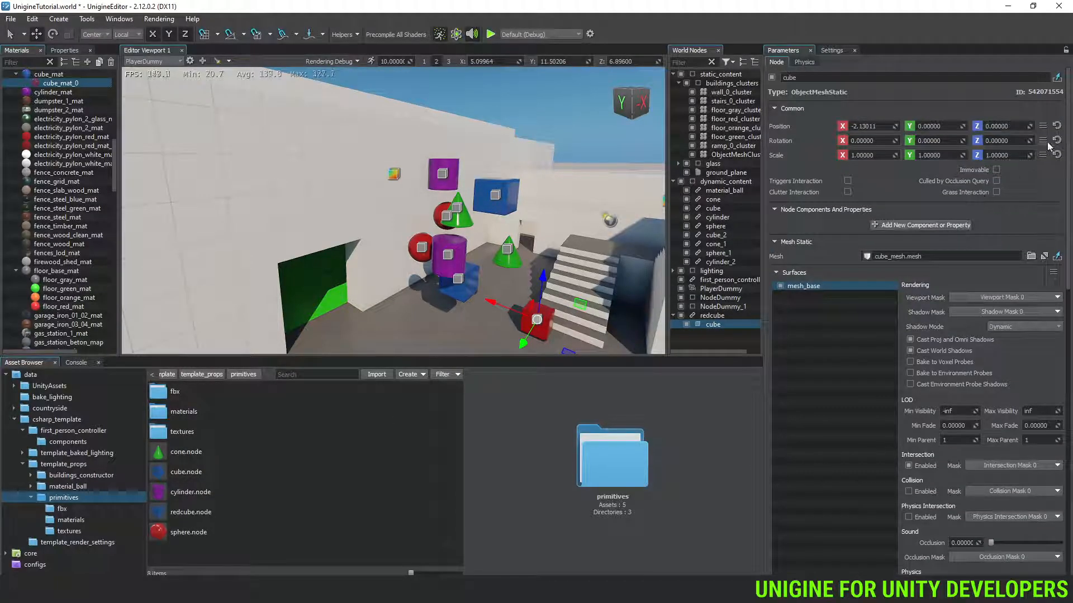
pyautogui.click(1057, 256)
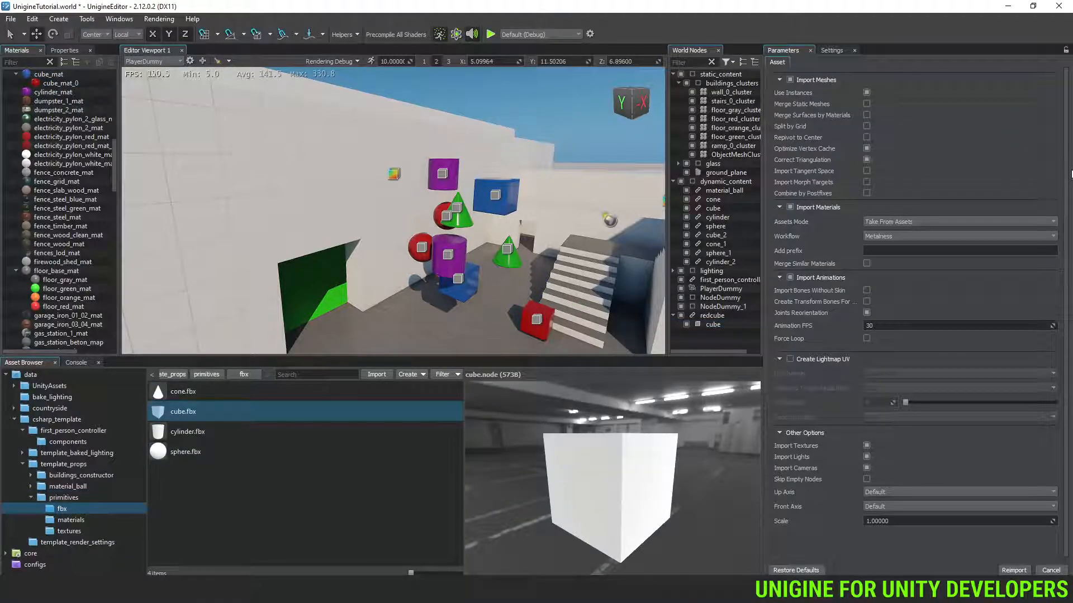
pyautogui.click(714, 324)
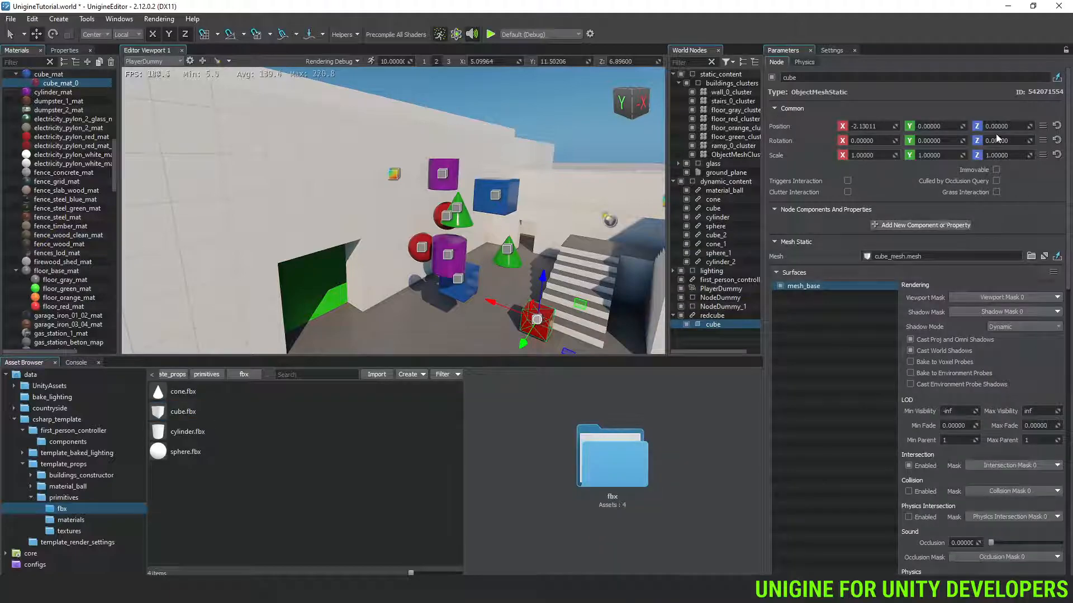
pyautogui.click(726, 315)
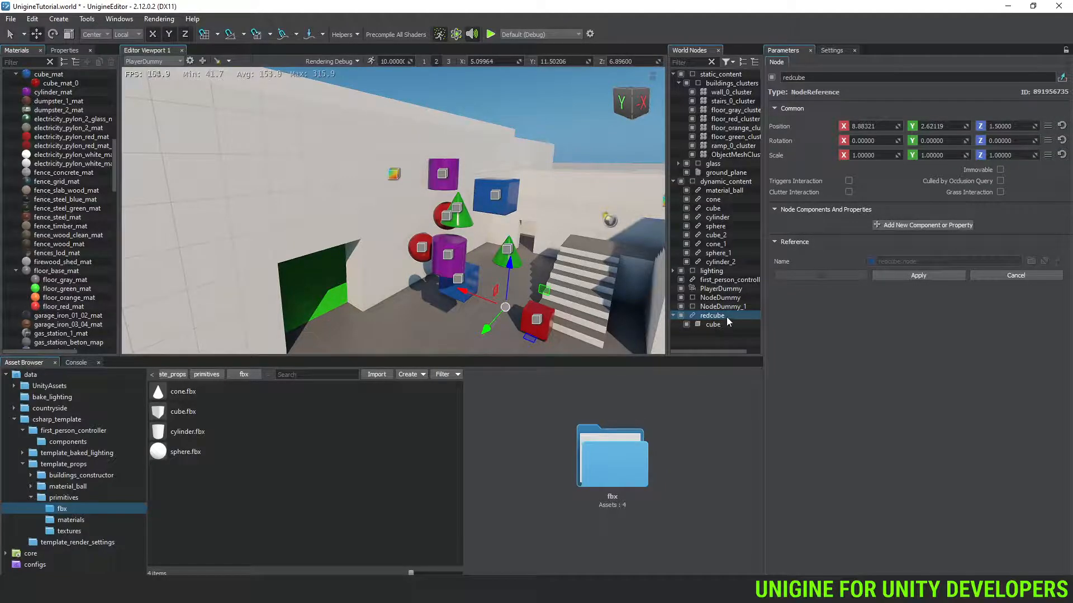
pyautogui.click(950, 274)
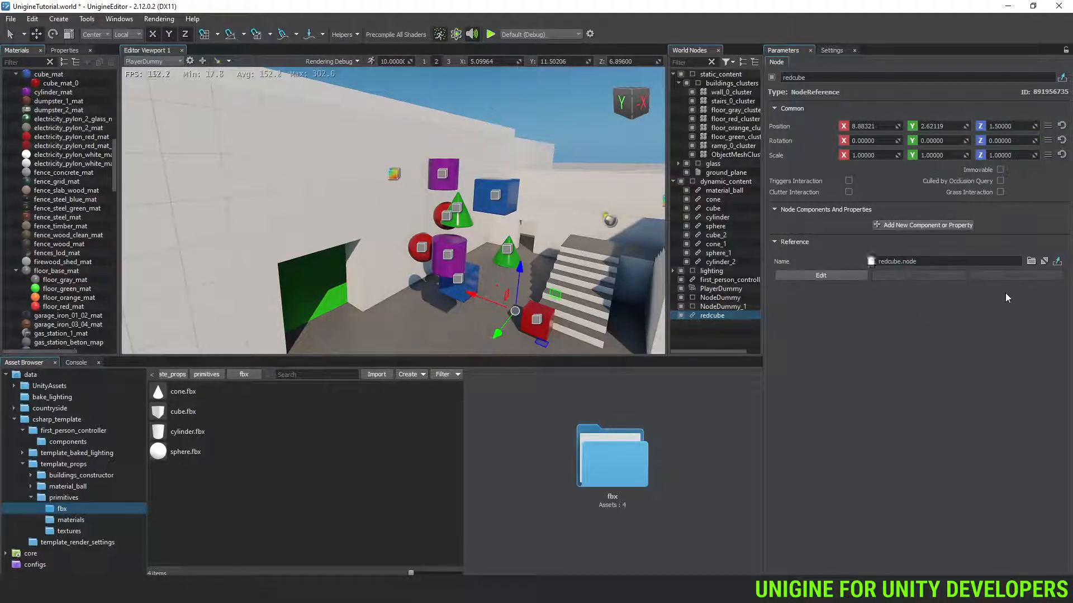
# Step: Locate the redcube.node asset and place a second instance of it on the floor beside the first red cube
pyautogui.click(1056, 263)
pyautogui.click(204, 524)
pyautogui.click(203, 514)
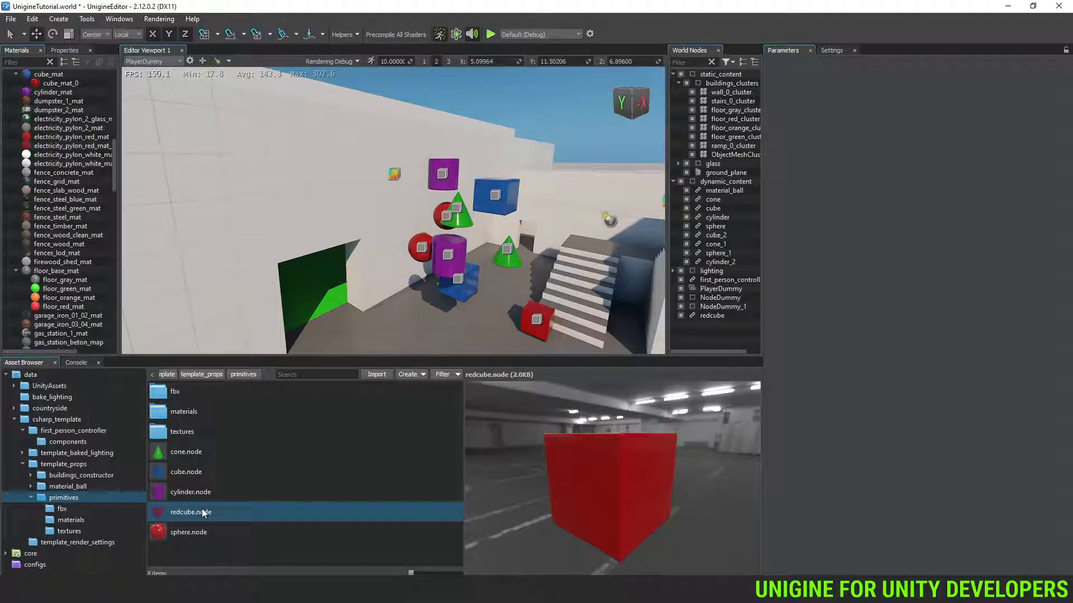
pyautogui.moveTo(203, 513); pyautogui.dragTo(431, 324)
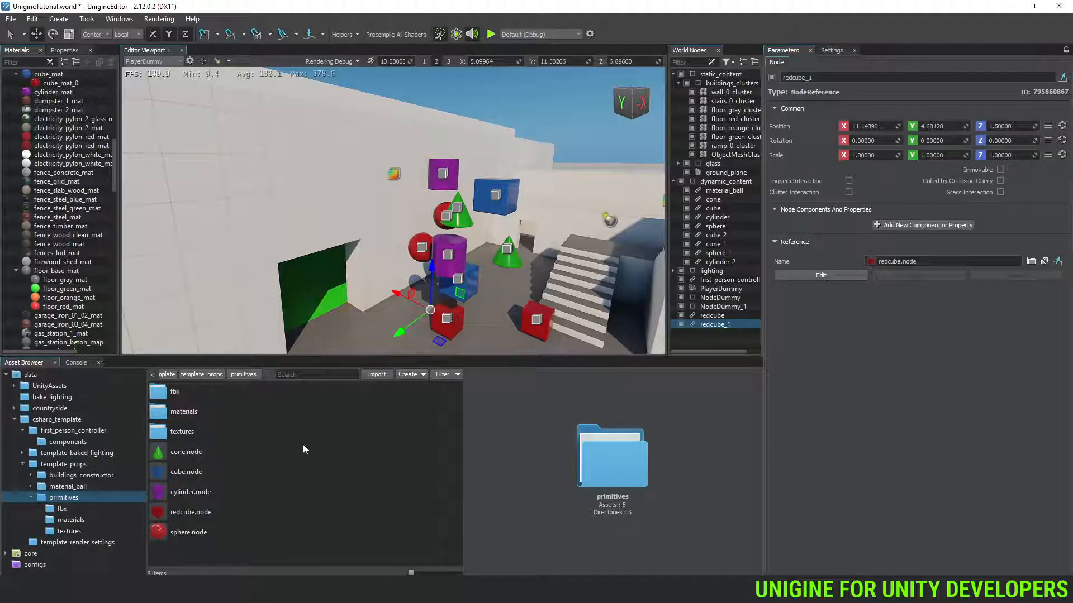
# Step: Place redcube.node as node content on the floor beside the other red cubes and lift it above the floor
pyautogui.click(209, 513)
pyautogui.rightClick(209, 513)
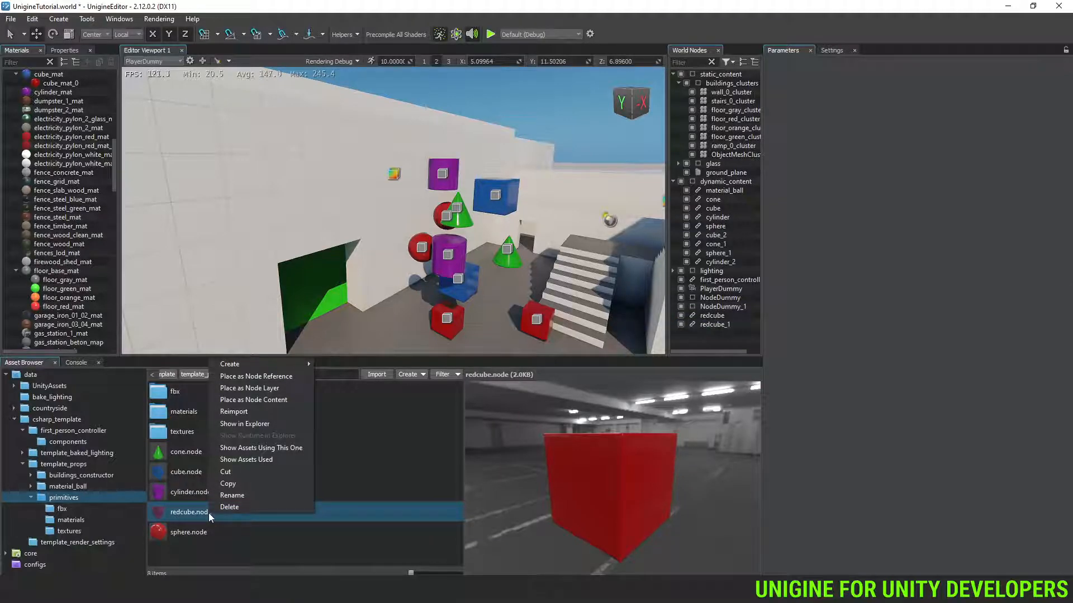
pyautogui.click(272, 401)
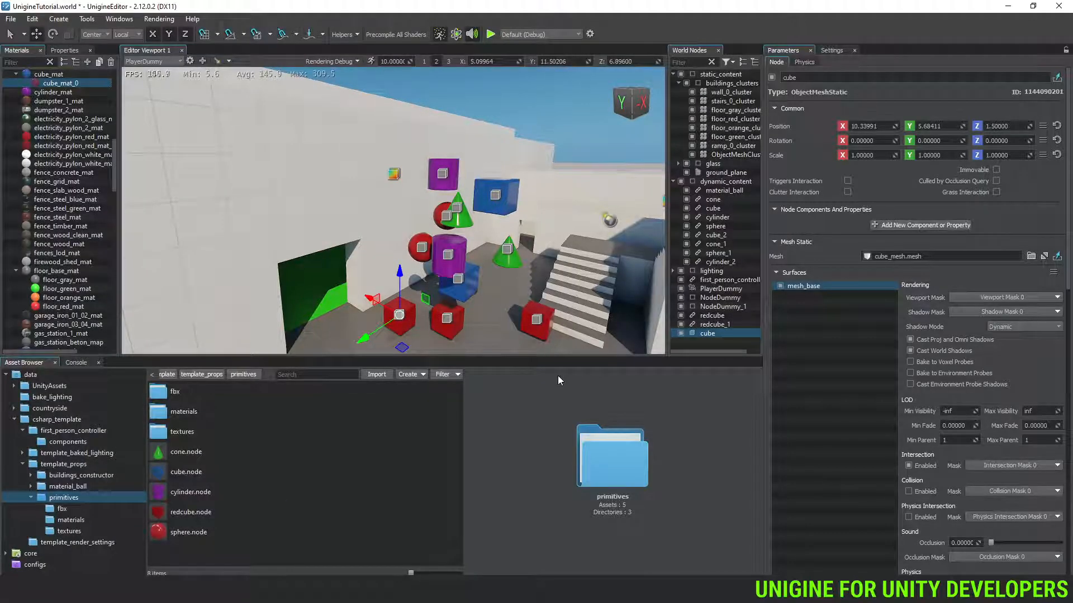
pyautogui.moveTo(400, 283); pyautogui.dragTo(403, 213)
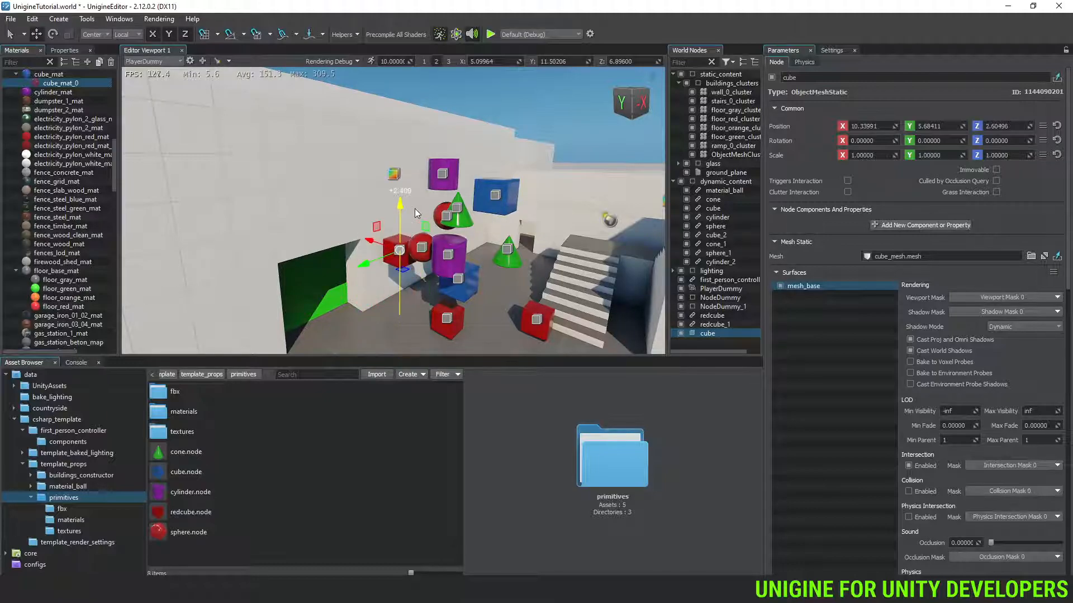
# Step: Drop the newly placed cube onto the ground and raise it to about Z 2.02
pyautogui.click(308, 35)
pyautogui.moveTo(368, 263); pyautogui.dragTo(370, 308, button='right')
pyautogui.scroll(-4, 370, 309)
pyautogui.scroll(2, 370, 308)
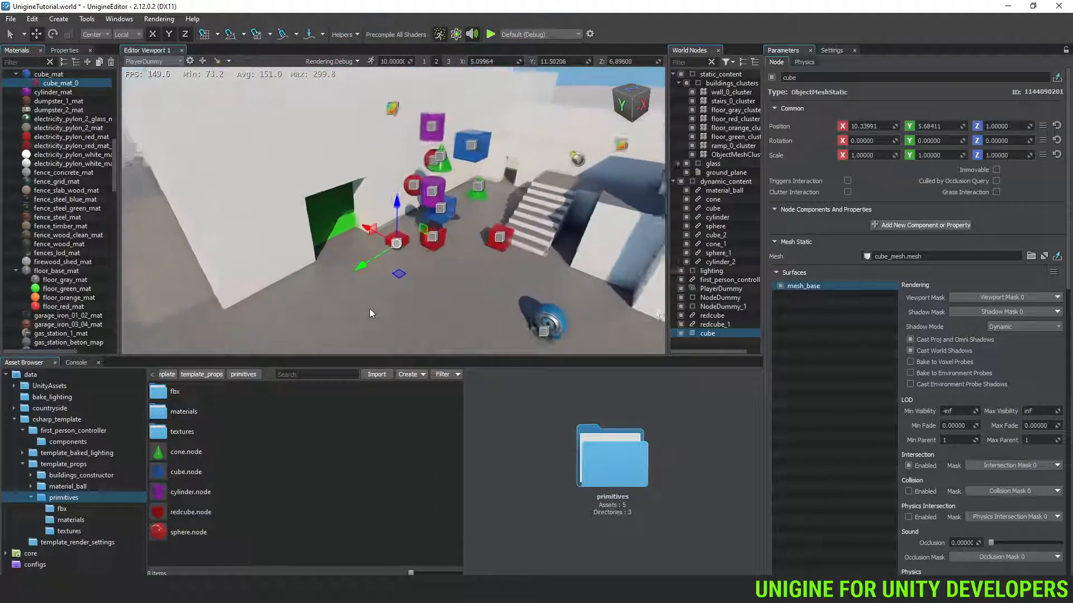
pyautogui.scroll(2, 369, 309)
pyautogui.moveTo(401, 209); pyautogui.dragTo(401, 202)
pyautogui.keyDown('alt'); pyautogui.moveTo(398, 295); pyautogui.dragTo(501, 279); pyautogui.keyUp('alt')
pyautogui.scroll(-8, 501, 280)
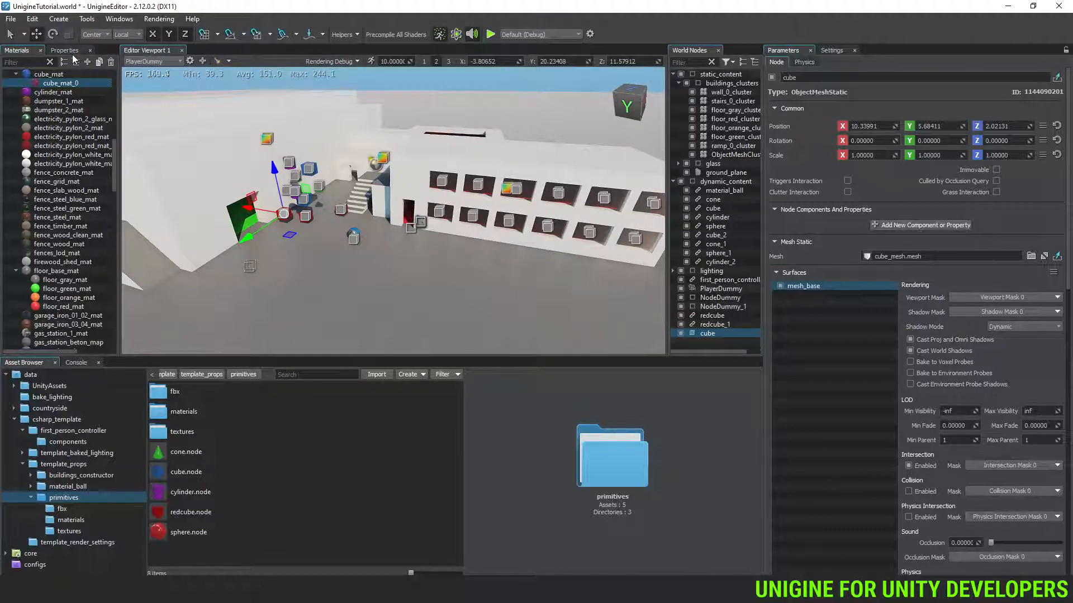
pyautogui.click(113, 87)
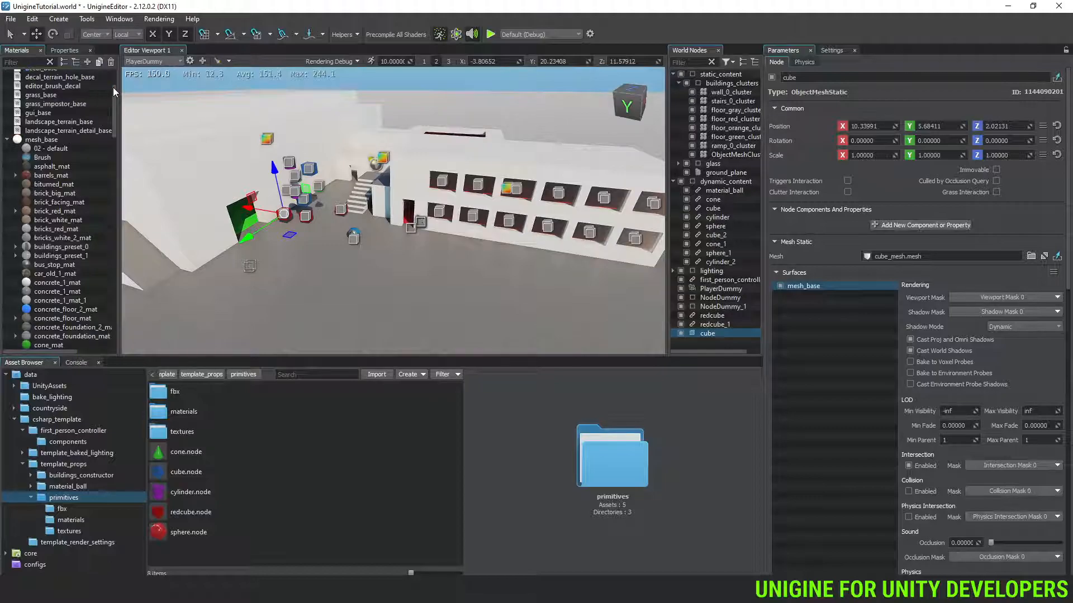
pyautogui.scroll(3, 113, 80)
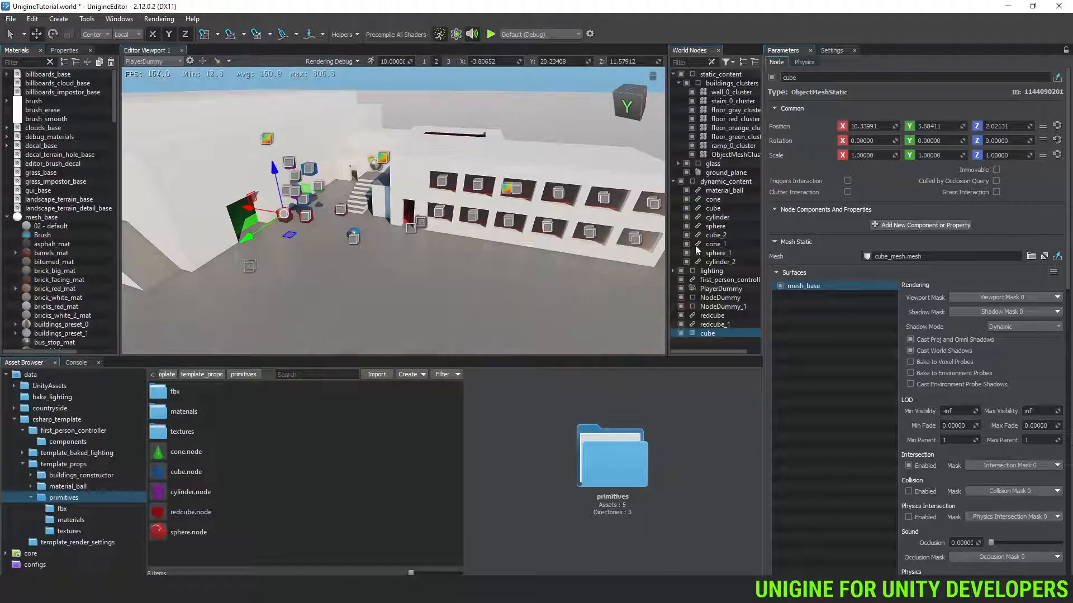